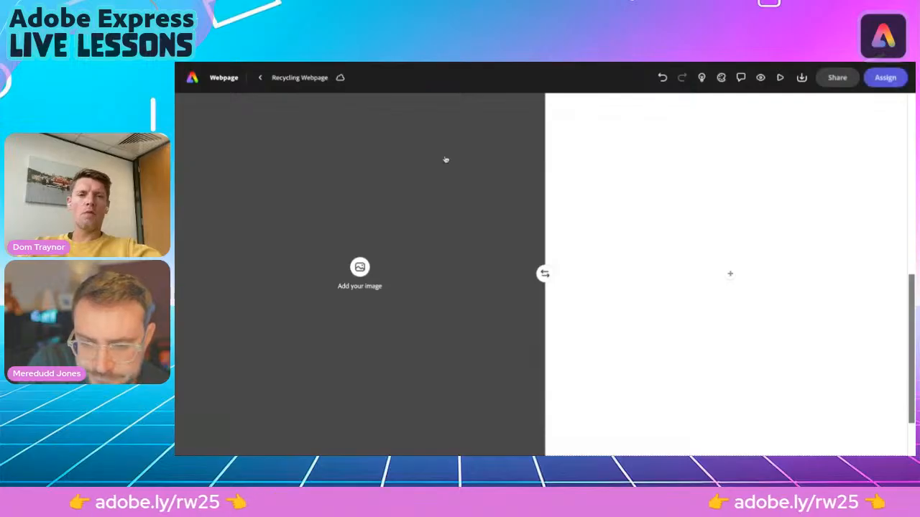
Switch to the lesson instructions page and copy the phrase "break down the recycling journey of plastic into 5 stages.".
{"action": "key", "text": "ctrl+shift+Tab"}
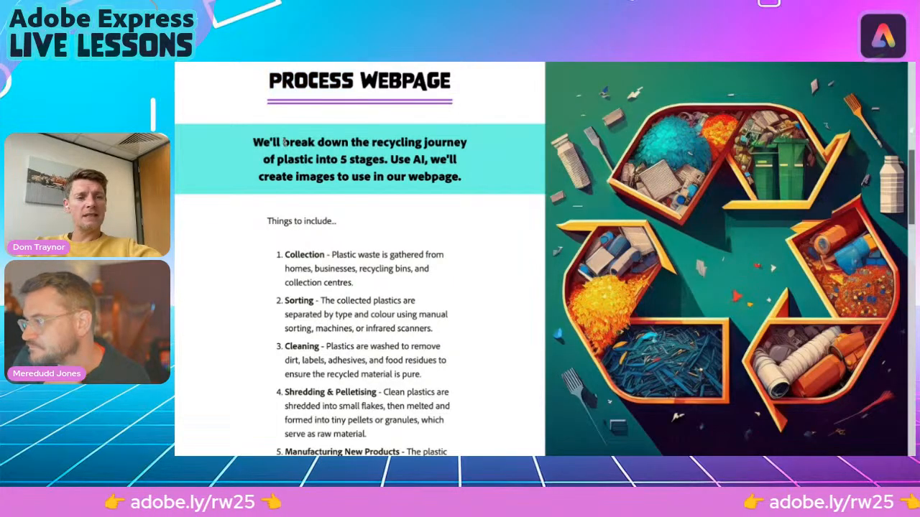
{"action": "left_click_drag", "start_coordinate": [253, 141], "coordinate": [388, 160]}
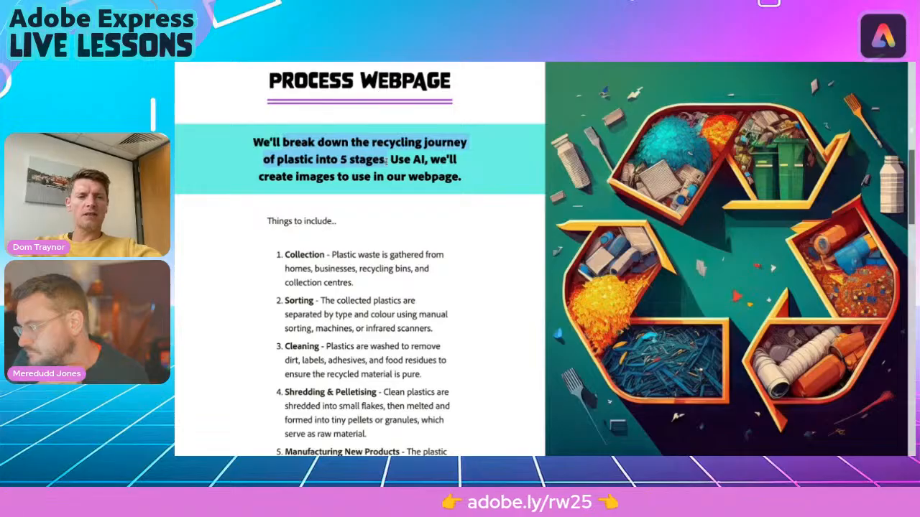
{"action": "mouse_move", "coordinate": [397, 63]}
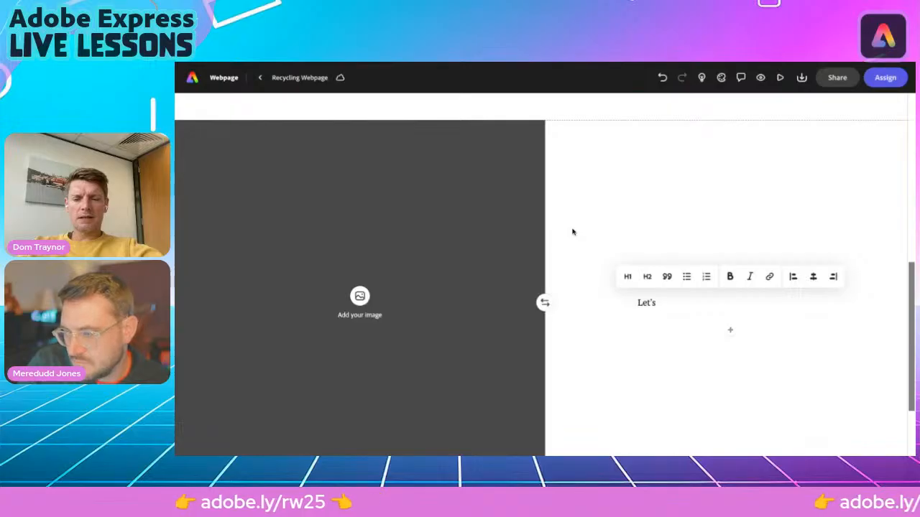
{"action": "scroll", "coordinate": [573, 231], "scroll_direction": "down", "scroll_amount": 1}
{"action": "key", "text": "BackSpace"}
{"action": "key", "text": "BackSpace"}
{"action": "key", "text": "BackSpace"}
{"action": "key", "text": "BackSpace"}
{"action": "key", "text": "BackSpace"}
{"action": "left_click", "coordinate": [704, 186]}
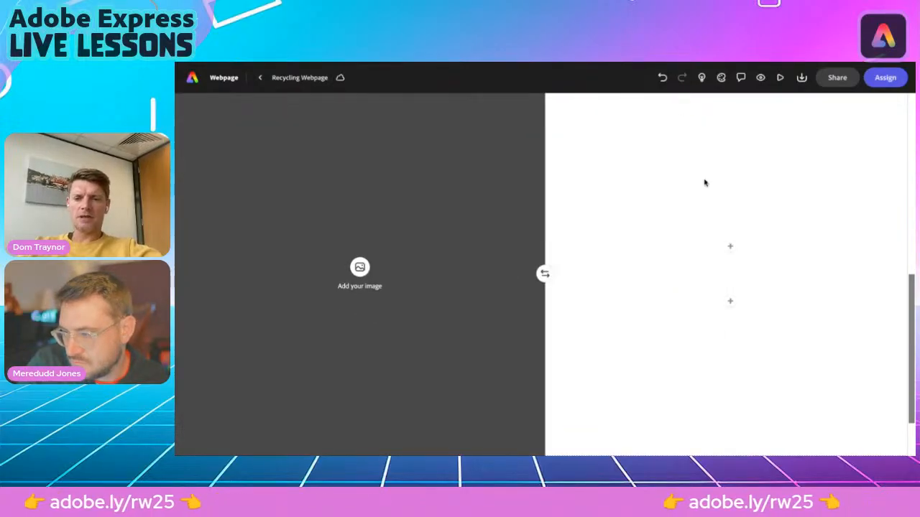
Add a text block to the split layout's blank side reading "Let's break down the recycling journey of plastic into 5 stages.".
{"action": "left_click", "coordinate": [730, 276]}
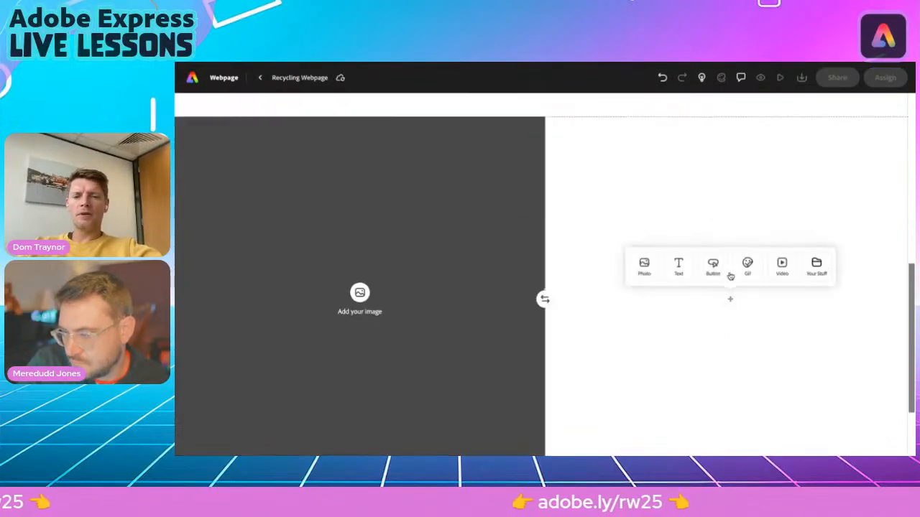
{"action": "left_click", "coordinate": [675, 271]}
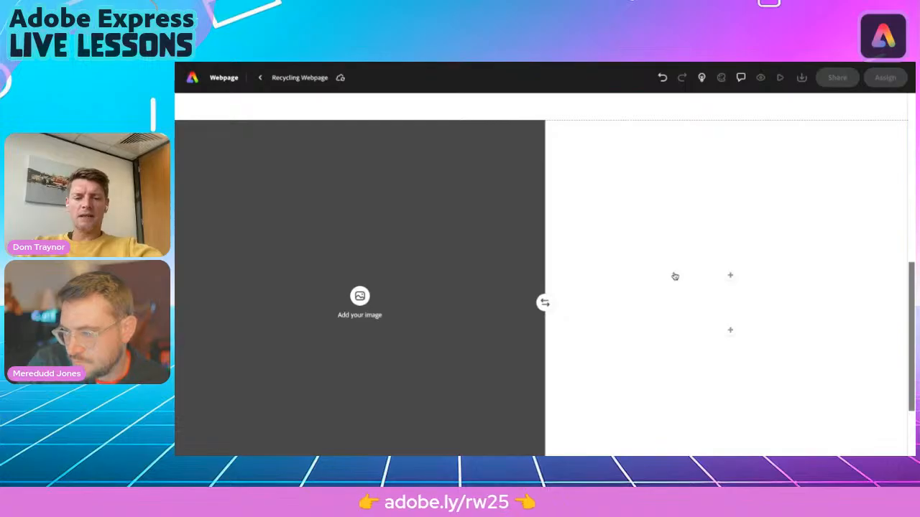
{"action": "type", "text": "Let's break down the recycling journey of plastic into 5 stages."}
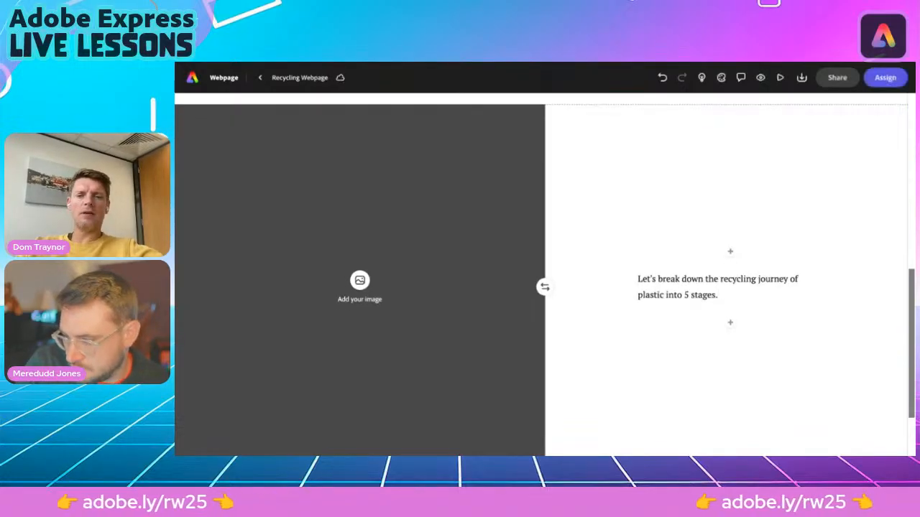
Move the sentence out of the split layout into a new text block directly below the title banner.
{"action": "key", "text": "ctrl+a"}
{"action": "key", "text": "ctrl+c"}
{"action": "key", "text": "BackSpace"}
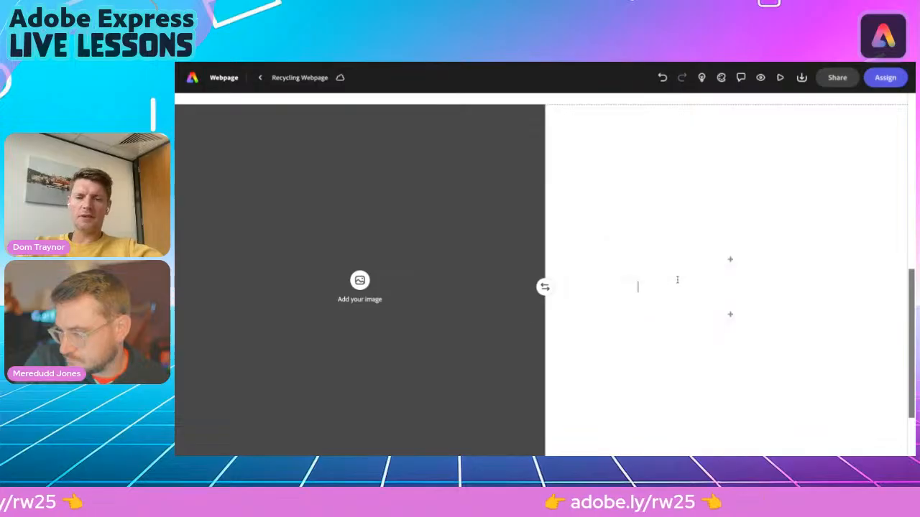
{"action": "scroll", "coordinate": [642, 220], "scroll_direction": "up", "scroll_amount": 5}
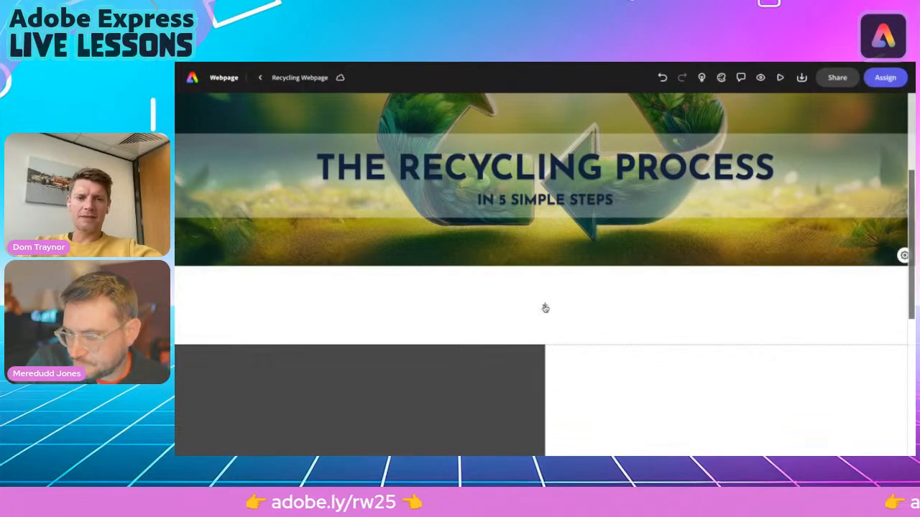
{"action": "left_click", "coordinate": [545, 307]}
{"action": "left_click", "coordinate": [512, 239]}
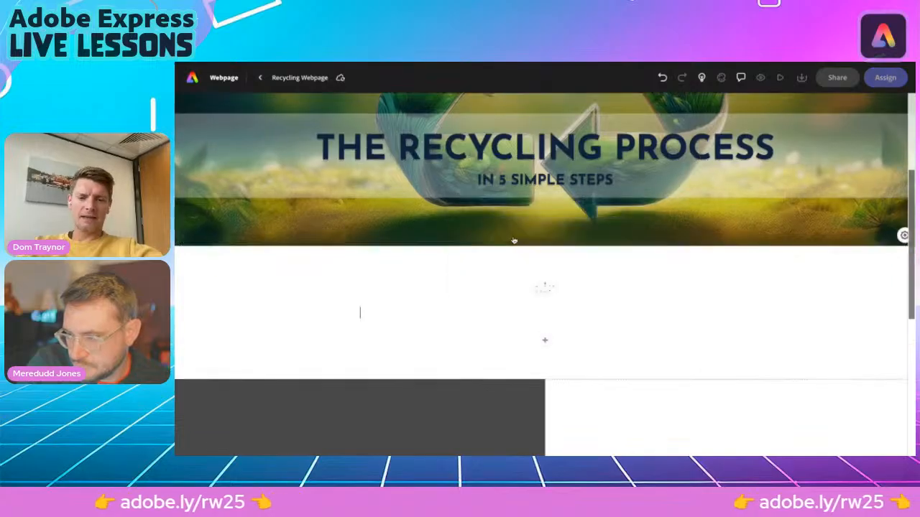
{"action": "key", "text": "ctrl+v"}
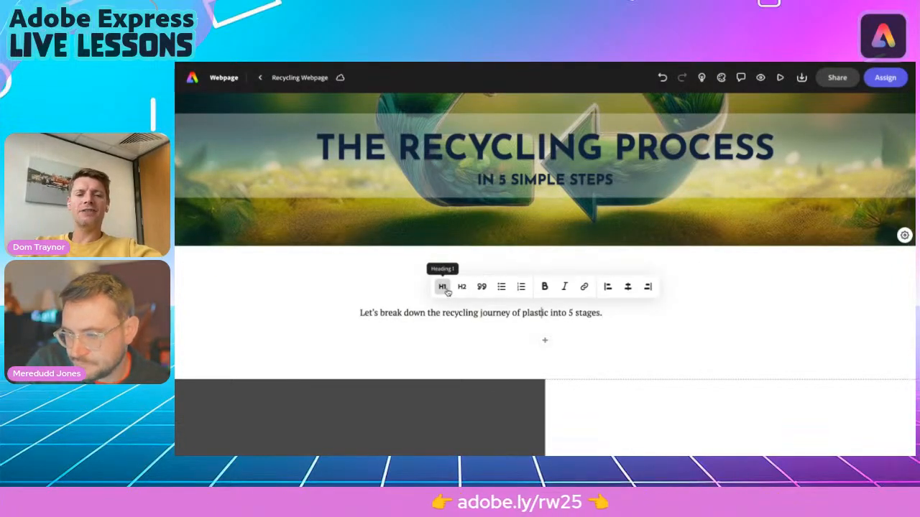
Format the introductory sentence below the banner as Heading 1 and center it.
{"action": "left_click", "coordinate": [443, 287]}
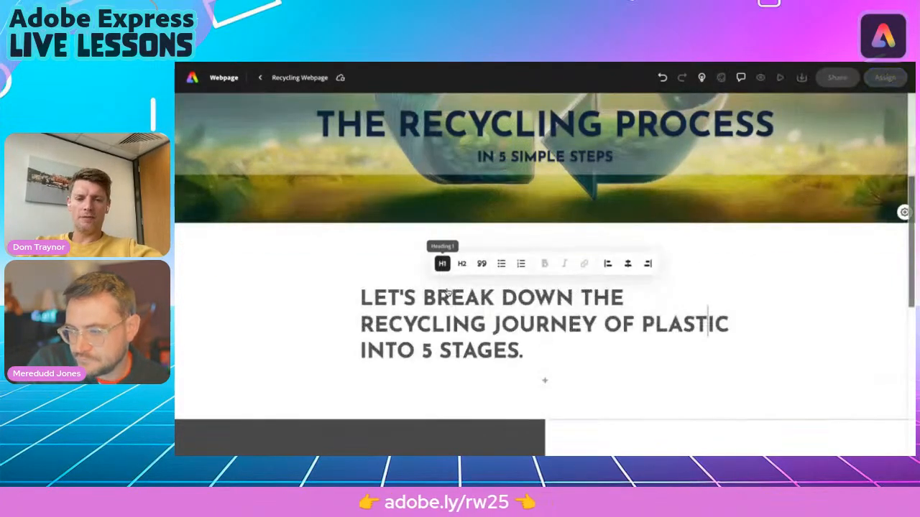
{"action": "left_click", "coordinate": [628, 263]}
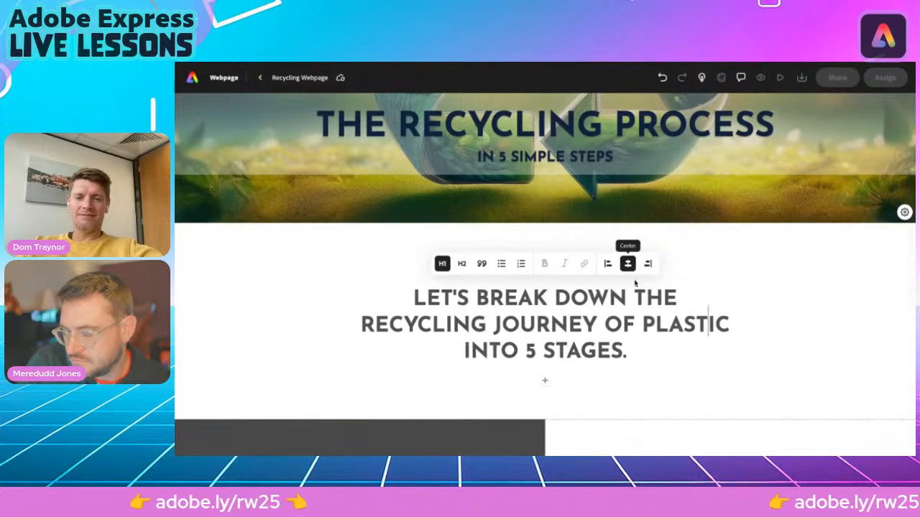
Delete the existing split layout and insert a fresh split layout below the centered heading.
{"action": "scroll", "coordinate": [674, 354], "scroll_direction": "down", "scroll_amount": 2}
{"action": "scroll", "coordinate": [674, 357], "scroll_direction": "down", "scroll_amount": 4}
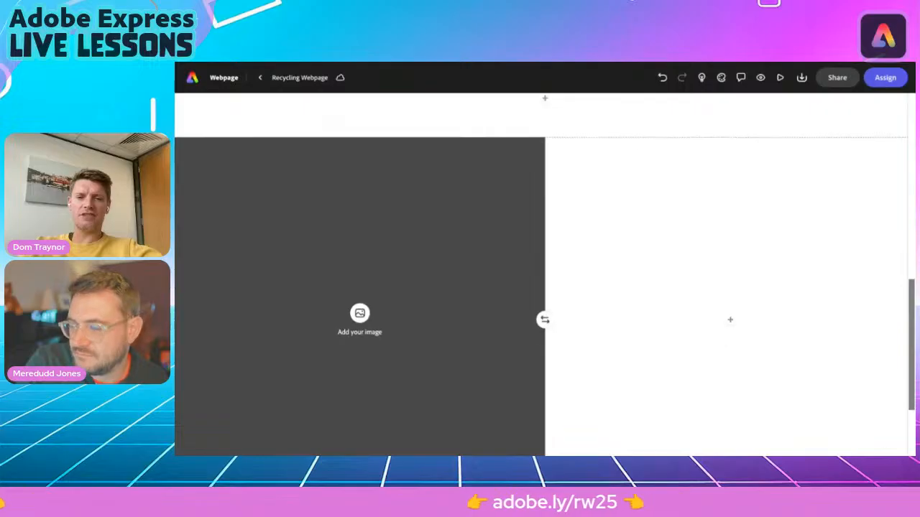
{"action": "scroll", "coordinate": [545, 287], "scroll_direction": "up", "scroll_amount": 3}
{"action": "scroll", "coordinate": [544, 287], "scroll_direction": "down", "scroll_amount": 2}
{"action": "scroll", "coordinate": [545, 287], "scroll_direction": "down", "scroll_amount": 2}
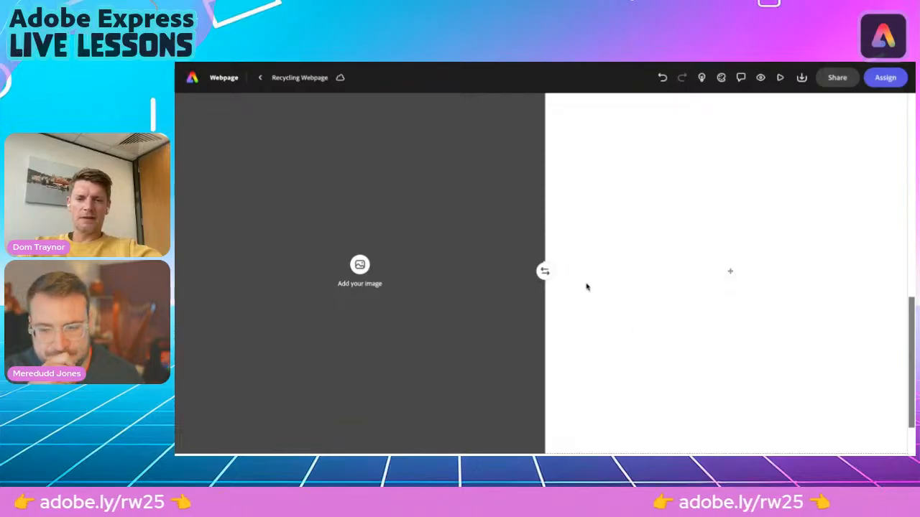
{"action": "left_click", "coordinate": [544, 271]}
{"action": "left_click", "coordinate": [563, 255]}
{"action": "left_click", "coordinate": [653, 285]}
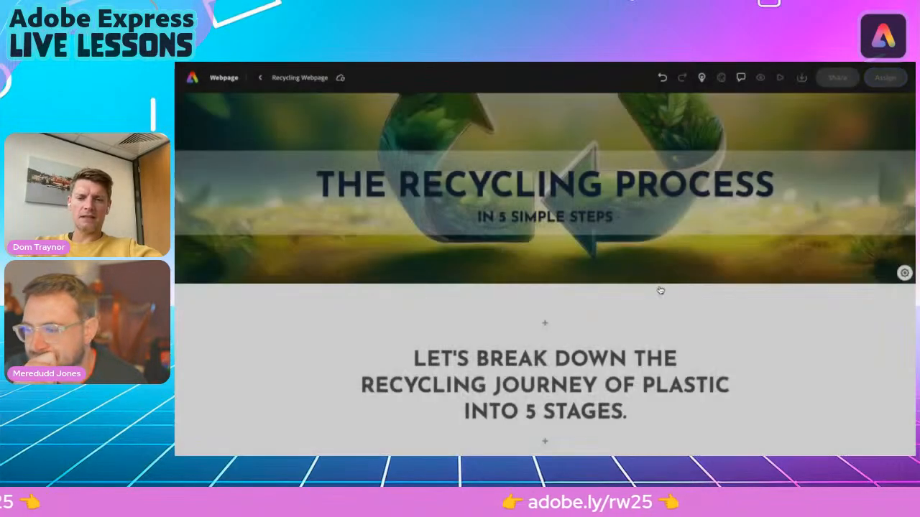
{"action": "left_click", "coordinate": [543, 298]}
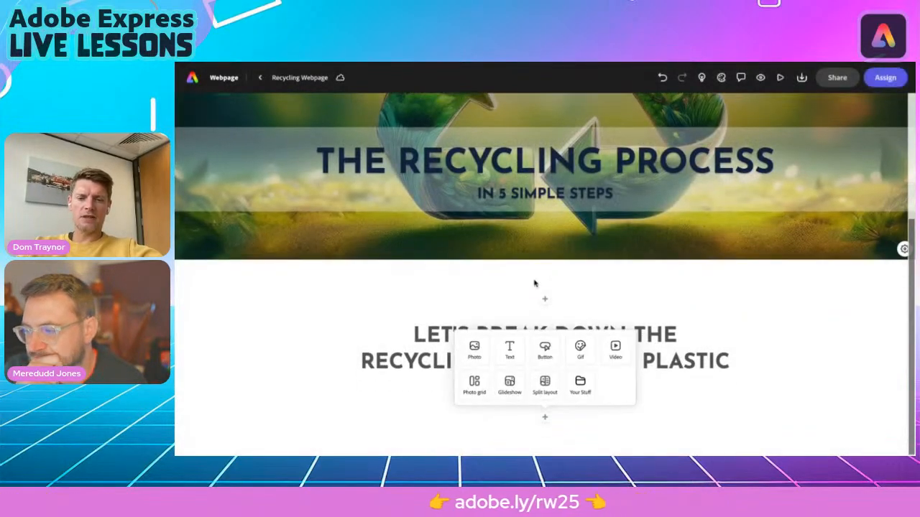
{"action": "left_click", "coordinate": [544, 386]}
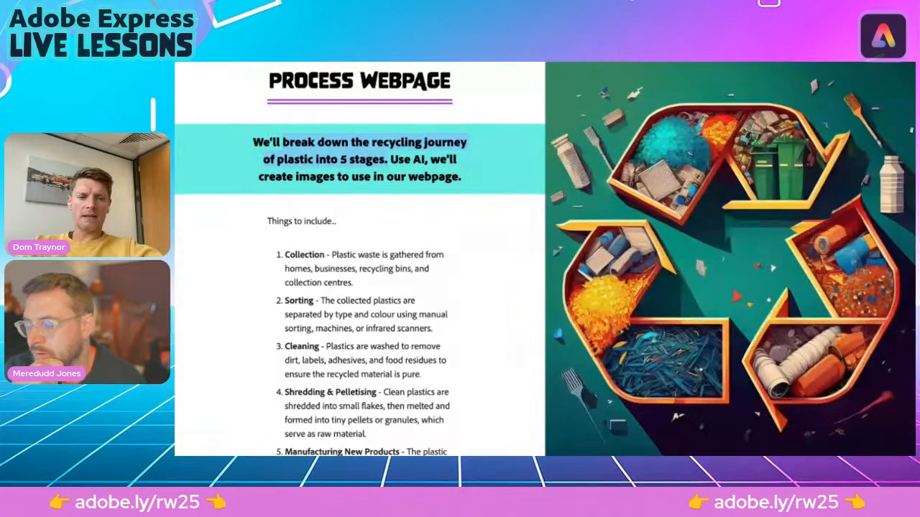
Copy the Collection point from the lesson instructions and paste it into a new text block on the split layout's blank side.
{"action": "left_click_drag", "start_coordinate": [284, 254], "coordinate": [362, 283]}
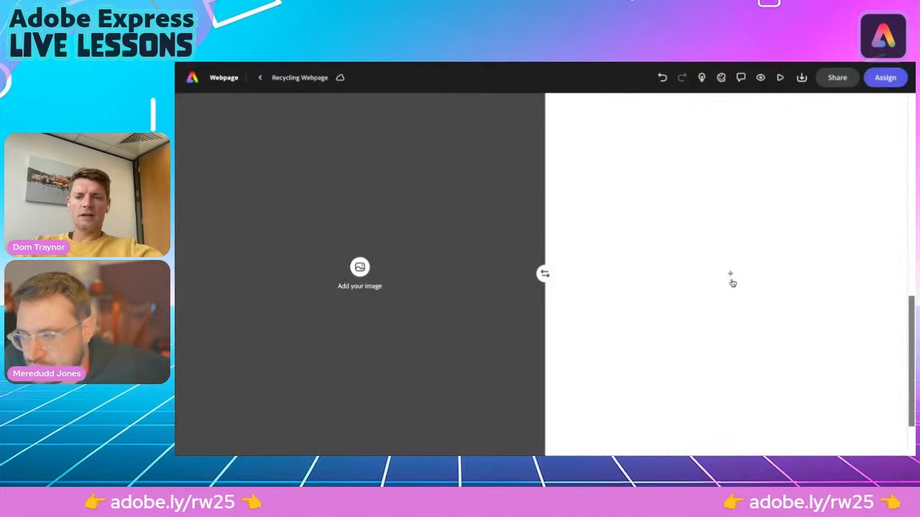
{"action": "left_click", "coordinate": [732, 278]}
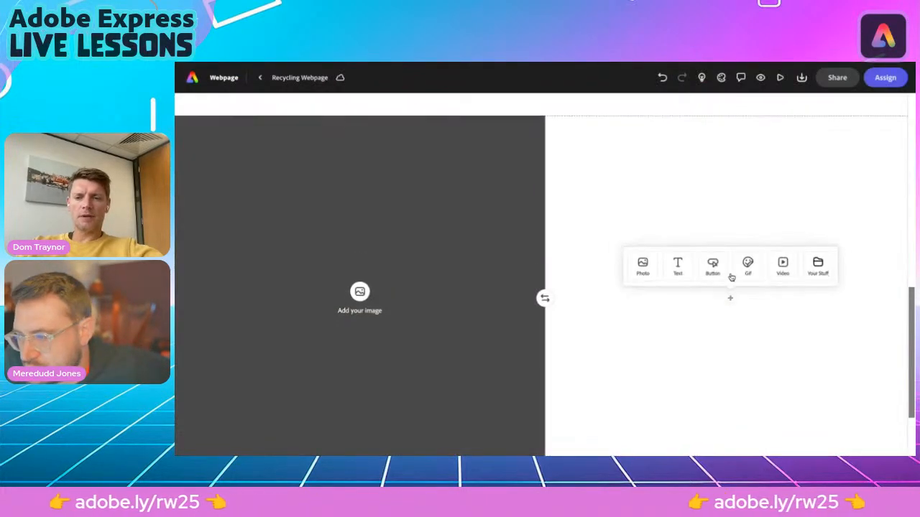
{"action": "left_click", "coordinate": [677, 268]}
{"action": "key", "text": "ctrl+v"}
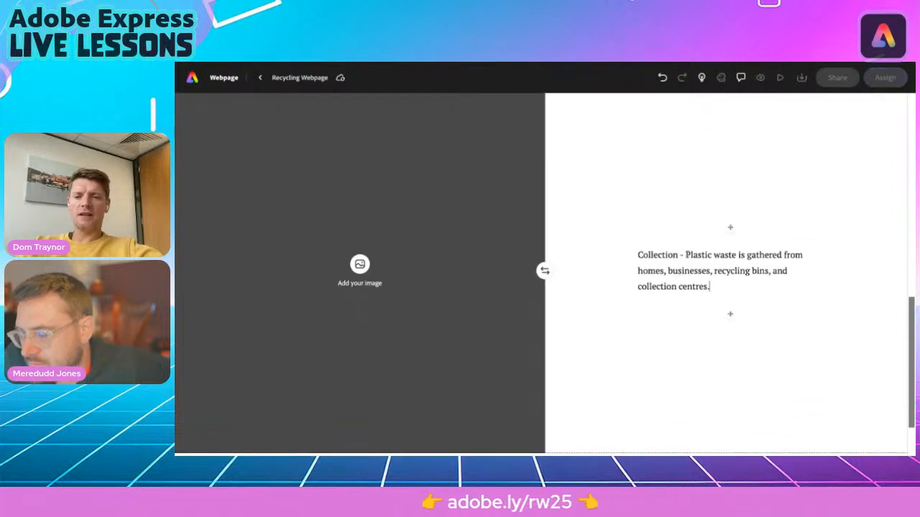
Remove the dash after "Collection" and split the description starting "Plastic waste is gathered" into its own paragraph.
{"action": "left_click", "coordinate": [684, 255]}
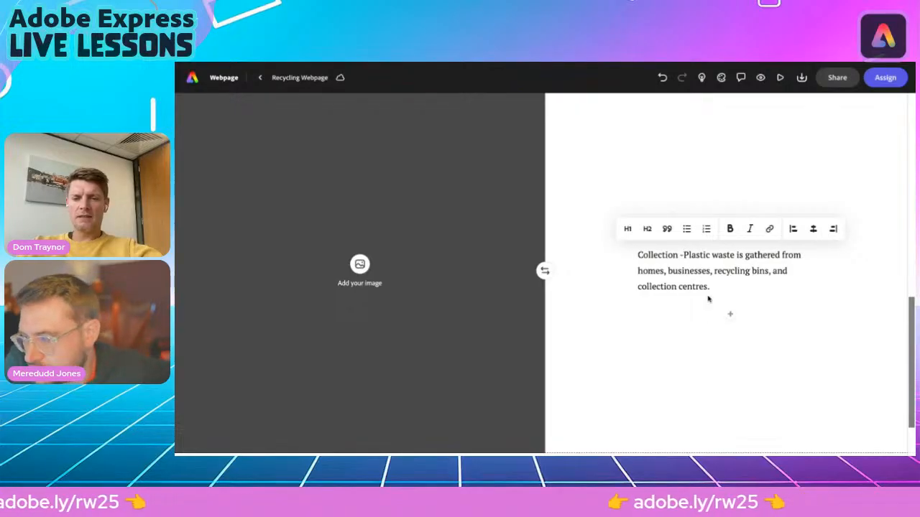
{"action": "key", "text": "BackSpace"}
{"action": "key", "text": "BackSpace"}
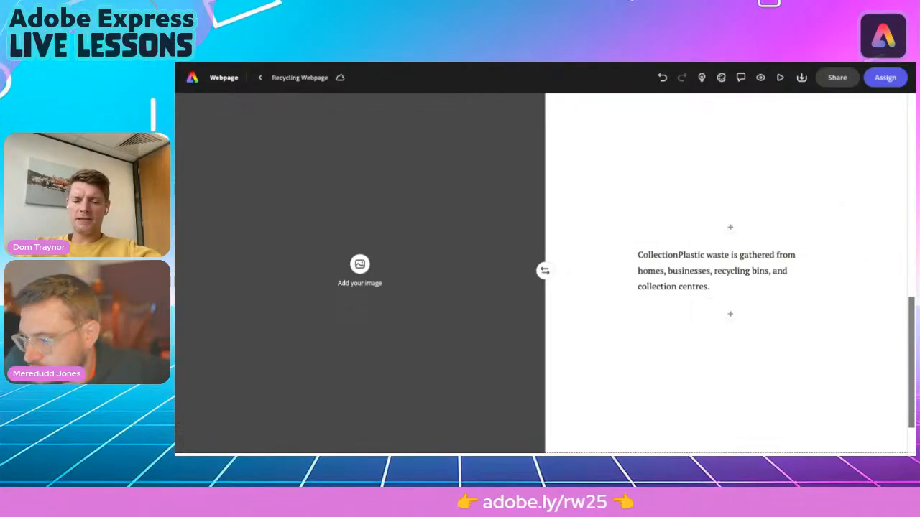
{"action": "key", "text": "Return"}
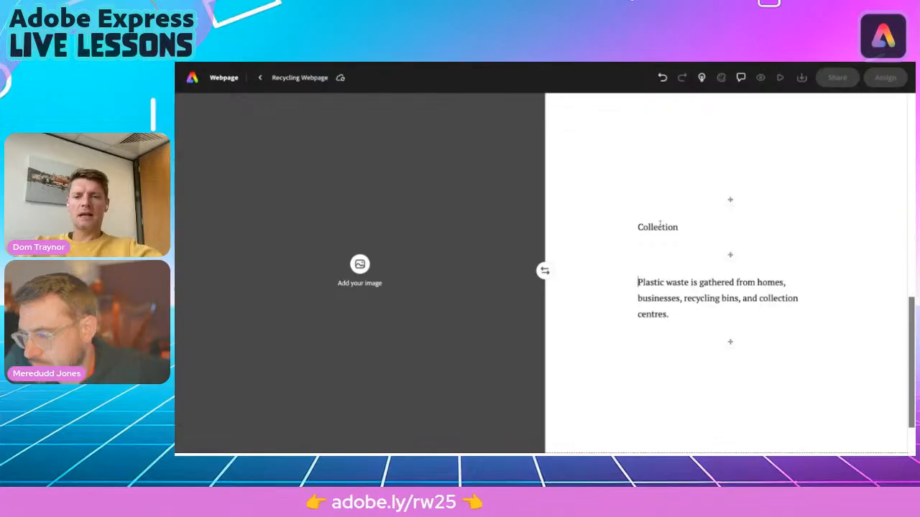
Format "Collection" as Heading 1 and the plastic waste description beneath it as Heading 2.
{"action": "left_click", "coordinate": [660, 227]}
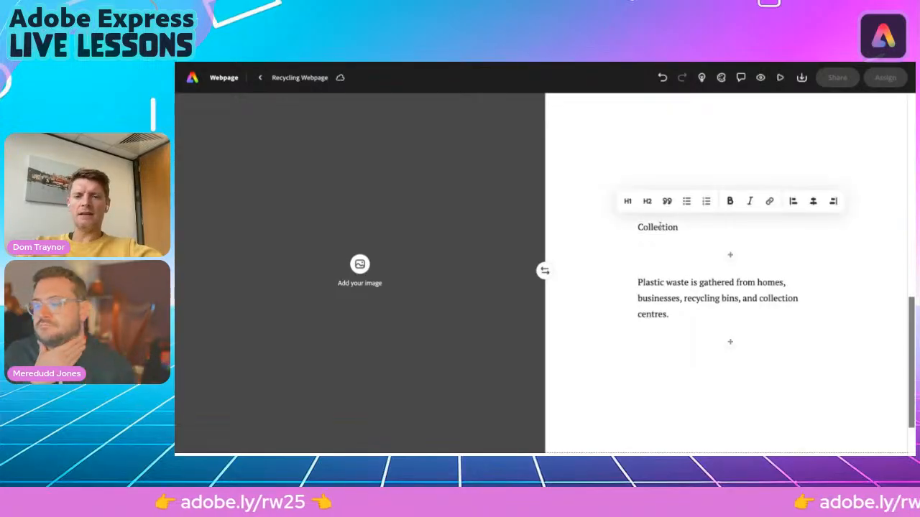
{"action": "left_click", "coordinate": [628, 200]}
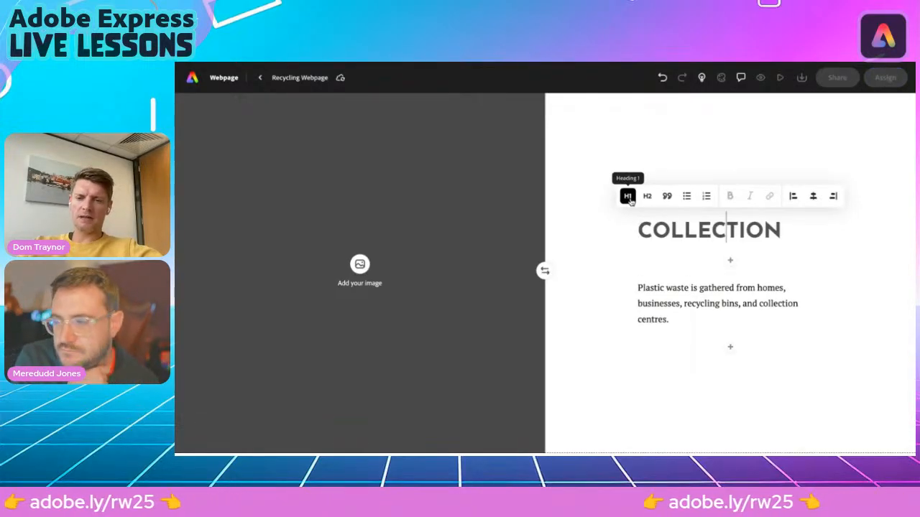
{"action": "left_click", "coordinate": [661, 289]}
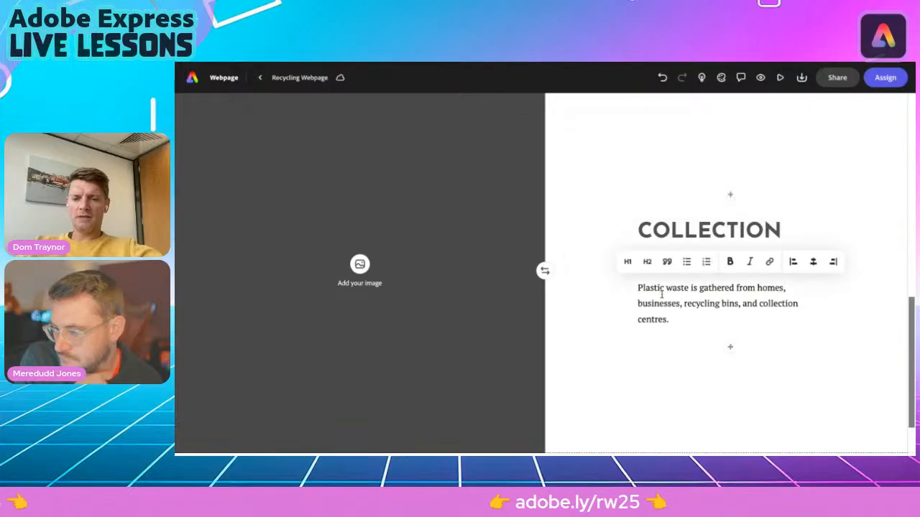
{"action": "left_click", "coordinate": [647, 262]}
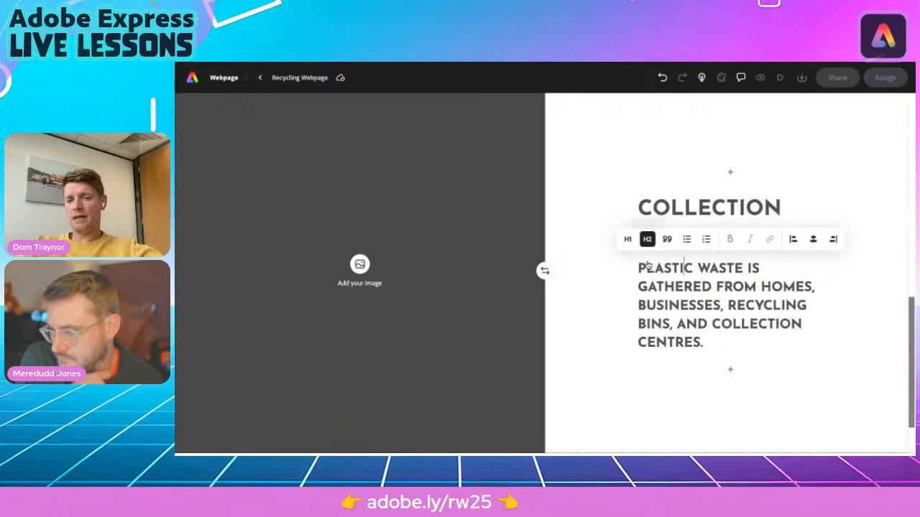
{"action": "left_click", "coordinate": [604, 379]}
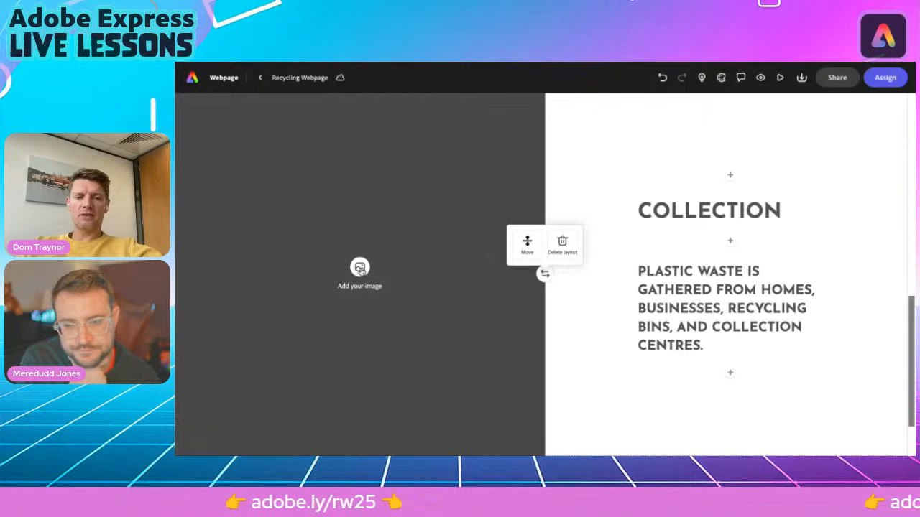
Start an AI-generated image for the split layout's blank side with the prompt "Bin collecting getting a recycling wheelie bin from outside a house and taking it to a bin lorry".
{"action": "left_click", "coordinate": [360, 268]}
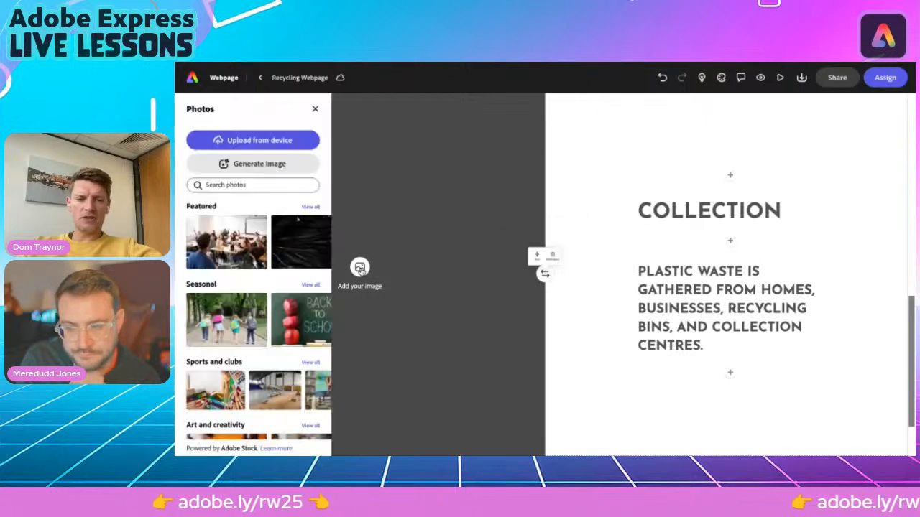
{"action": "left_click", "coordinate": [259, 165]}
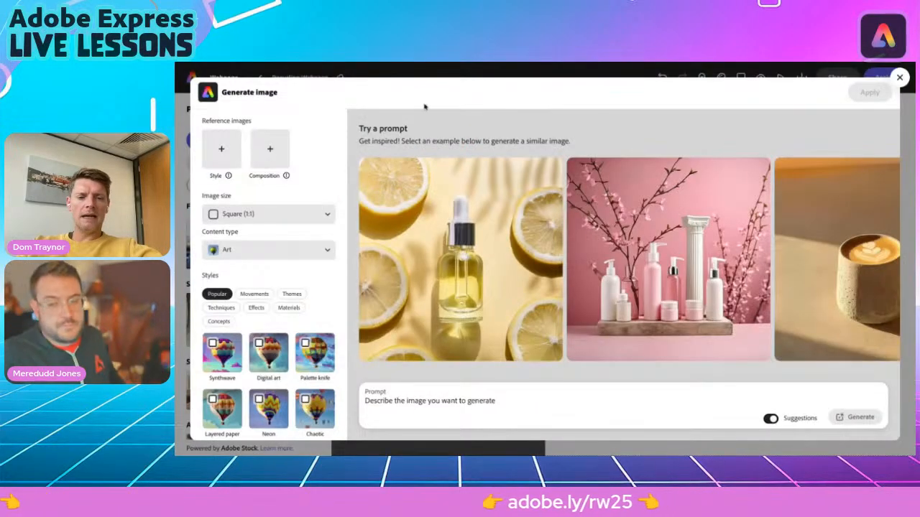
{"action": "left_click", "coordinate": [395, 401]}
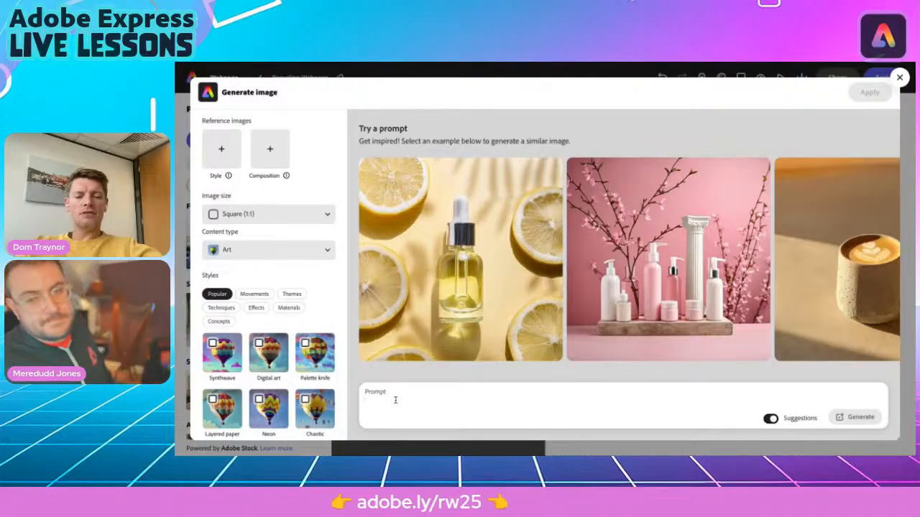
{"action": "type", "text": "Bin collecting getting"}
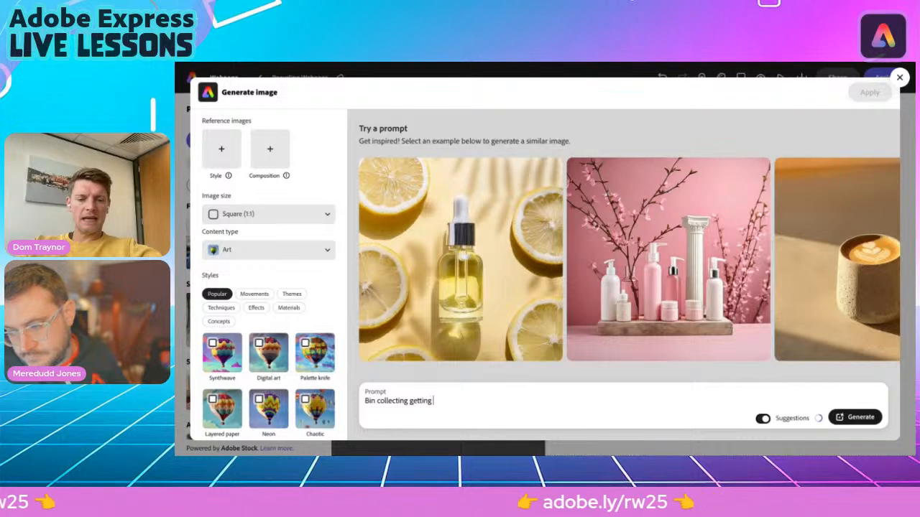
{"action": "type", "text": "a a reycc"}
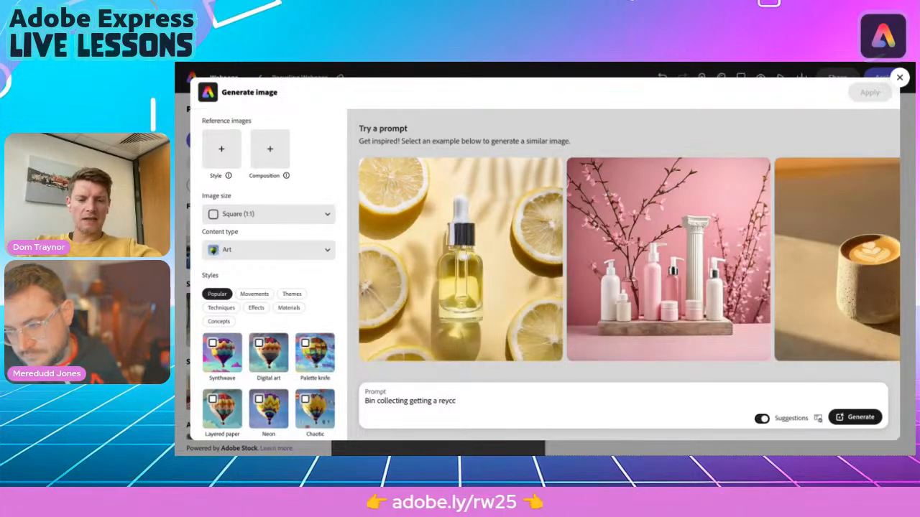
{"action": "key", "text": "BackSpace"}
{"action": "key", "text": "BackSpace"}
{"action": "type", "text": "cycling wee"}
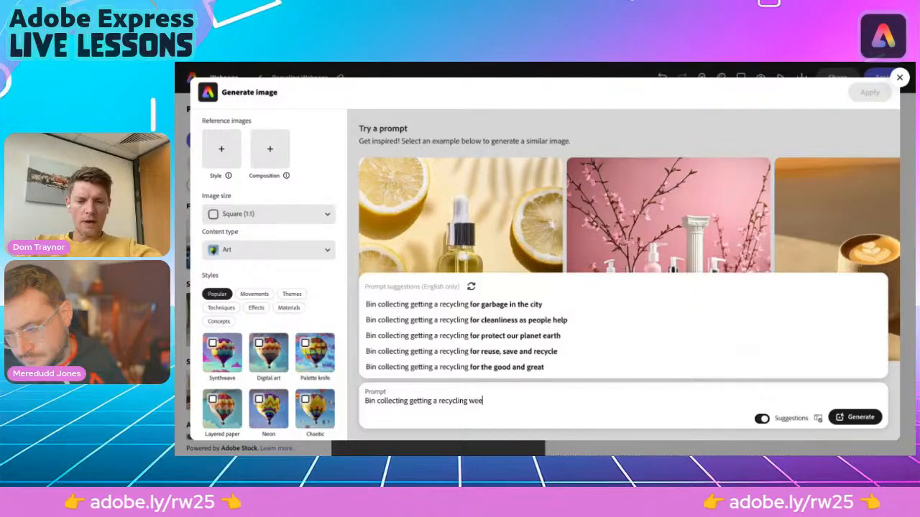
{"action": "key", "text": "BackSpace"}
{"action": "key", "text": "BackSpace"}
{"action": "type", "text": "heelie bin from outside a hous"}
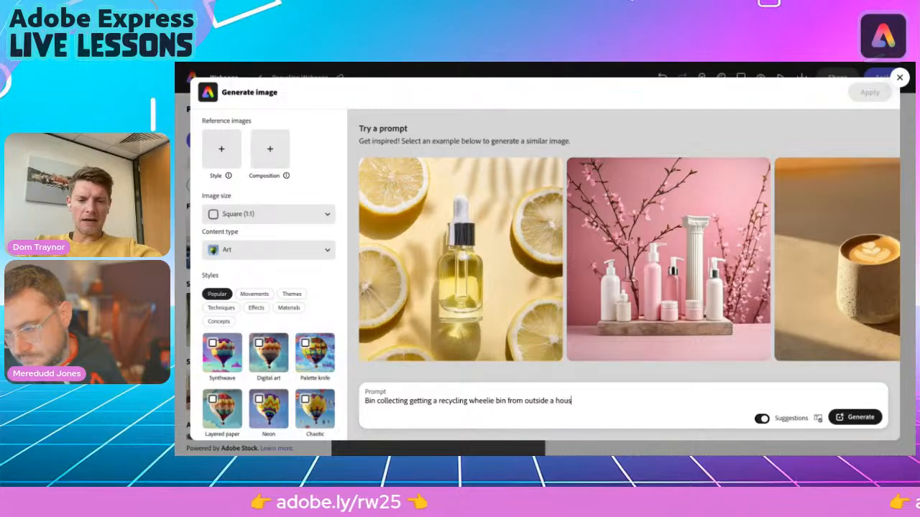
{"action": "type", "text": "e and tak"}
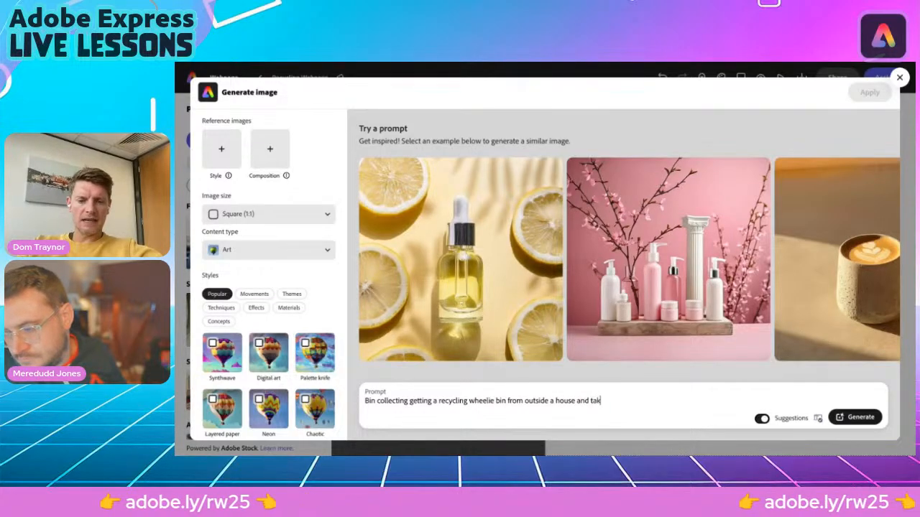
{"action": "type", "text": "ing it to a"}
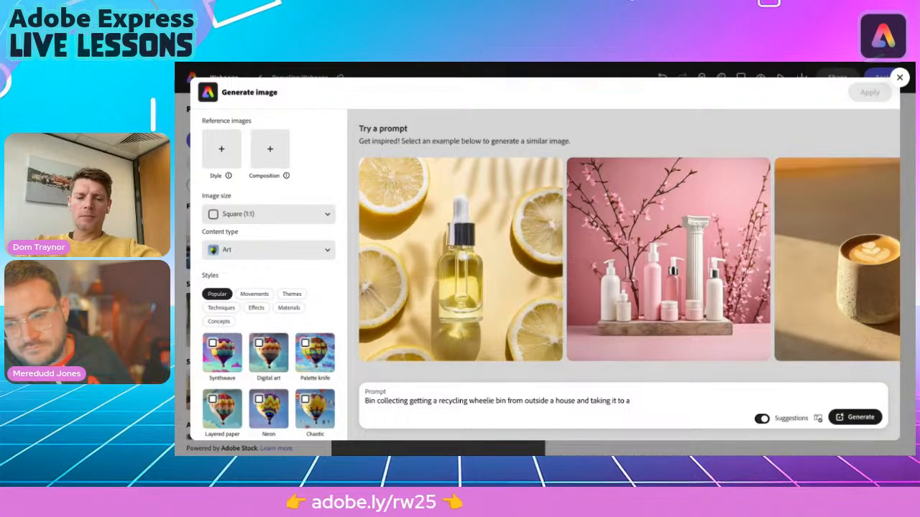
{"action": "type", "text": "bin lorry"}
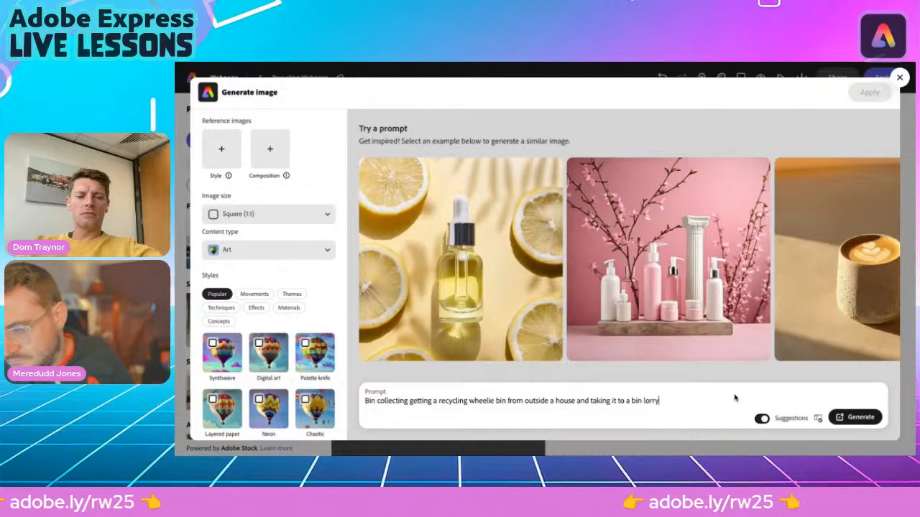
Correct "collecting" to "collector" in the prompt, end it with a full stop and generate the images.
{"action": "left_click", "coordinate": [408, 400]}
{"action": "key", "text": "BackSpace"}
{"action": "key", "text": "BackSpace"}
{"action": "key", "text": "BackSpace"}
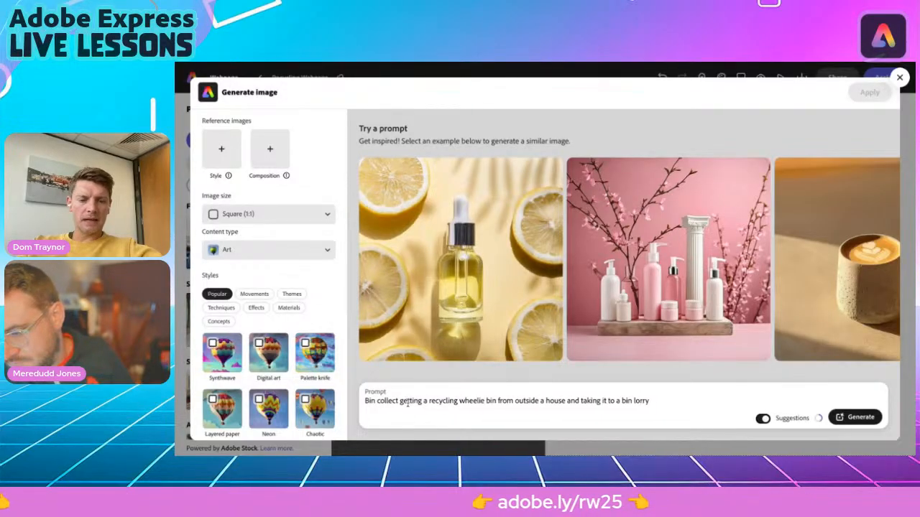
{"action": "type", "text": "or"}
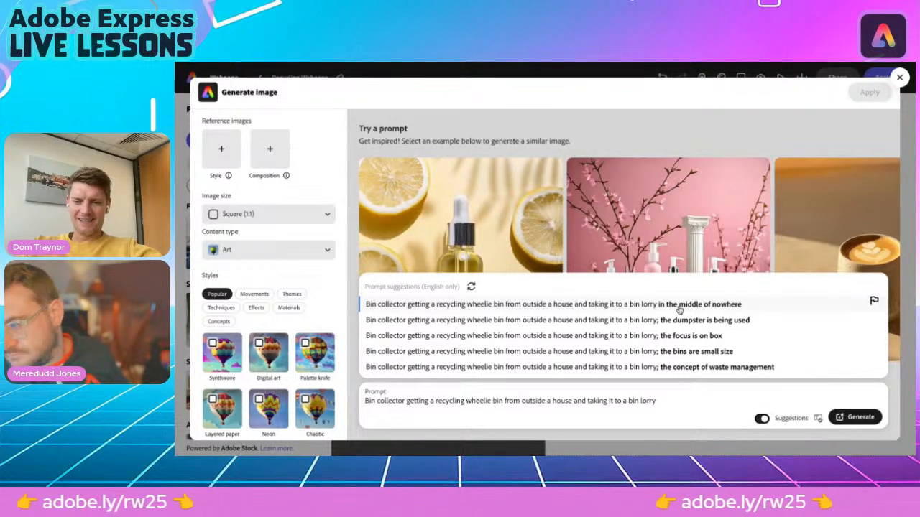
{"action": "left_click", "coordinate": [663, 401]}
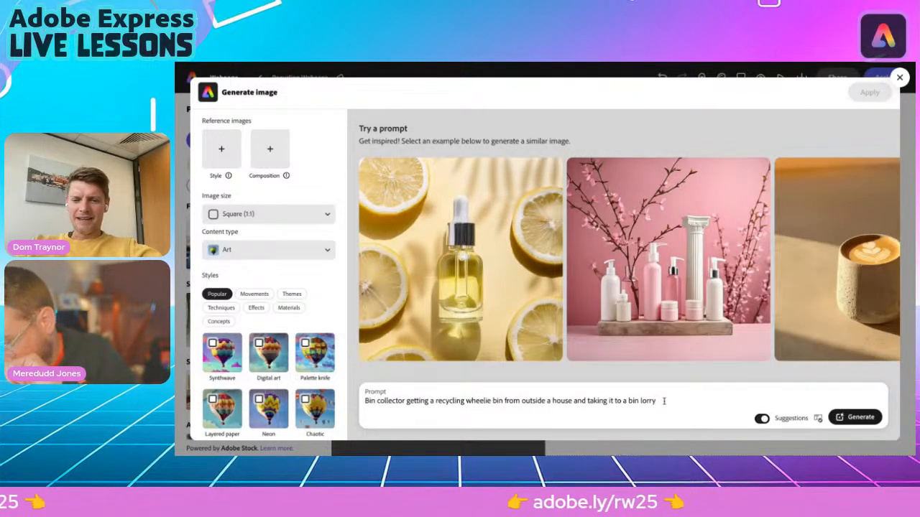
{"action": "type", "text": "."}
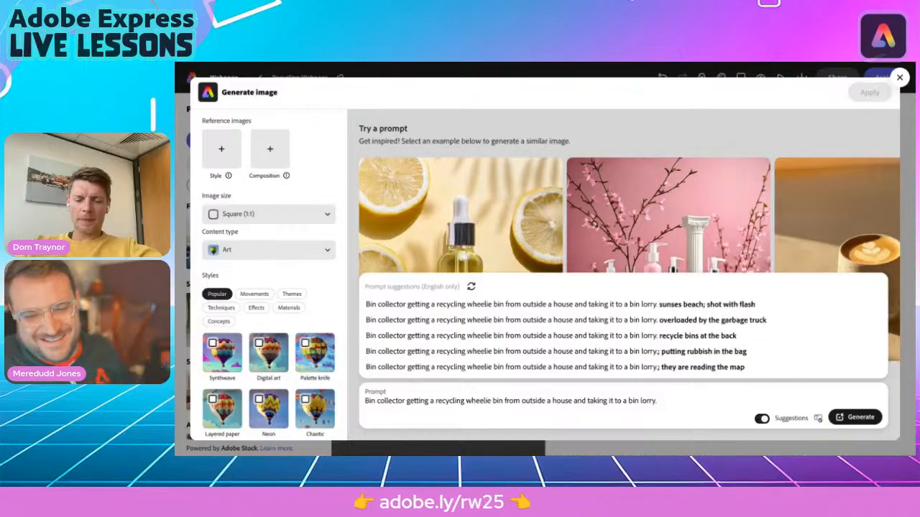
{"action": "left_click", "coordinate": [855, 417]}
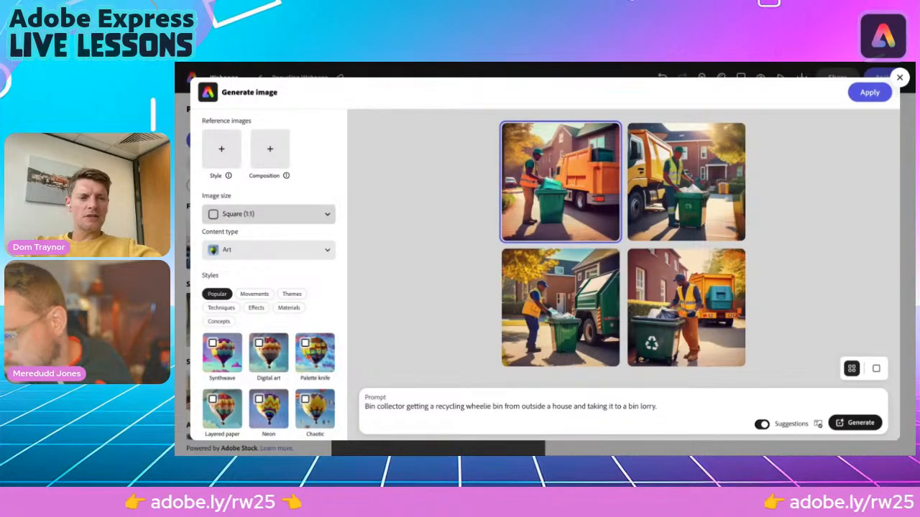
Regenerate the images in Portrait (3:4) size and apply the one showing a collector holding a yellow item beside the green lorry.
{"action": "left_click", "coordinate": [237, 214]}
{"action": "left_click", "coordinate": [245, 256]}
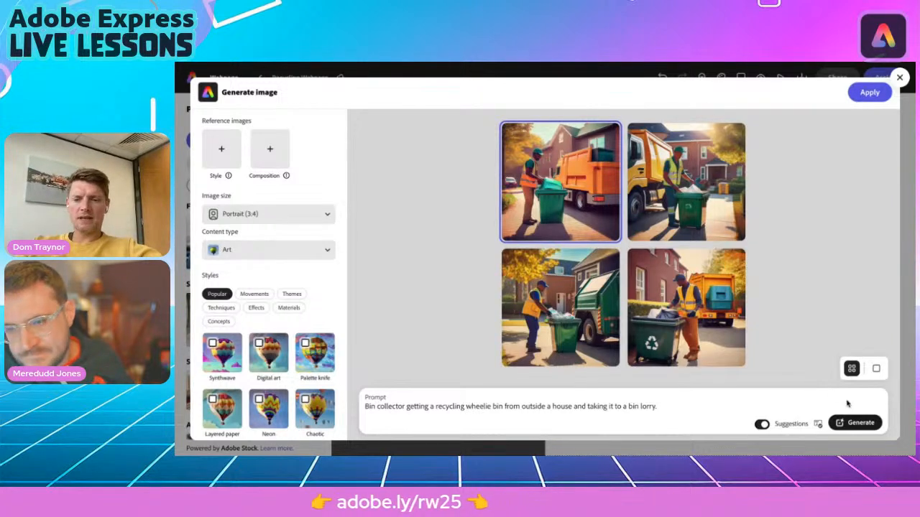
{"action": "left_click", "coordinate": [848, 423]}
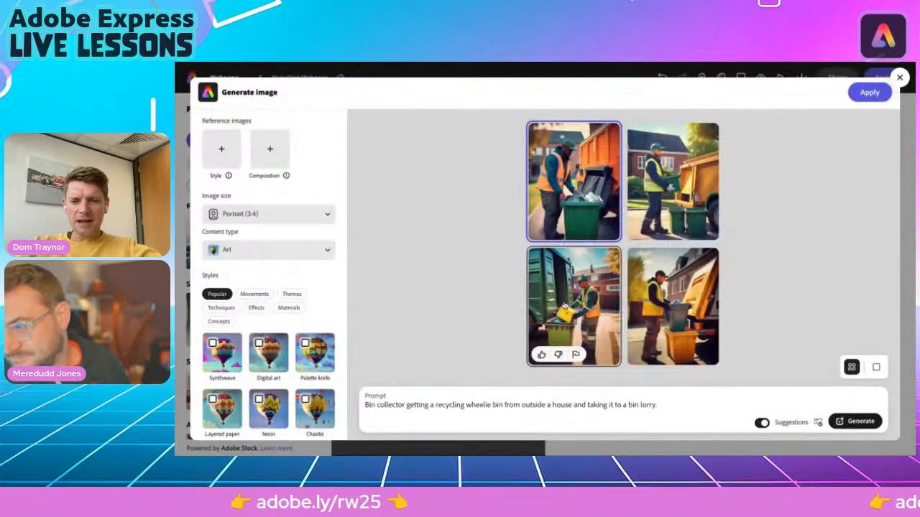
{"action": "left_click", "coordinate": [588, 305]}
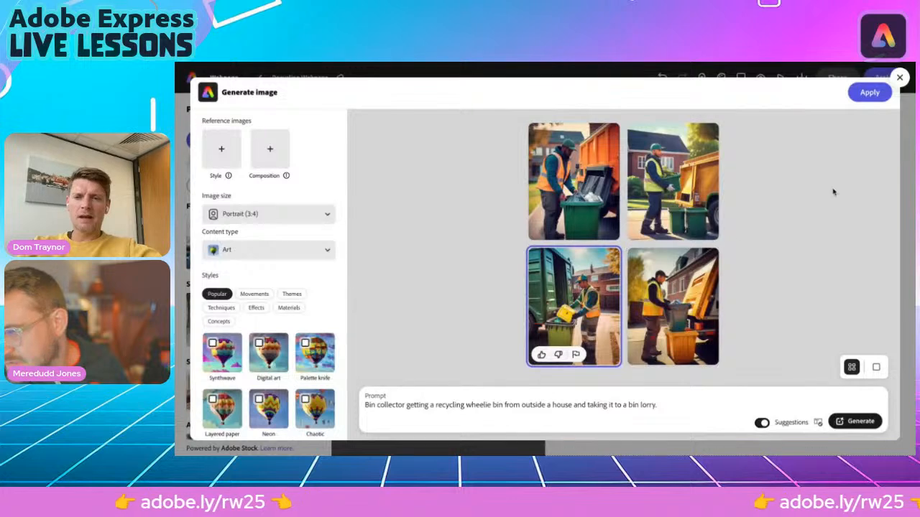
{"action": "left_click", "coordinate": [870, 92]}
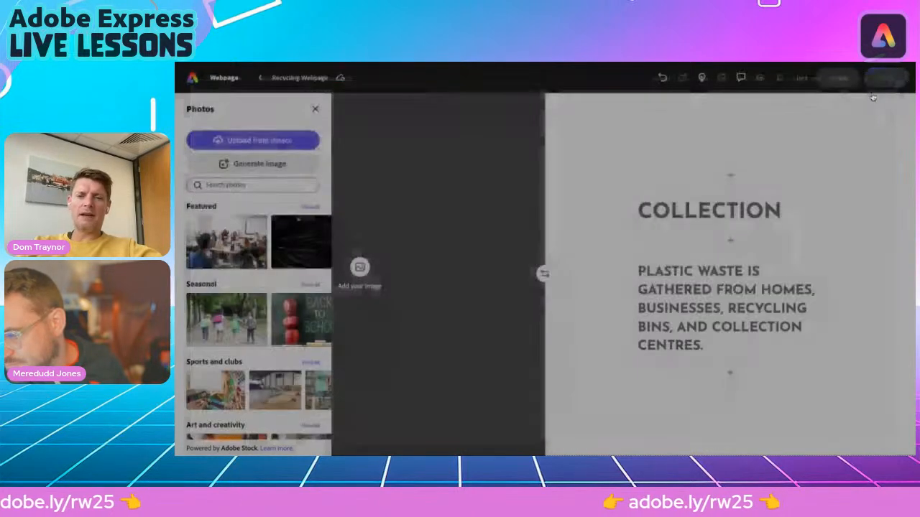
{"action": "left_click", "coordinate": [315, 110]}
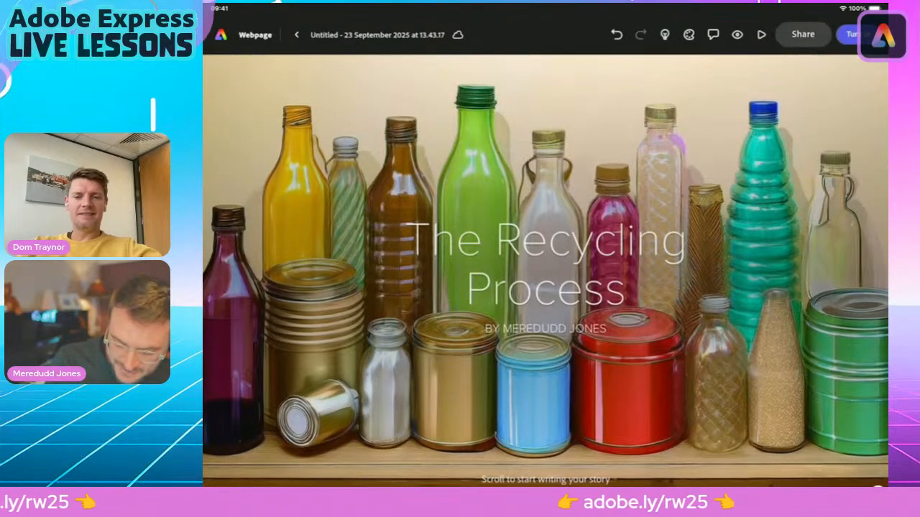
Apply the Tereza theme to the "The Recycling Process" webpage and close the theme choices.
{"action": "left_click", "coordinate": [689, 35]}
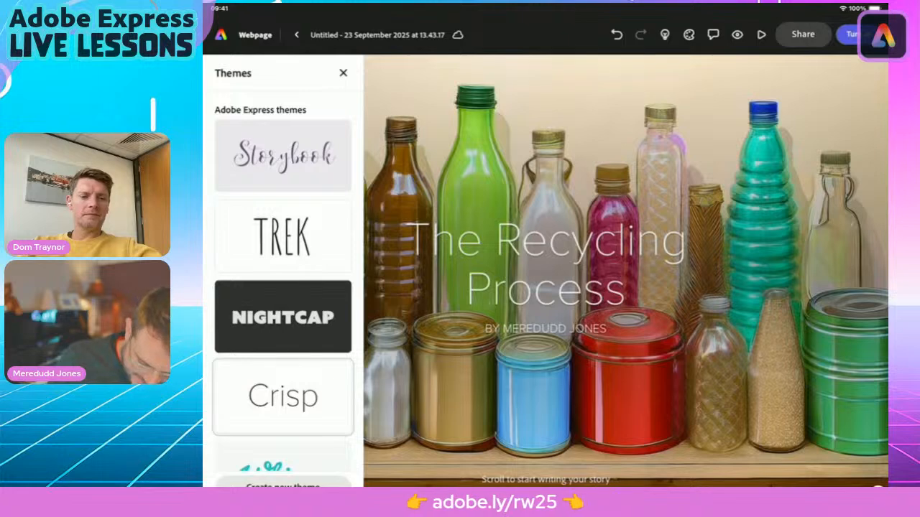
{"action": "scroll", "coordinate": [283, 280], "scroll_direction": "down", "scroll_amount": 3}
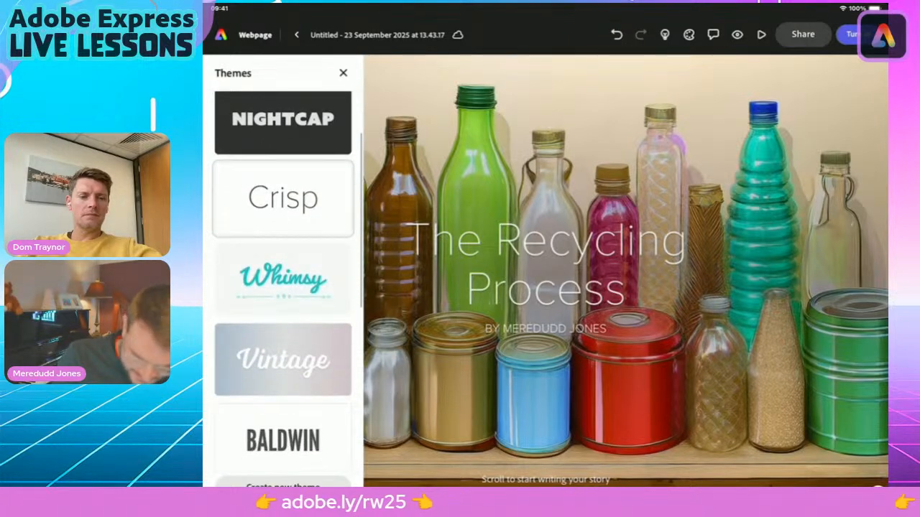
{"action": "scroll", "coordinate": [283, 280], "scroll_direction": "down", "scroll_amount": 4}
{"action": "scroll", "coordinate": [283, 280], "scroll_direction": "down", "scroll_amount": 3}
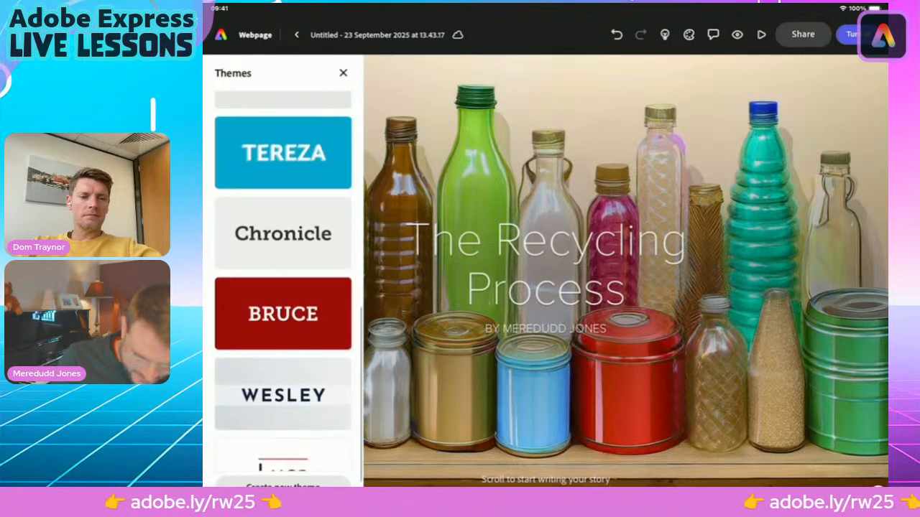
{"action": "left_click", "coordinate": [283, 153]}
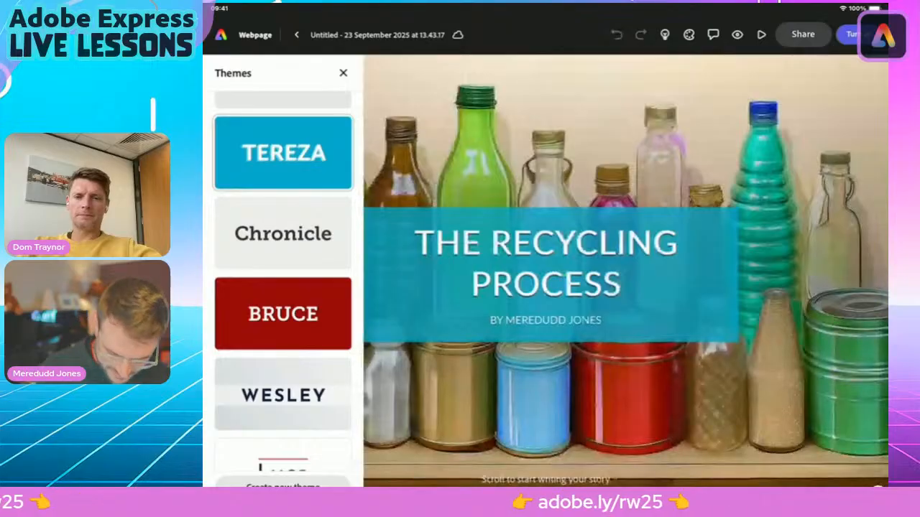
{"action": "scroll", "coordinate": [282, 288], "scroll_direction": "down", "scroll_amount": 3}
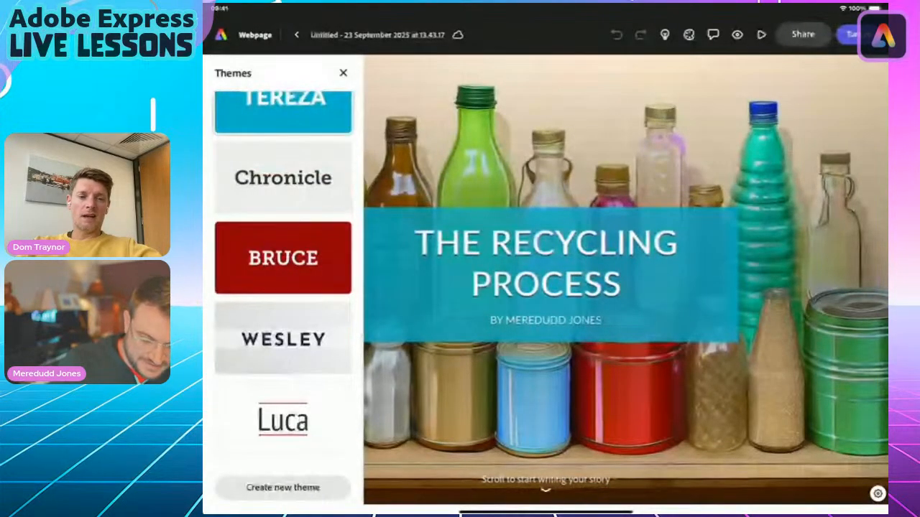
{"action": "key", "text": "Escape"}
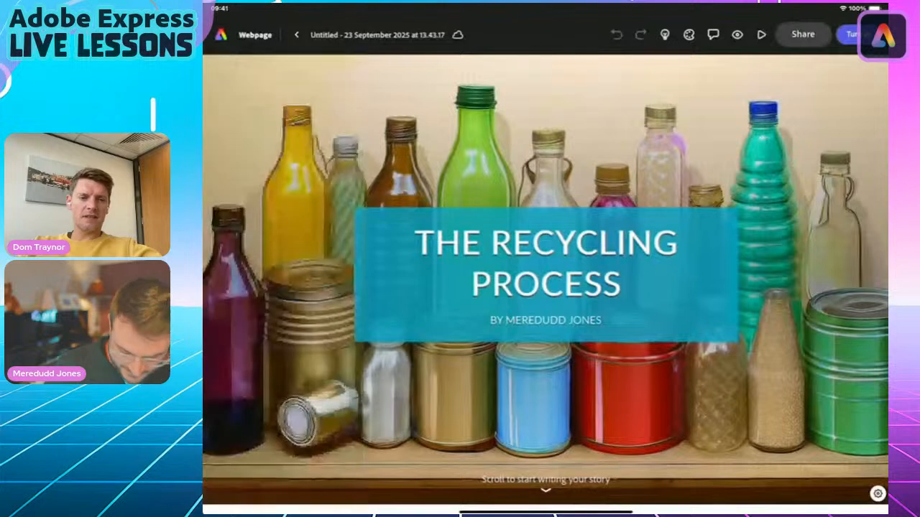
{"action": "scroll", "coordinate": [545, 431], "scroll_direction": "down", "scroll_amount": 3}
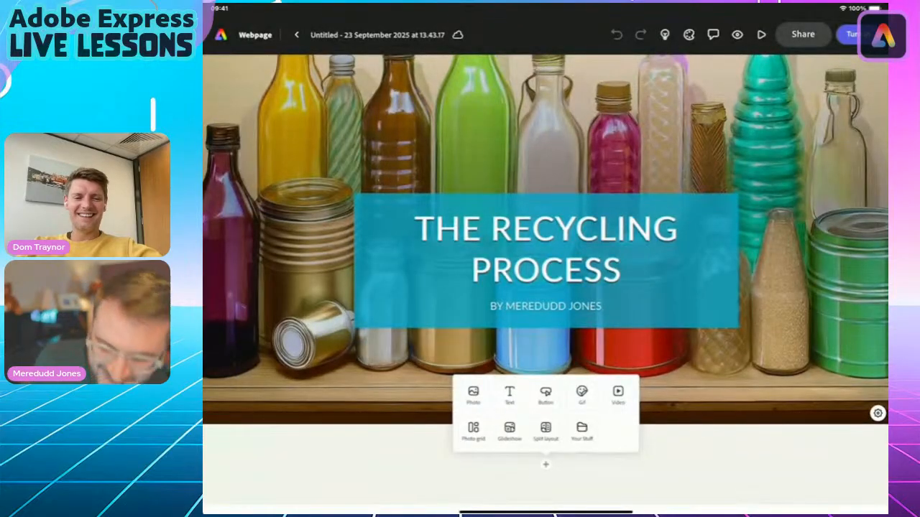
Switch to the Recycling Week 2025 lesson page in the browser and open its linked Google Doc on the recycling stages in another tab.
{"action": "left_click_drag", "start_coordinate": [545, 511], "coordinate": [545, 359]}
{"action": "left_click", "coordinate": [755, 328]}
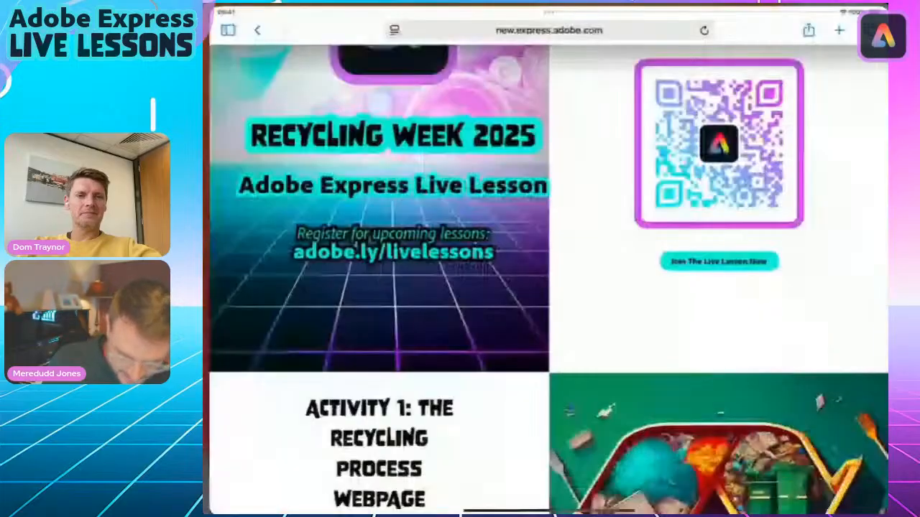
{"action": "scroll", "coordinate": [546, 280], "scroll_direction": "down", "scroll_amount": 8}
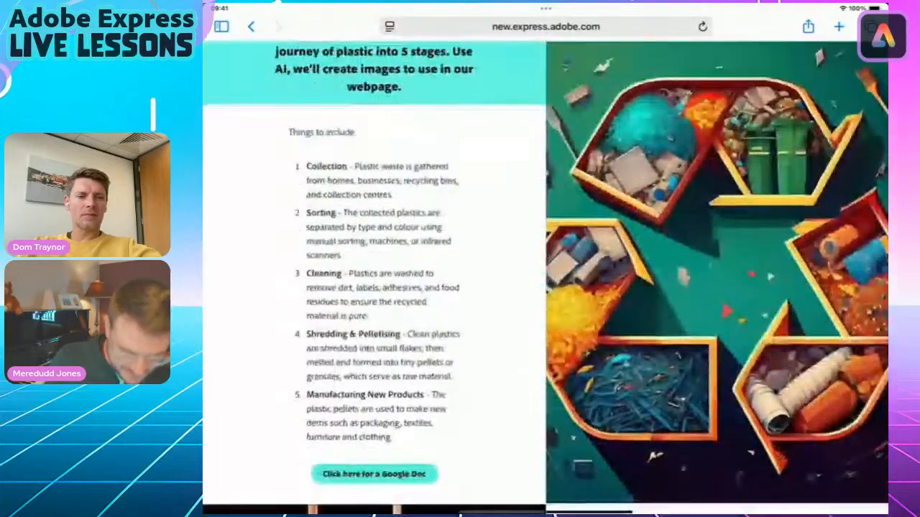
{"action": "scroll", "coordinate": [546, 280], "scroll_direction": "down", "scroll_amount": 4}
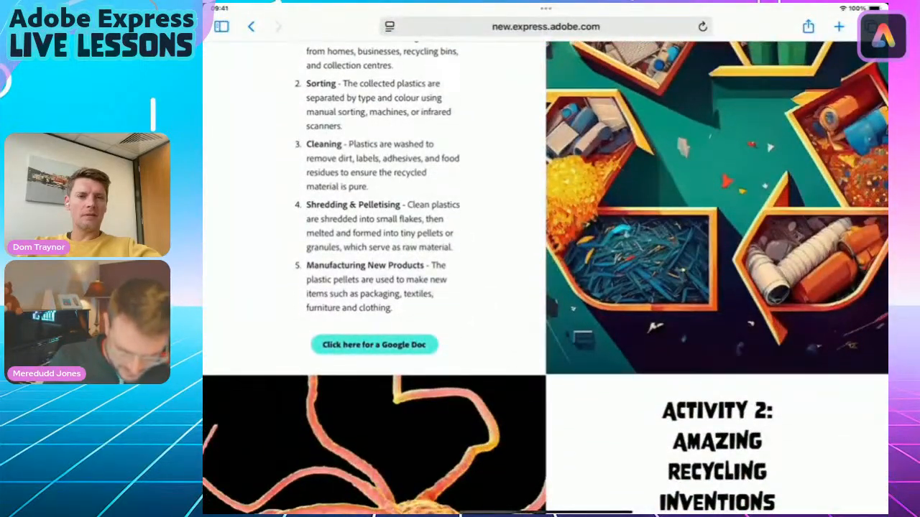
{"action": "scroll", "coordinate": [373, 317], "scroll_direction": "up", "scroll_amount": 5}
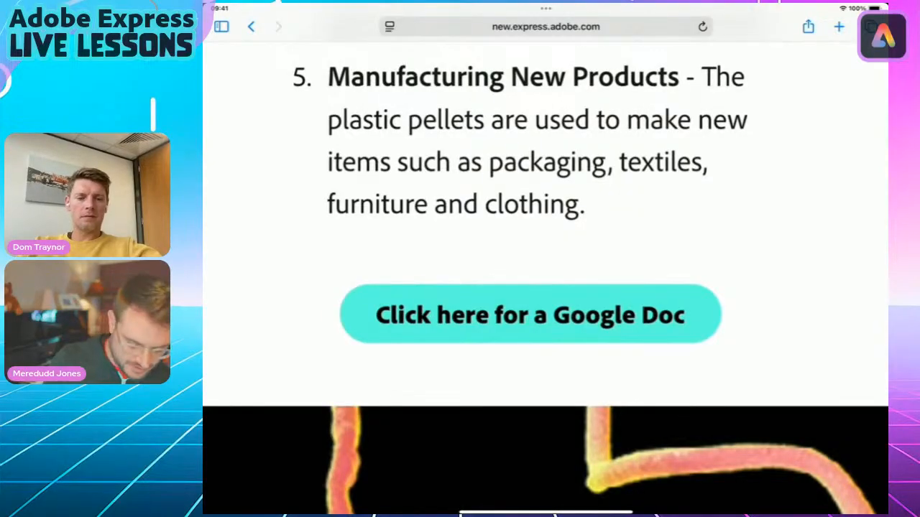
{"action": "right_click", "coordinate": [530, 314]}
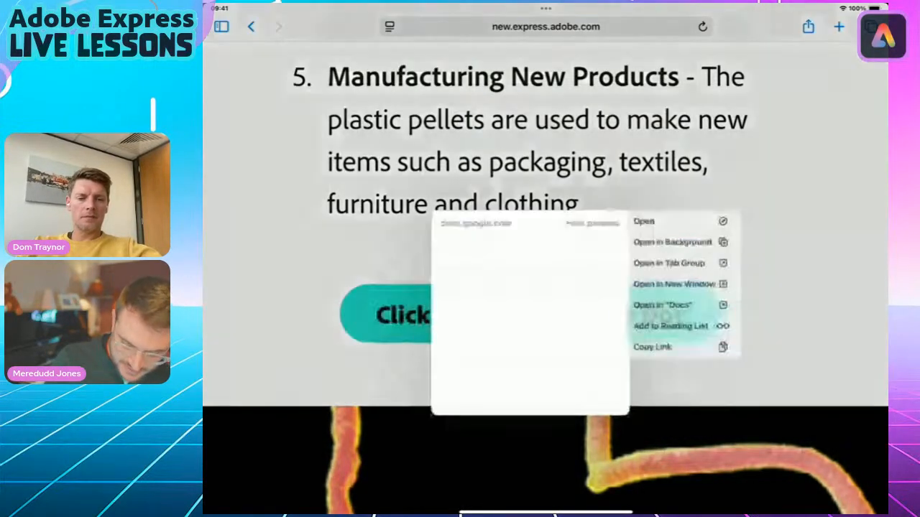
{"action": "left_click", "coordinate": [679, 232]}
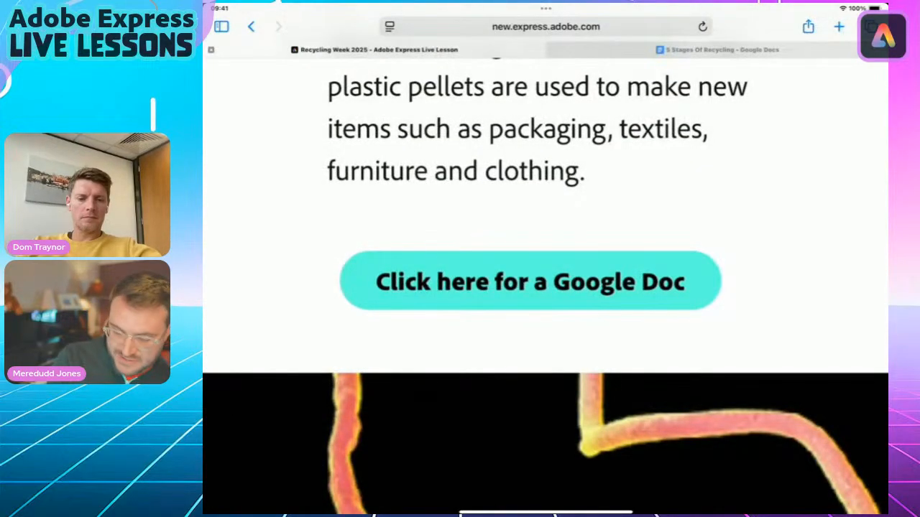
{"action": "left_click", "coordinate": [722, 50]}
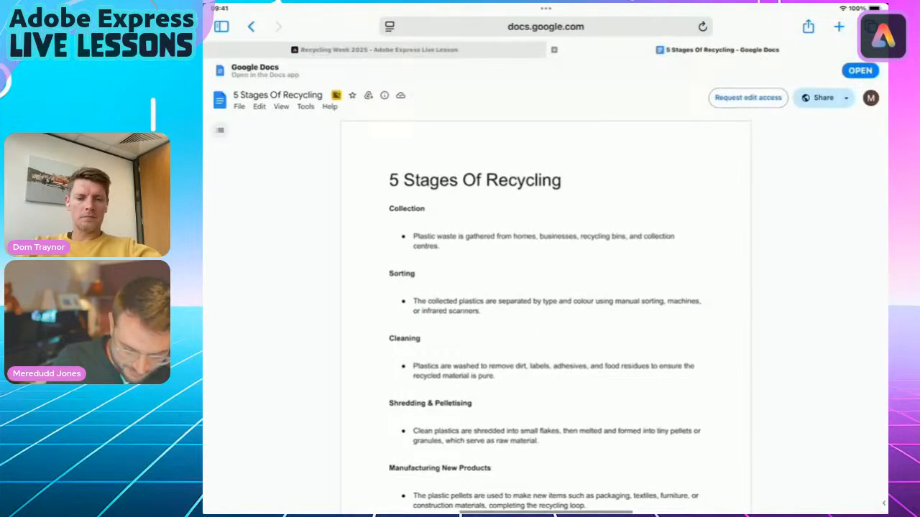
{"action": "scroll", "coordinate": [546, 316], "scroll_direction": "down", "scroll_amount": 1}
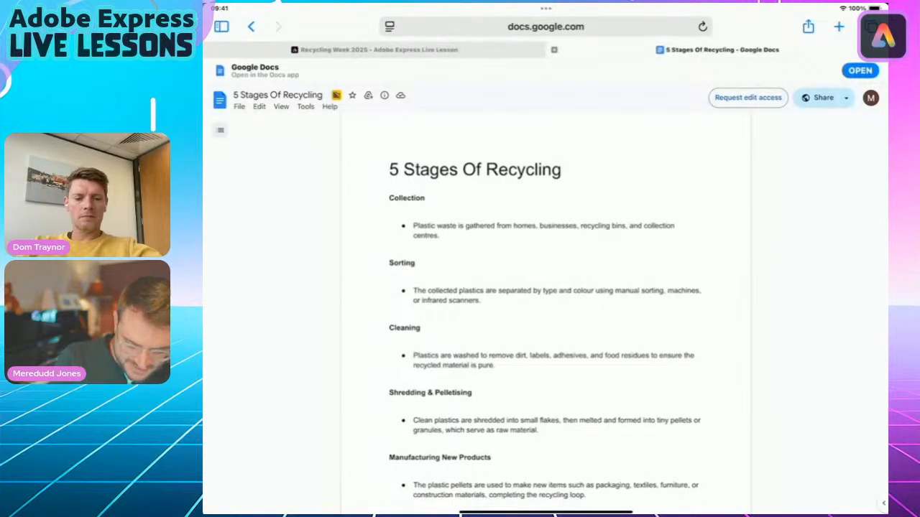
Copy the title "5 Stages Of Recycling" from the Google Doc and paste it into a new text block below the Adobe Express webpage's title image.
{"action": "scroll", "coordinate": [546, 316], "scroll_direction": "up", "scroll_amount": 1}
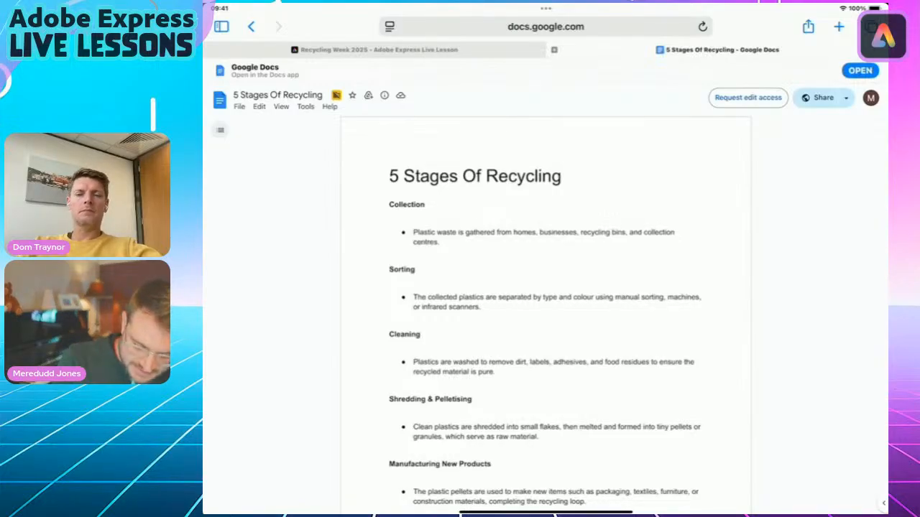
{"action": "double_click", "coordinate": [430, 176]}
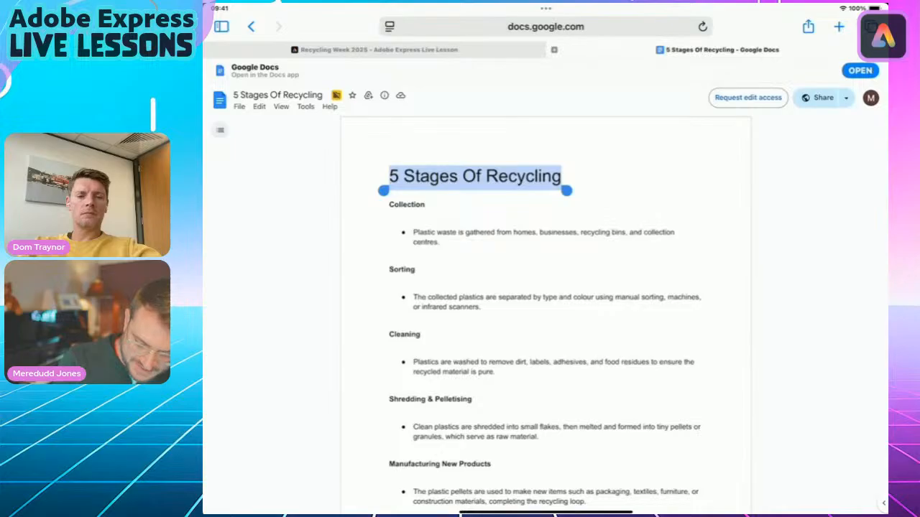
{"action": "left_click", "coordinate": [529, 190]}
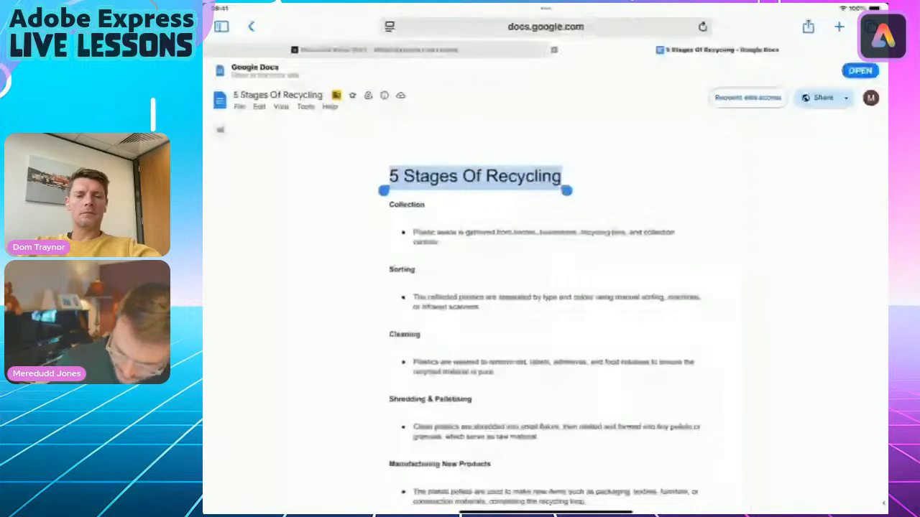
{"action": "left_click_drag", "start_coordinate": [547, 512], "coordinate": [639, 400]}
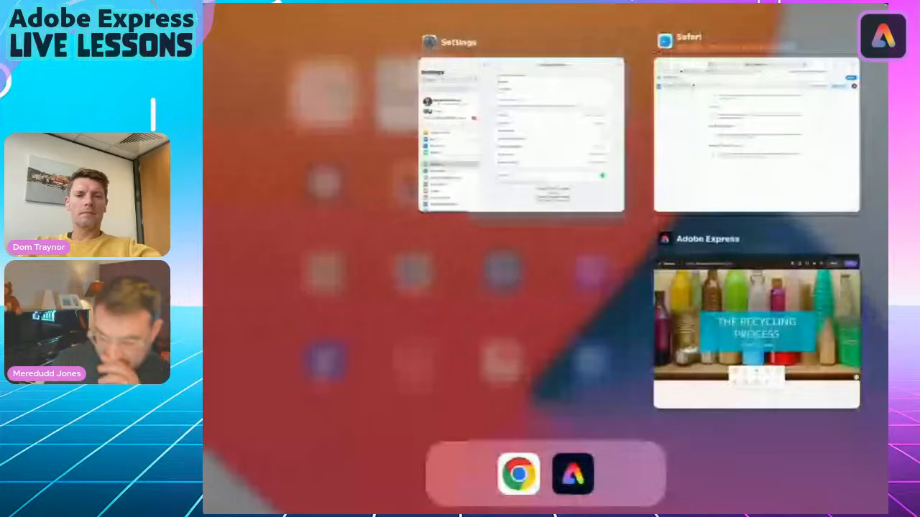
{"action": "left_click", "coordinate": [756, 331]}
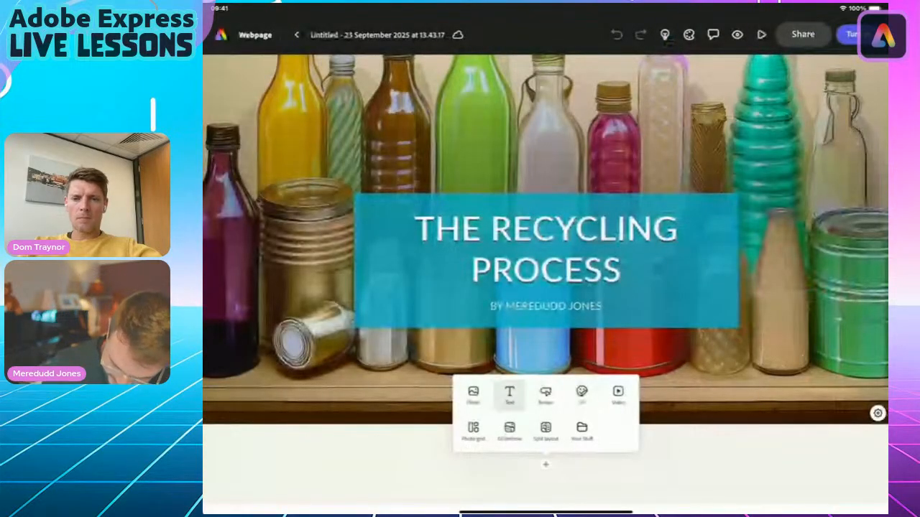
{"action": "left_click", "coordinate": [509, 391]}
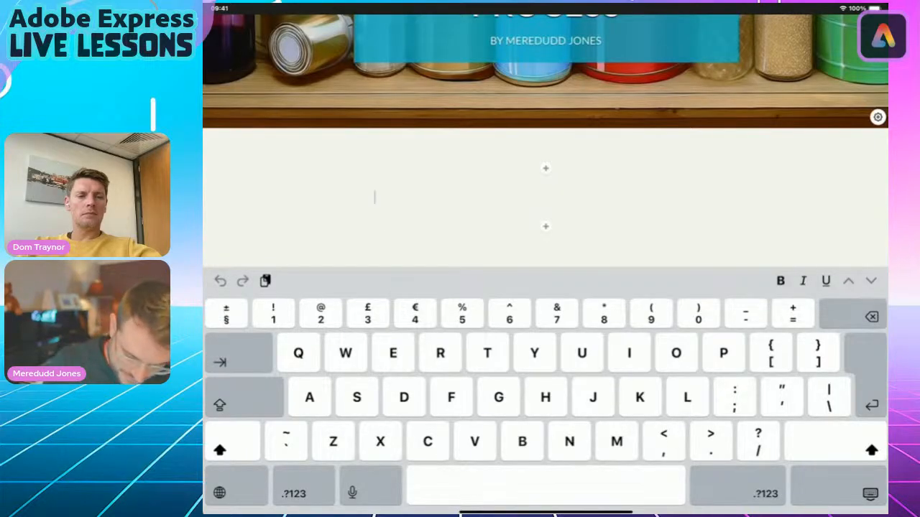
{"action": "key", "text": "ctrl+v"}
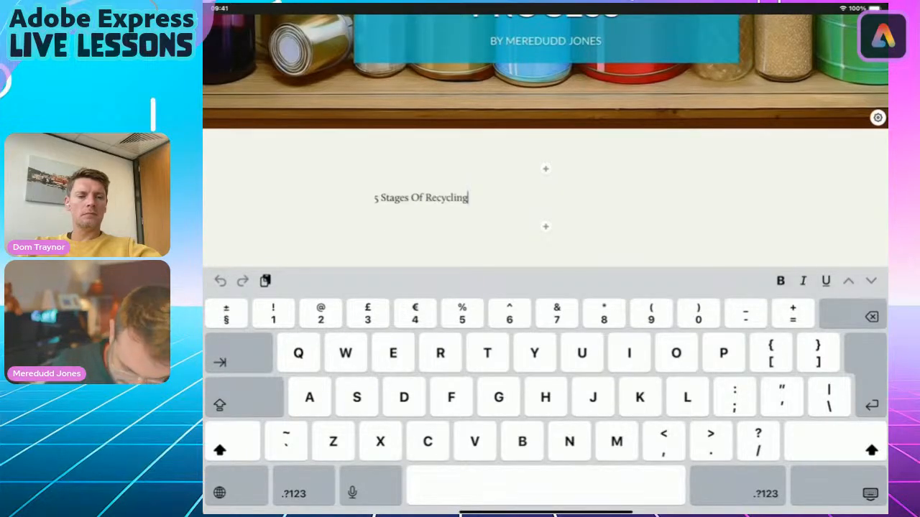
Add "Here are the" in front of the pasted text so it reads "Here are the 5 Stages Of Recycling".
{"action": "left_click", "coordinate": [374, 198]}
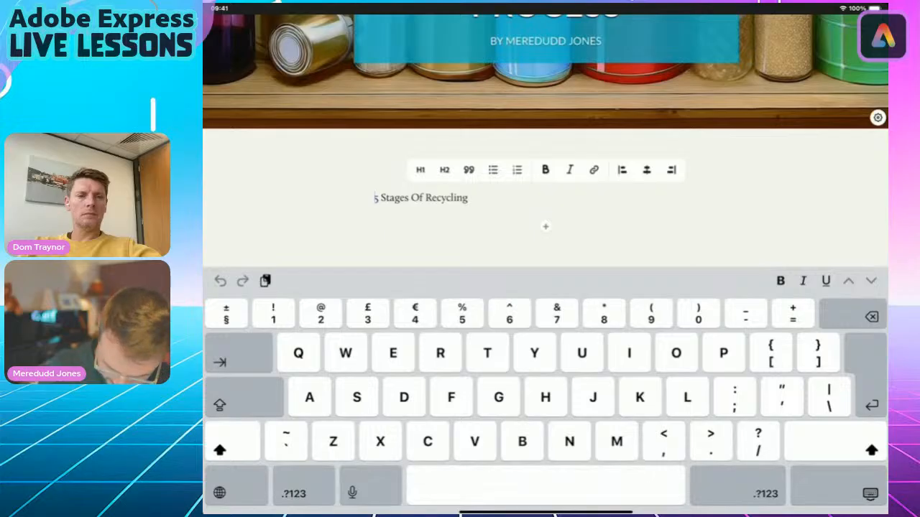
{"action": "type", "text": "Hear"}
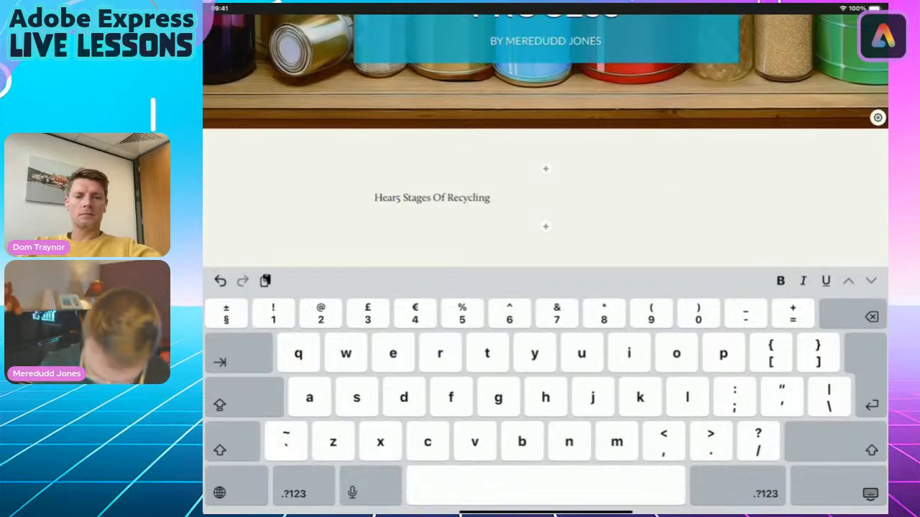
{"action": "key", "text": "BackSpace"}
{"action": "type", "text": "re are "}
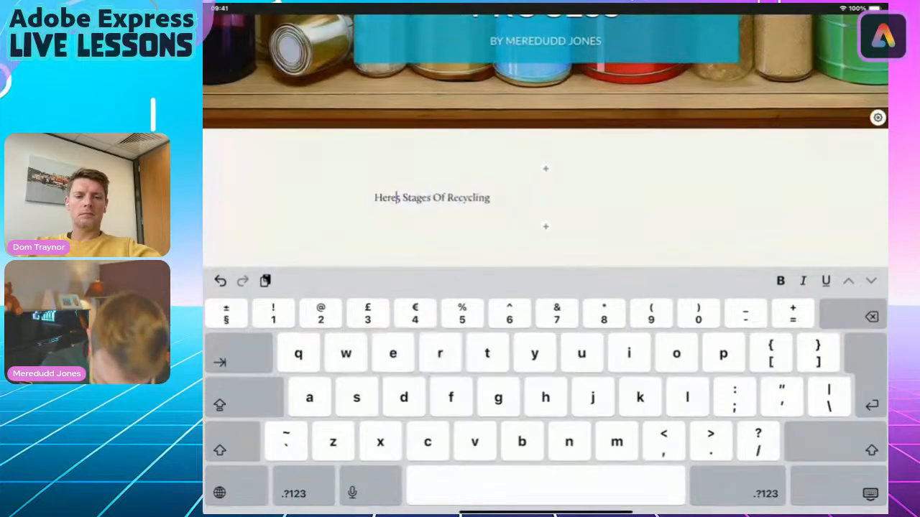
{"action": "type", "text": "the"}
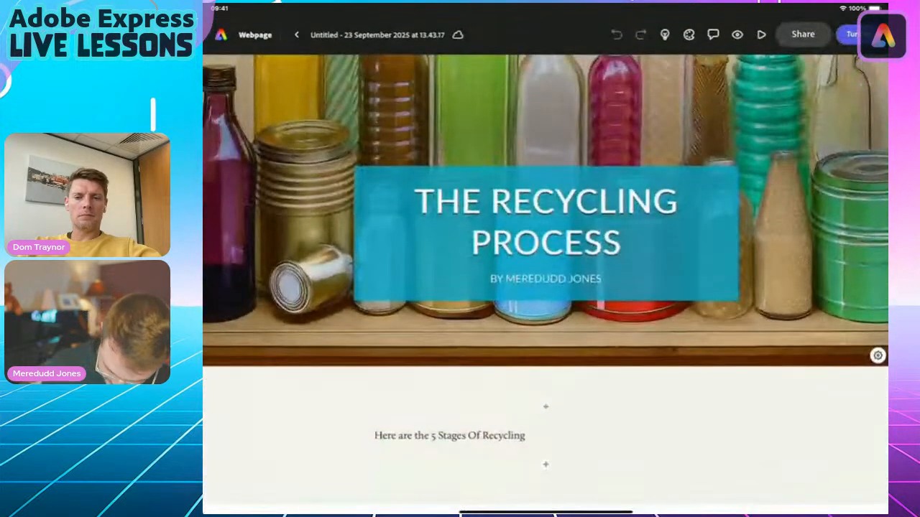
Try the H2 and quote styles on the "Here are the 5 Stages Of Recycling" line, settle on H1 and centre it.
{"action": "left_click", "coordinate": [437, 435]}
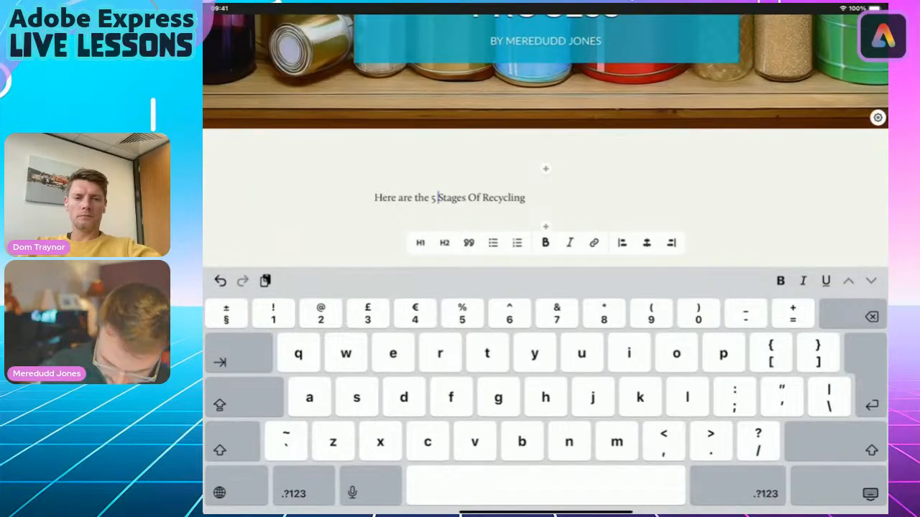
{"action": "left_click", "coordinate": [421, 243]}
{"action": "left_click", "coordinate": [444, 480]}
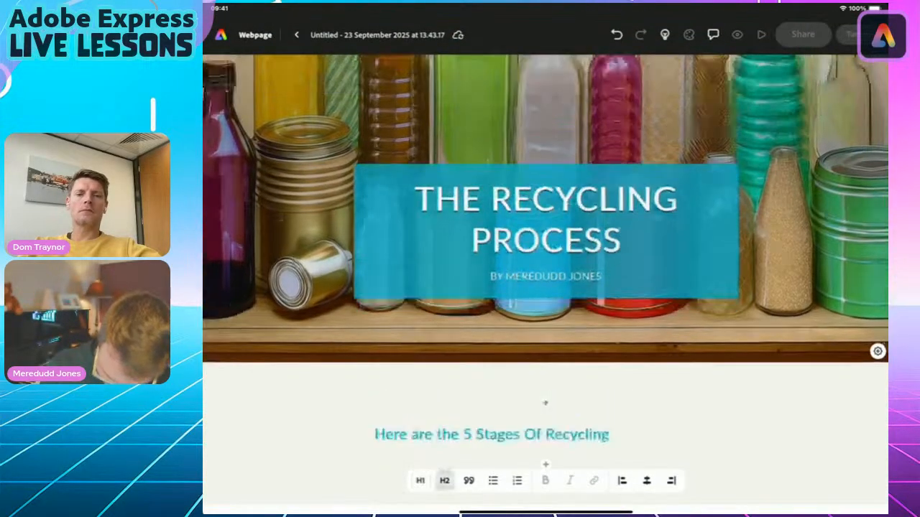
{"action": "left_click", "coordinate": [468, 480]}
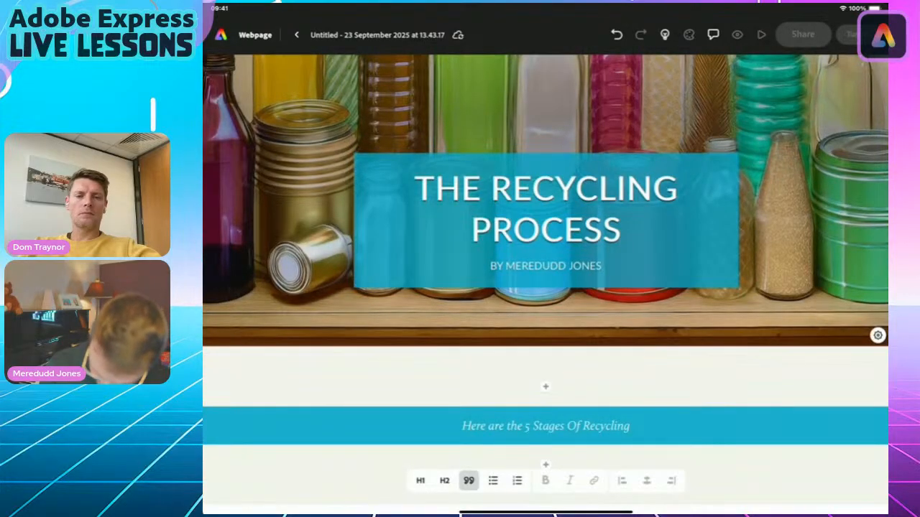
{"action": "left_click", "coordinate": [420, 480]}
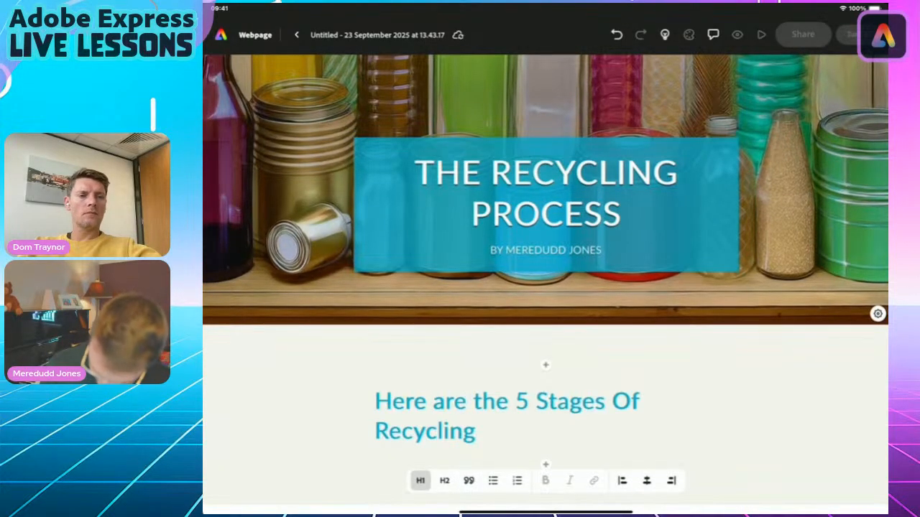
{"action": "left_click", "coordinate": [646, 479]}
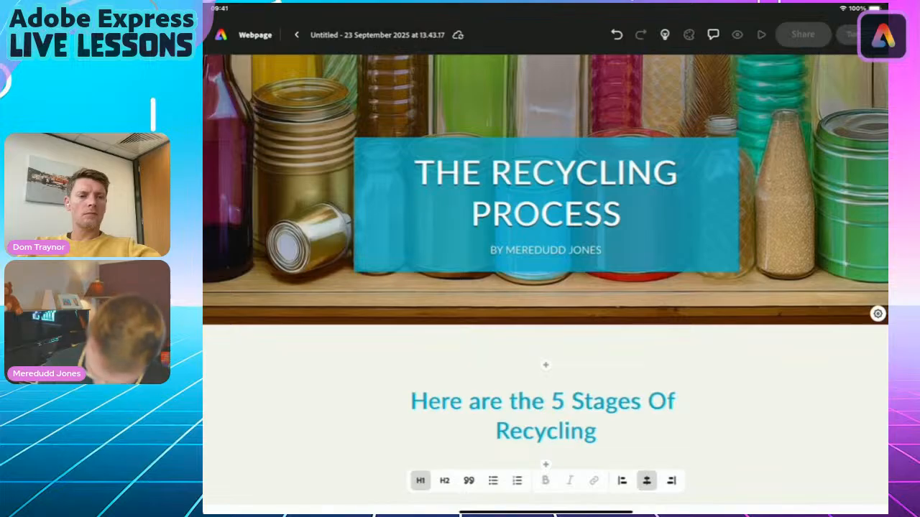
Change "Of" to lowercase "of" in the heading and end it with "..." after "Recycling".
{"action": "left_click", "coordinate": [649, 402]}
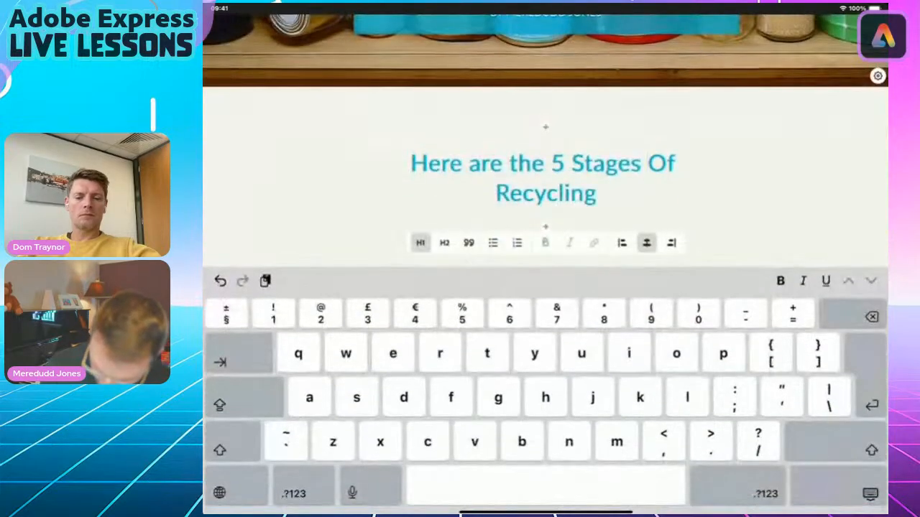
{"action": "left_click_drag", "start_coordinate": [547, 493], "coordinate": [568, 493]}
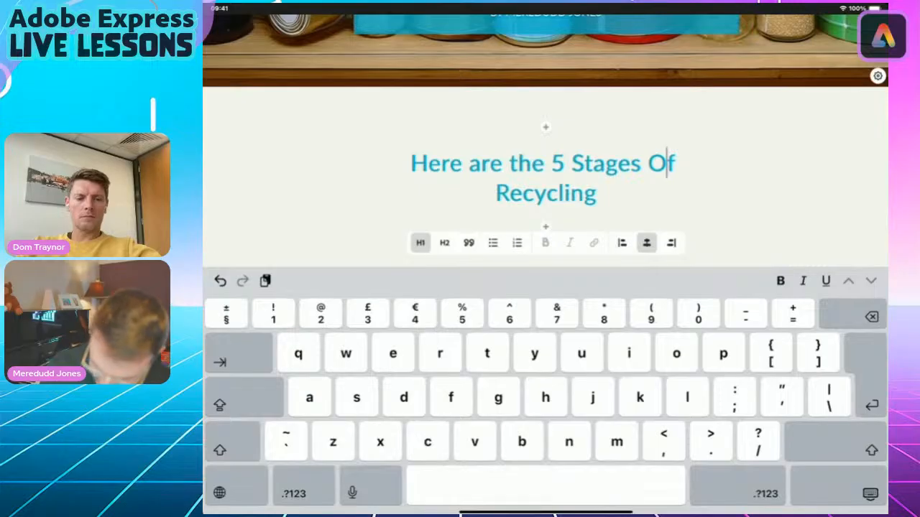
{"action": "key", "text": "BackSpace"}
{"action": "type", "text": "s"}
{"action": "key", "text": "BackSpace"}
{"action": "type", "text": "o"}
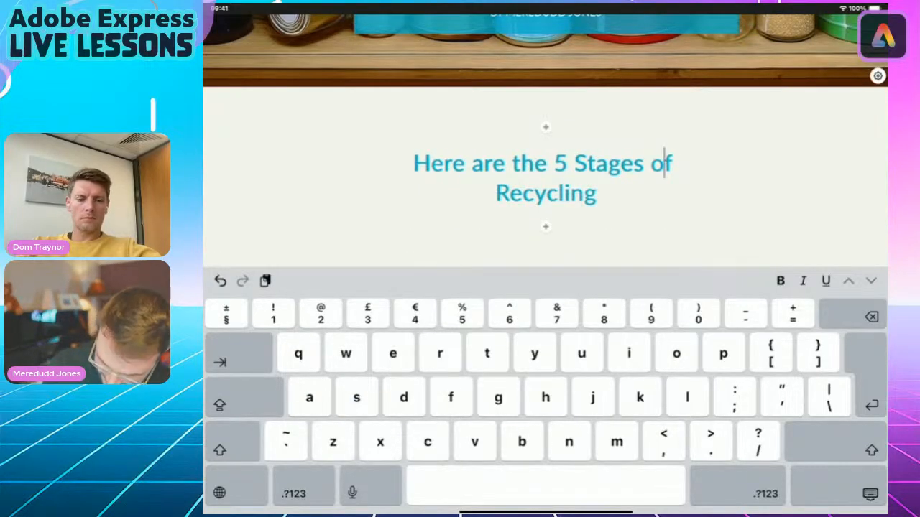
{"action": "left_click", "coordinate": [598, 193]}
{"action": "type", "text": "..."}
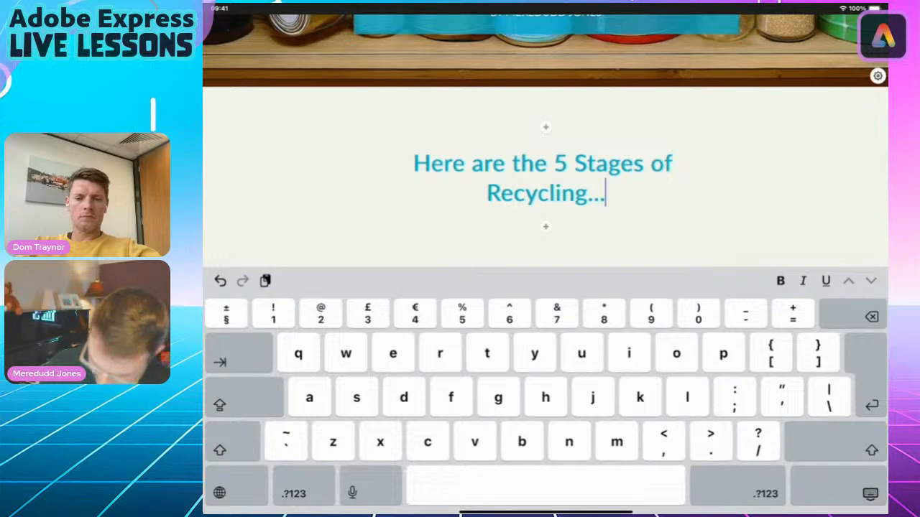
{"action": "left_click", "coordinate": [870, 494]}
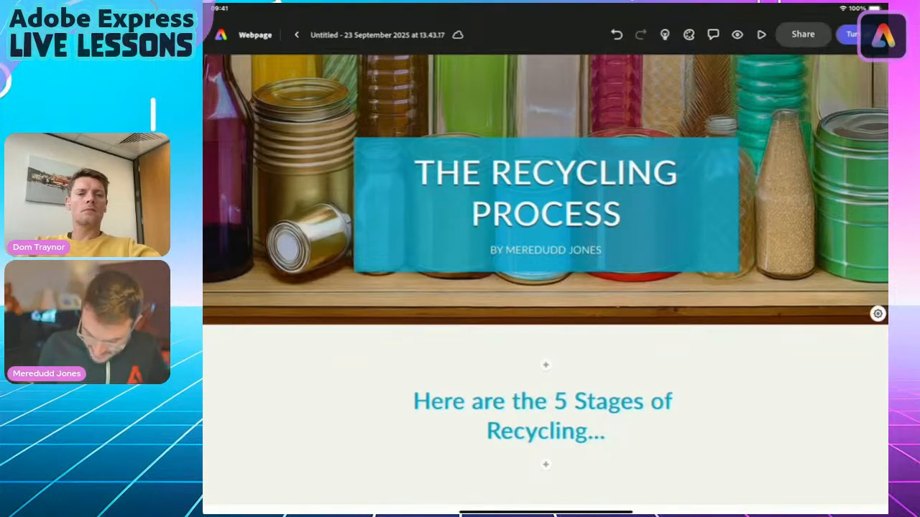
Insert a split layout below the heading and fill its text side with the Collection title and description copied from the Google Doc.
{"action": "left_click", "coordinate": [545, 464]}
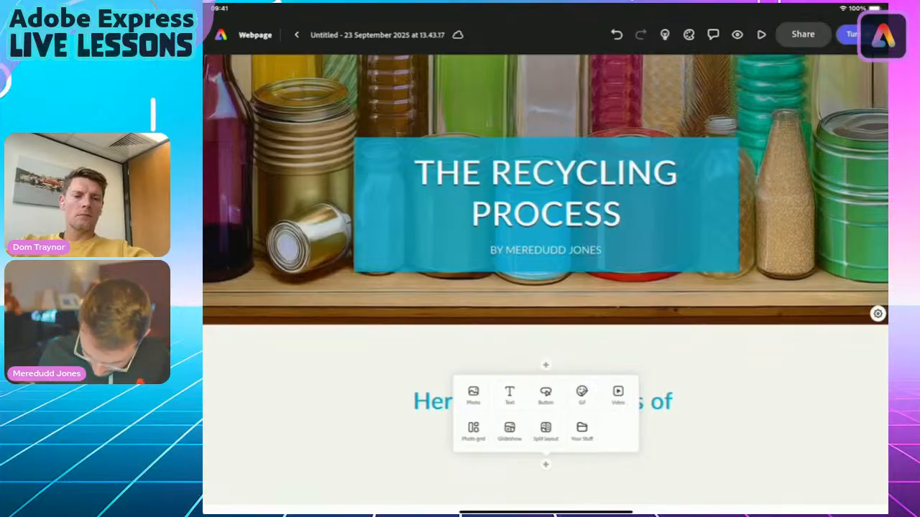
{"action": "left_click", "coordinate": [545, 429]}
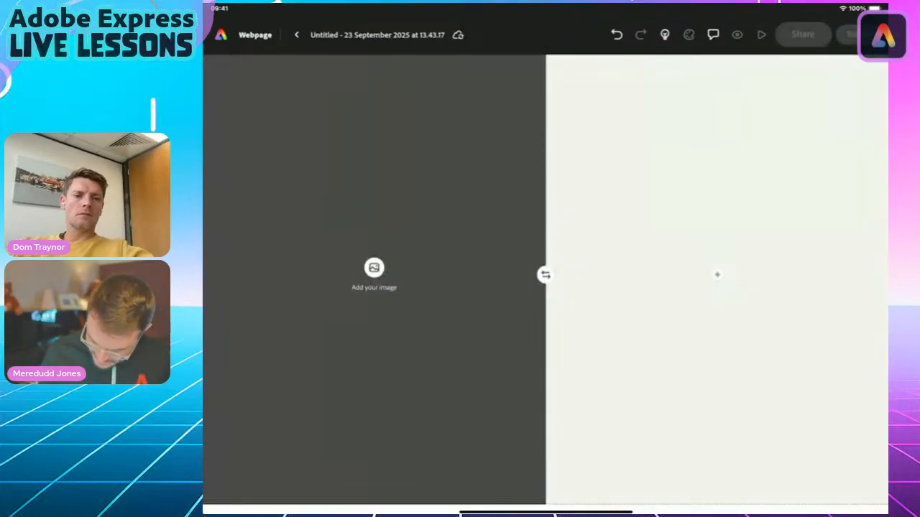
{"action": "left_click_drag", "start_coordinate": [546, 512], "coordinate": [545, 323]}
{"action": "left_click", "coordinate": [729, 308]}
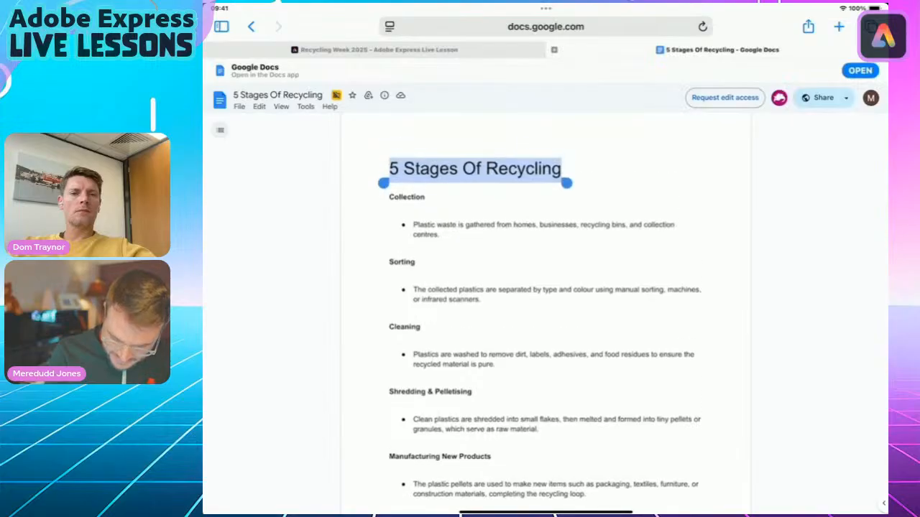
{"action": "double_click", "coordinate": [407, 208]}
{"action": "left_click_drag", "start_coordinate": [431, 217], "coordinate": [444, 256]}
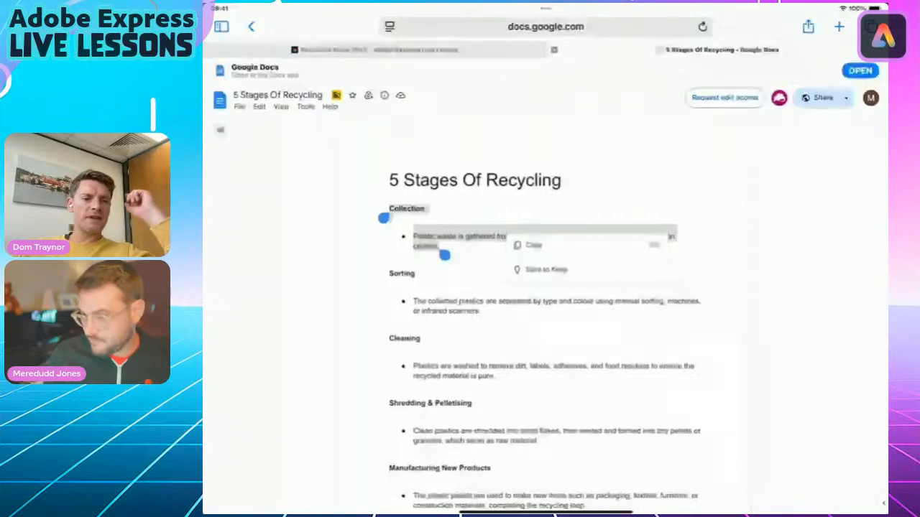
{"action": "left_click", "coordinate": [533, 245]}
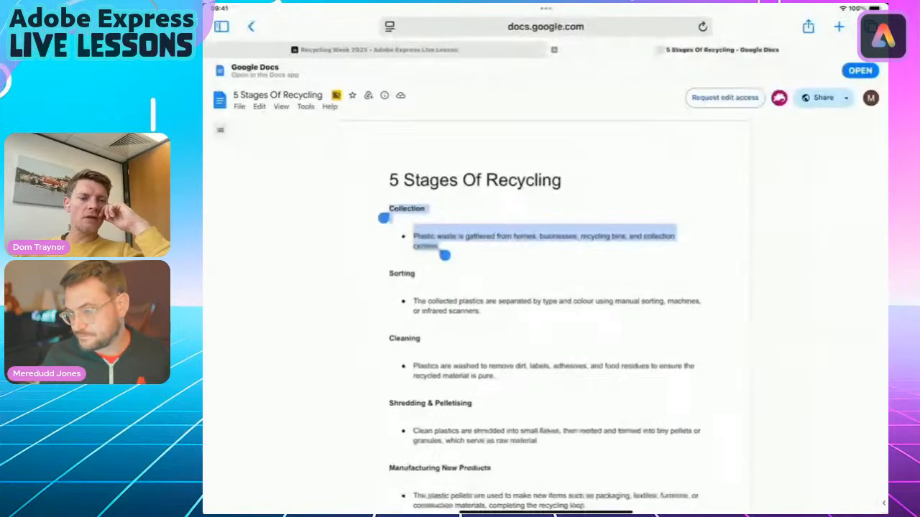
{"action": "left_click_drag", "start_coordinate": [546, 513], "coordinate": [546, 302]}
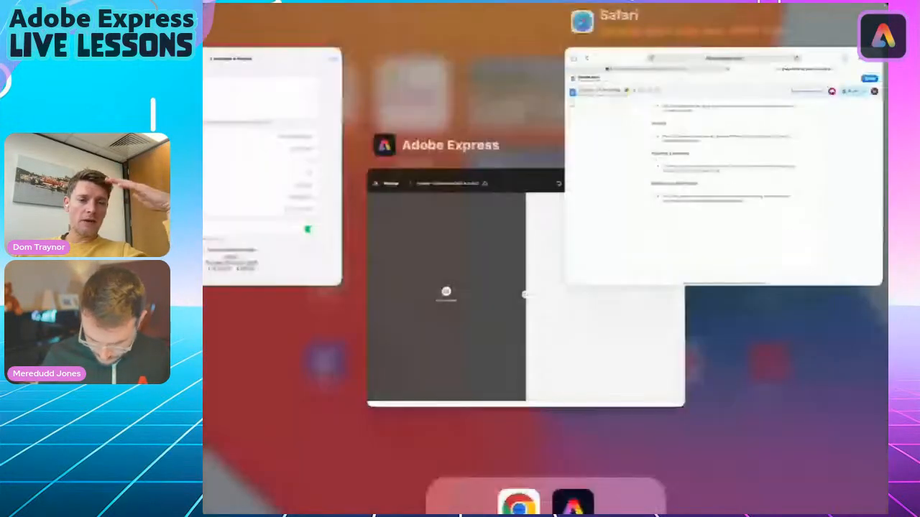
{"action": "left_click", "coordinate": [737, 328]}
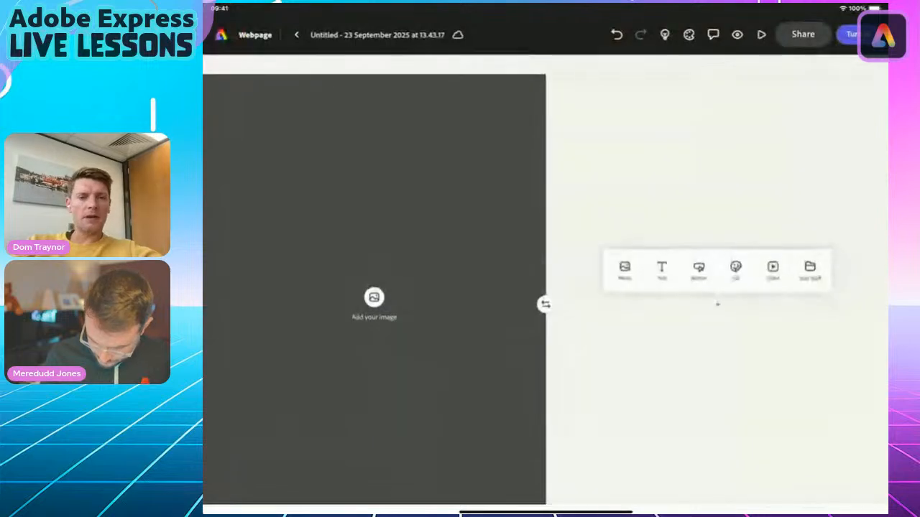
{"action": "left_click", "coordinate": [663, 272]}
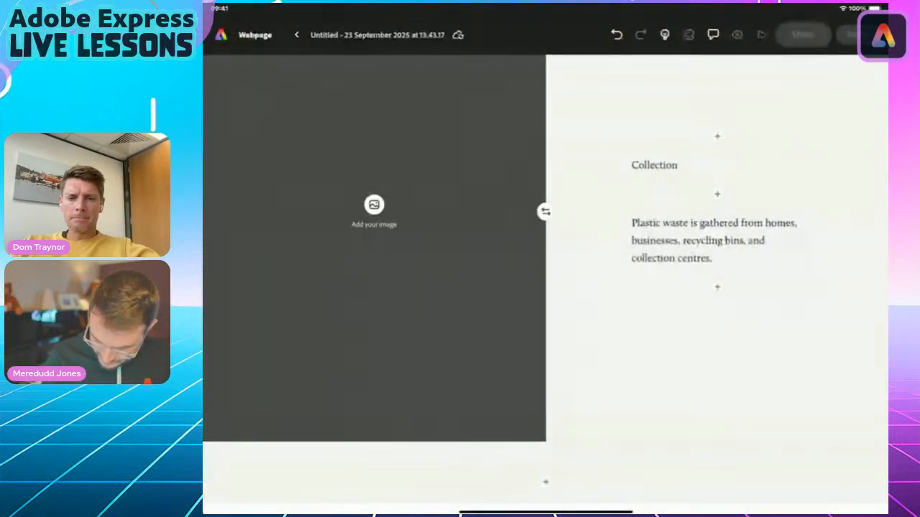
Format "Collection" as an H1 heading and the plastic waste description below it as H2.
{"action": "left_click", "coordinate": [653, 163]}
{"action": "left_click", "coordinate": [870, 495]}
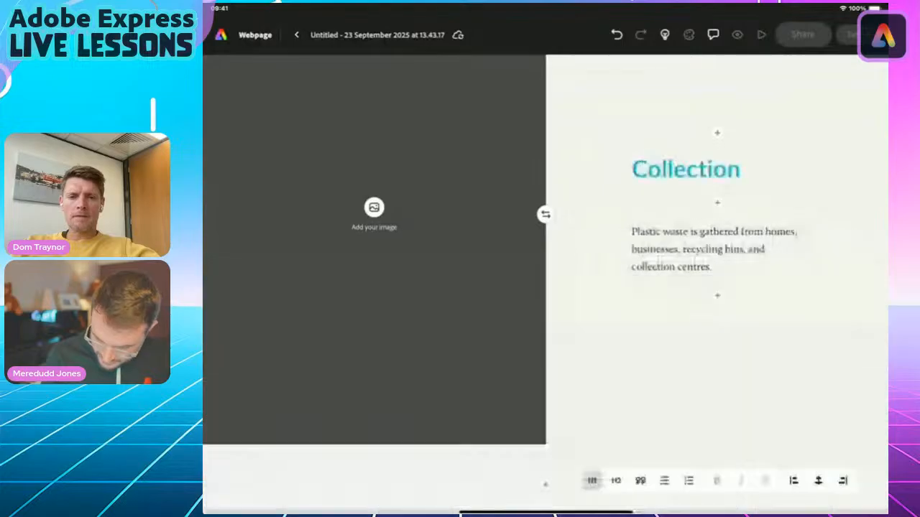
{"action": "left_click", "coordinate": [681, 167]}
{"action": "left_click", "coordinate": [872, 501]}
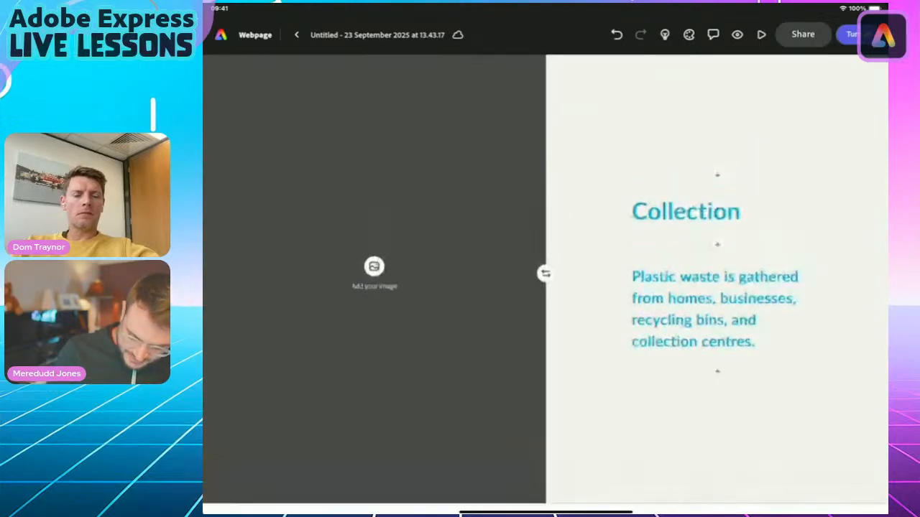
Start generating an image for the Collection layout's empty side, choosing the Pop art style from the Movements styles.
{"action": "left_click", "coordinate": [374, 267]}
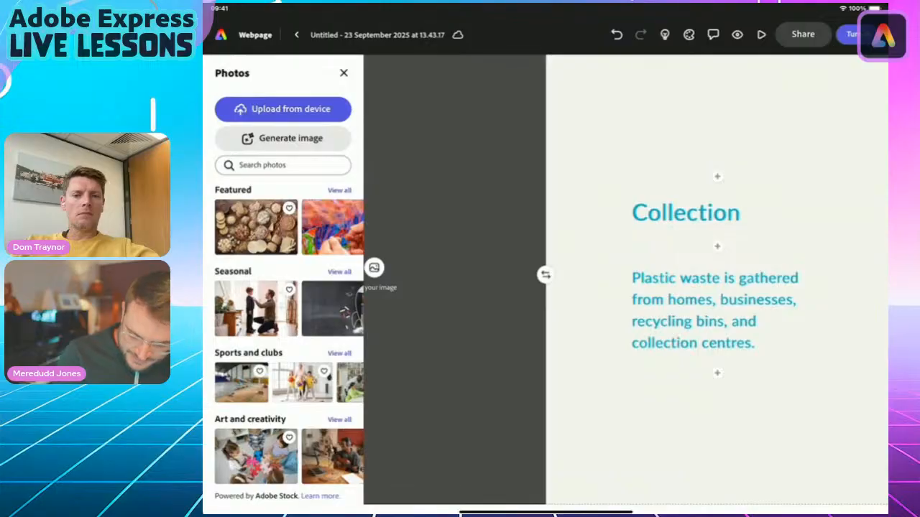
{"action": "left_click", "coordinate": [282, 138]}
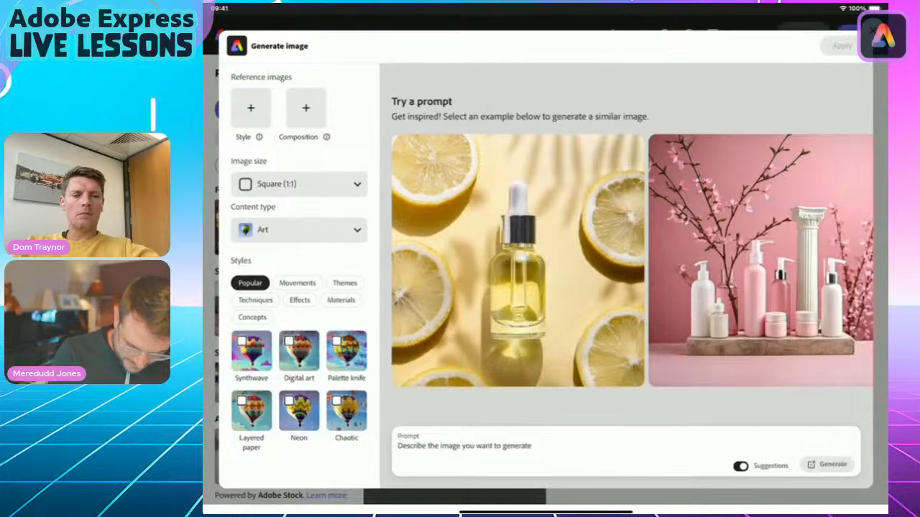
{"action": "left_click", "coordinate": [297, 283]}
{"action": "scroll", "coordinate": [298, 324], "scroll_direction": "down", "scroll_amount": 2}
{"action": "left_click", "coordinate": [251, 403]}
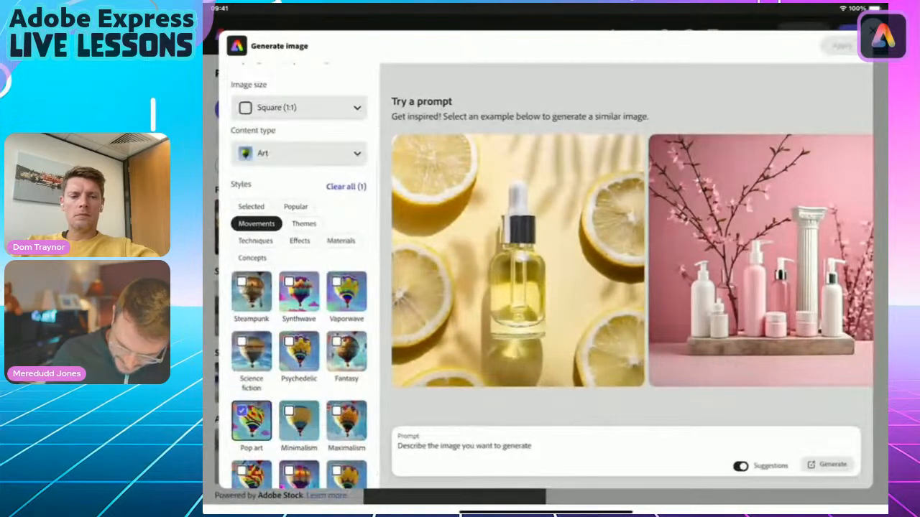
Generate images from the prompt "Blue plastic bags on the ground outside a street of houses.".
{"action": "left_click", "coordinate": [463, 449]}
{"action": "type", "text": "B"}
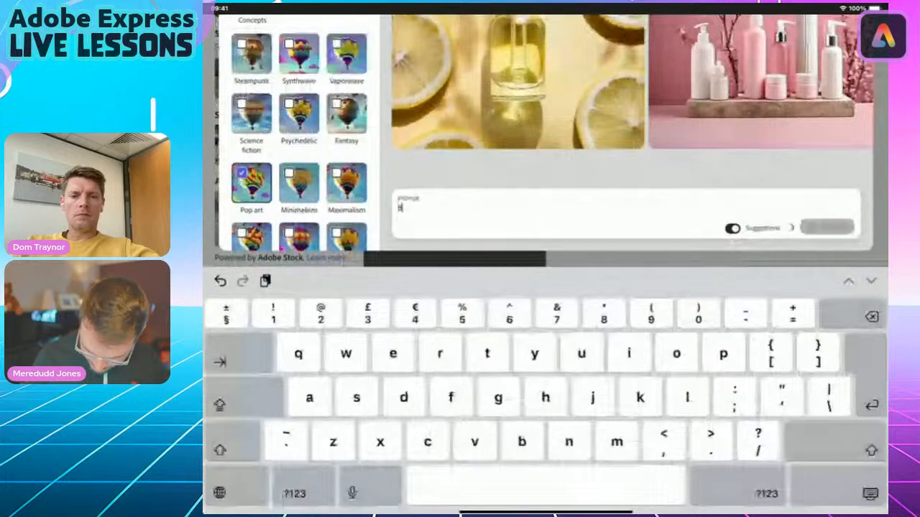
{"action": "type", "text": "lue plastic"}
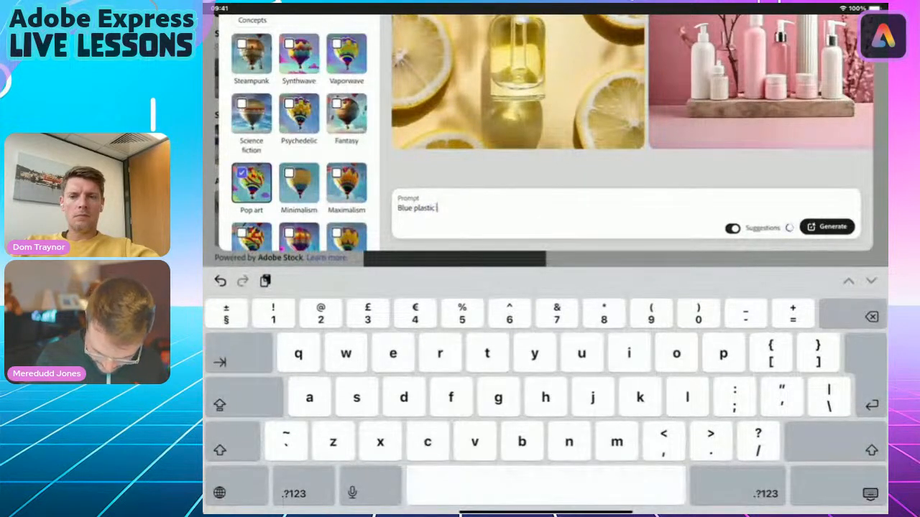
{"action": "type", "text": " bags on the"}
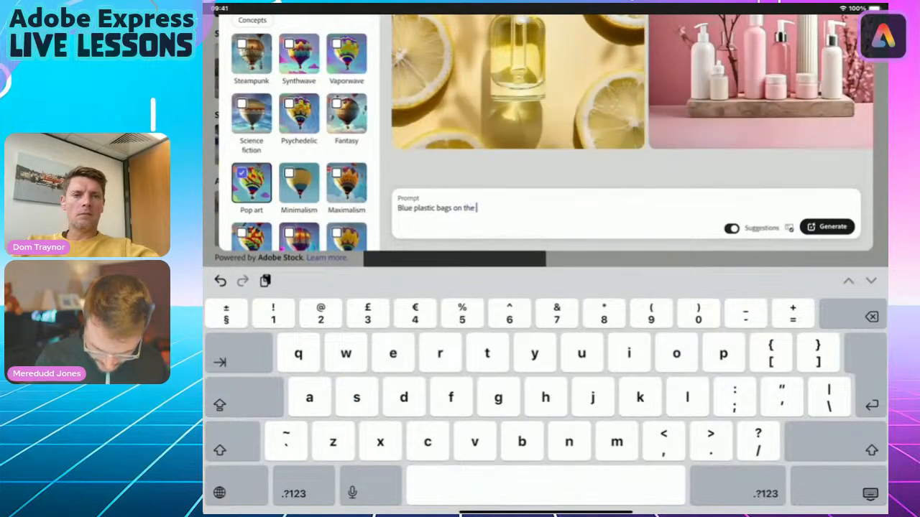
{"action": "type", "text": " gro"}
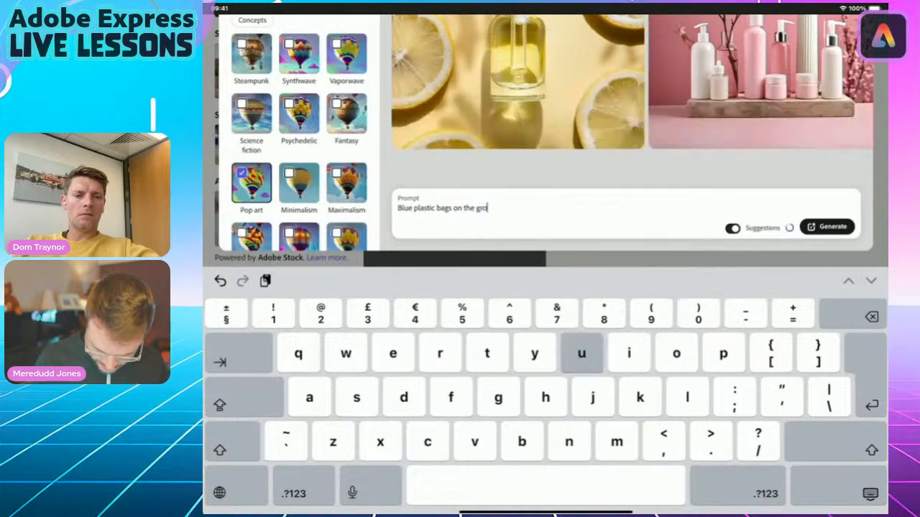
{"action": "type", "text": "und outsid"}
{"action": "type", "text": "e a ci"}
{"action": "type", "text": "reet of h"}
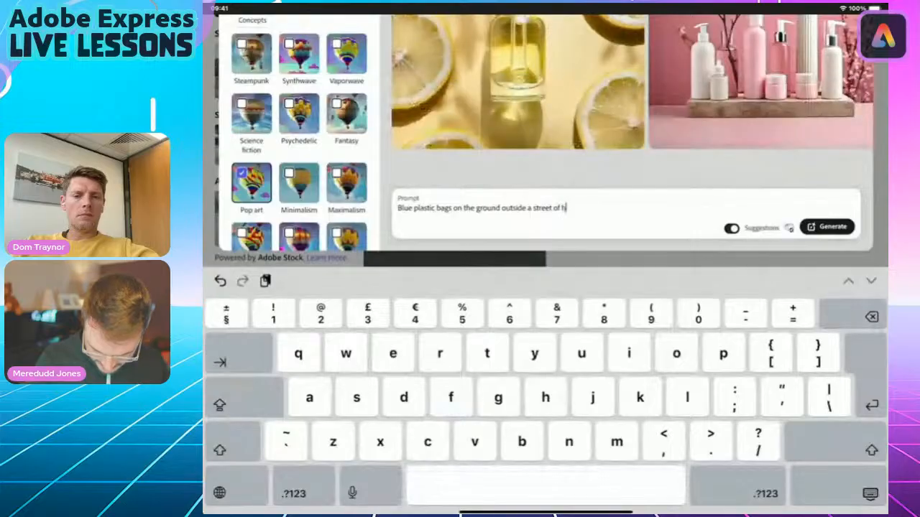
{"action": "type", "text": "ouses."}
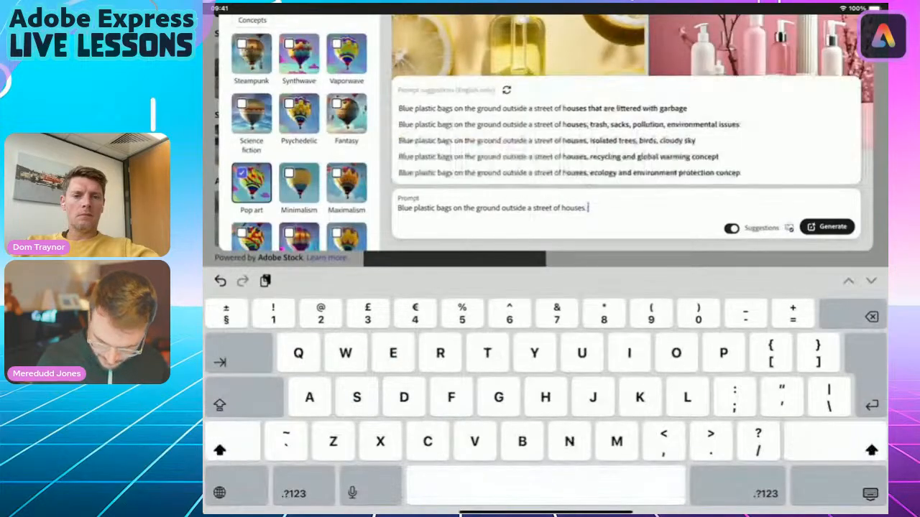
{"action": "key", "text": "Return"}
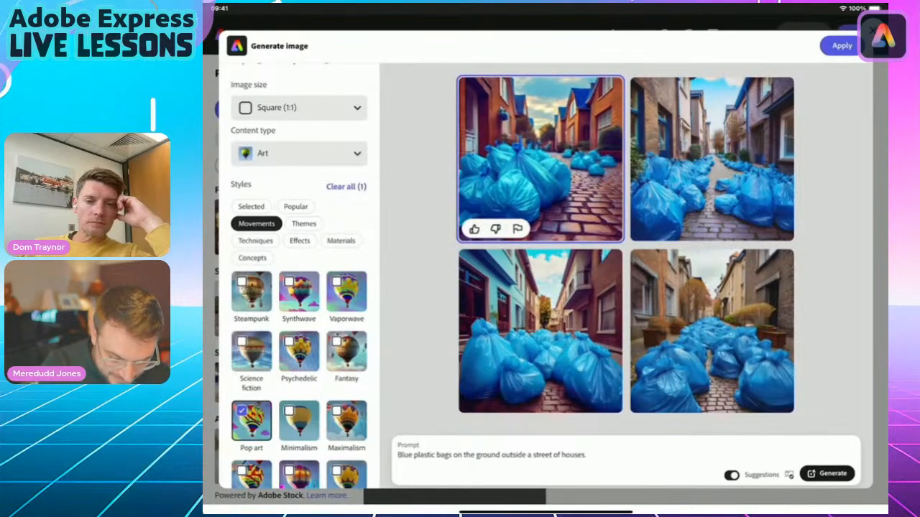
Apply the first generated image of blue bags on a cobbled street to the Collection layout.
{"action": "left_click", "coordinate": [842, 46]}
{"action": "left_click", "coordinate": [373, 274]}
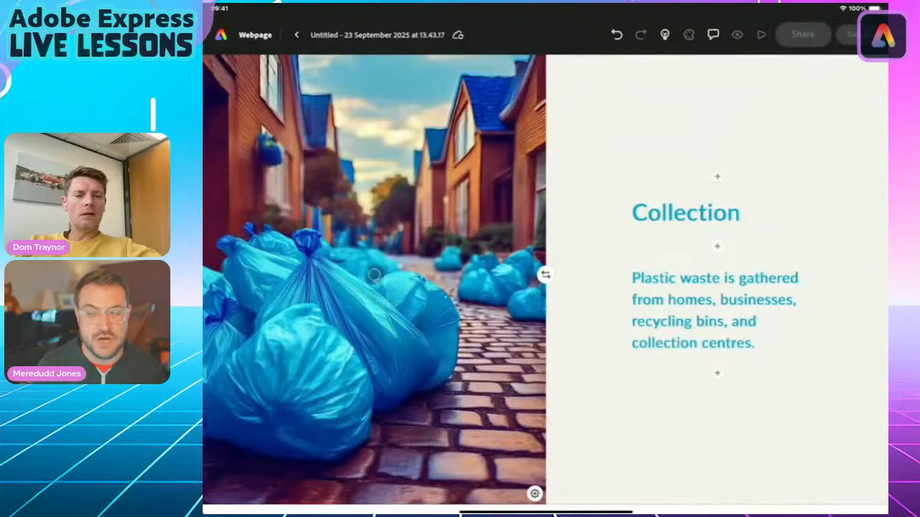
{"action": "scroll", "coordinate": [373, 274], "scroll_direction": "down", "scroll_amount": 2}
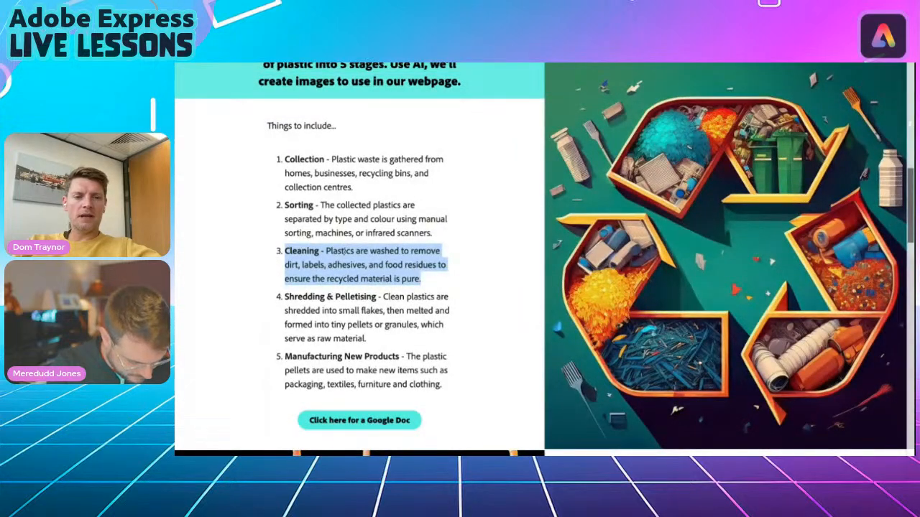
Switch to the Recycling Webpage project and look over its Sorting layout with image and the Cleaning layout below it.
{"action": "left_click", "coordinate": [450, 64]}
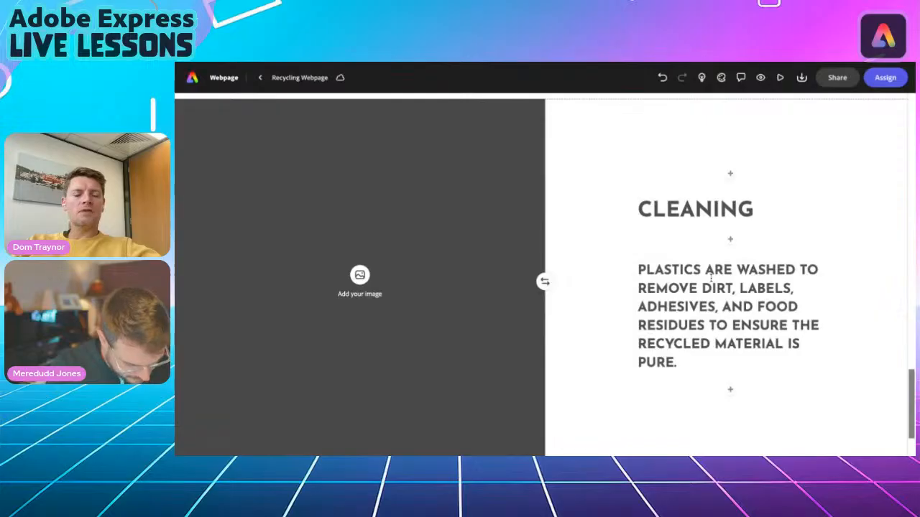
{"action": "left_click", "coordinate": [360, 275]}
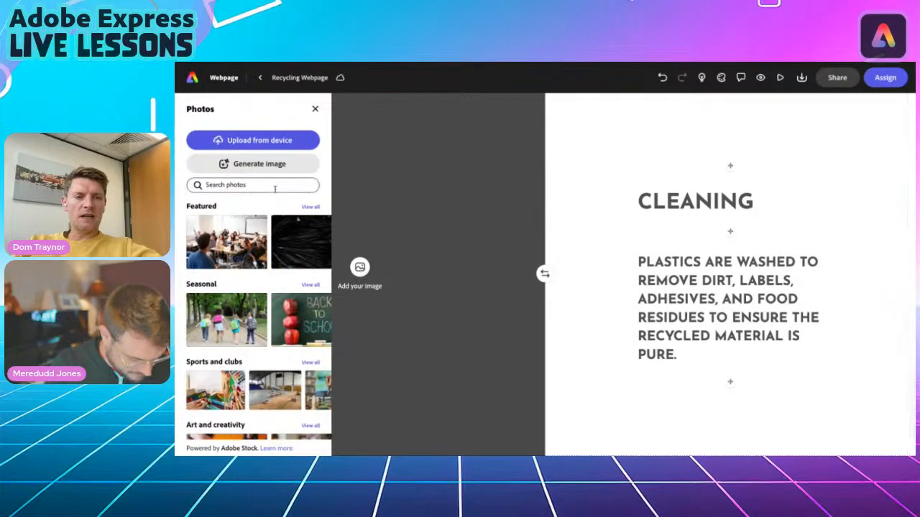
{"action": "left_click", "coordinate": [579, 255]}
{"action": "scroll", "coordinate": [591, 252], "scroll_direction": "down", "scroll_amount": 5}
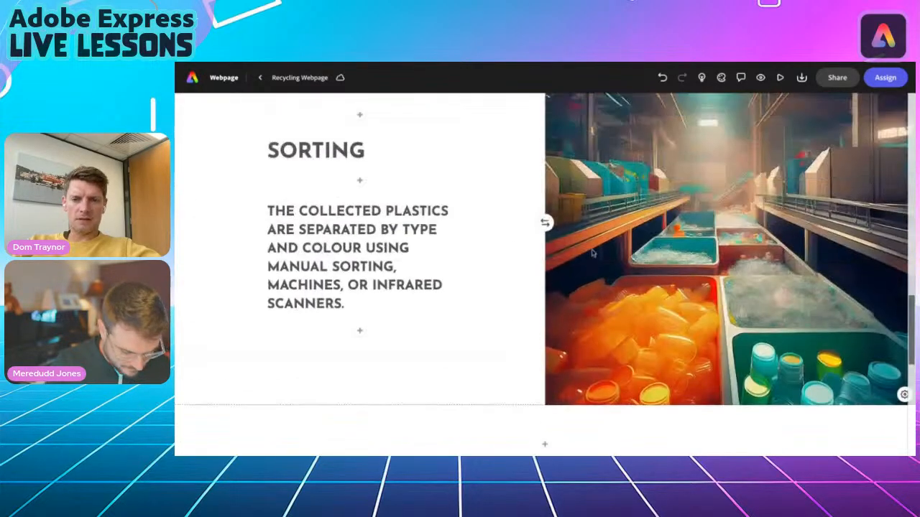
{"action": "scroll", "coordinate": [591, 252], "scroll_direction": "down", "scroll_amount": 1}
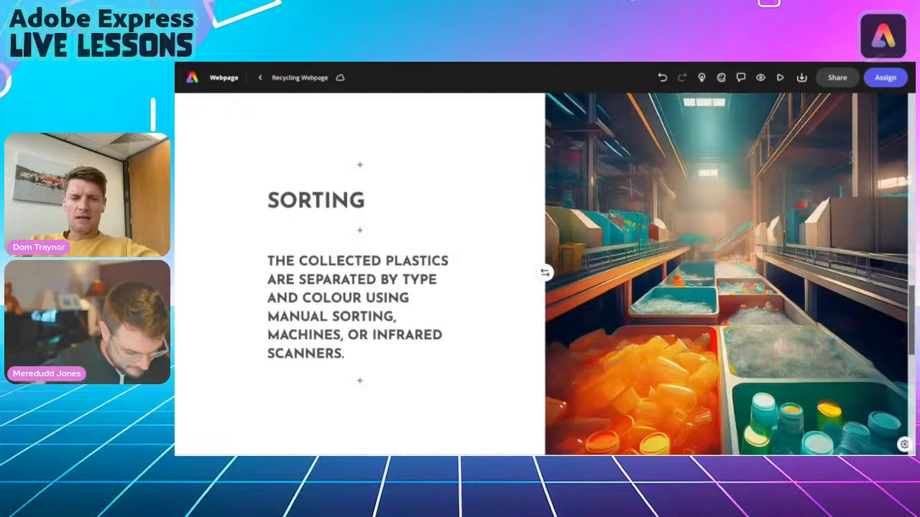
{"action": "left_click", "coordinate": [672, 321]}
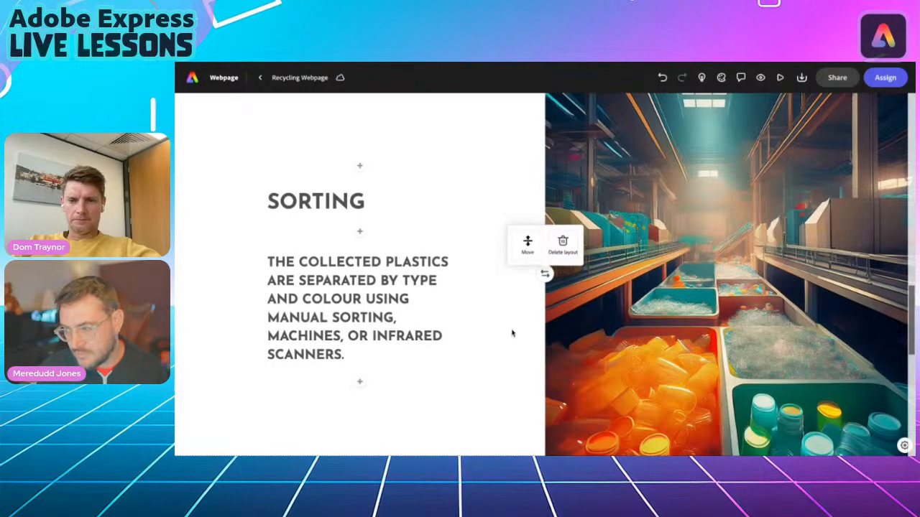
{"action": "scroll", "coordinate": [478, 343], "scroll_direction": "down", "scroll_amount": 4}
{"action": "scroll", "coordinate": [479, 343], "scroll_direction": "down", "scroll_amount": 1}
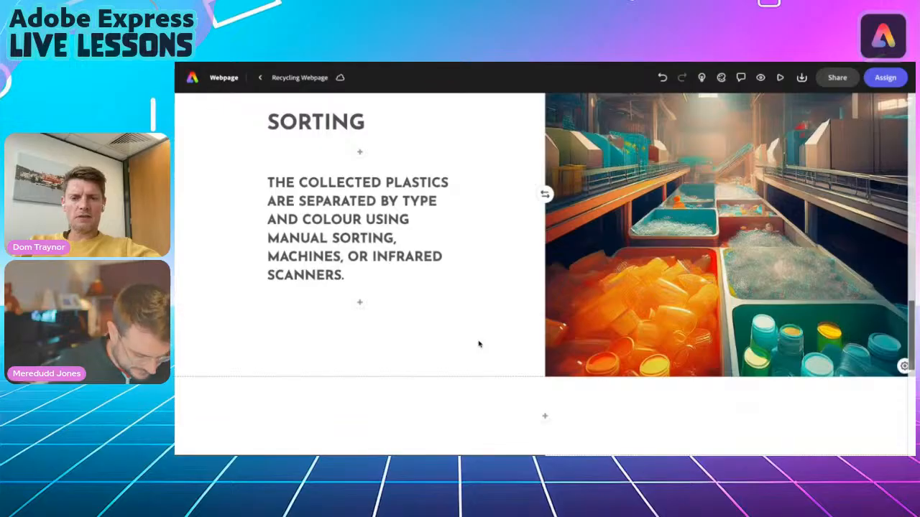
{"action": "scroll", "coordinate": [479, 344], "scroll_direction": "up", "scroll_amount": 2}
{"action": "scroll", "coordinate": [479, 344], "scroll_direction": "up", "scroll_amount": 3}
{"action": "scroll", "coordinate": [546, 275], "scroll_direction": "down", "scroll_amount": 1}
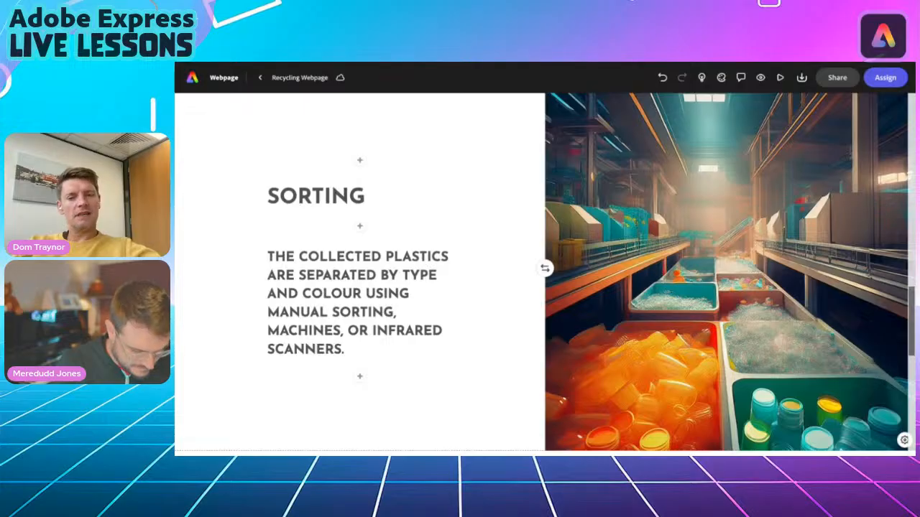
{"action": "scroll", "coordinate": [545, 276], "scroll_direction": "down", "scroll_amount": 5}
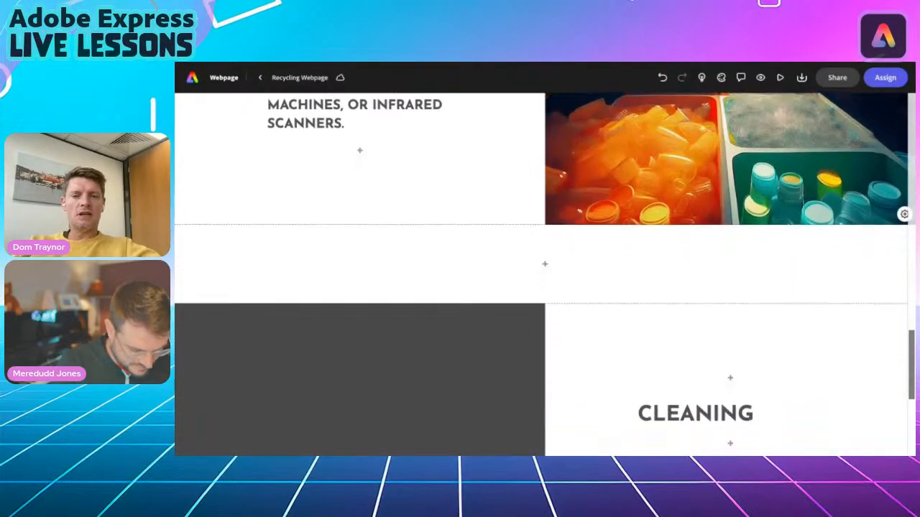
{"action": "scroll", "coordinate": [545, 275], "scroll_direction": "down", "scroll_amount": 3}
Start generating an image for the Cleaning layout's empty side, with the image size set to Portrait (3:4).
{"action": "left_click", "coordinate": [363, 275]}
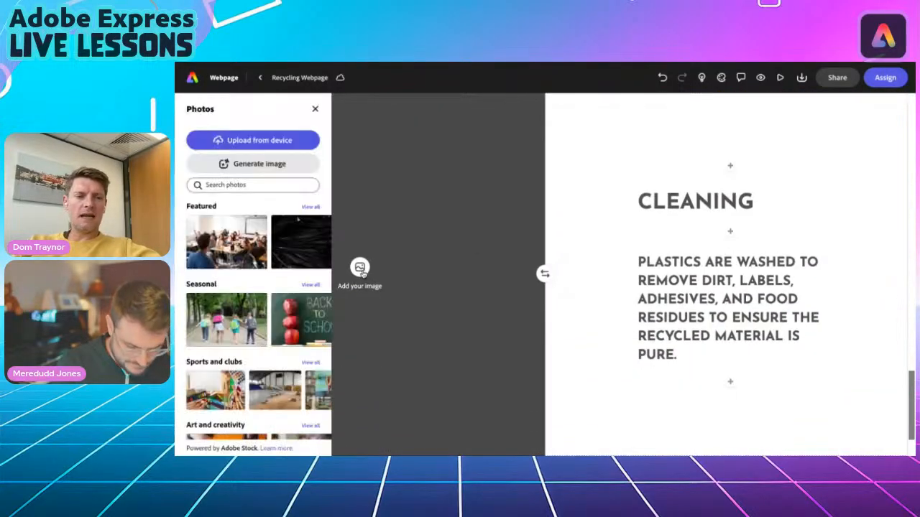
{"action": "left_click", "coordinate": [251, 165]}
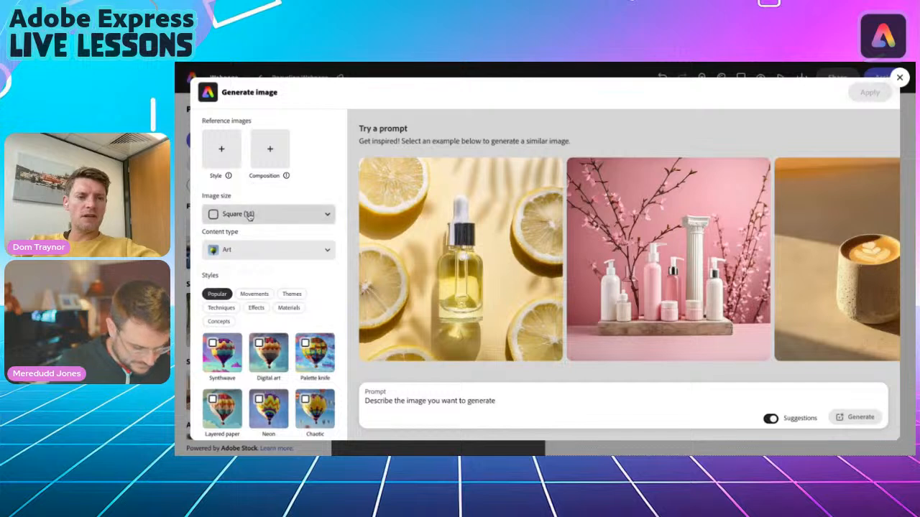
{"action": "left_click", "coordinate": [249, 213]}
{"action": "left_click", "coordinate": [249, 255]}
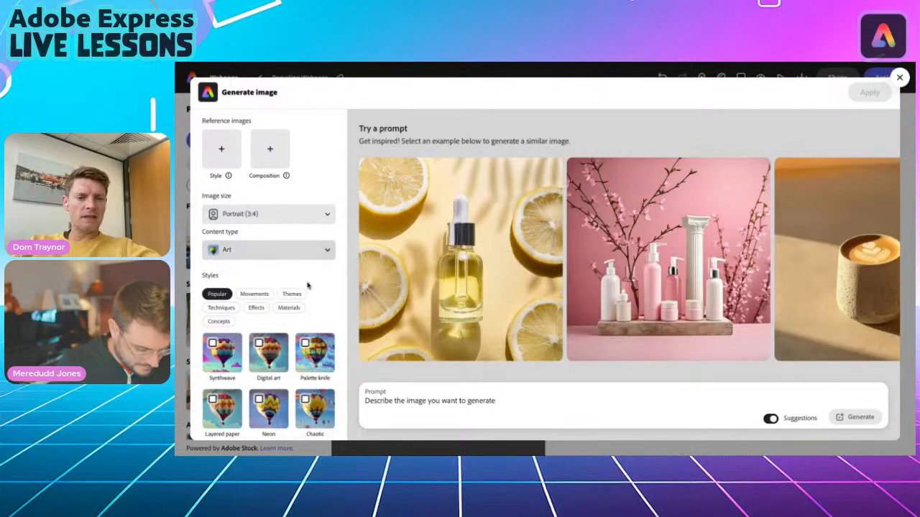
Generate images from the prompt "Plastics being washed by a machine in a recycling plant".
{"action": "left_click", "coordinate": [413, 401]}
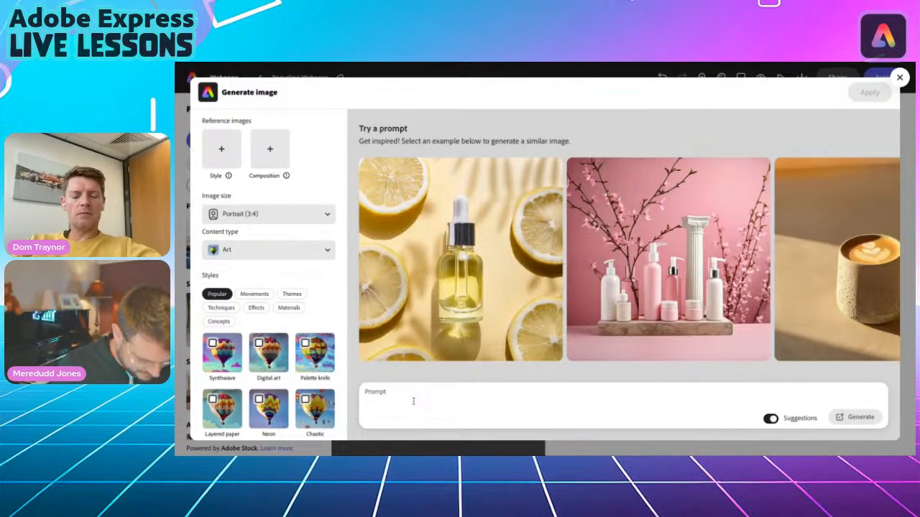
{"action": "type", "text": "PLA"}
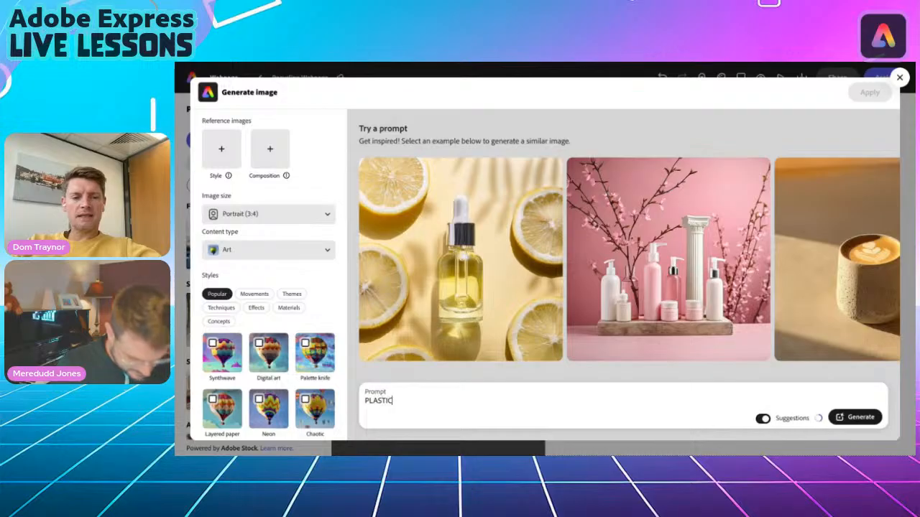
{"action": "type", "text": "STIC"}
{"action": "key", "text": "BackSpace"}
{"action": "key", "text": "BackSpace"}
{"action": "key", "text": "BackSpace"}
{"action": "key", "text": "BackSpace"}
{"action": "key", "text": "BackSpace"}
{"action": "key", "text": "BackSpace"}
{"action": "type", "text": "lastics being"}
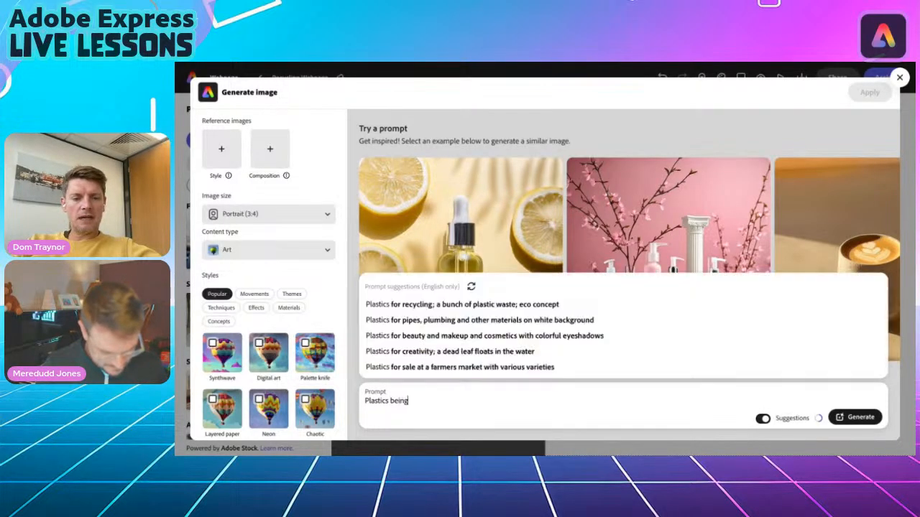
{"action": "type", "text": " wash"}
{"action": "type", "text": "y a machine in re"}
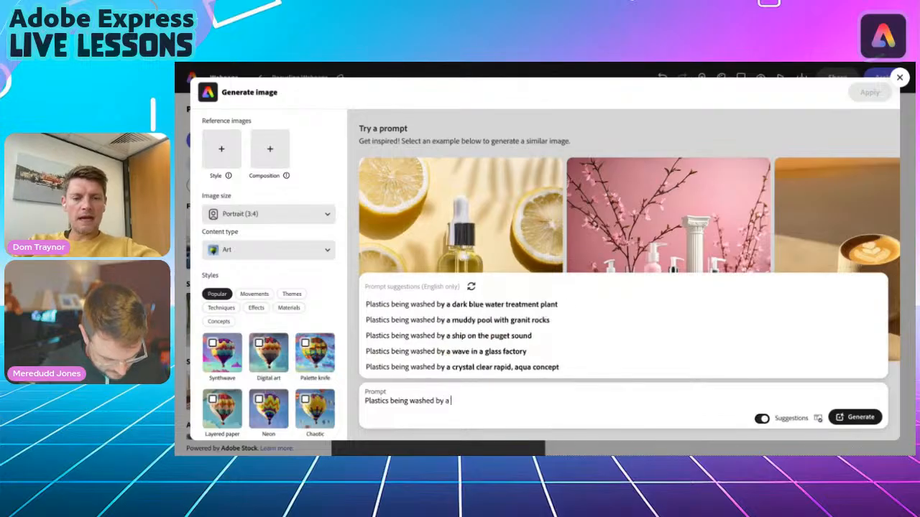
{"action": "key", "text": "BackSpace"}
{"action": "key", "text": "BackSpace"}
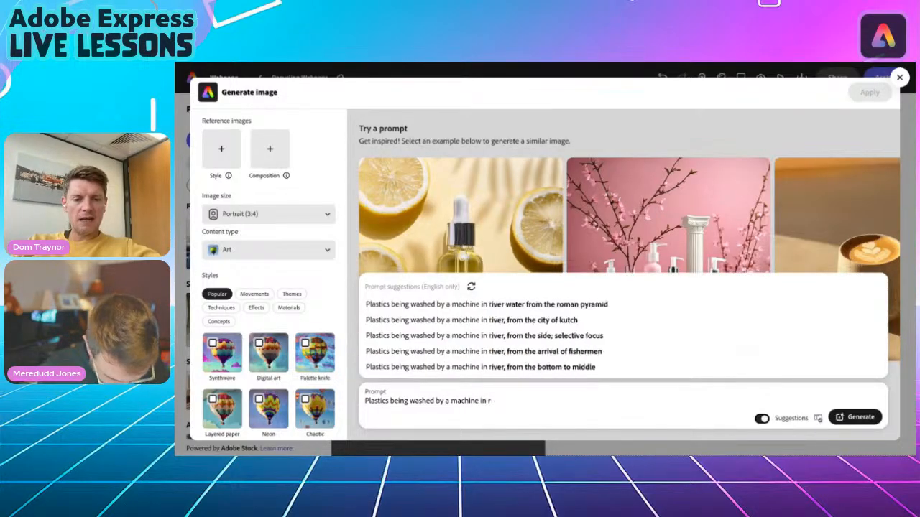
{"action": "type", "text": "a recycling"}
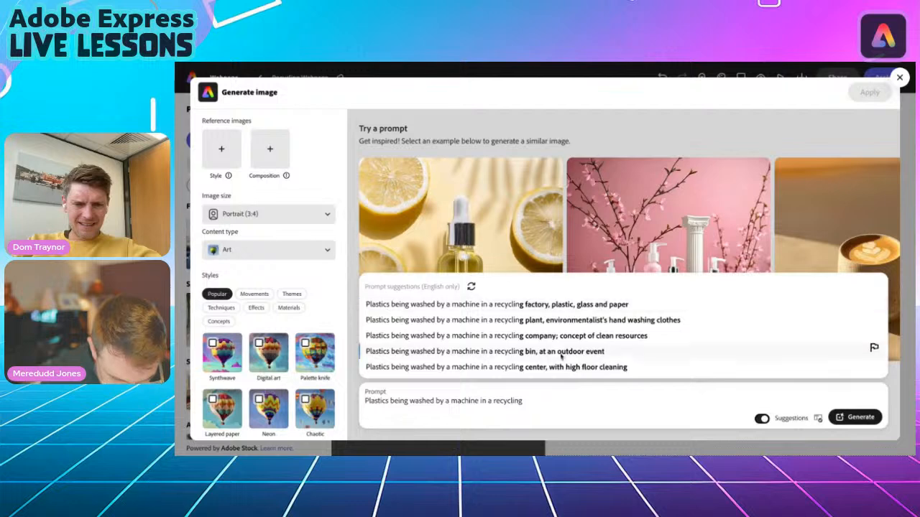
{"action": "left_click", "coordinate": [539, 401]}
{"action": "type", "text": "plant"}
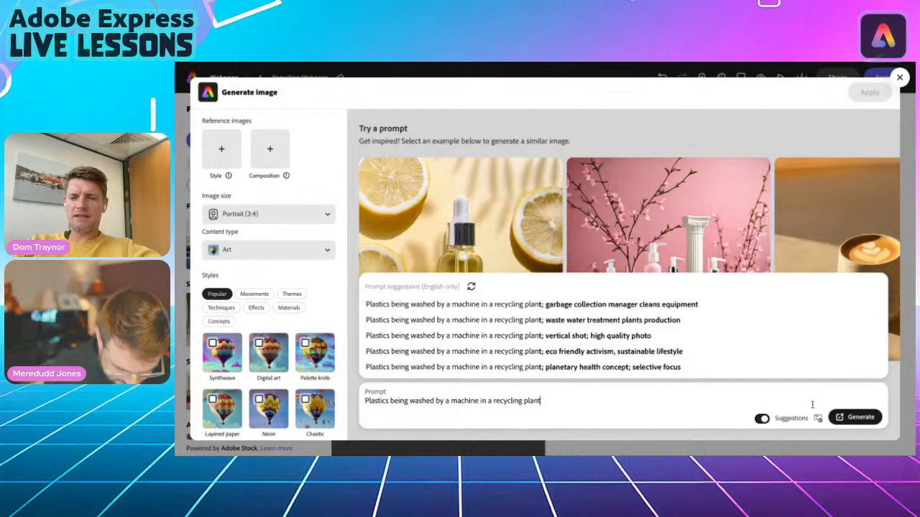
{"action": "left_click", "coordinate": [850, 424]}
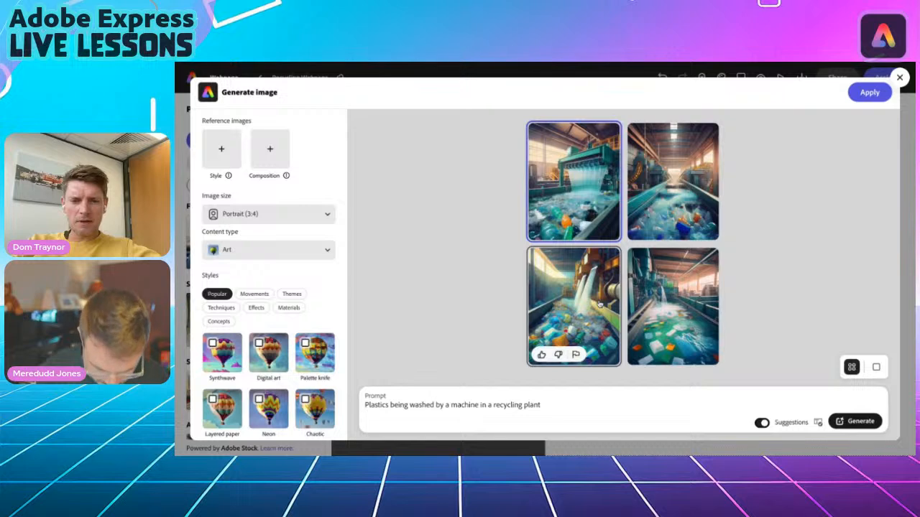
Apply the third generated image, with water jets pouring onto the plastics, to the Cleaning layout and return to the five-stage lesson brief.
{"action": "left_click", "coordinate": [573, 281]}
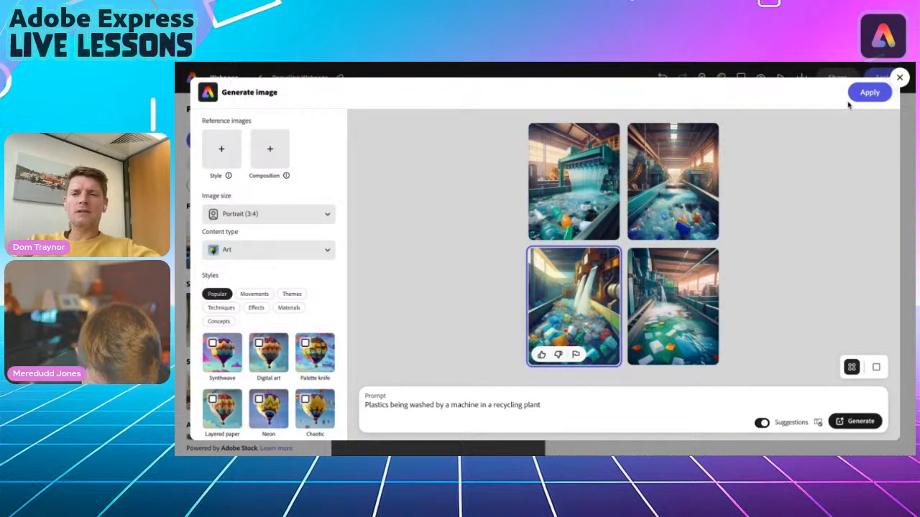
{"action": "left_click", "coordinate": [868, 93]}
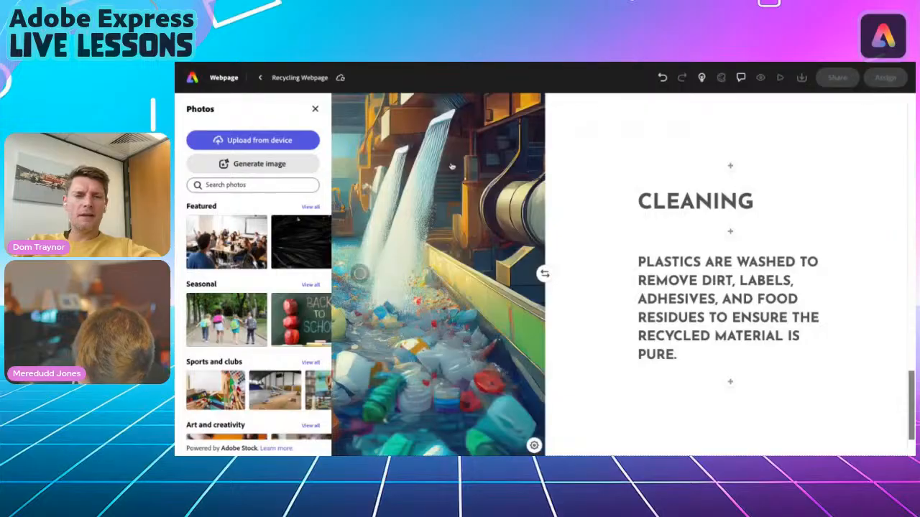
{"action": "left_click", "coordinate": [315, 108]}
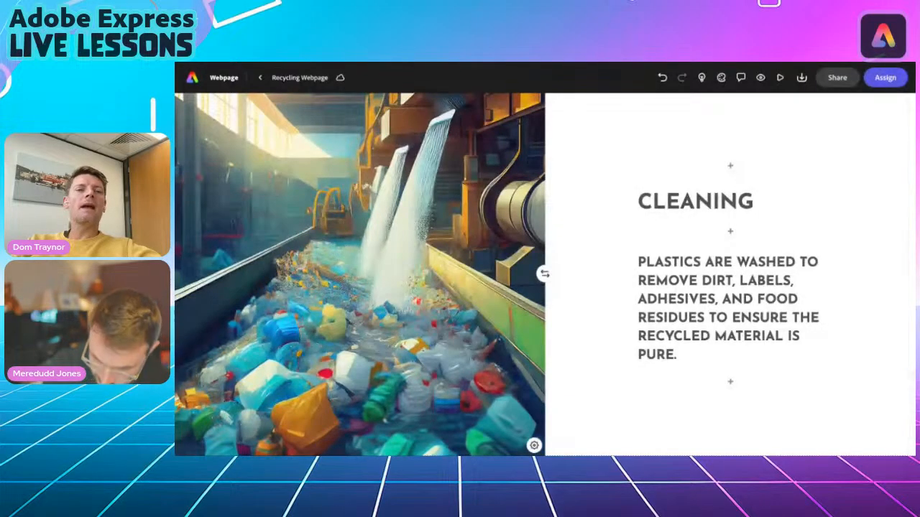
{"action": "key", "text": "alt+Tab"}
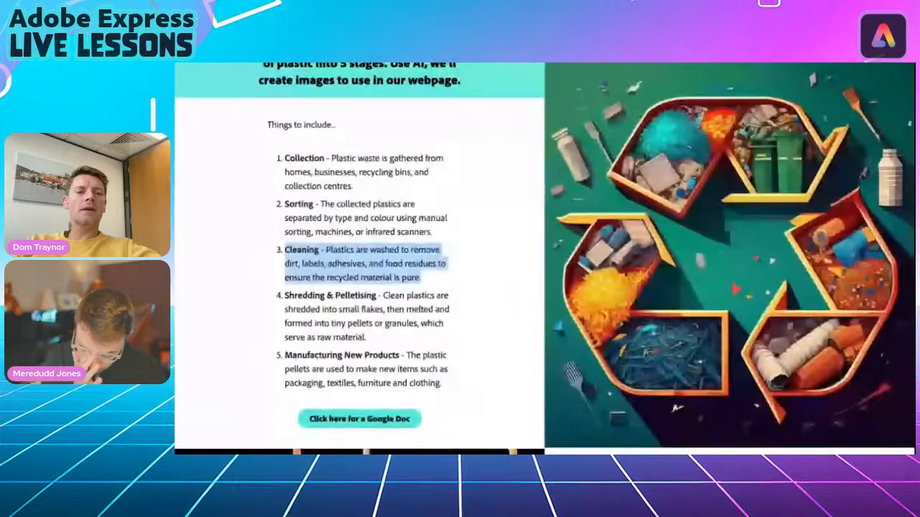
Copy the Shredding & Pelletising heading and description from the five-stage brief and switch to the Recycling Webpage project.
{"action": "left_click_drag", "start_coordinate": [286, 296], "coordinate": [371, 337]}
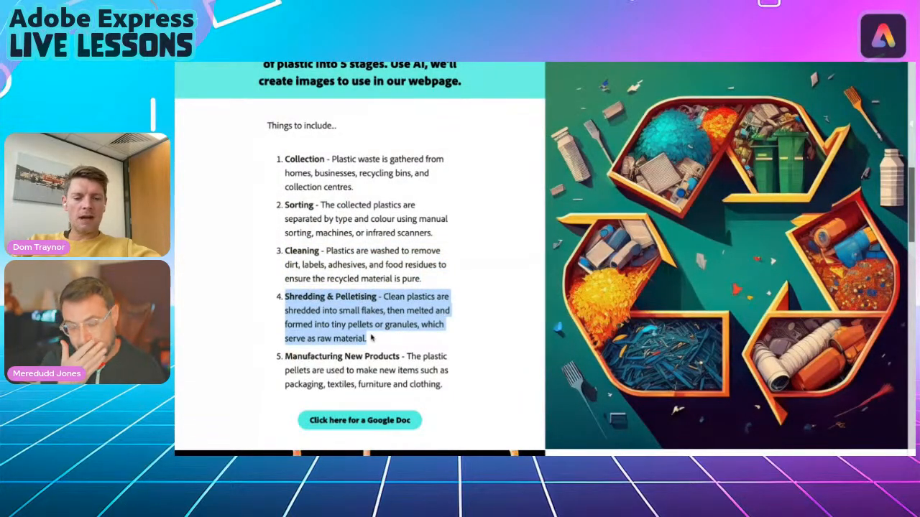
{"action": "key", "text": "alt+Tab"}
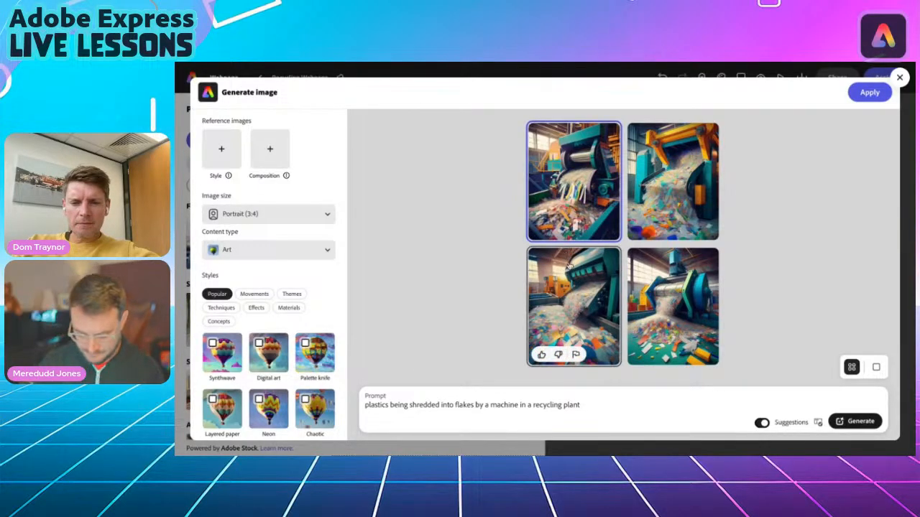
Regenerate the shredding images with "flakes" changed to "tiny granules" in the prompt, and apply the second result to the layout.
{"action": "double_click", "coordinate": [465, 405]}
{"action": "type", "text": "tiny granules"}
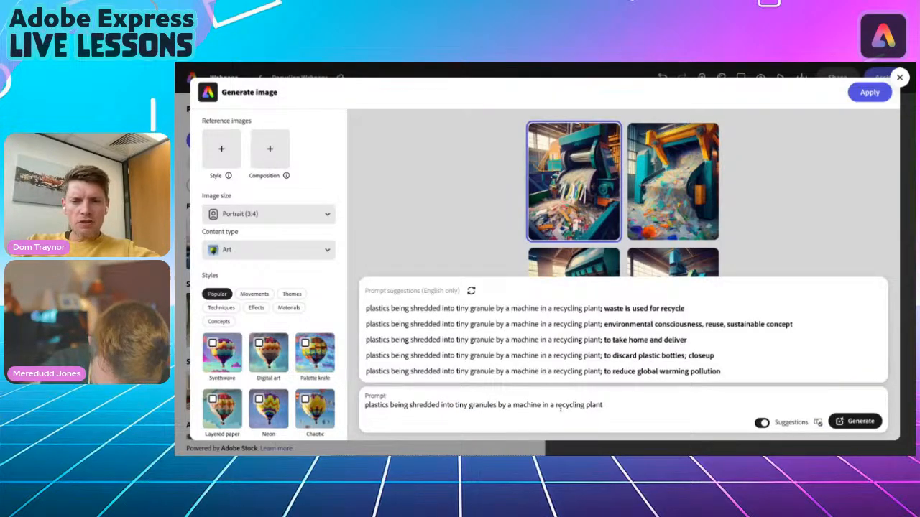
{"action": "left_click", "coordinate": [644, 407]}
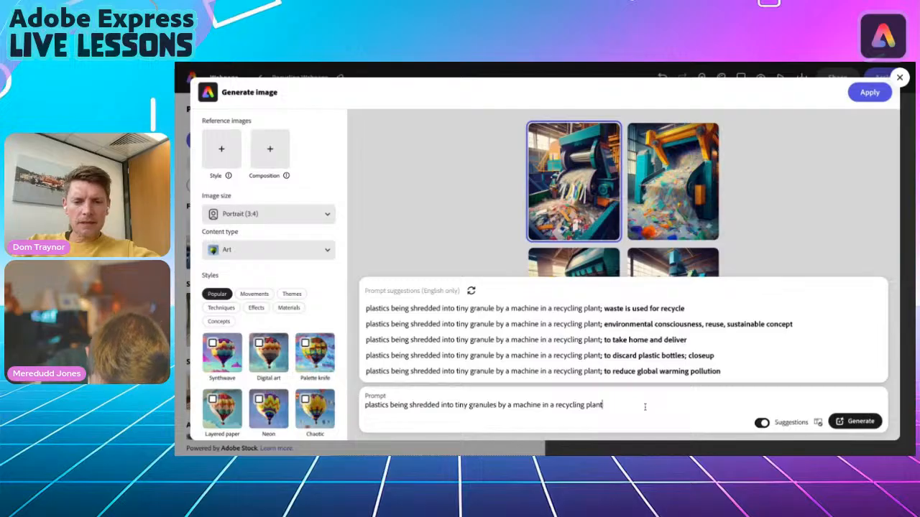
{"action": "left_click", "coordinate": [835, 421]}
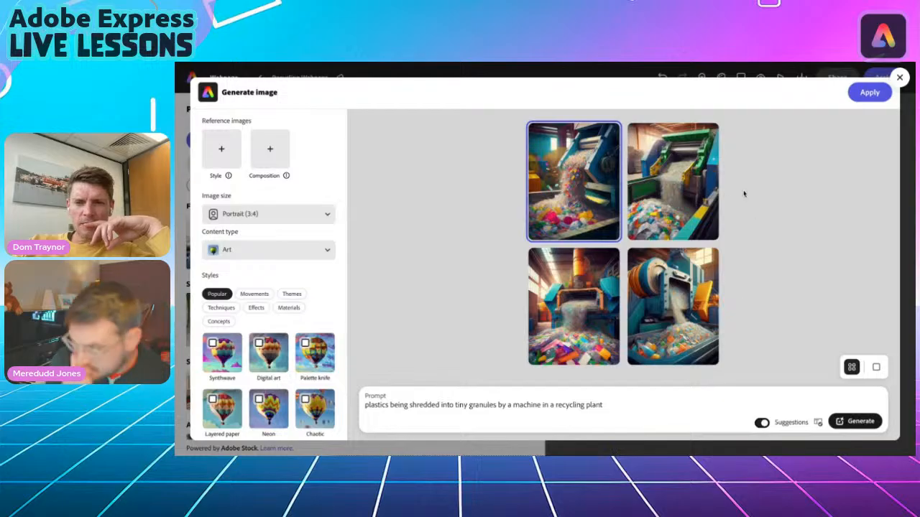
{"action": "left_click", "coordinate": [675, 185]}
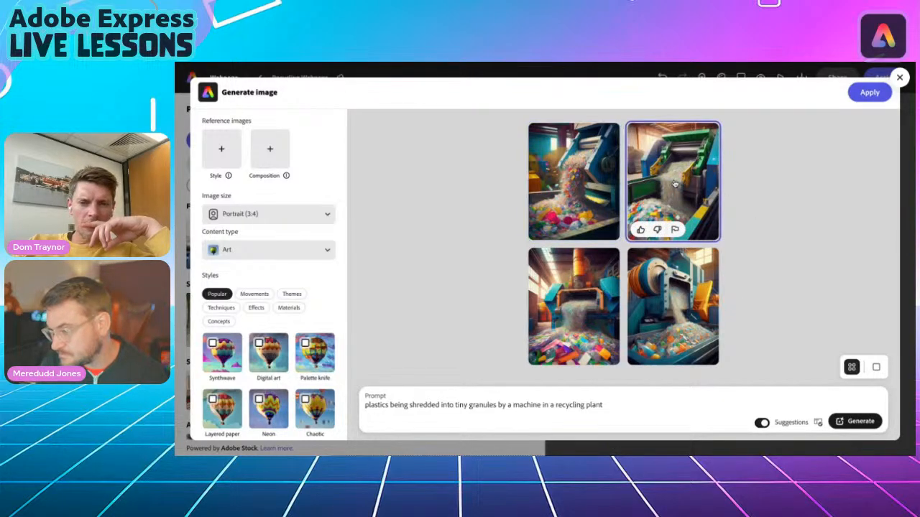
{"action": "left_click", "coordinate": [859, 99]}
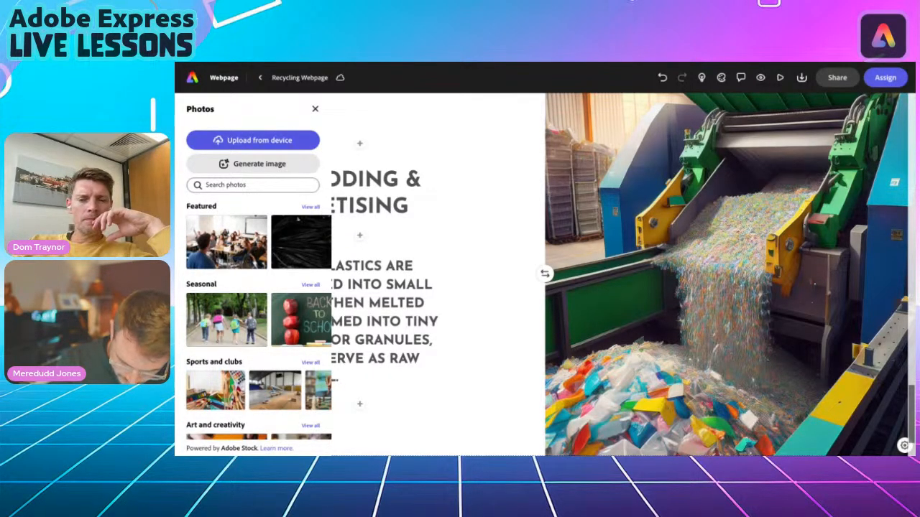
Generate replacement Shredding & Pelletising images from "plastics being put into a machine in a recycling plant and coming out of the bottom as small granules".
{"action": "left_click", "coordinate": [712, 304]}
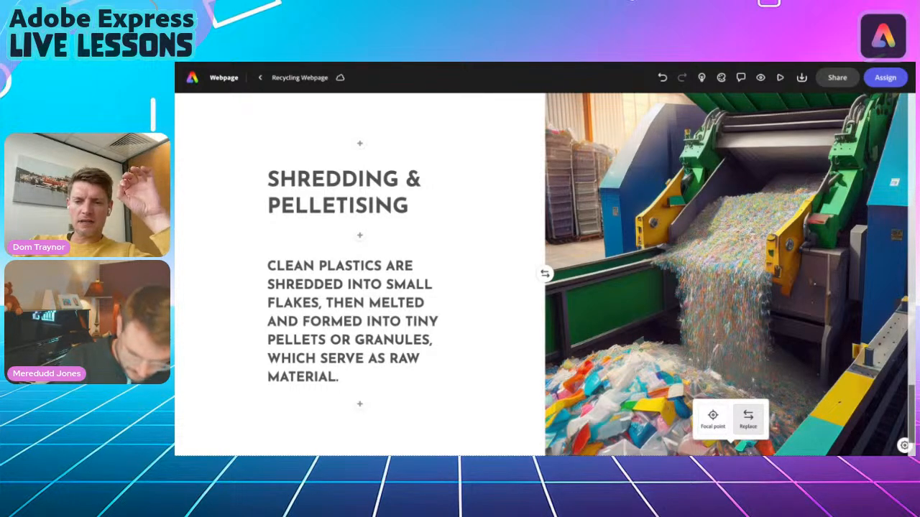
{"action": "left_click", "coordinate": [255, 163]}
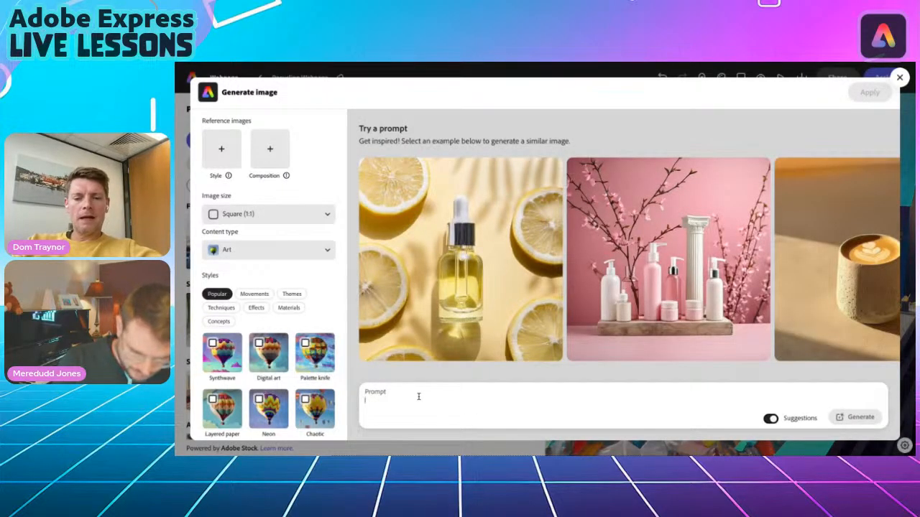
{"action": "type", "text": "plastic"}
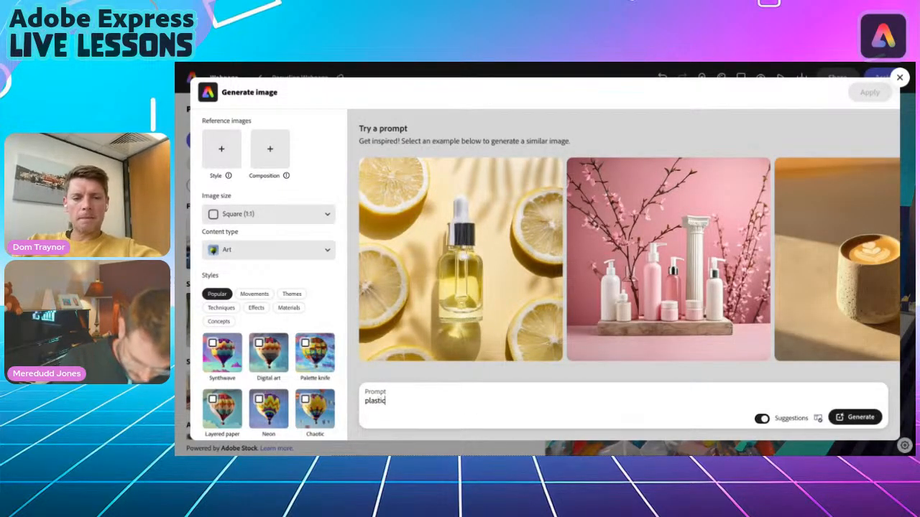
{"action": "type", "text": "s being"}
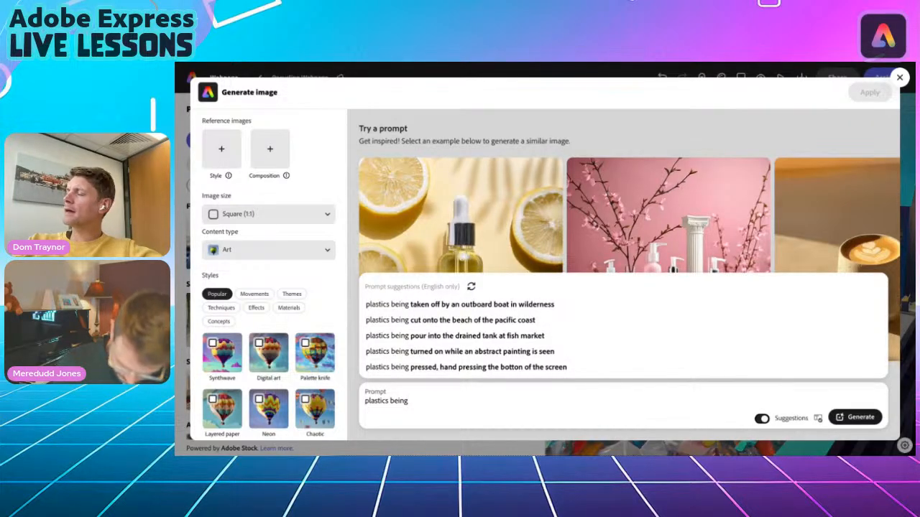
{"action": "type", "text": "put into "}
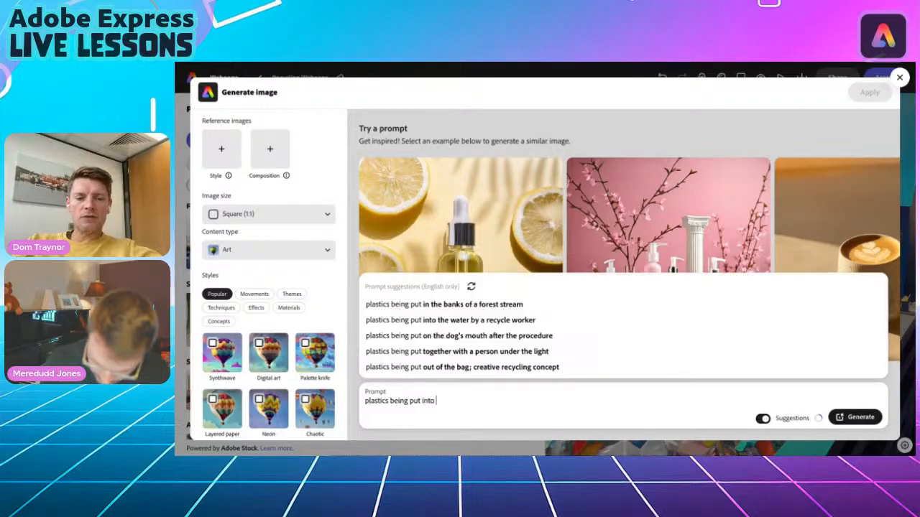
{"action": "type", "text": "a machine"}
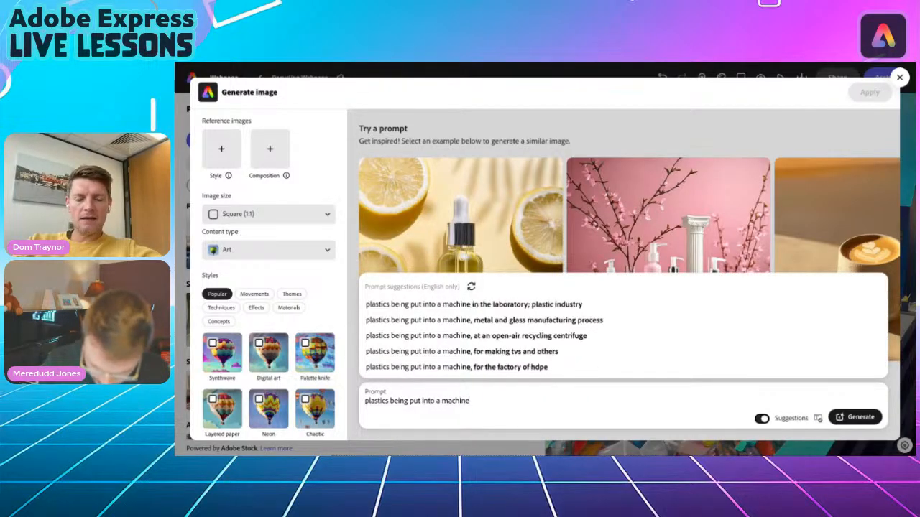
{"action": "type", "text": " in a recy"}
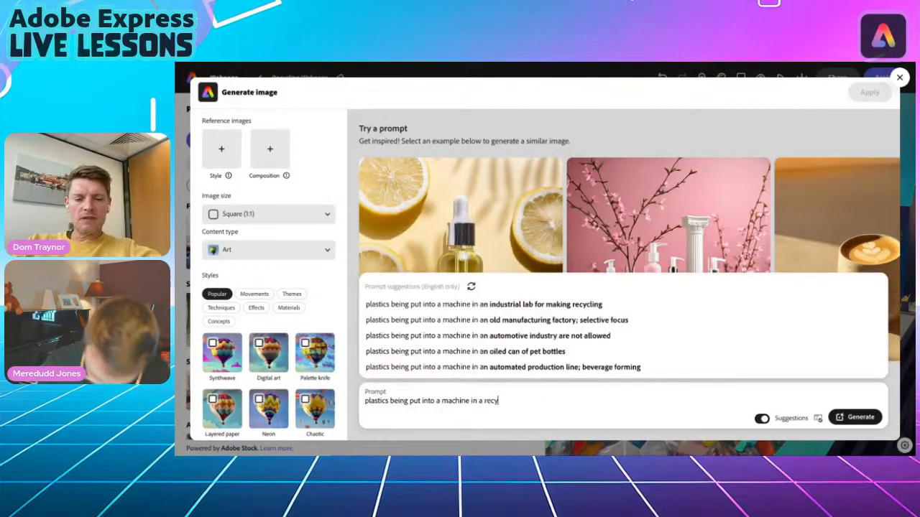
{"action": "type", "text": "cling plant and"}
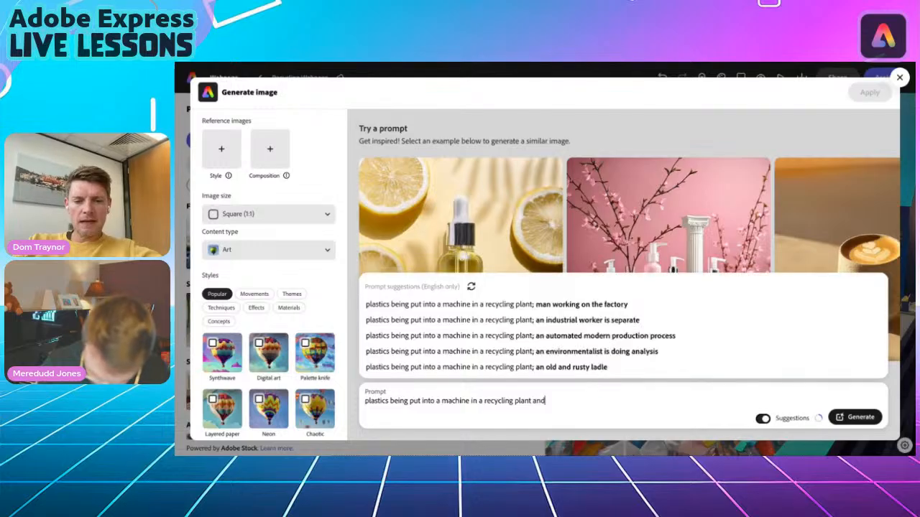
{"action": "type", "text": " coming out of"}
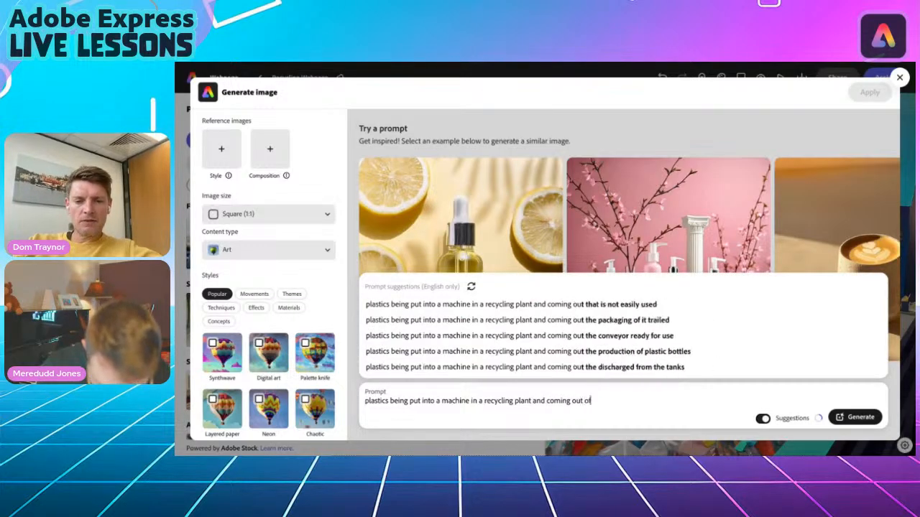
{"action": "type", "text": " the bottom"}
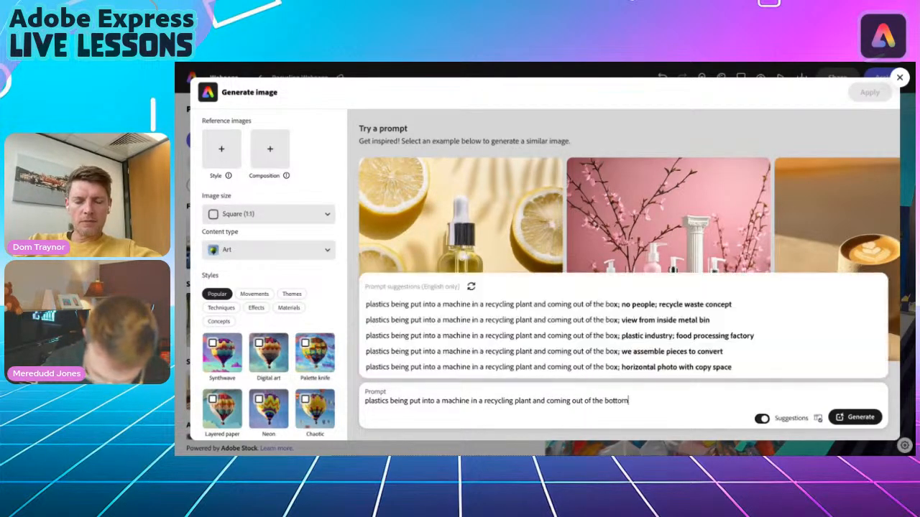
{"action": "type", "text": " as small"}
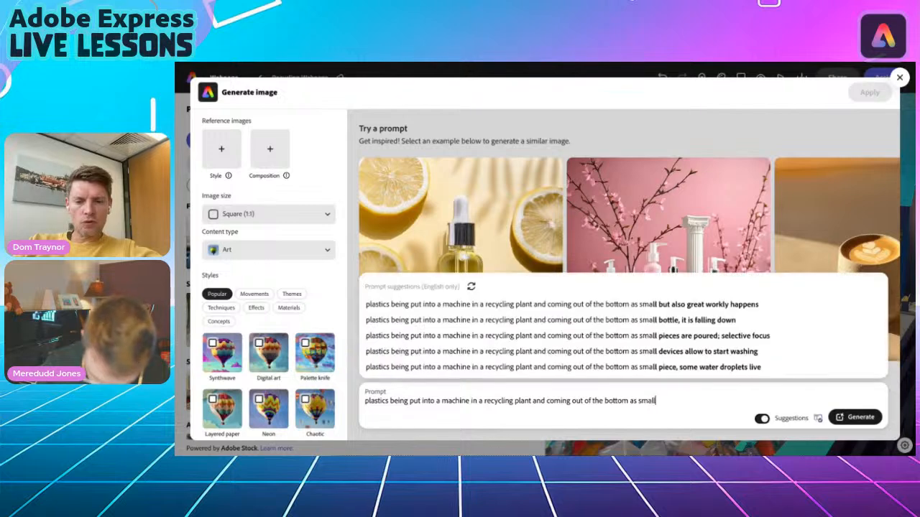
{"action": "type", "text": " granules"}
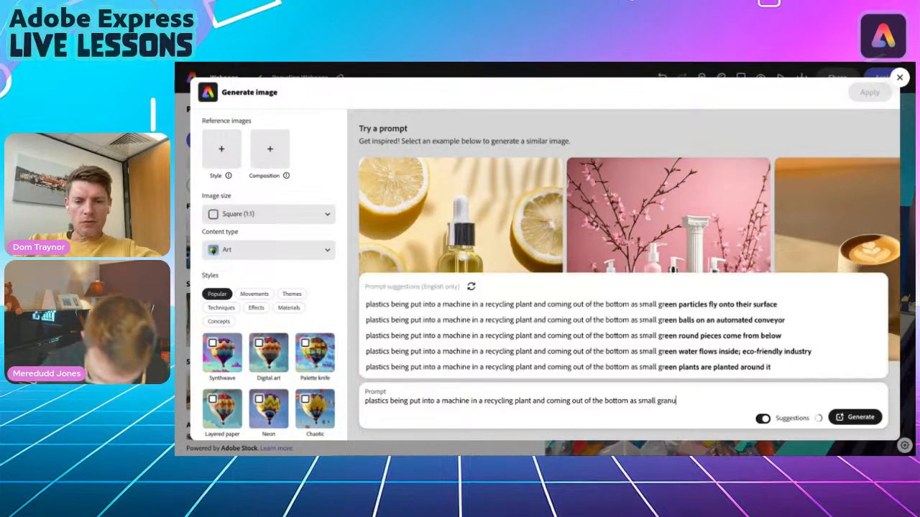
{"action": "left_click", "coordinate": [860, 417]}
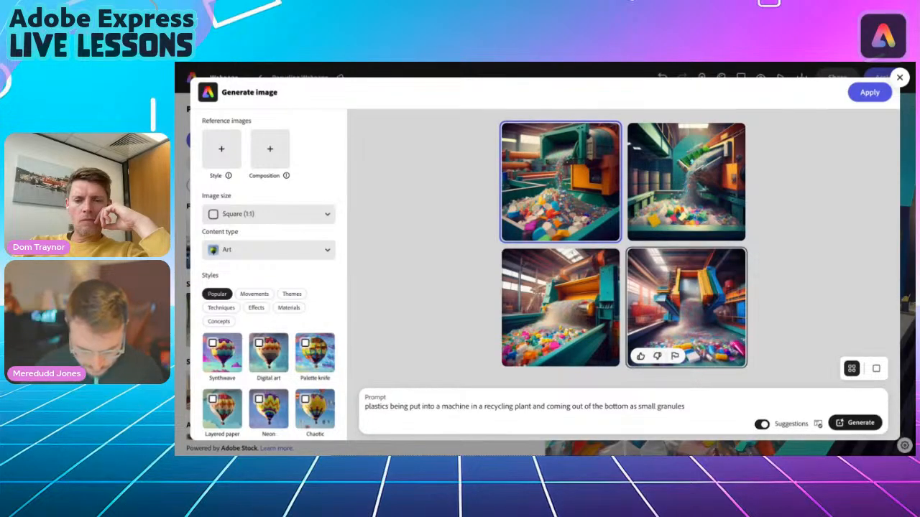
Apply the fourth generated image to the Shredding & Pelletising layout and go to the empty area below it.
{"action": "left_click", "coordinate": [695, 308]}
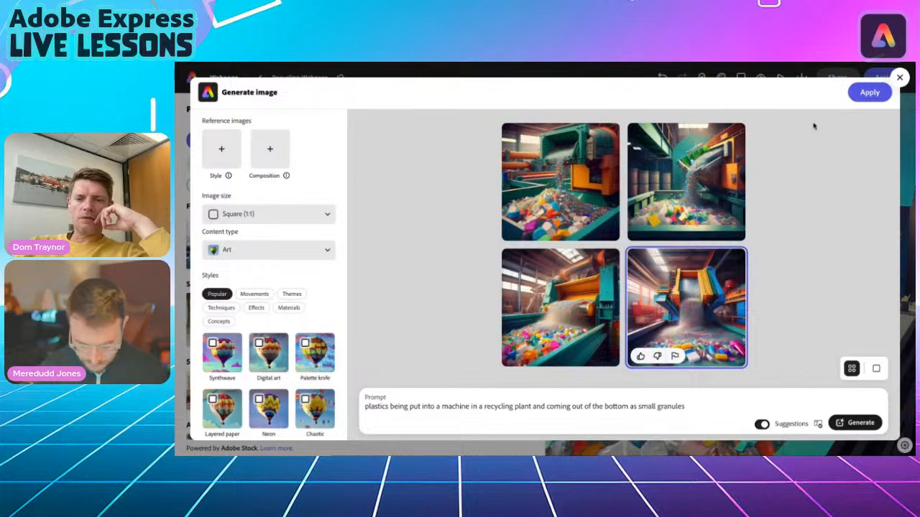
{"action": "left_click", "coordinate": [870, 92]}
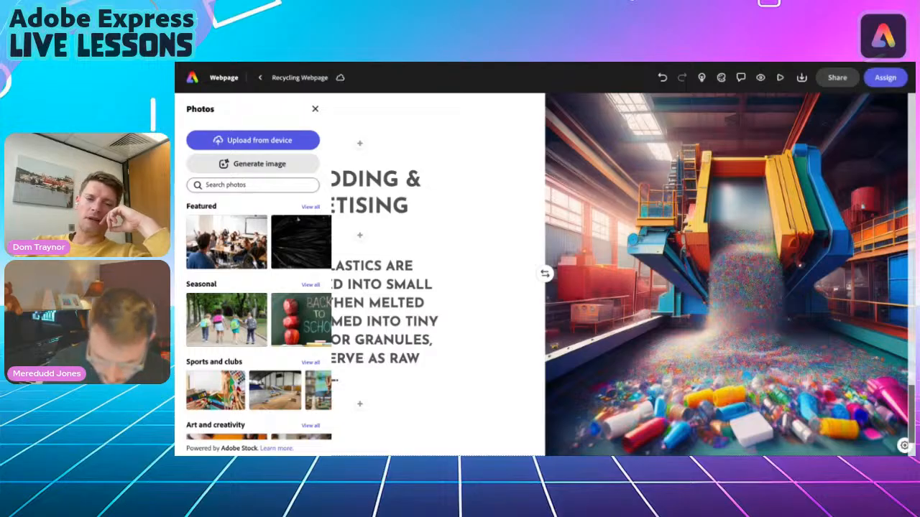
{"action": "left_click", "coordinate": [450, 210]}
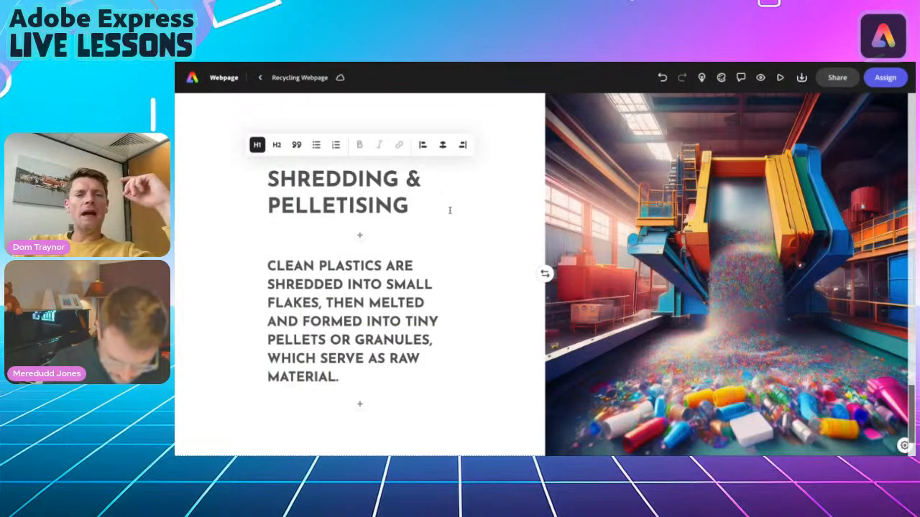
{"action": "scroll", "coordinate": [449, 211], "scroll_direction": "down", "scroll_amount": 2}
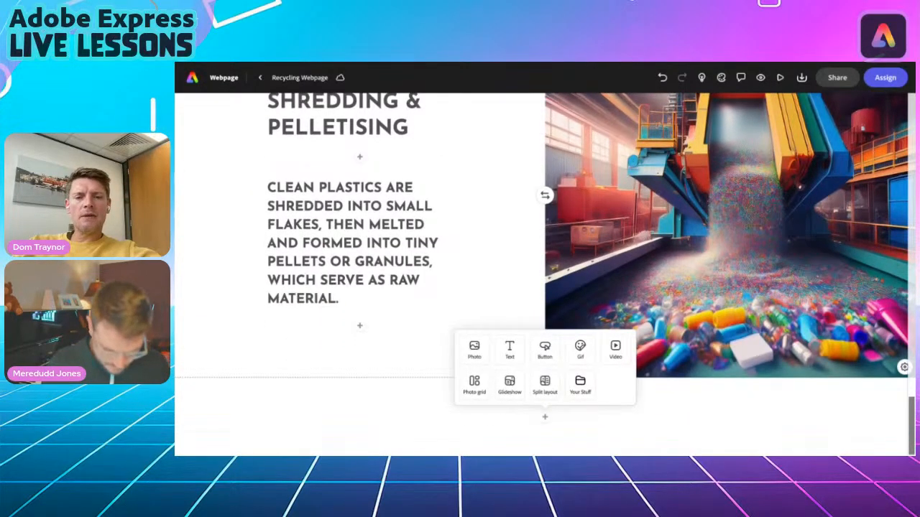
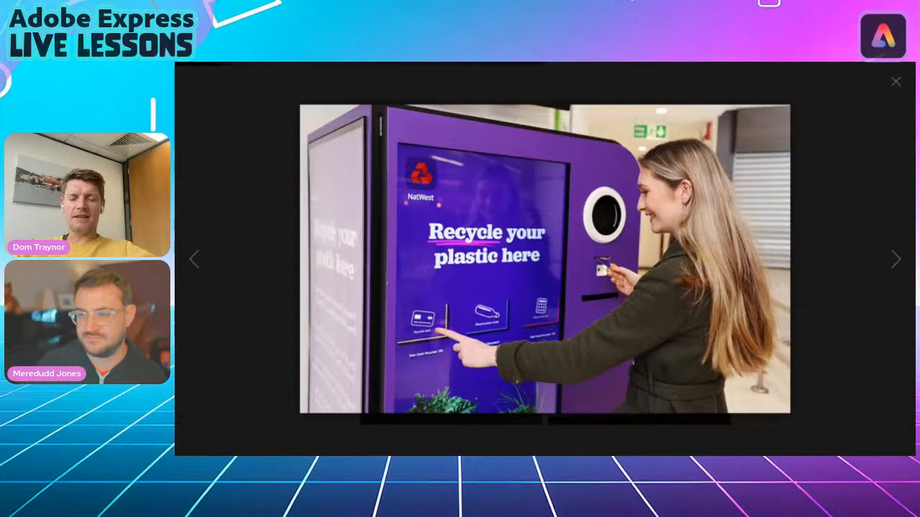
Look through the enlarged photos of recycling inventions to the end of the gallery, and return to the photo grid.
{"action": "key", "text": "Right"}
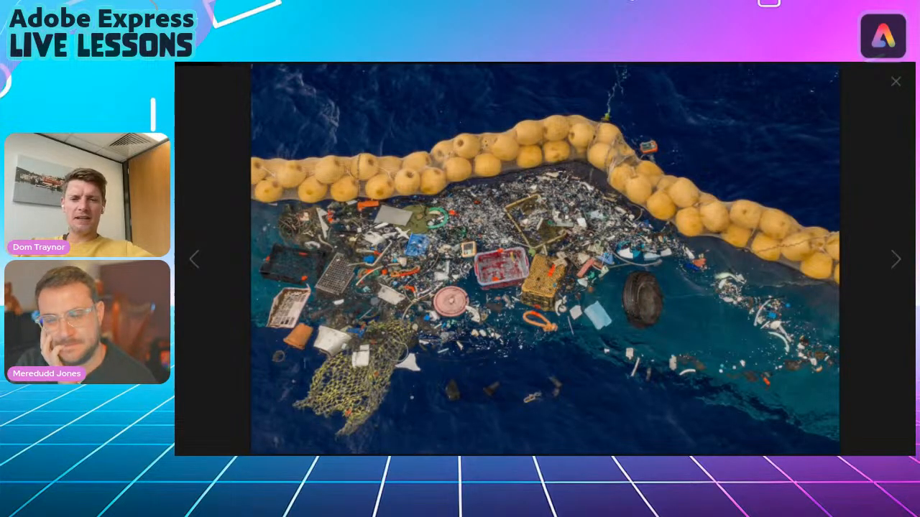
{"action": "key", "text": "Right"}
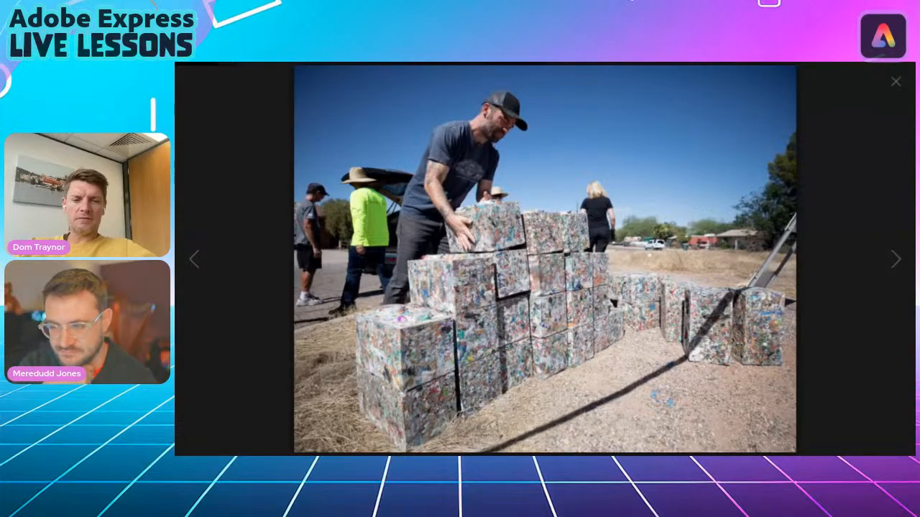
{"action": "key", "text": "Right"}
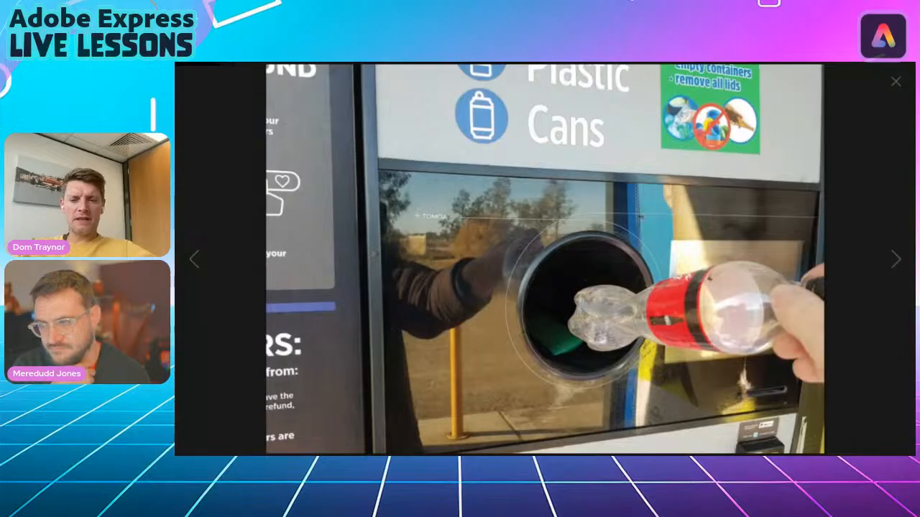
{"action": "key", "text": "Right"}
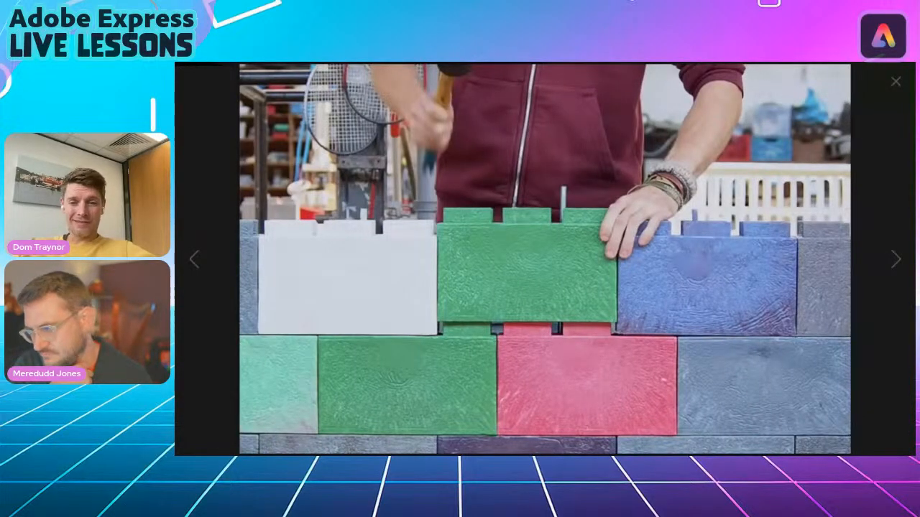
{"action": "key", "text": "Right"}
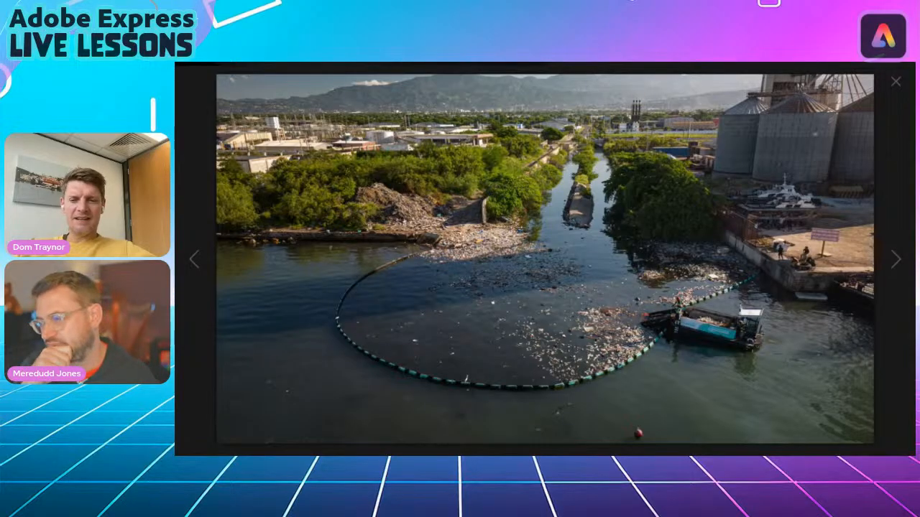
{"action": "key", "text": "Right"}
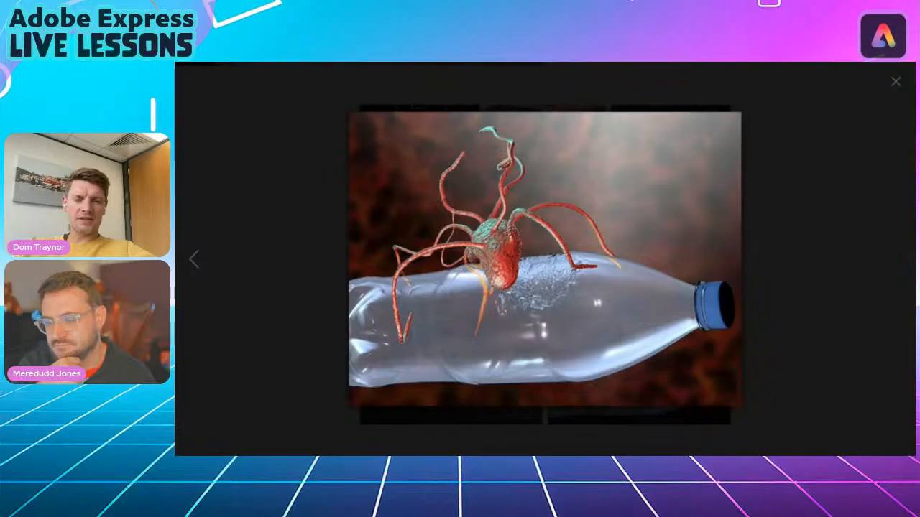
{"action": "left_click", "coordinate": [895, 84]}
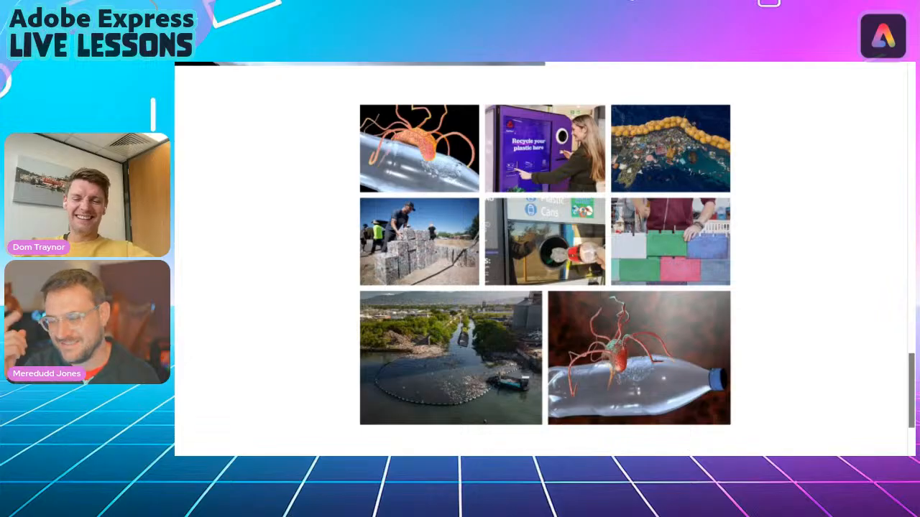
Review the inventions video brief above the photo gallery, including its list of things to include.
{"action": "scroll", "coordinate": [545, 259], "scroll_direction": "up", "scroll_amount": 3}
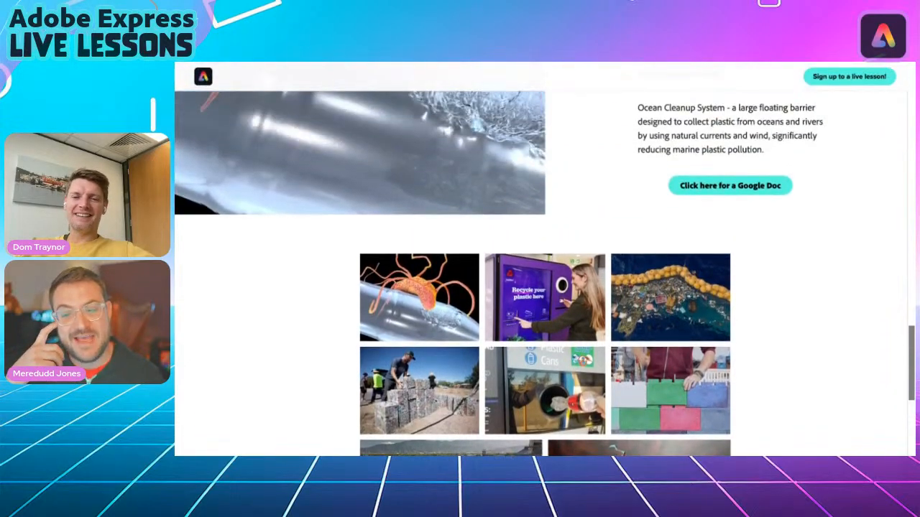
{"action": "scroll", "coordinate": [545, 259], "scroll_direction": "up", "scroll_amount": 4}
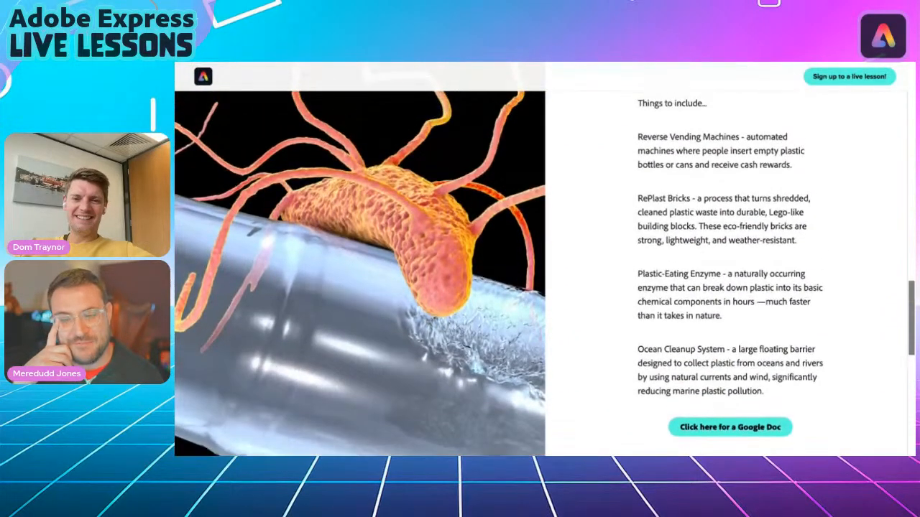
{"action": "scroll", "coordinate": [726, 273], "scroll_direction": "up", "scroll_amount": 2}
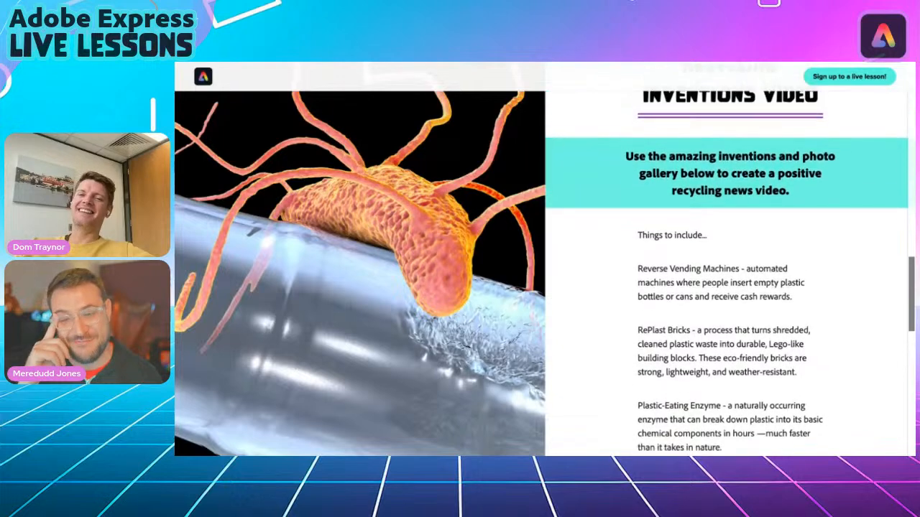
Leave the inventions brief, return to the Adobe Express home page and start a blank video project without a template.
{"action": "scroll", "coordinate": [726, 273], "scroll_direction": "up", "scroll_amount": 2}
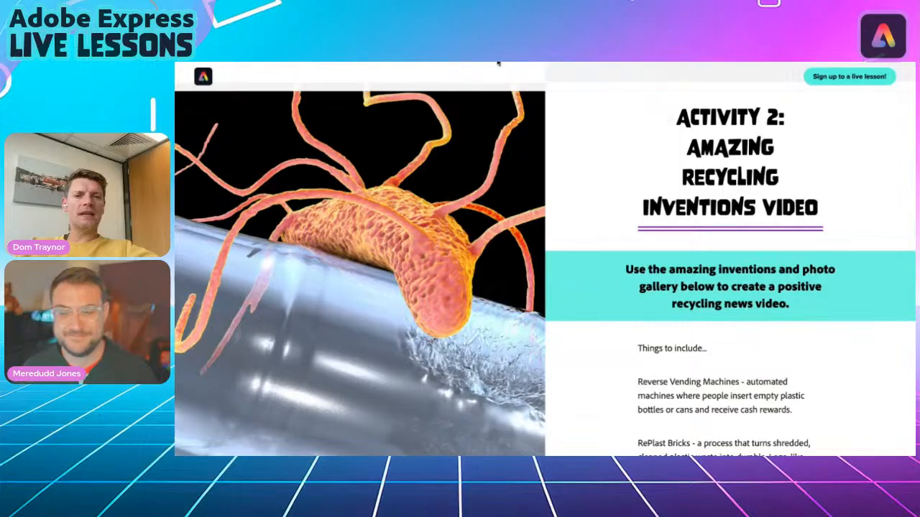
{"action": "key", "text": "ctrl+Tab"}
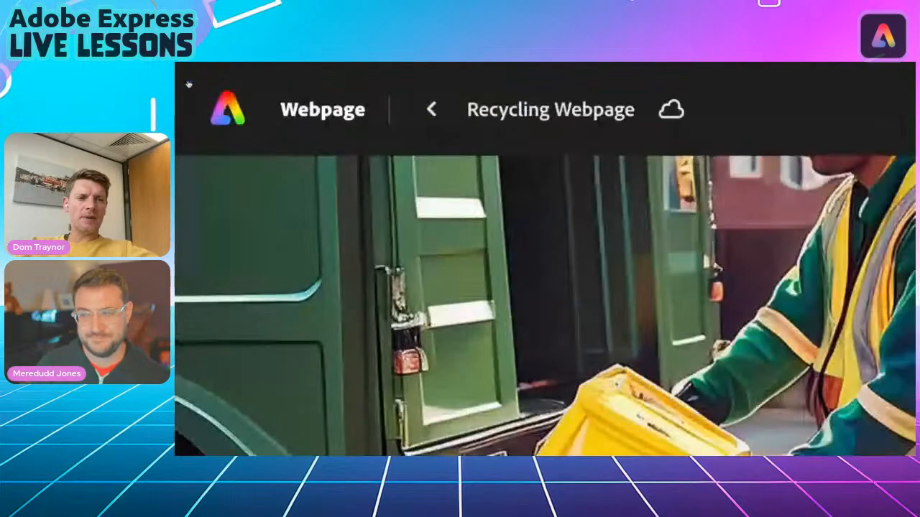
{"action": "left_click", "coordinate": [227, 113]}
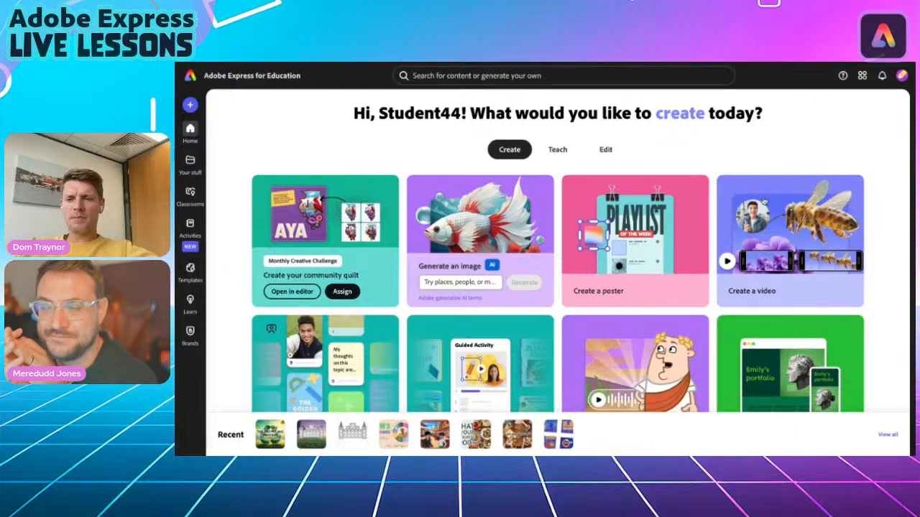
{"action": "left_click", "coordinate": [785, 239]}
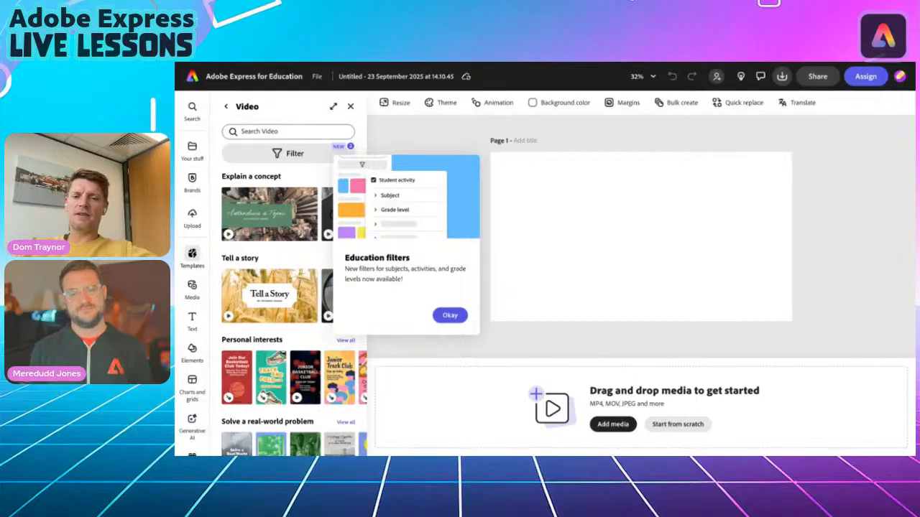
{"action": "left_click", "coordinate": [350, 107]}
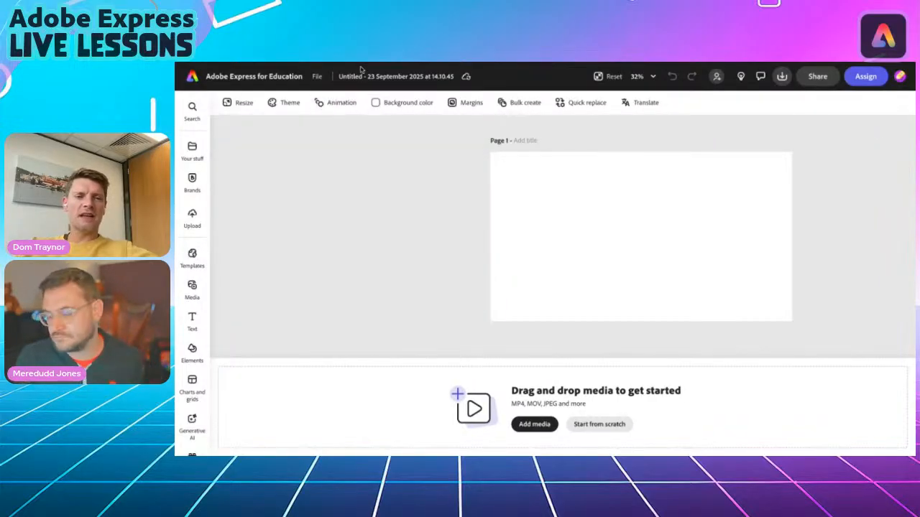
Try to rename the untitled video project as "Recycling Video".
{"action": "left_click", "coordinate": [360, 77]}
{"action": "triple_click", "coordinate": [360, 77]}
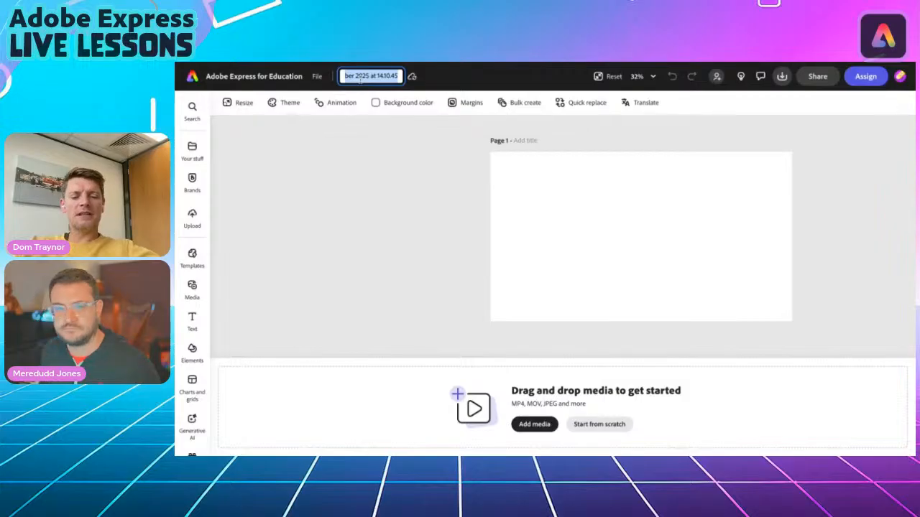
{"action": "type", "text": "Re"}
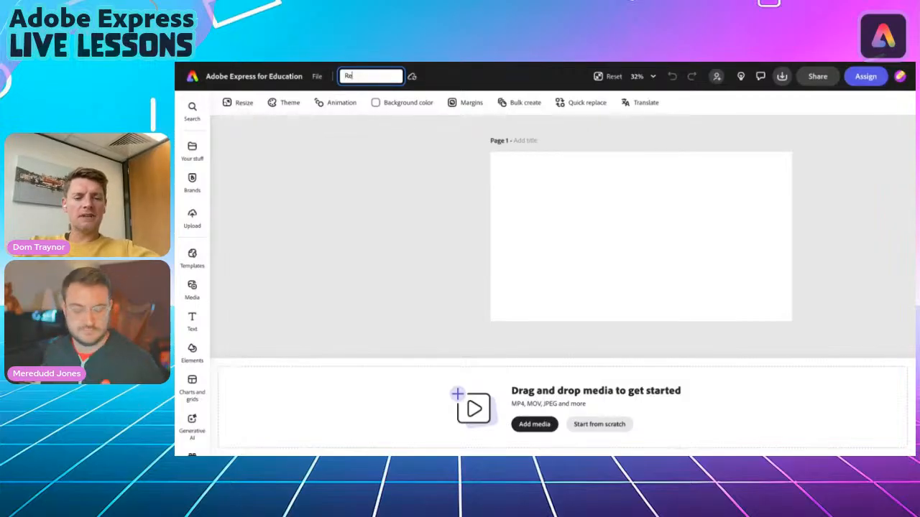
{"action": "type", "text": "cycling Video"}
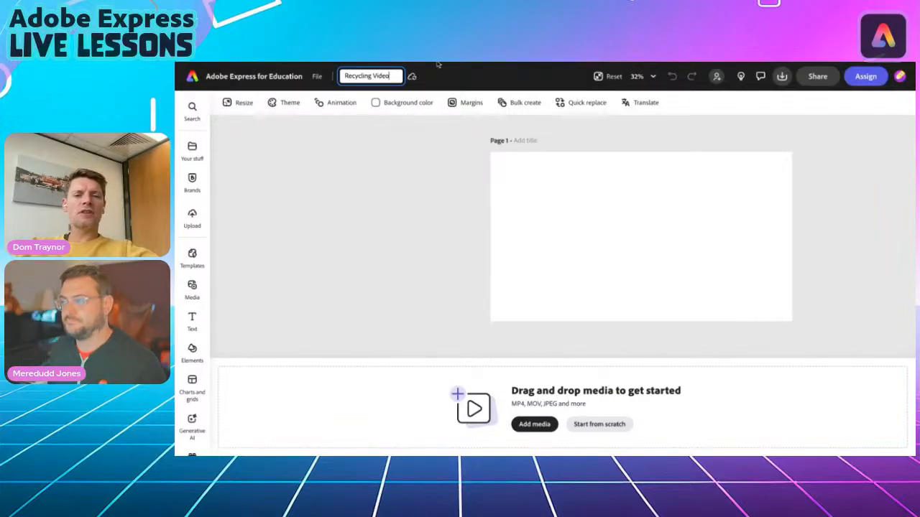
Add a new text box to the first page and rename the project as "Recycling Info Video".
{"action": "left_click", "coordinate": [192, 322]}
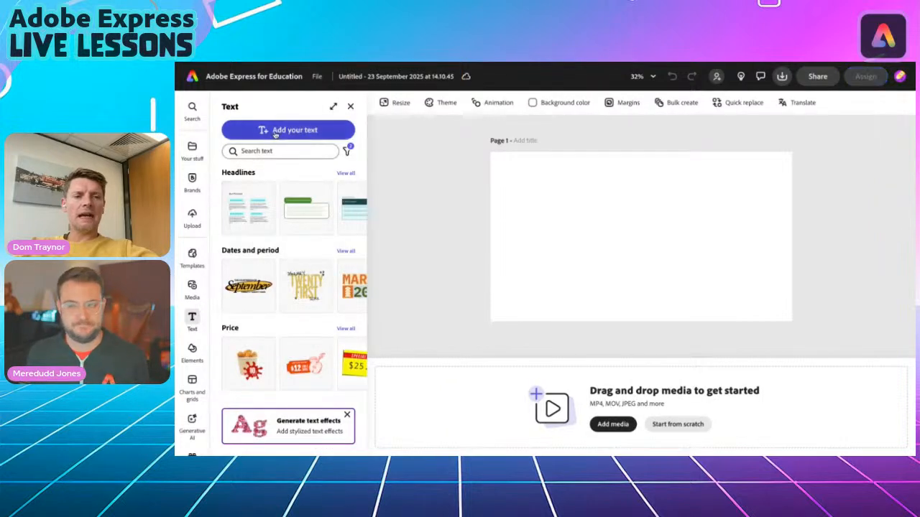
{"action": "left_click", "coordinate": [265, 129]}
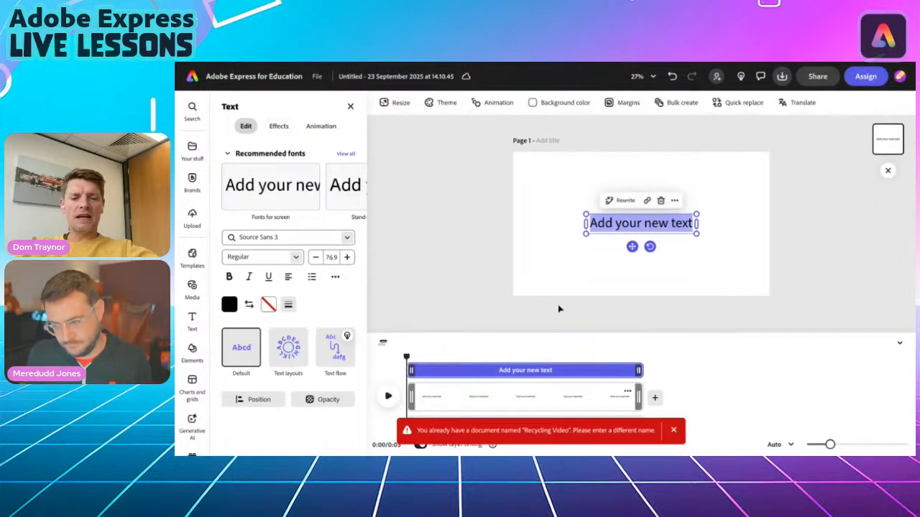
{"action": "left_click", "coordinate": [387, 78]}
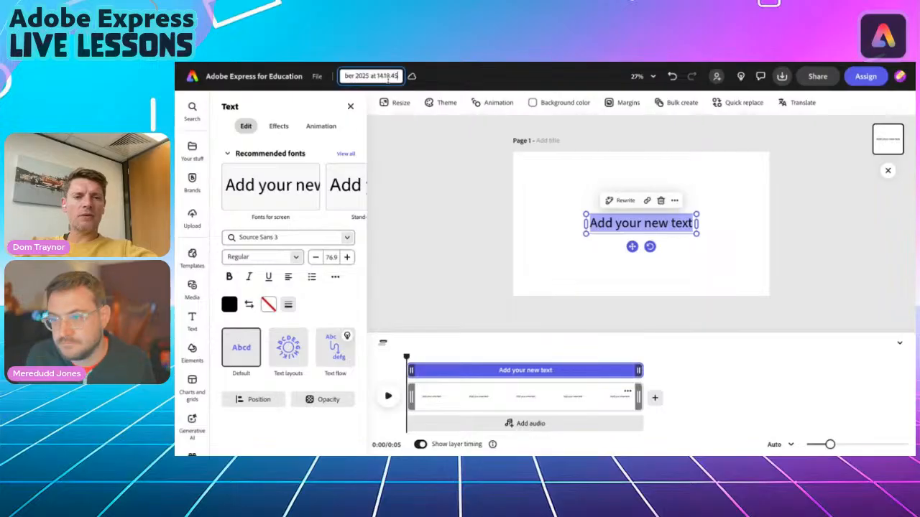
{"action": "type", "text": "Re"}
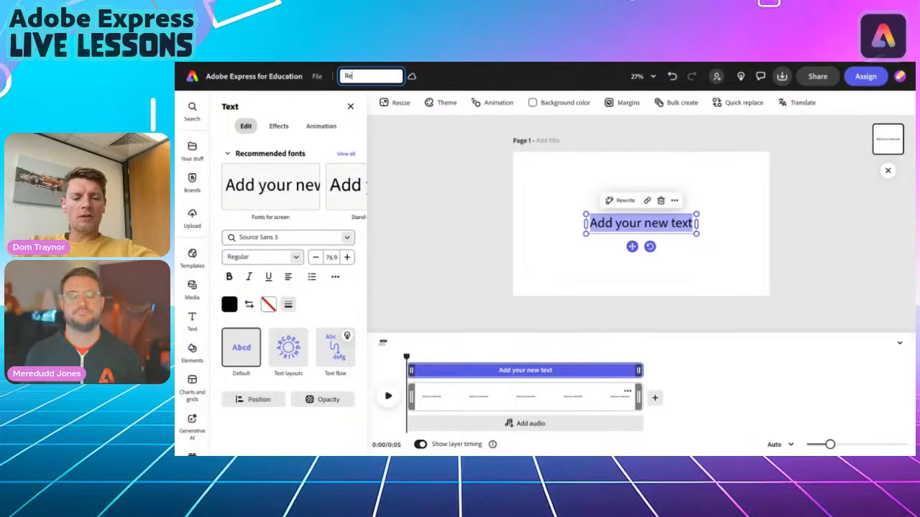
{"action": "type", "text": "cycling info video"}
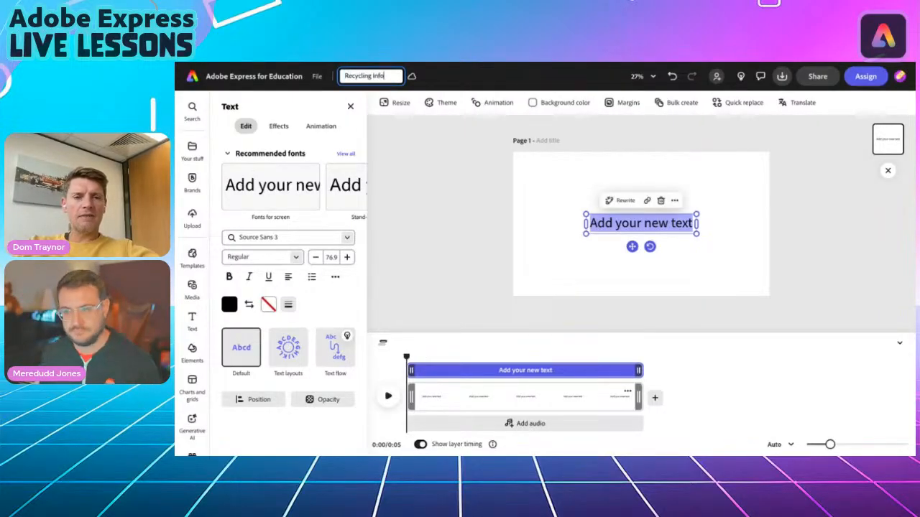
{"action": "key", "text": "Return"}
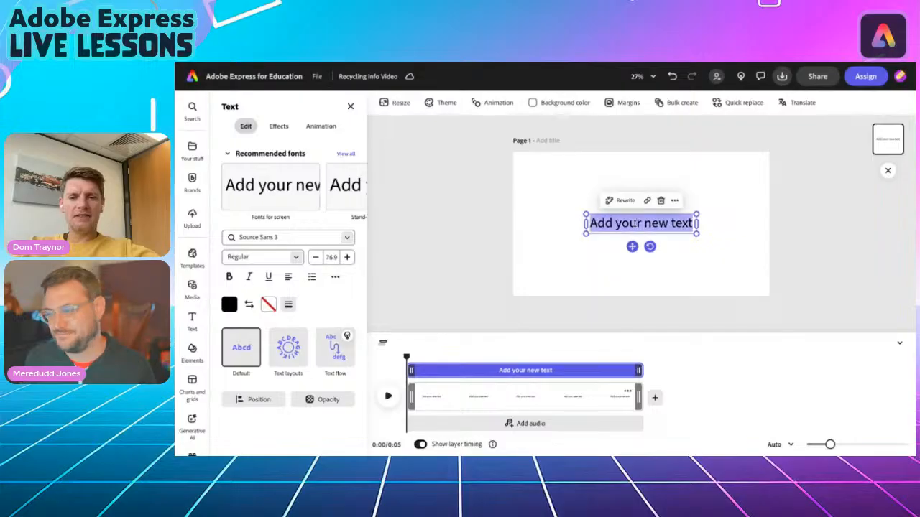
Enter "Amazing Recycling Inventions" in the new text box and centre it horizontally on the page.
{"action": "type", "text": "Amazing Re"}
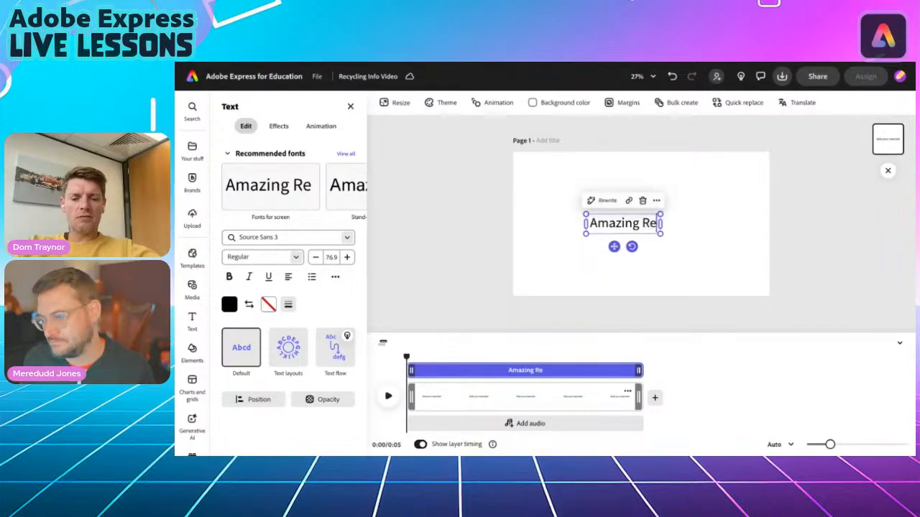
{"action": "type", "text": "cycling Inv"}
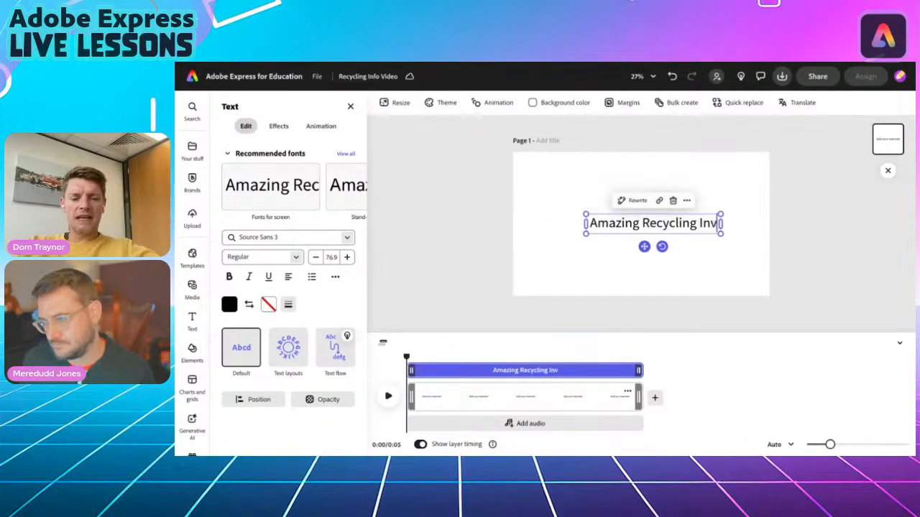
{"action": "type", "text": "entions"}
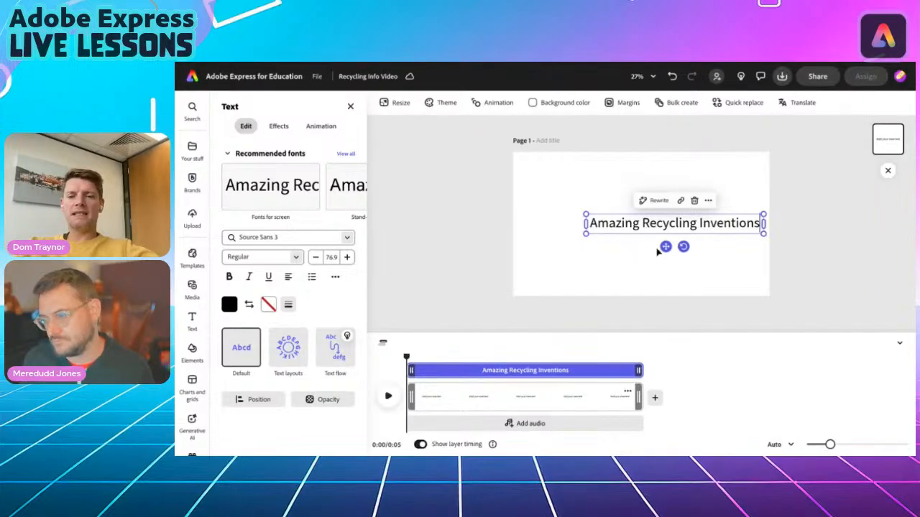
{"action": "left_click_drag", "start_coordinate": [665, 246], "coordinate": [633, 245]}
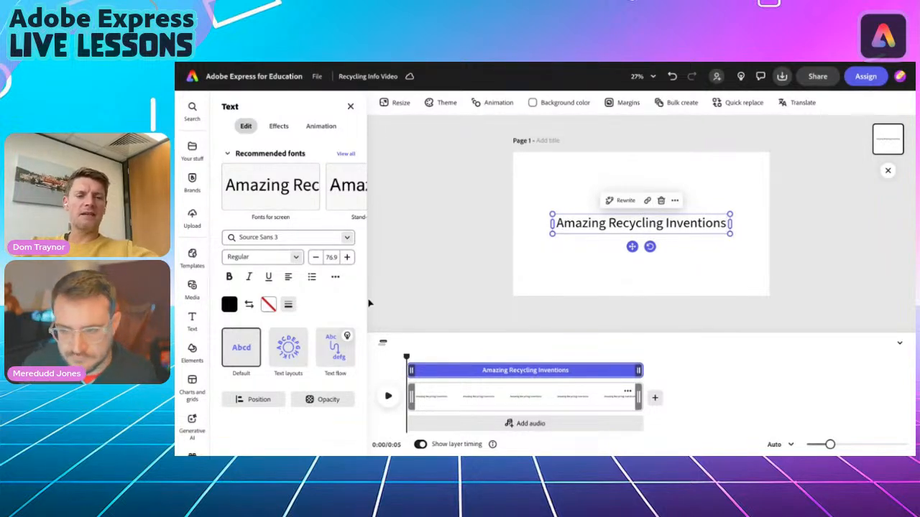
Search the backgrounds for "nature" and apply the bright green blurred image behind the title.
{"action": "left_click", "coordinate": [193, 350]}
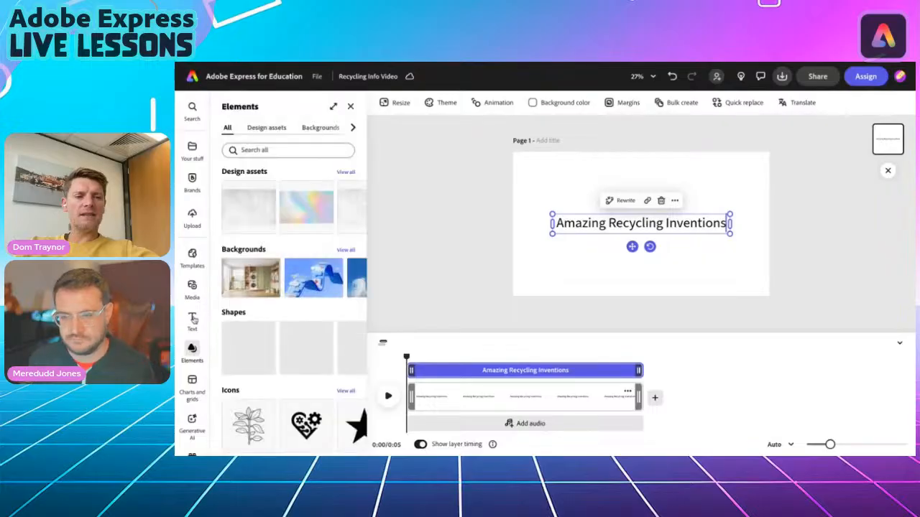
{"action": "left_click", "coordinate": [309, 128]}
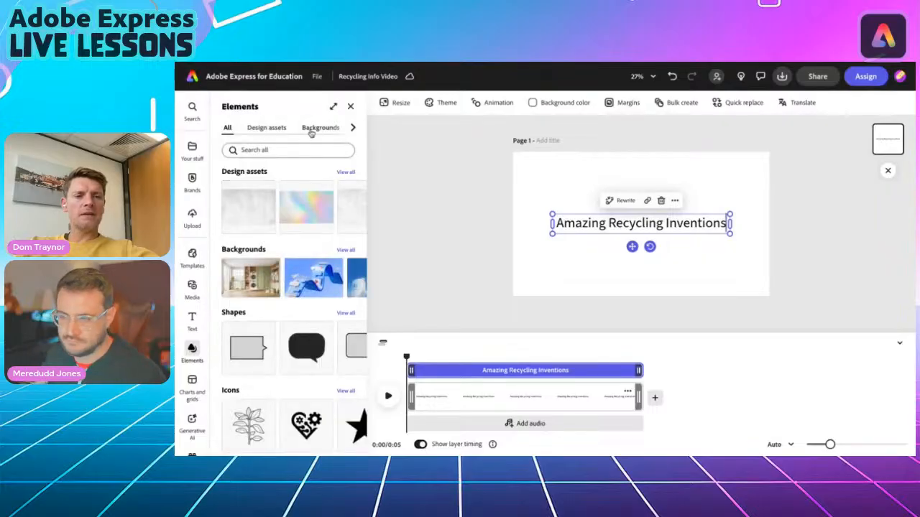
{"action": "left_click", "coordinate": [273, 150]}
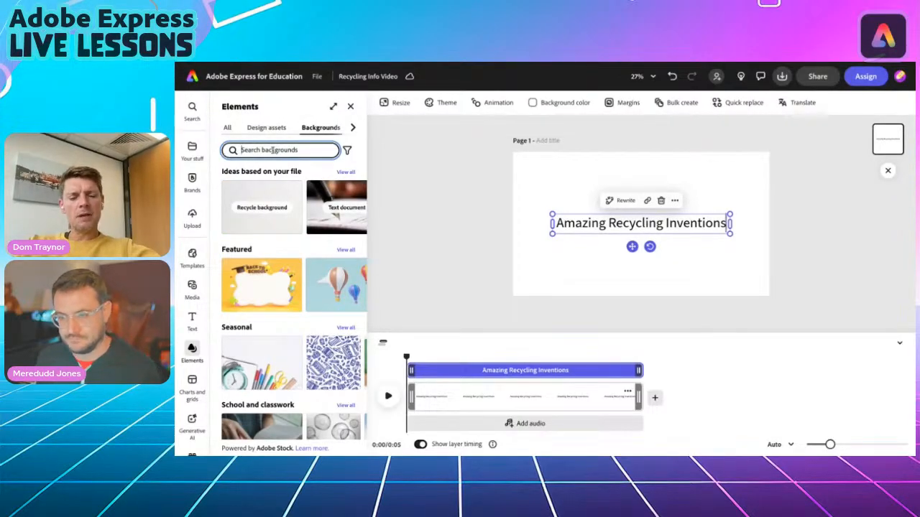
{"action": "type", "text": "nature"}
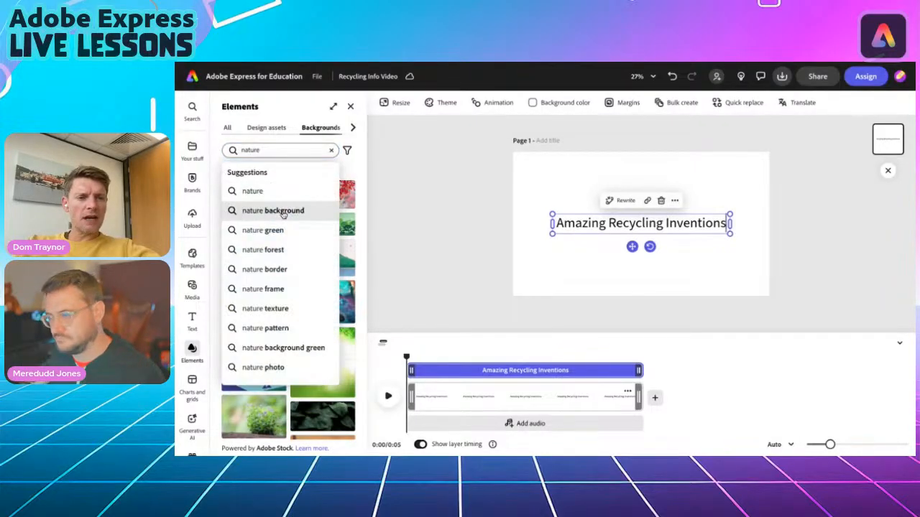
{"action": "left_click", "coordinate": [354, 171]}
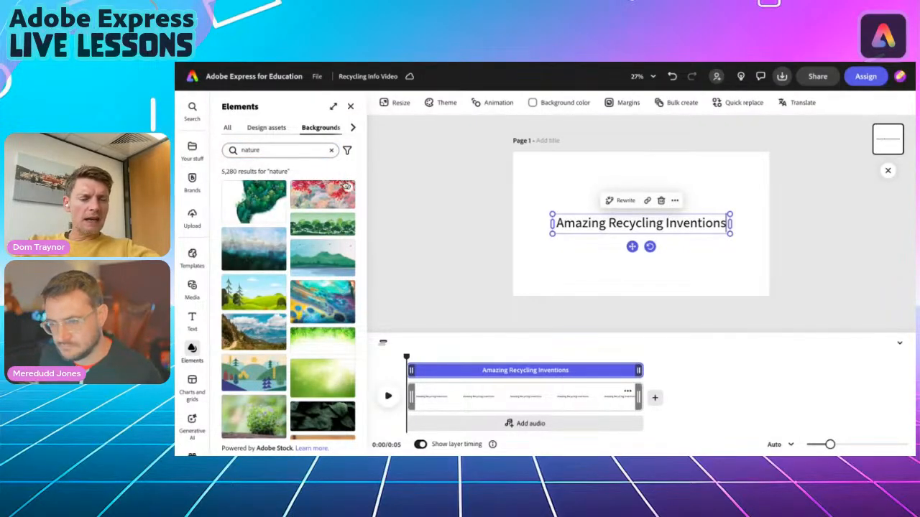
{"action": "left_click", "coordinate": [313, 379]}
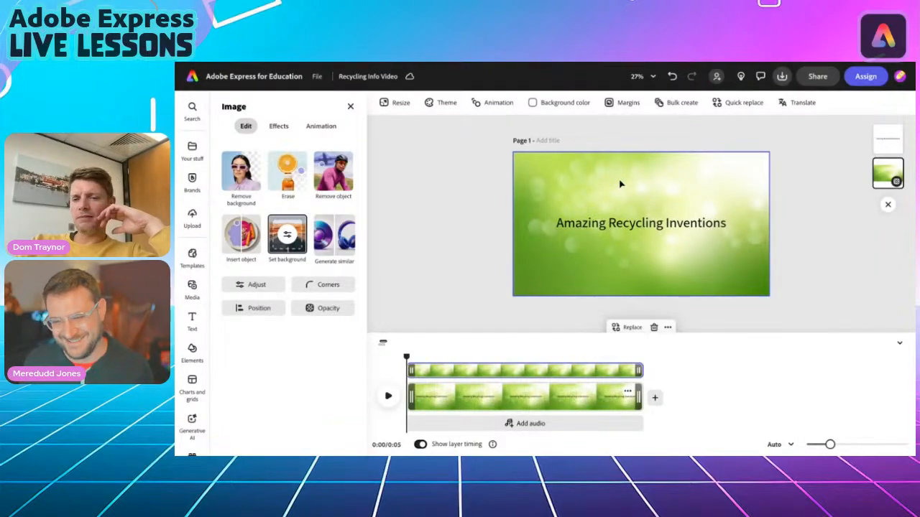
Replace the green blurred background with the nature image of a blurred park behind a wooden tabletop.
{"action": "left_click", "coordinate": [629, 327]}
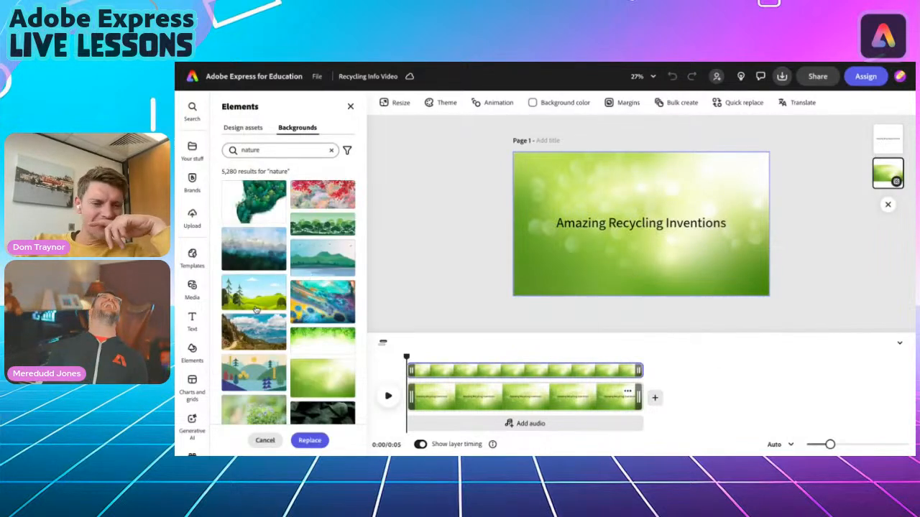
{"action": "scroll", "coordinate": [265, 369], "scroll_direction": "down", "scroll_amount": 1}
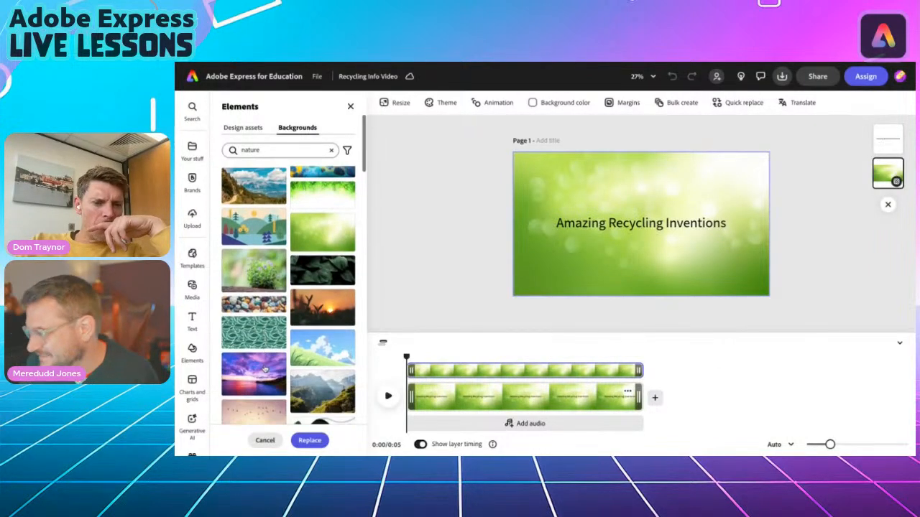
{"action": "scroll", "coordinate": [265, 368], "scroll_direction": "down", "scroll_amount": 4}
{"action": "scroll", "coordinate": [288, 295], "scroll_direction": "down", "scroll_amount": 4}
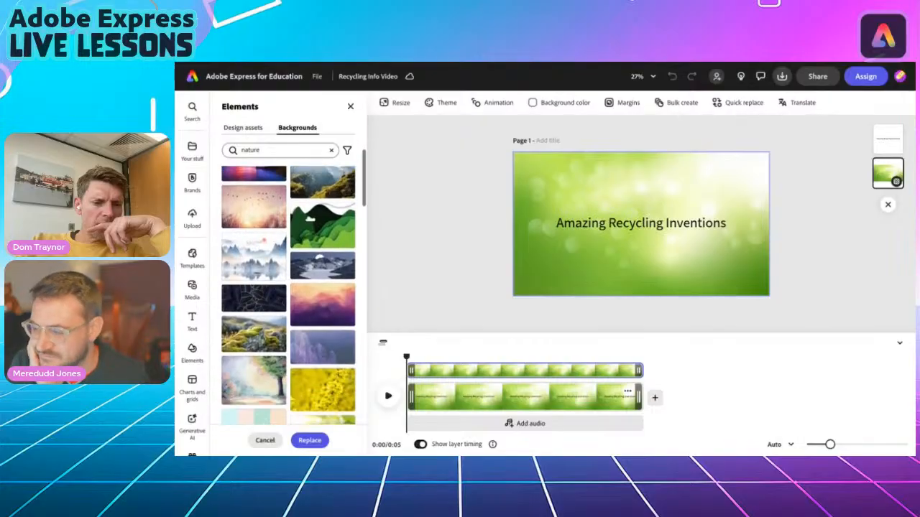
{"action": "scroll", "coordinate": [288, 294], "scroll_direction": "down", "scroll_amount": 8}
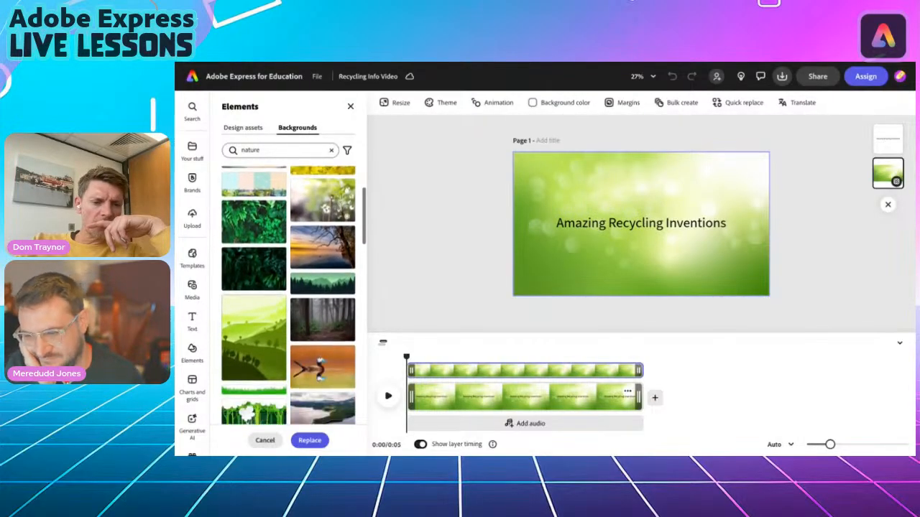
{"action": "scroll", "coordinate": [288, 295], "scroll_direction": "down", "scroll_amount": 5}
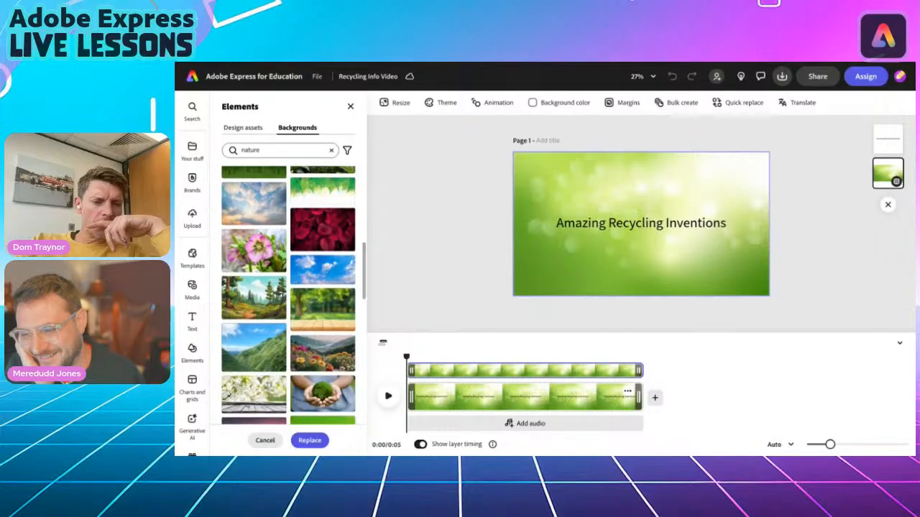
{"action": "left_click", "coordinate": [311, 326]}
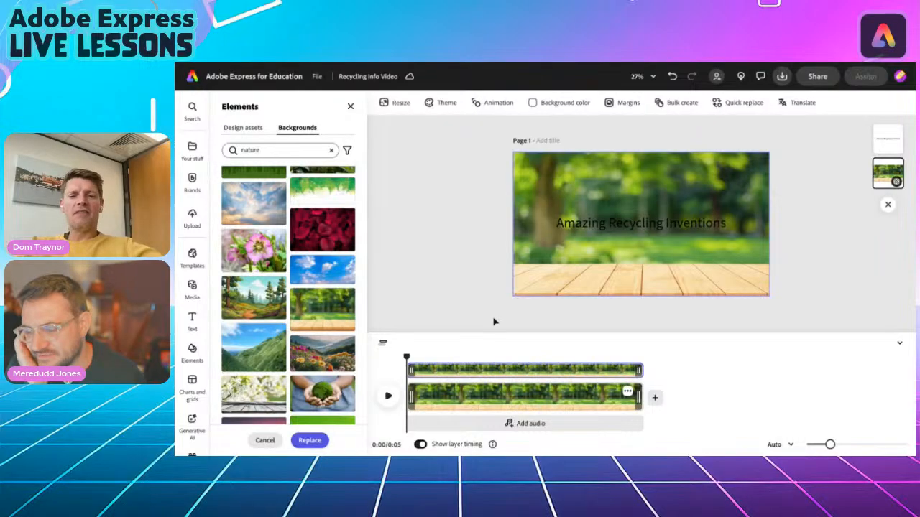
Move the title to the page's upper-left corner and enlarge it to span nearly the full page width.
{"action": "left_click", "coordinate": [593, 222]}
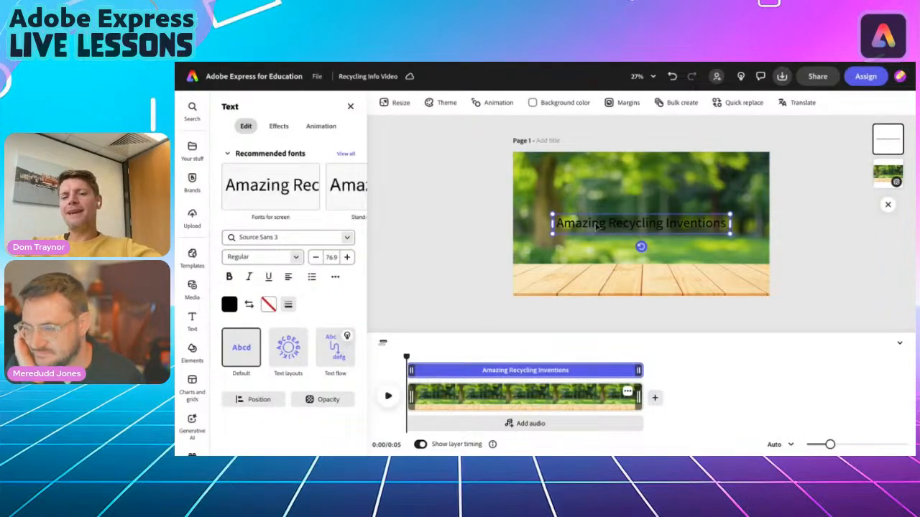
{"action": "left_click_drag", "start_coordinate": [593, 223], "coordinate": [560, 166]}
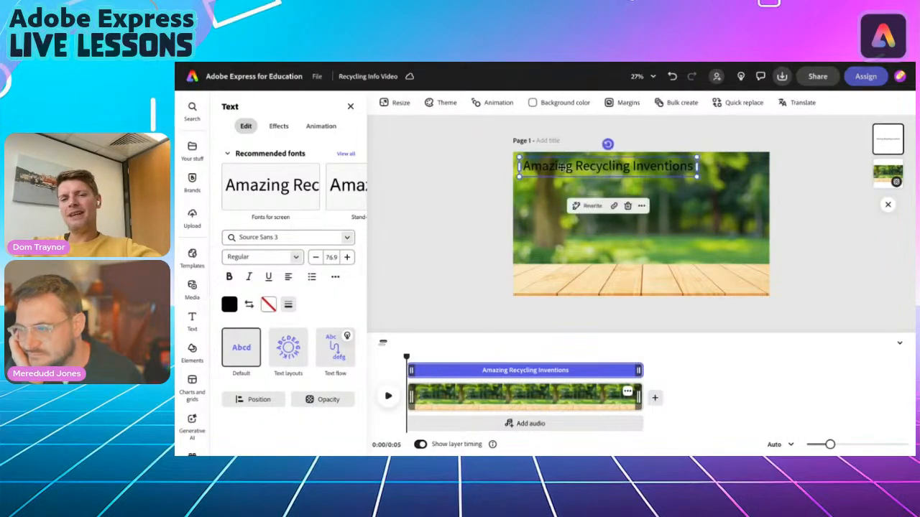
{"action": "left_click_drag", "start_coordinate": [696, 180], "coordinate": [751, 183]}
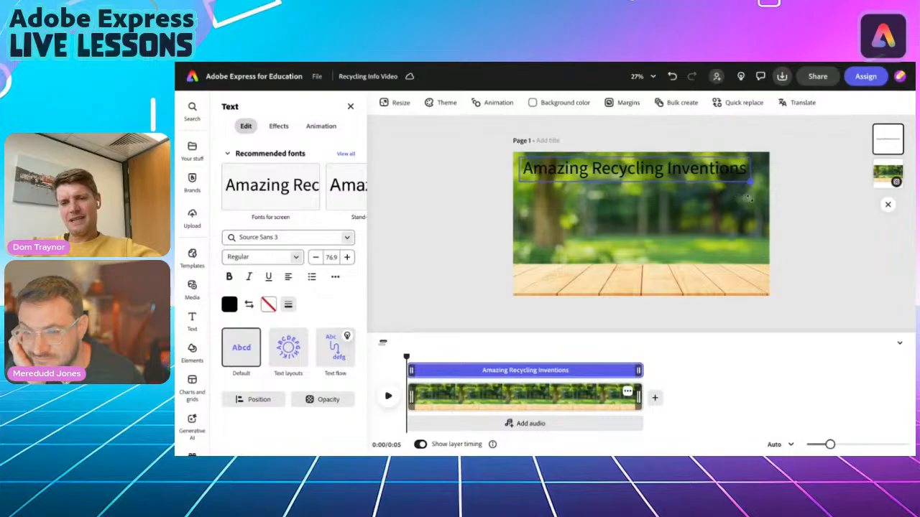
Change the title's font to Noto Sans Display ExtraCondensed Bold and centre the title horizontally near the top of the page.
{"action": "left_click", "coordinate": [346, 155]}
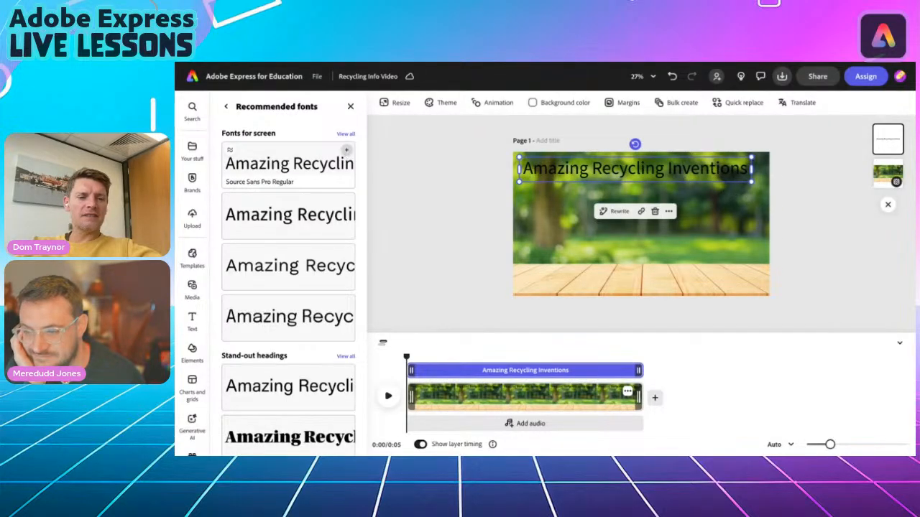
{"action": "scroll", "coordinate": [292, 364], "scroll_direction": "down", "scroll_amount": 4}
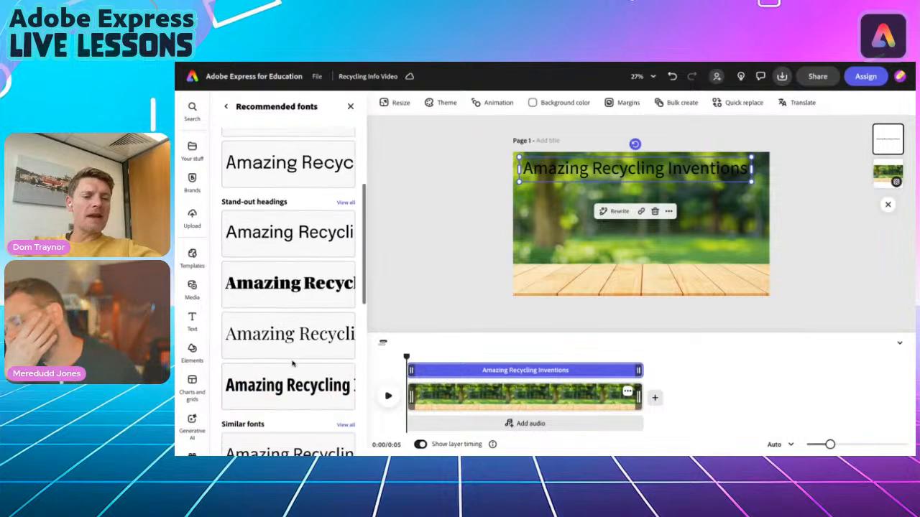
{"action": "scroll", "coordinate": [293, 364], "scroll_direction": "down", "scroll_amount": 10}
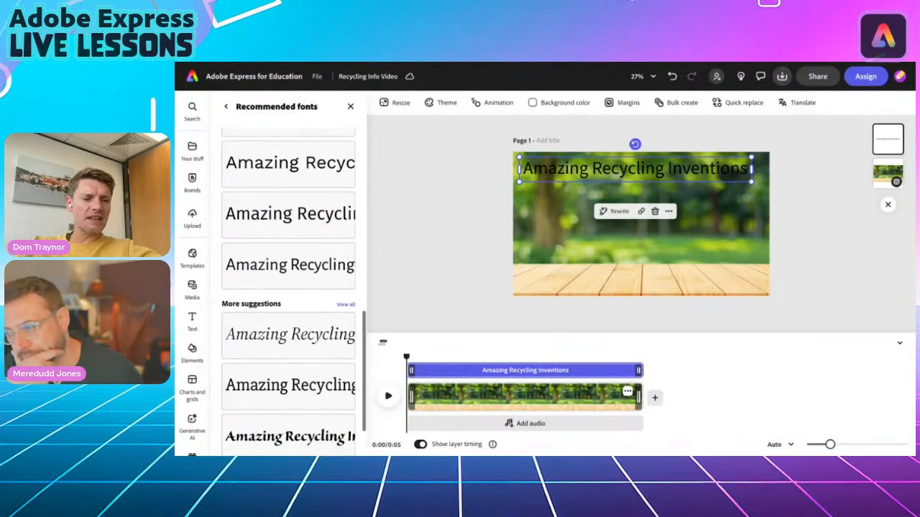
{"action": "scroll", "coordinate": [292, 364], "scroll_direction": "down", "scroll_amount": 2}
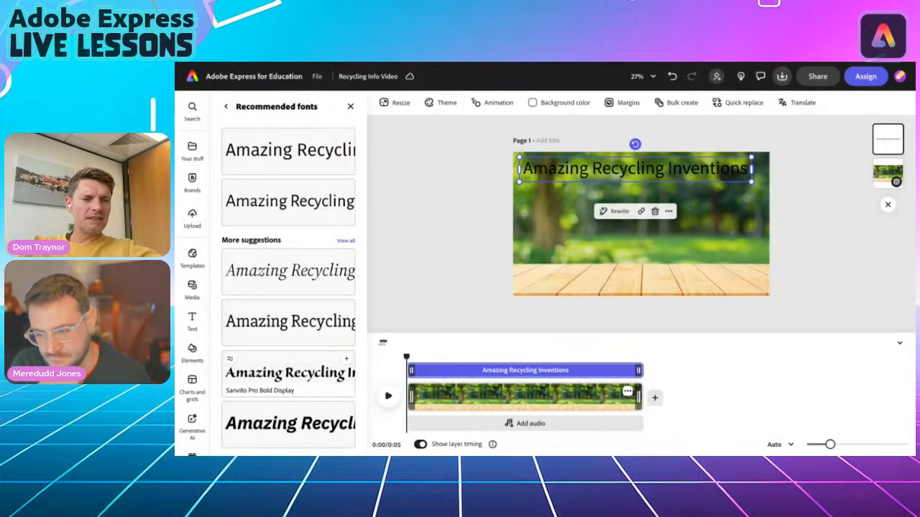
{"action": "scroll", "coordinate": [284, 356], "scroll_direction": "up", "scroll_amount": 6}
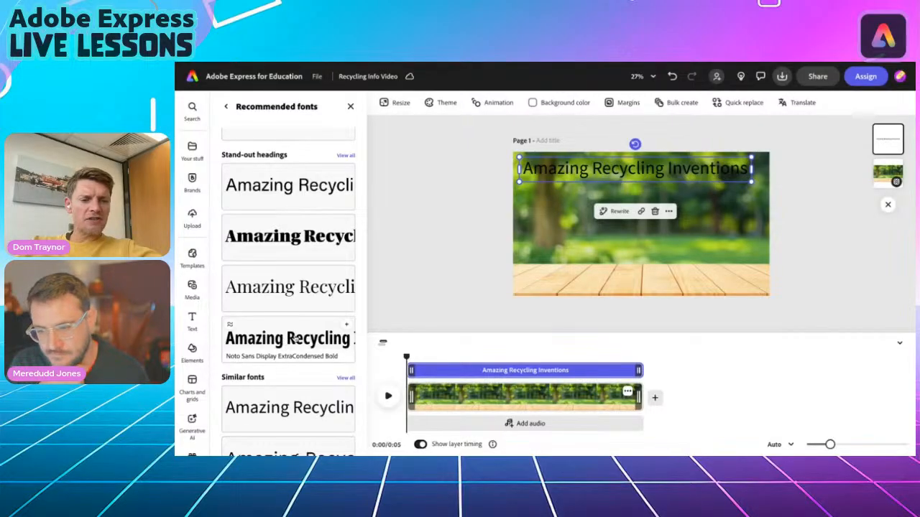
{"action": "left_click", "coordinate": [294, 339]}
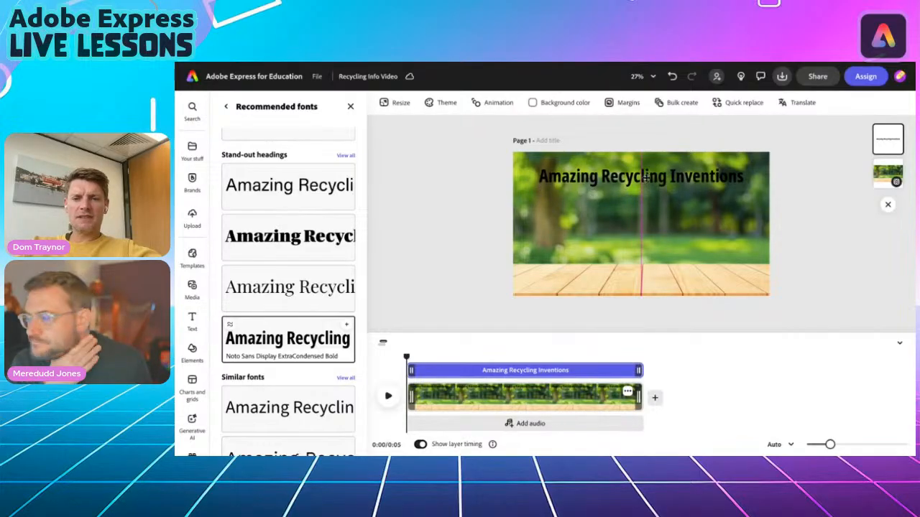
Apply a text layout that sets the title in capitals on a single line.
{"action": "left_click", "coordinate": [229, 107]}
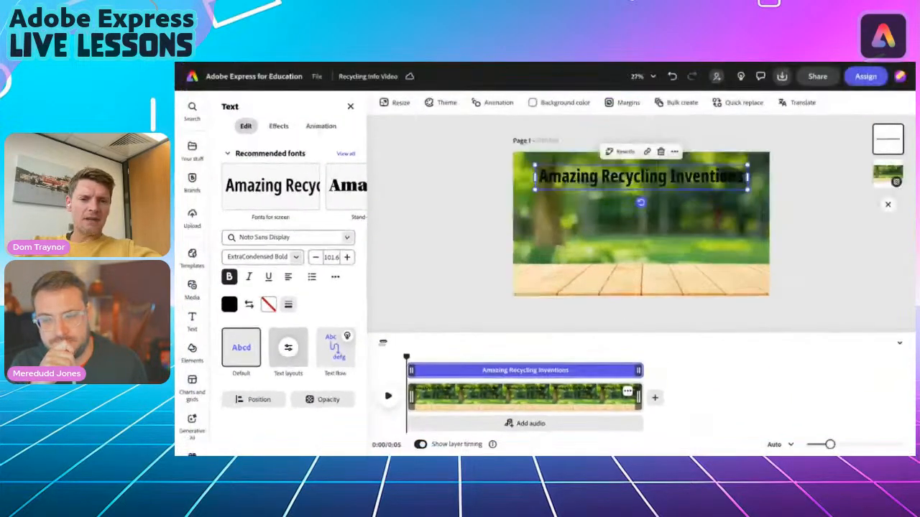
{"action": "left_click", "coordinate": [290, 346]}
{"action": "left_click", "coordinate": [302, 185]}
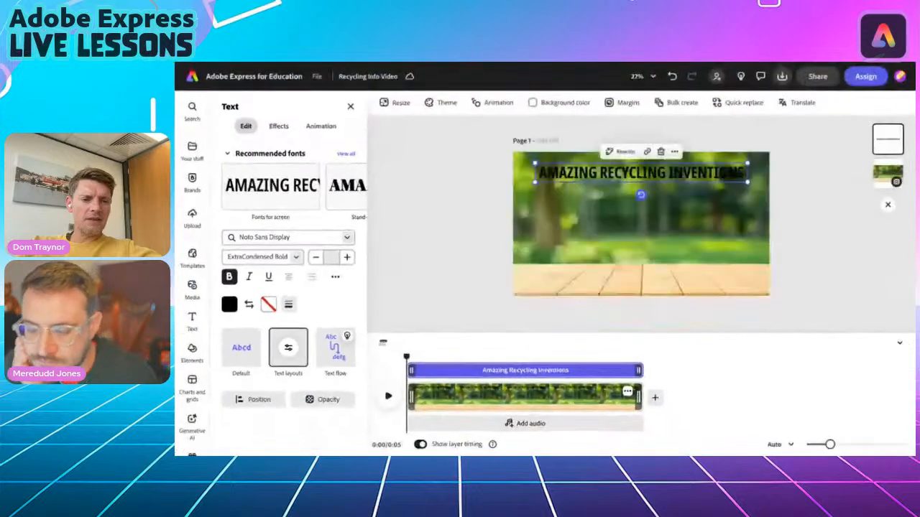
Give the title a white outline with a thickness of 100.
{"action": "left_click", "coordinate": [268, 304]}
{"action": "left_click", "coordinate": [318, 275]}
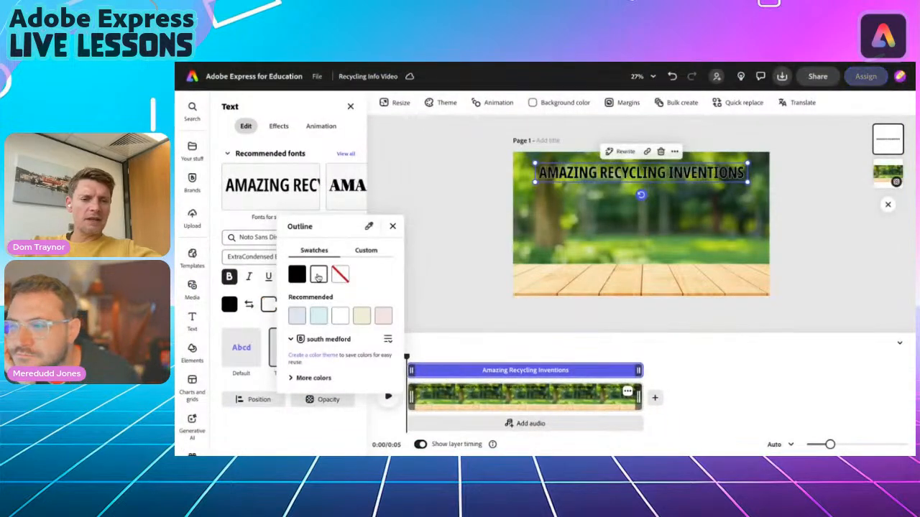
{"action": "left_click", "coordinate": [266, 302]}
{"action": "left_click", "coordinate": [288, 304]}
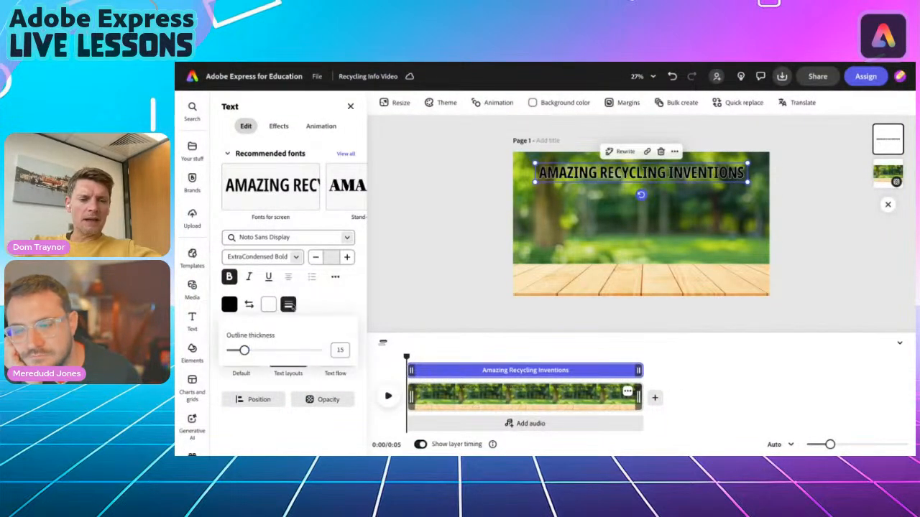
{"action": "left_click_drag", "start_coordinate": [243, 351], "coordinate": [332, 351]}
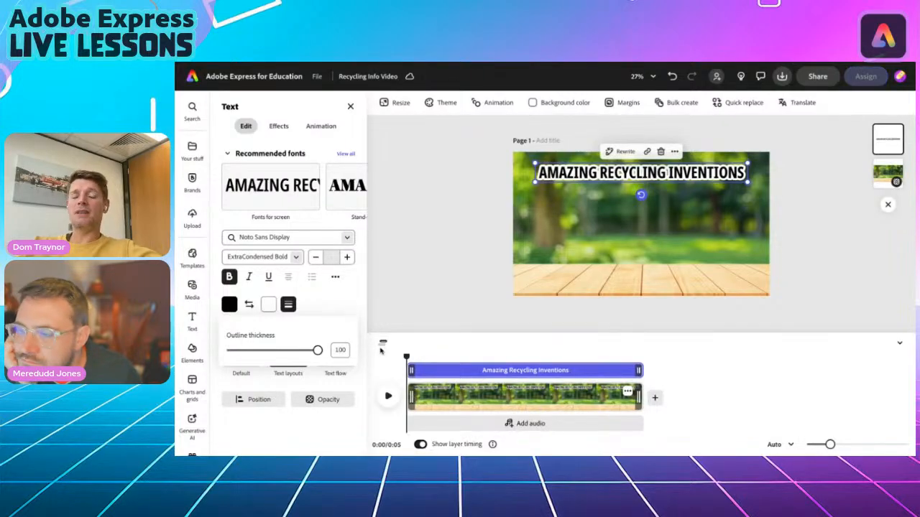
{"action": "left_click", "coordinate": [403, 283]}
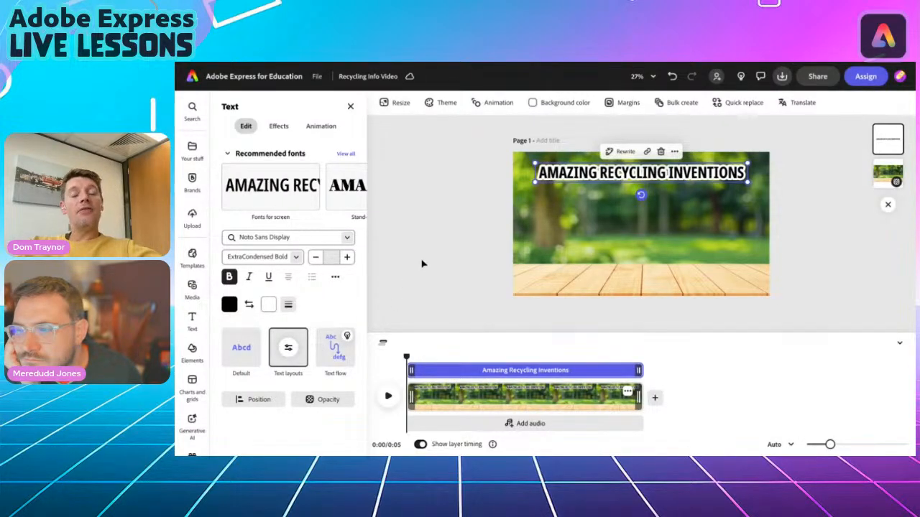
{"action": "left_click", "coordinate": [422, 264]}
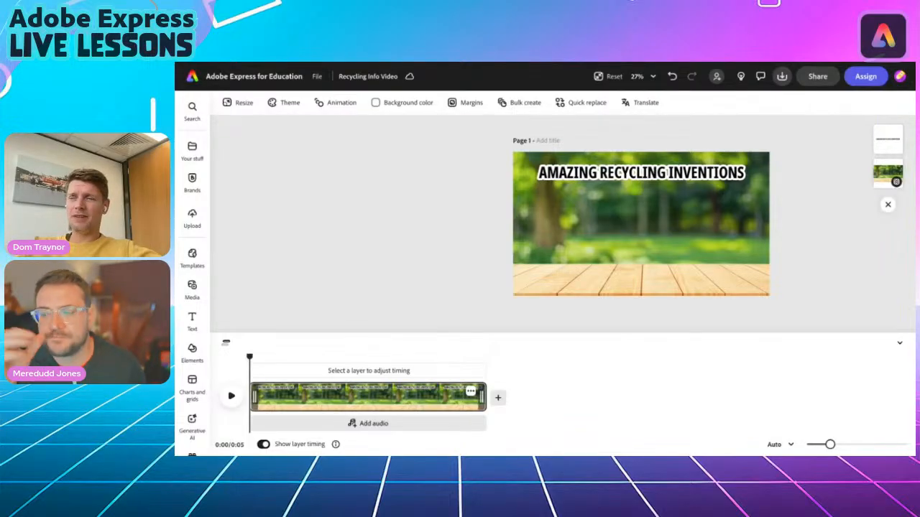
Search the stock photos for "recycling bins" and add the red, yellow, green and blue bins photo as a layer on the canvas.
{"action": "left_click", "coordinate": [192, 286]}
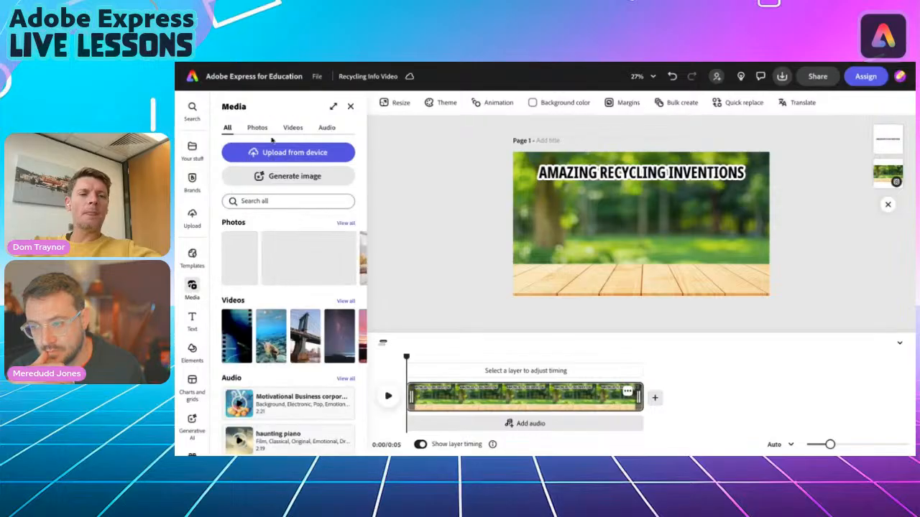
{"action": "left_click", "coordinate": [257, 127]}
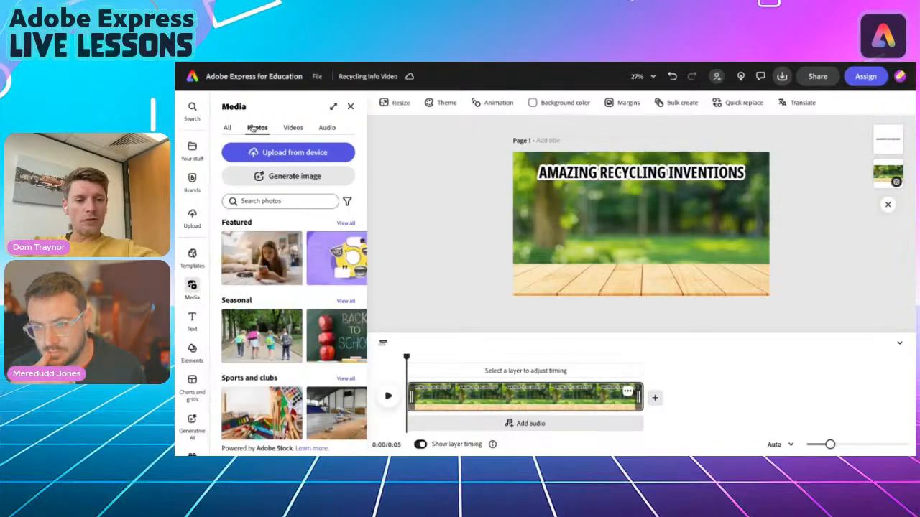
{"action": "left_click", "coordinate": [259, 201]}
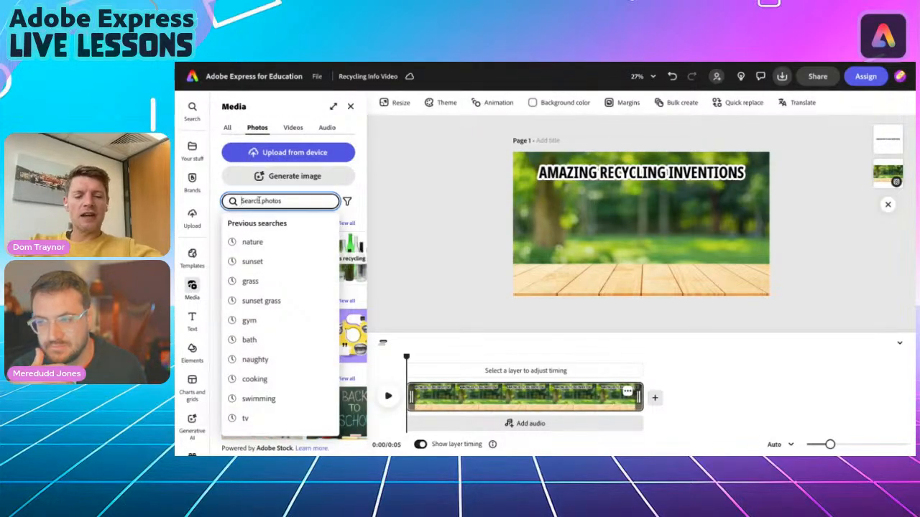
{"action": "type", "text": "recyclin"}
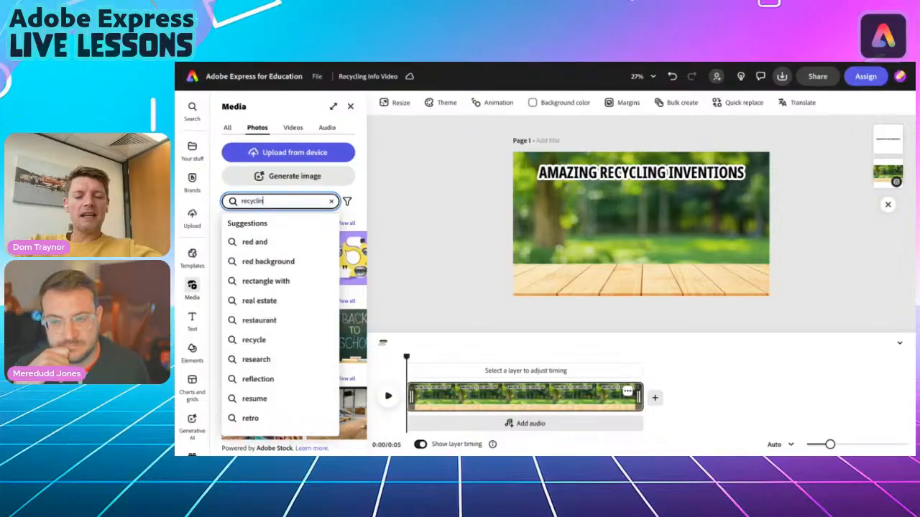
{"action": "type", "text": "g bins"}
{"action": "key", "text": "Return"}
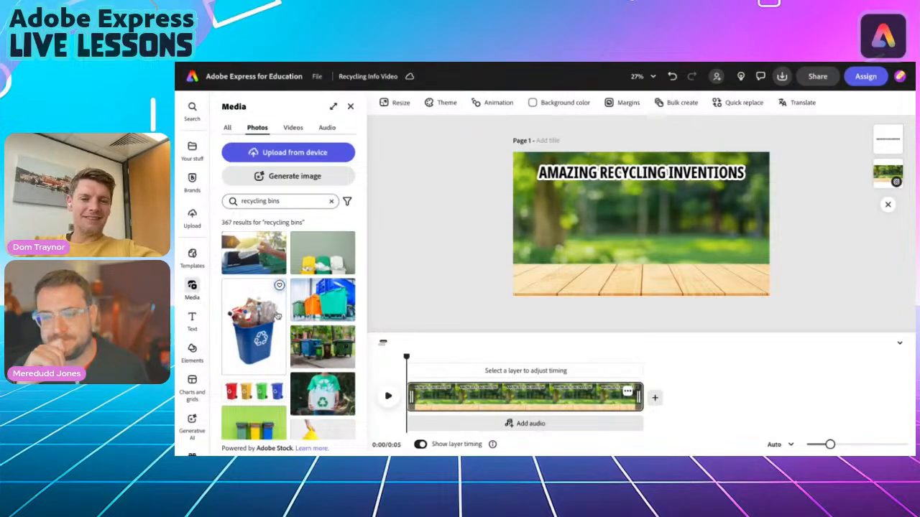
{"action": "scroll", "coordinate": [277, 316], "scroll_direction": "down", "scroll_amount": 3}
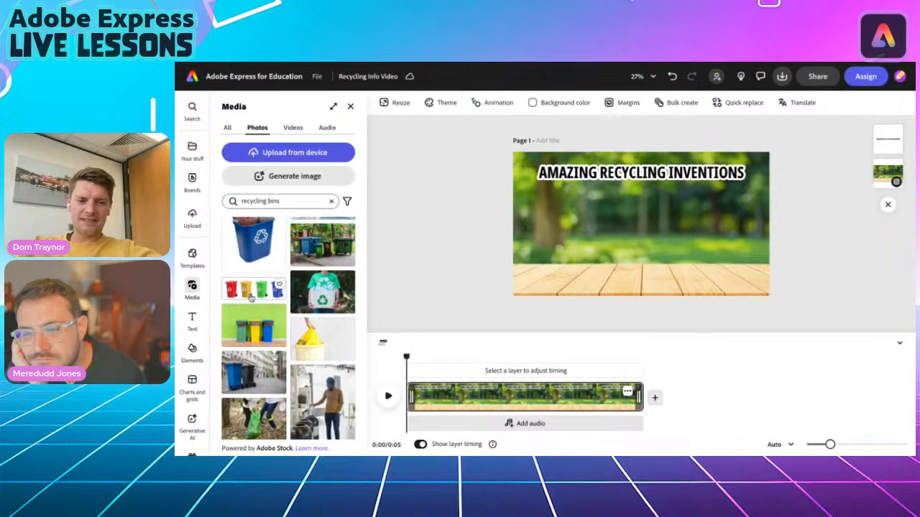
{"action": "left_click", "coordinate": [250, 298]}
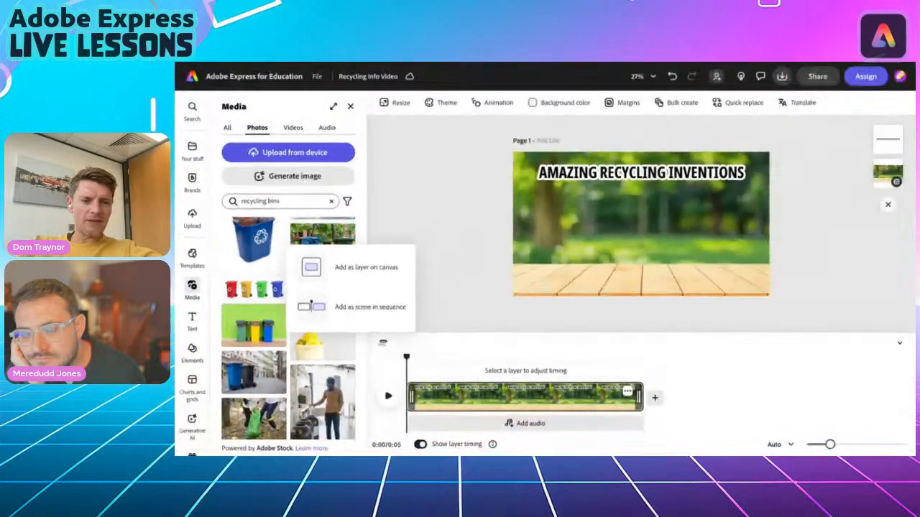
{"action": "left_click", "coordinate": [311, 274]}
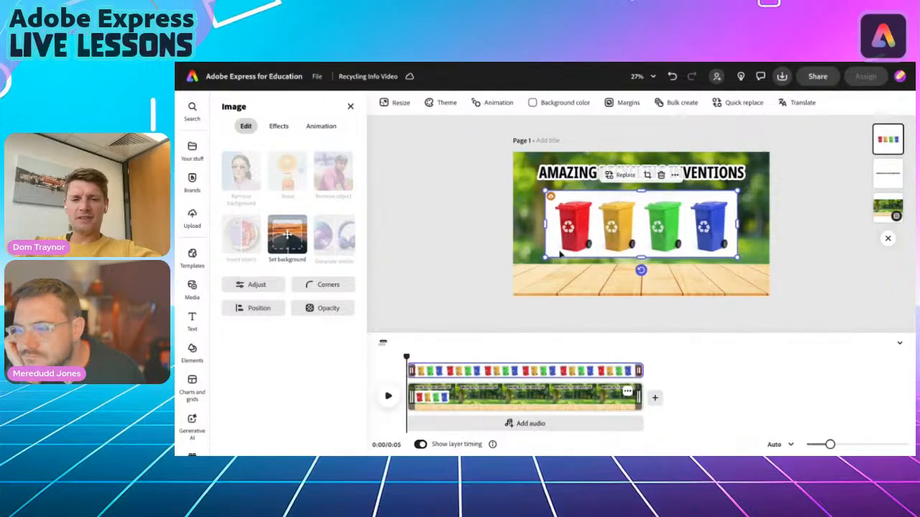
Remove the bins photo's background and enlarge it on the tabletop so only the red, yellow and green bins fit on the page.
{"action": "left_click_drag", "start_coordinate": [547, 257], "coordinate": [509, 271]}
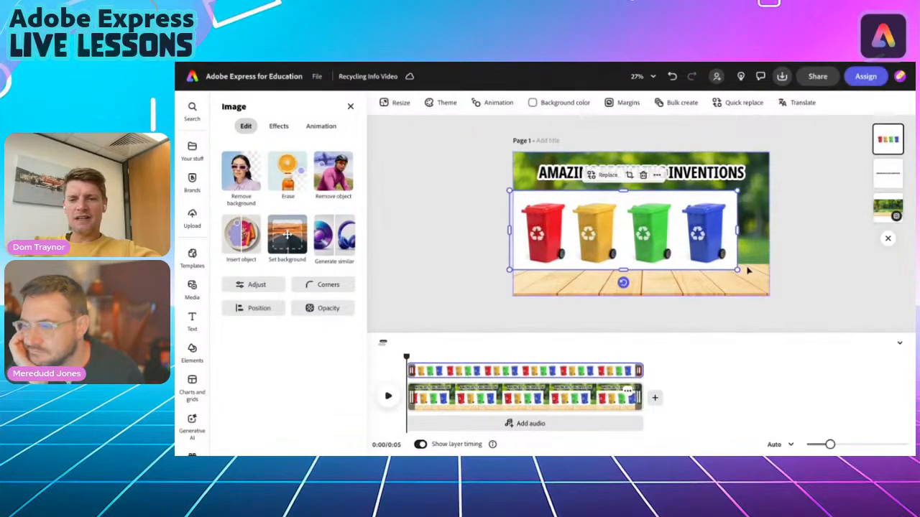
{"action": "left_click_drag", "start_coordinate": [737, 270], "coordinate": [758, 282]}
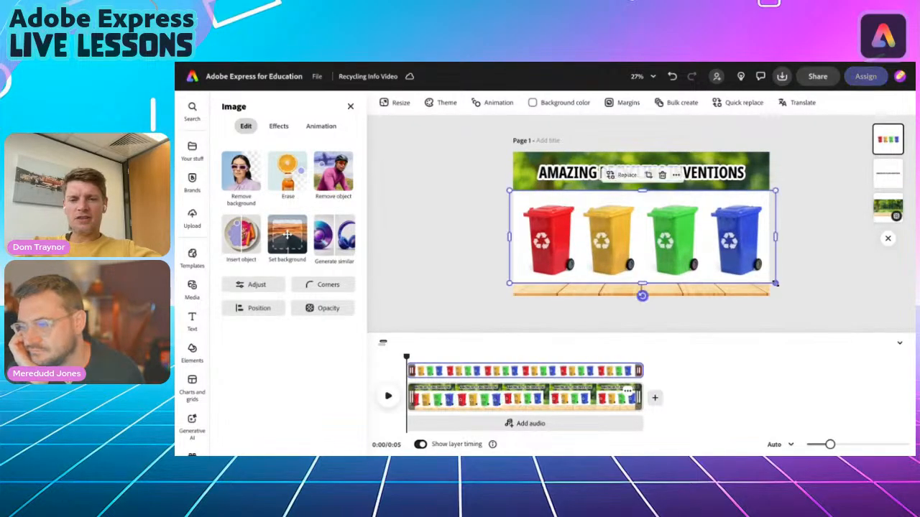
{"action": "left_click_drag", "start_coordinate": [648, 259], "coordinate": [643, 263]}
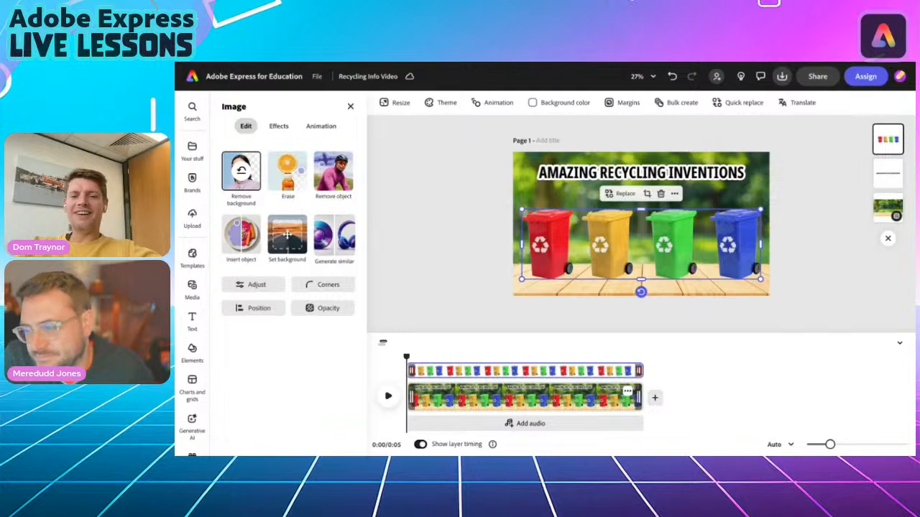
{"action": "left_click", "coordinate": [429, 204]}
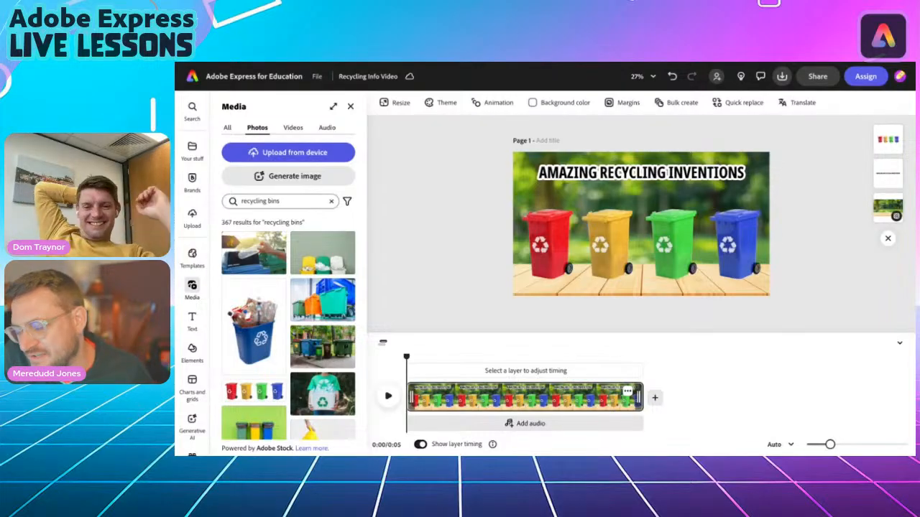
{"action": "left_click", "coordinate": [623, 241]}
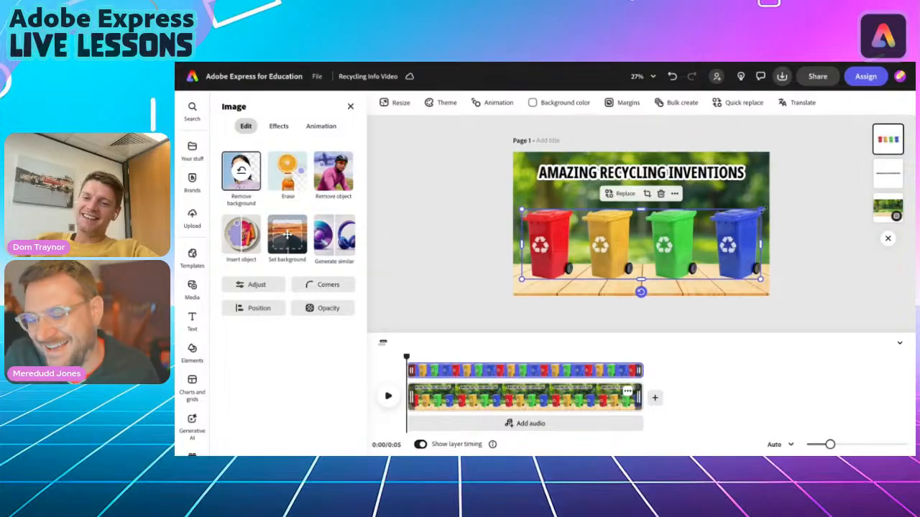
{"action": "left_click_drag", "start_coordinate": [762, 210], "coordinate": [843, 185]}
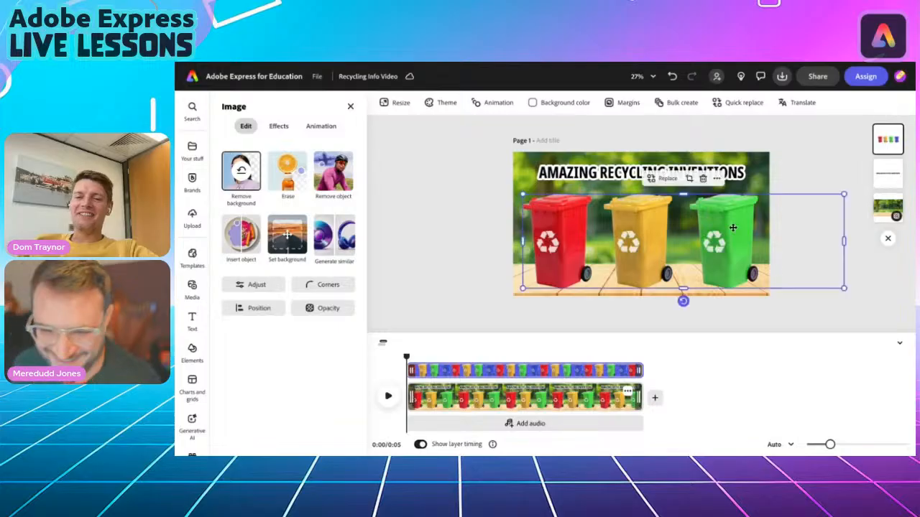
Enlarge the title to nearly the full page width and centre it above the bins.
{"action": "left_click", "coordinate": [548, 180]}
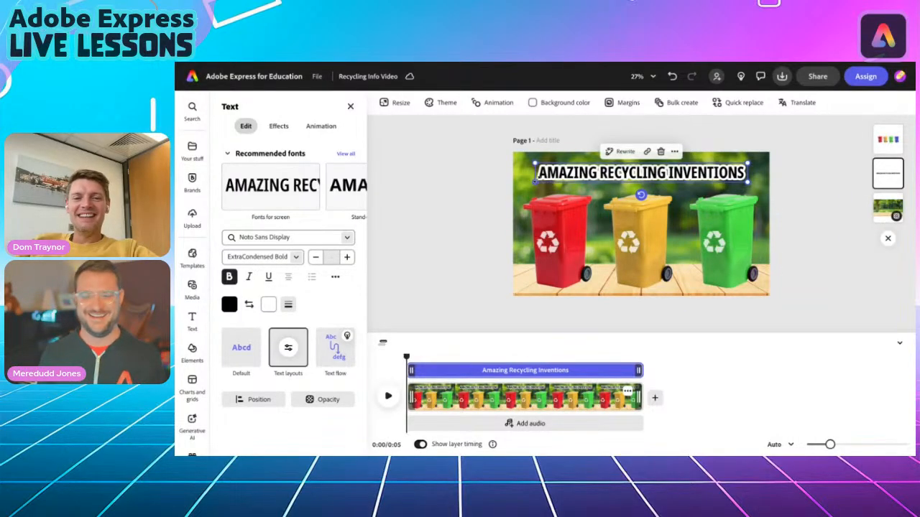
{"action": "left_click_drag", "start_coordinate": [533, 183], "coordinate": [521, 184]}
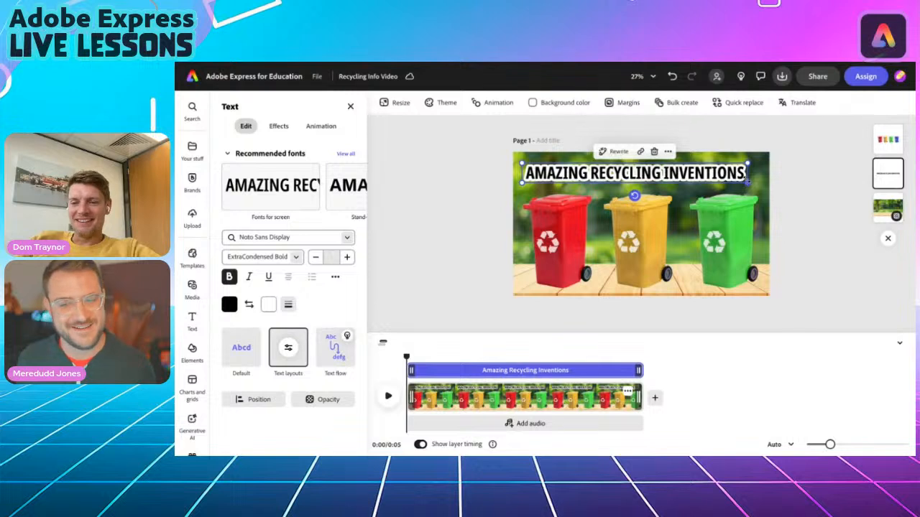
{"action": "left_click_drag", "start_coordinate": [747, 182], "coordinate": [759, 185]}
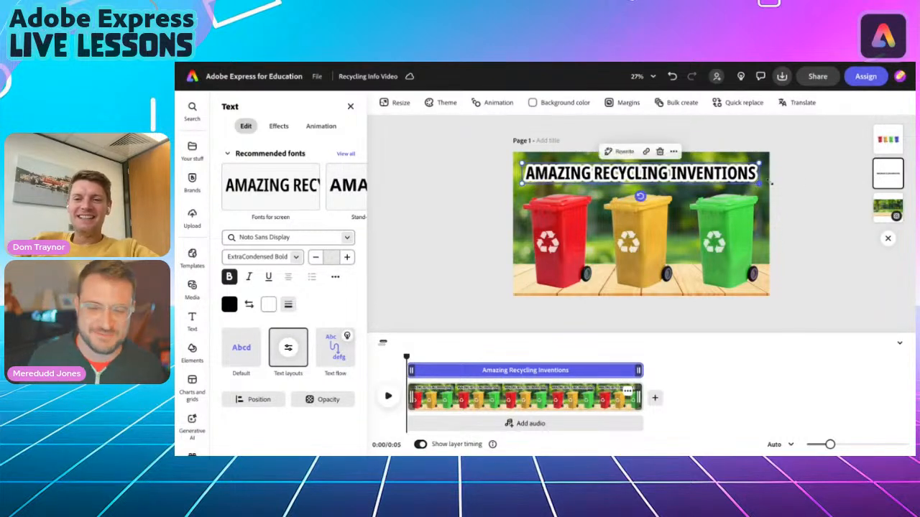
{"action": "left_click_drag", "start_coordinate": [697, 175], "coordinate": [699, 172]}
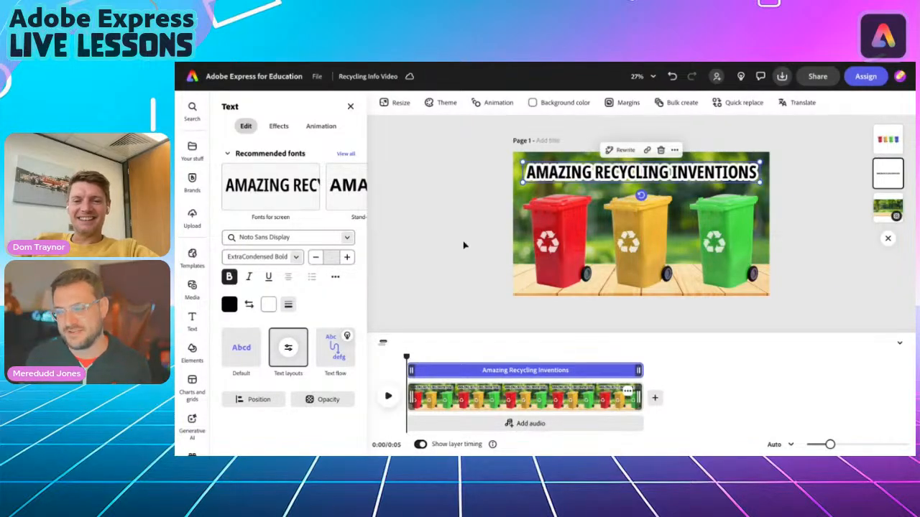
{"action": "left_click", "coordinate": [463, 245]}
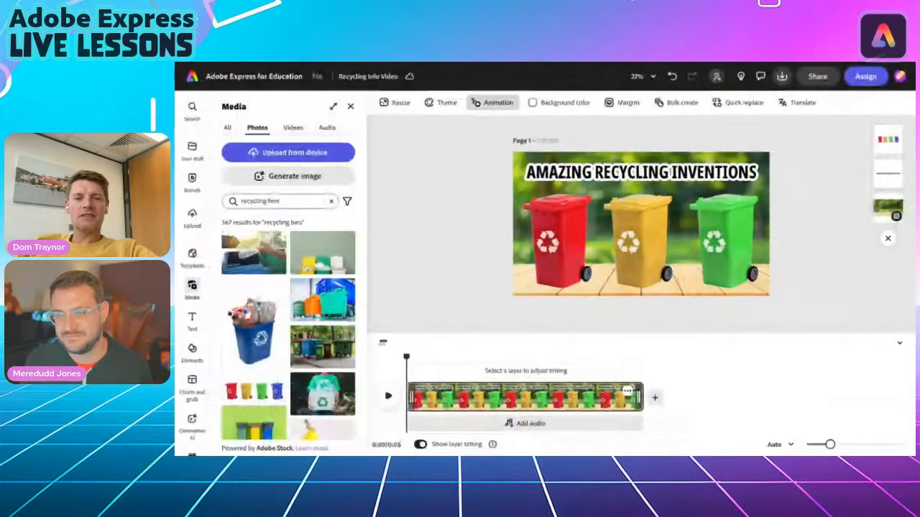
Apply the Glide animation to all text and objects, and replace it with the text-only Random fade animation.
{"action": "left_click", "coordinate": [493, 102]}
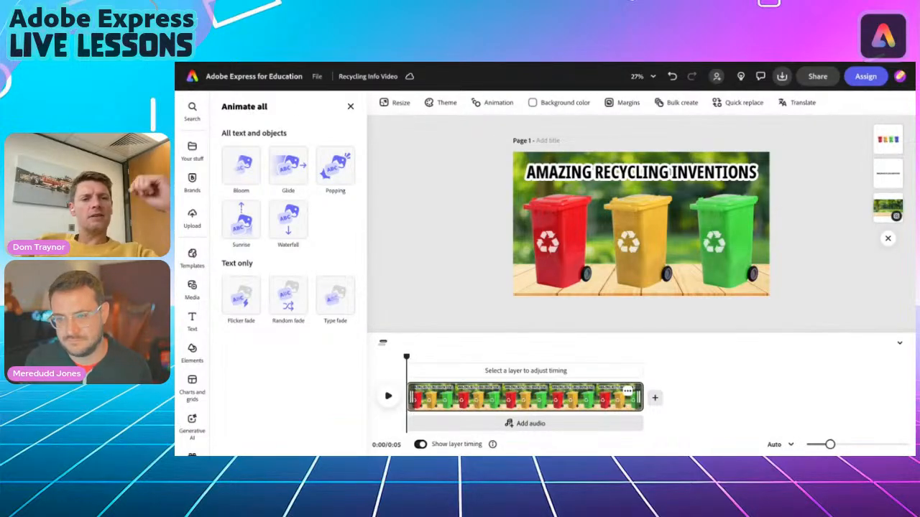
{"action": "left_click", "coordinate": [285, 172]}
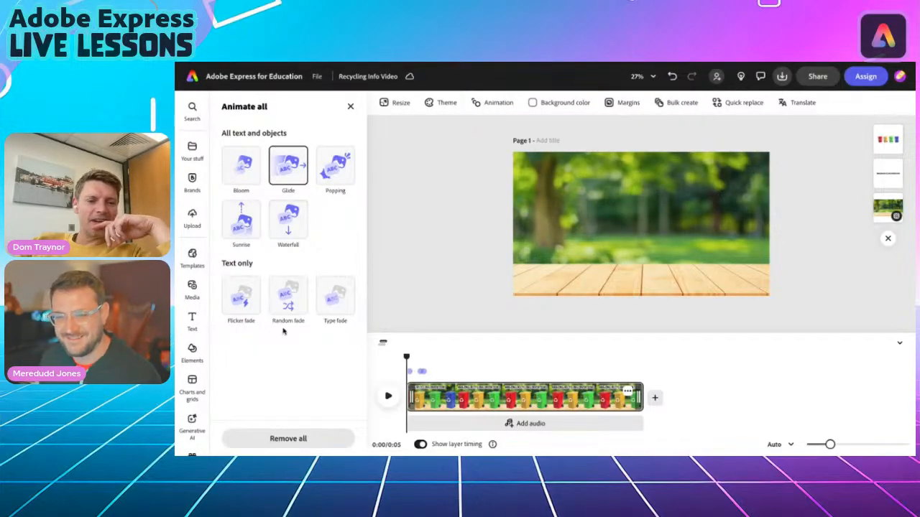
{"action": "left_click", "coordinate": [287, 301]}
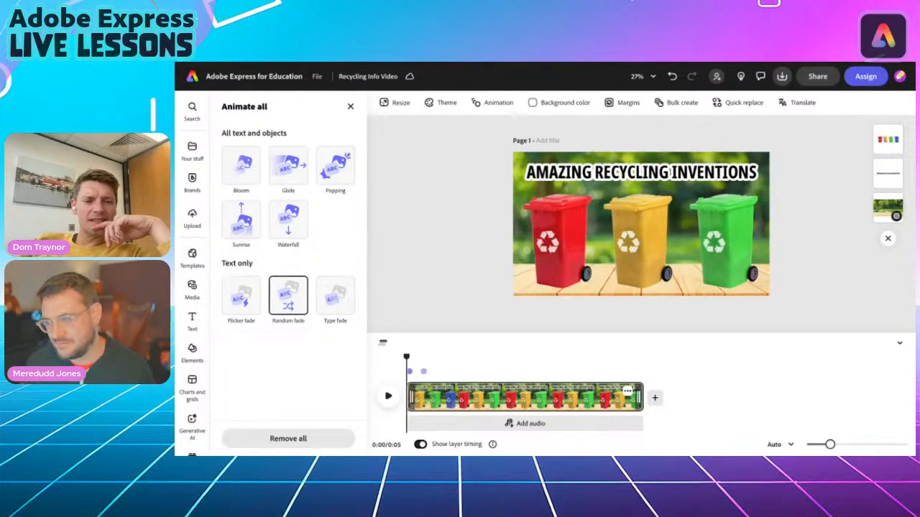
Apply the Waterfall animation to all text and objects on the page.
{"action": "left_click", "coordinate": [286, 228]}
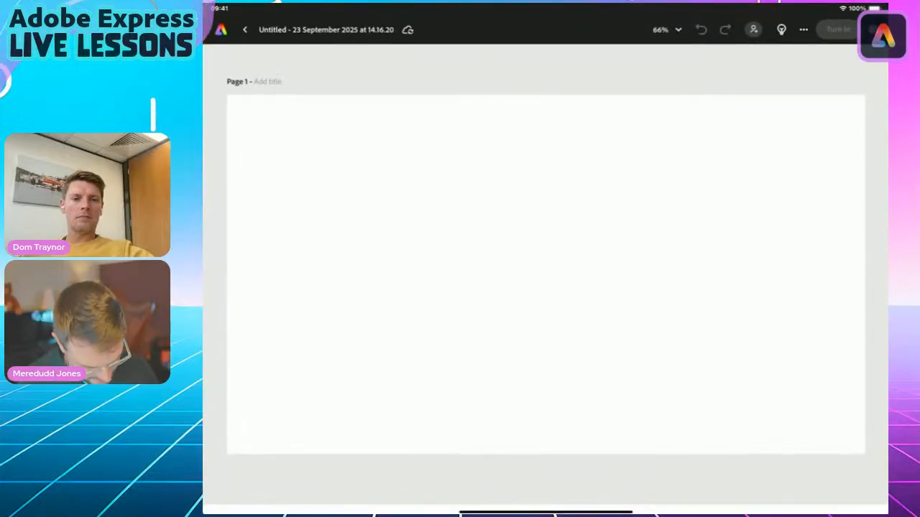
Restart Adobe Express on the iPad and create a new blank video project.
{"action": "left_click_drag", "start_coordinate": [546, 511], "coordinate": [545, 288]}
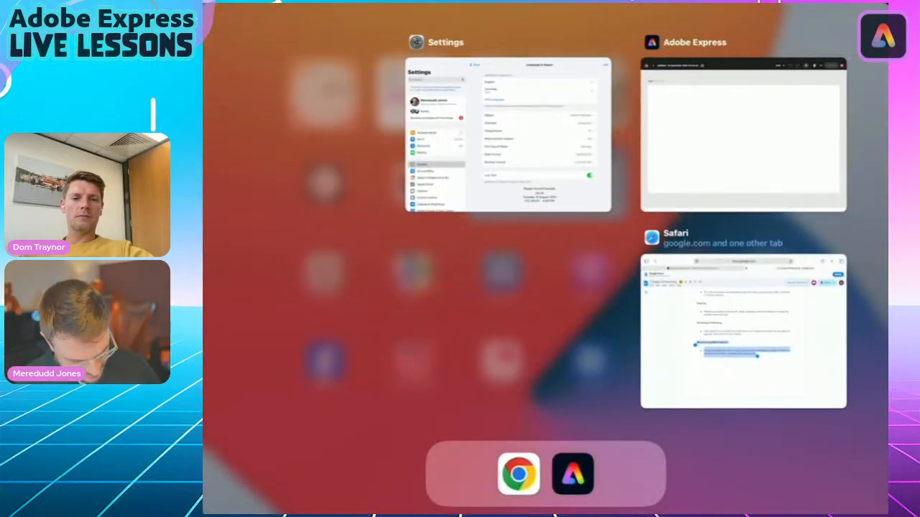
{"action": "left_click_drag", "start_coordinate": [743, 134], "coordinate": [756, 7]}
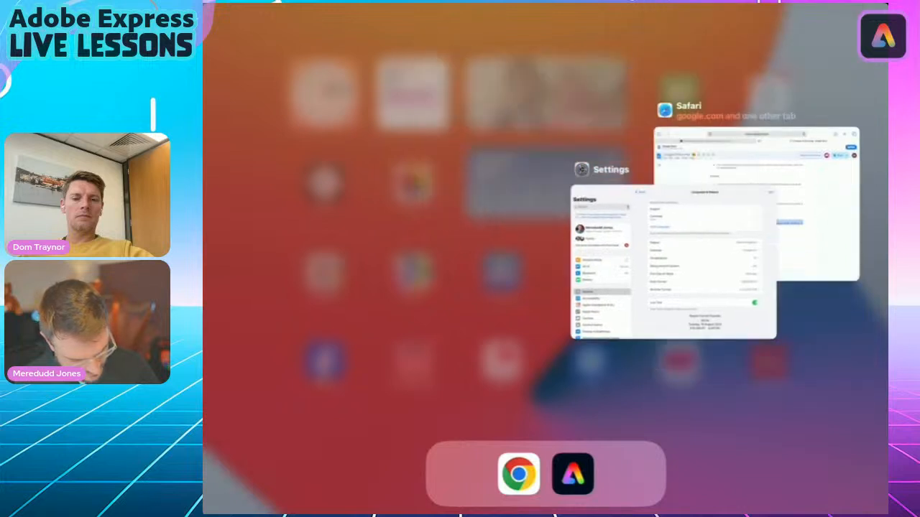
{"action": "left_click", "coordinate": [572, 475]}
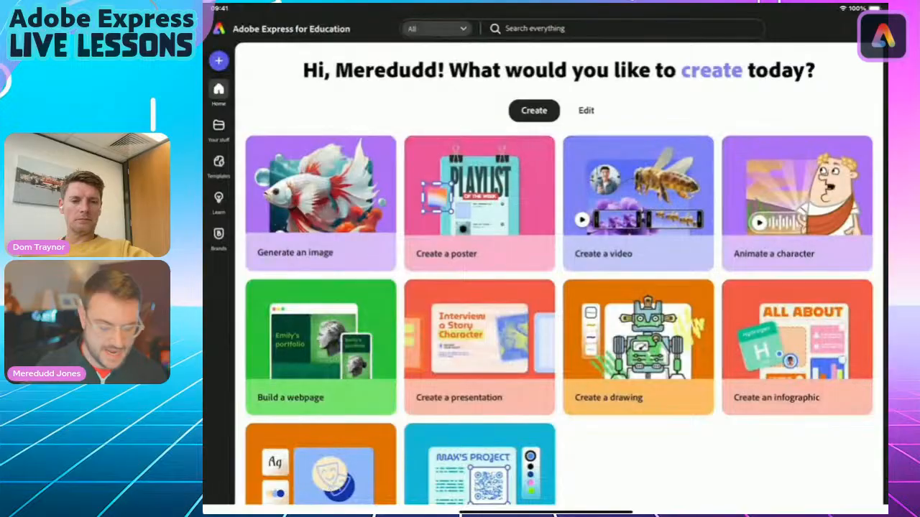
{"action": "left_click", "coordinate": [638, 202]}
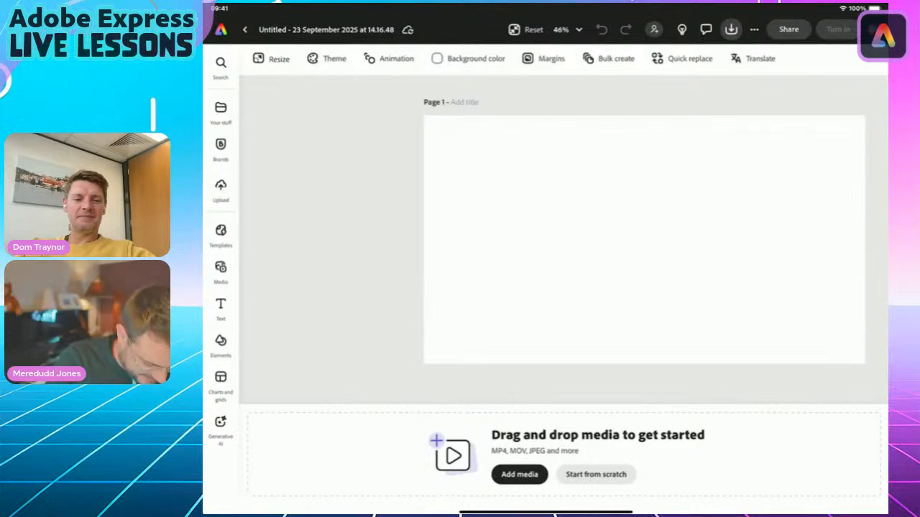
Search the background elements for "Recycling" and set the blue recycling bin with crumpled paper as the page background.
{"action": "left_click", "coordinate": [220, 341]}
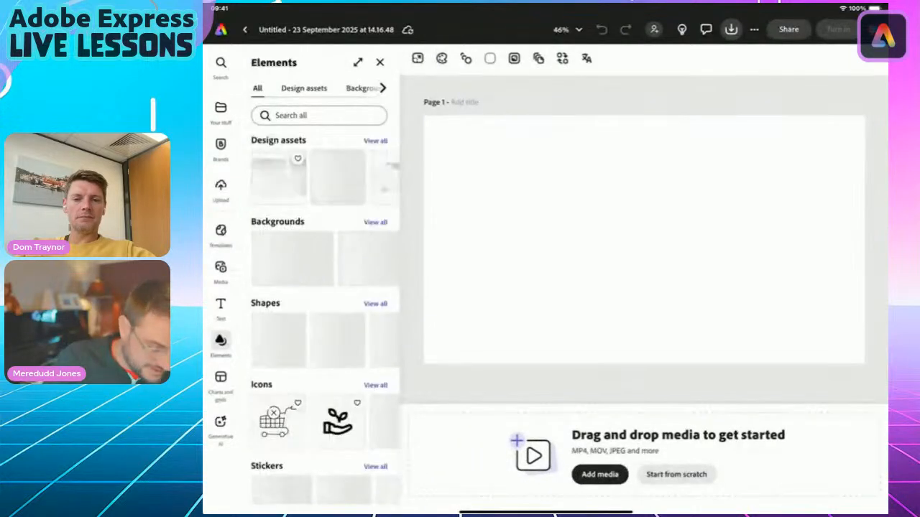
{"action": "left_click", "coordinate": [375, 222]}
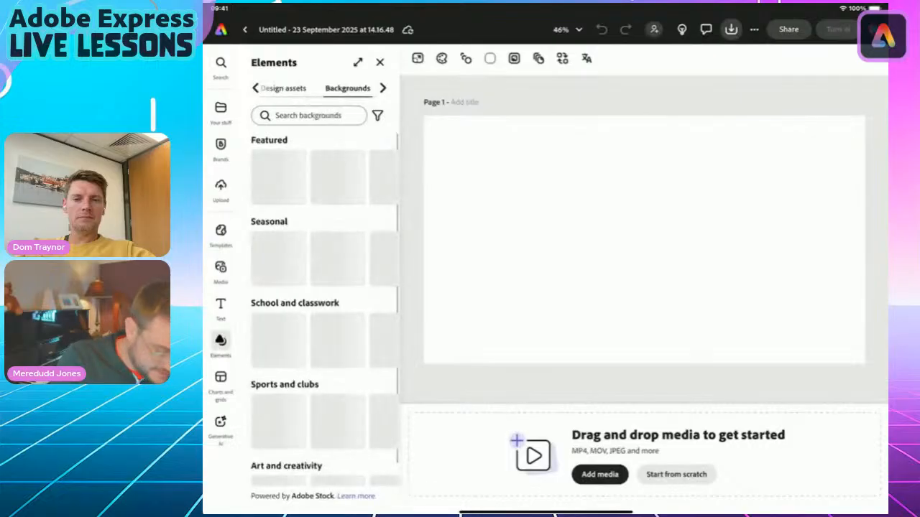
{"action": "left_click", "coordinate": [309, 115]}
{"action": "type", "text": "Recyl"}
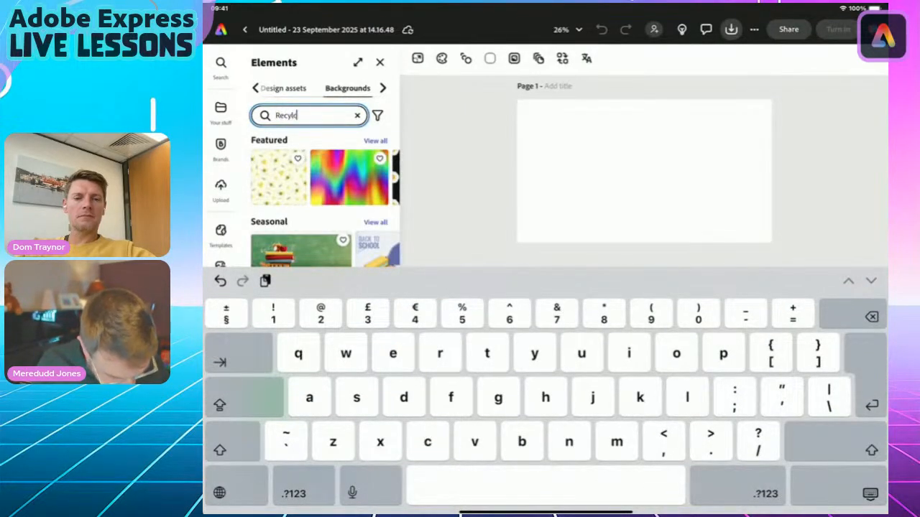
{"action": "key", "text": "BackSpace"}
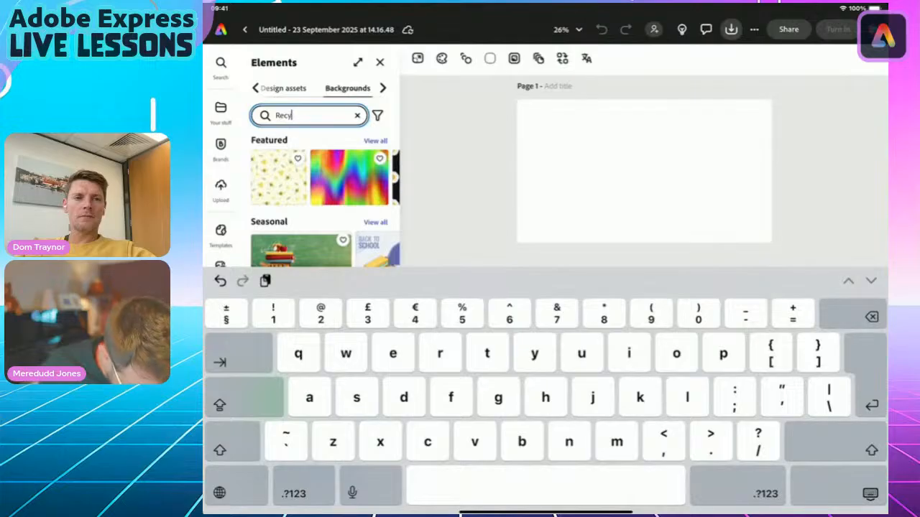
{"action": "type", "text": "cli"}
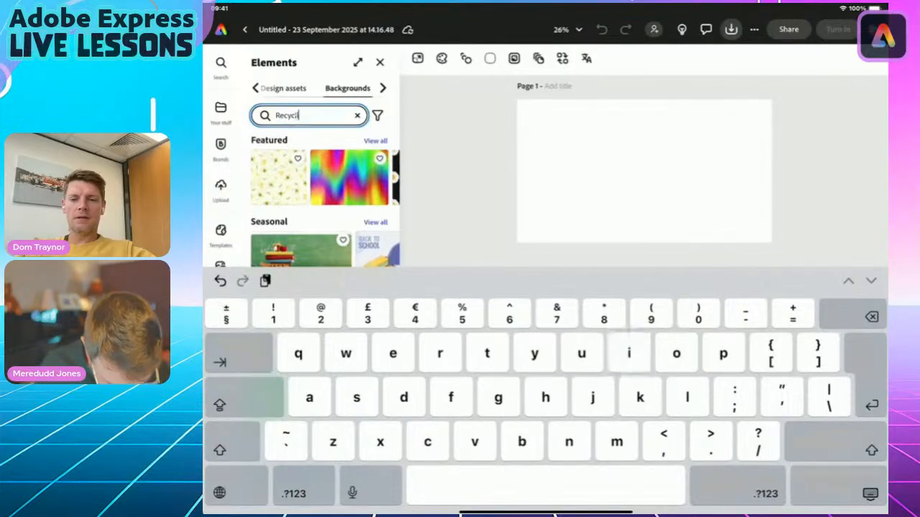
{"action": "type", "text": "ng"}
{"action": "key", "text": "Return"}
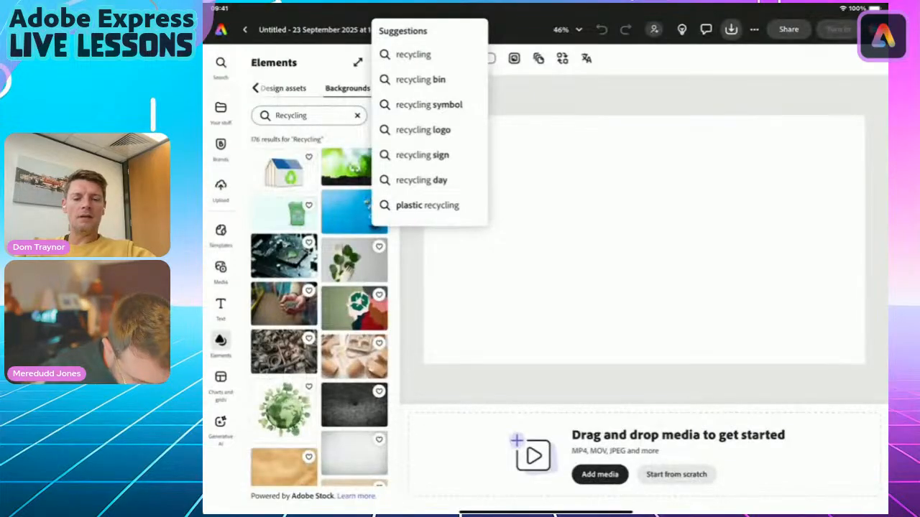
{"action": "scroll", "coordinate": [319, 309], "scroll_direction": "down", "scroll_amount": 3}
{"action": "scroll", "coordinate": [319, 309], "scroll_direction": "up", "scroll_amount": 4}
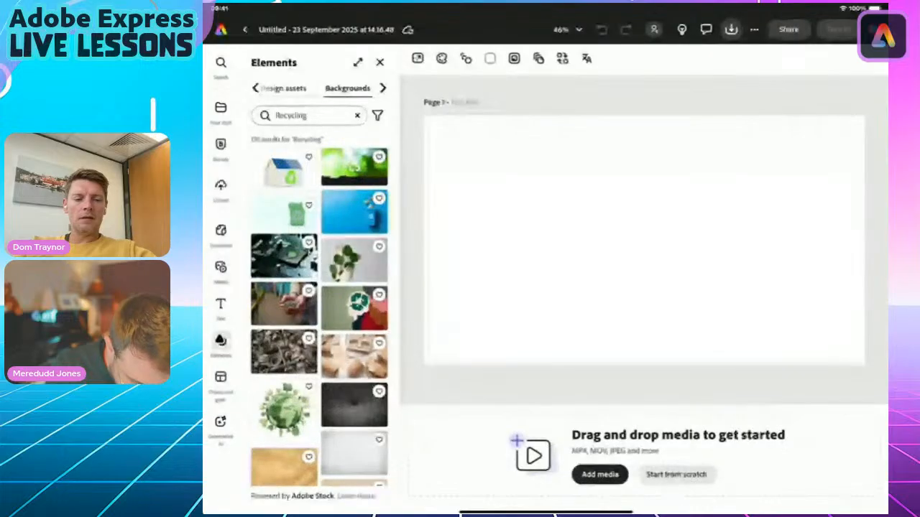
{"action": "left_click", "coordinate": [354, 211]}
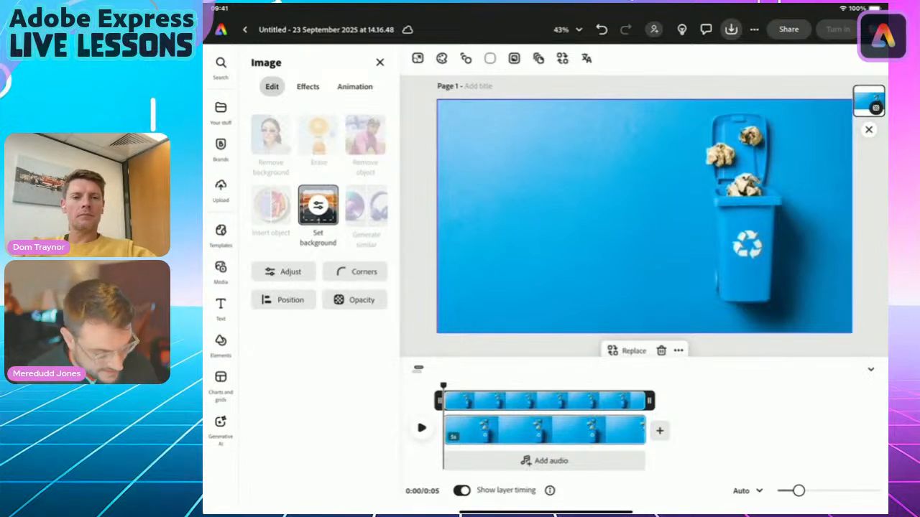
Add a text box to the page reading "Amazing Recycling Inventions!".
{"action": "left_click", "coordinate": [221, 303]}
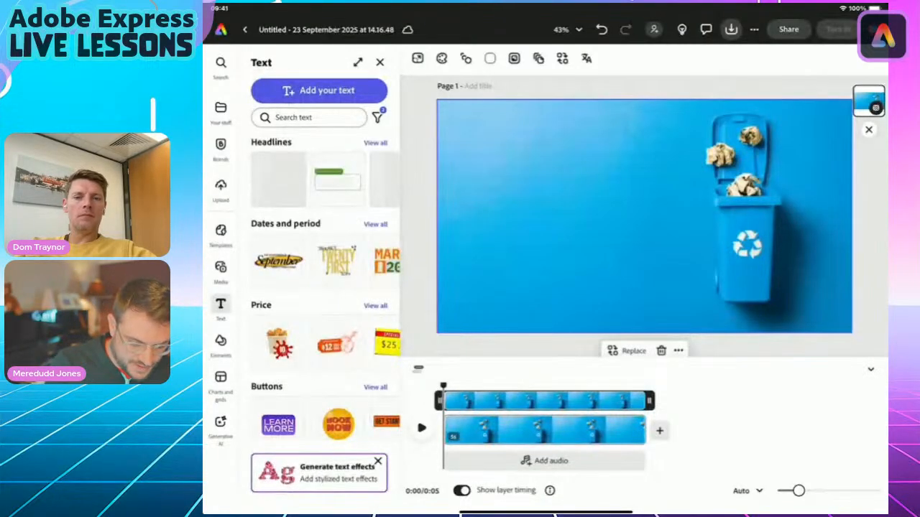
{"action": "left_click", "coordinate": [318, 90]}
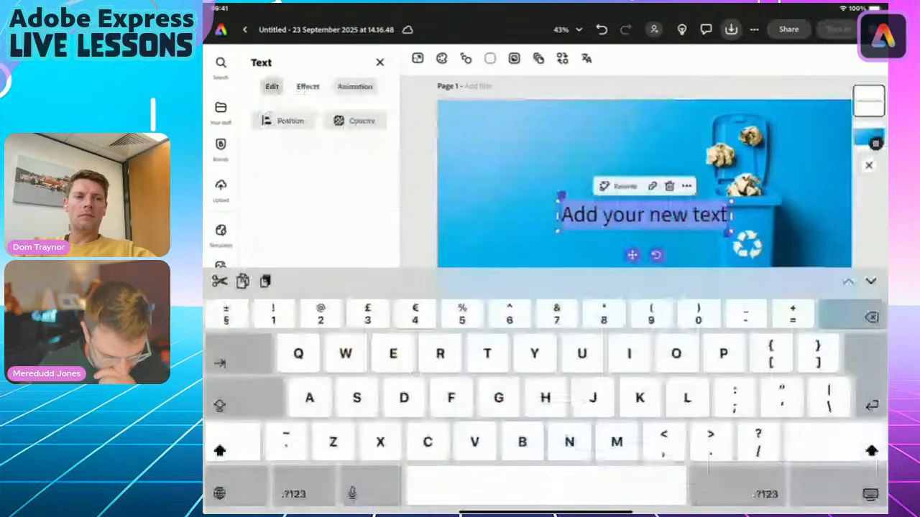
{"action": "type", "text": "Amaz"}
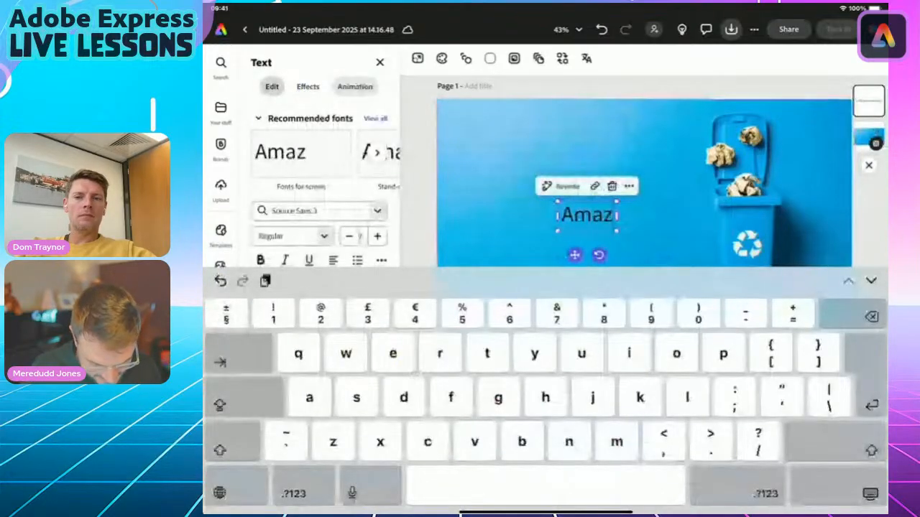
{"action": "type", "text": "ing "}
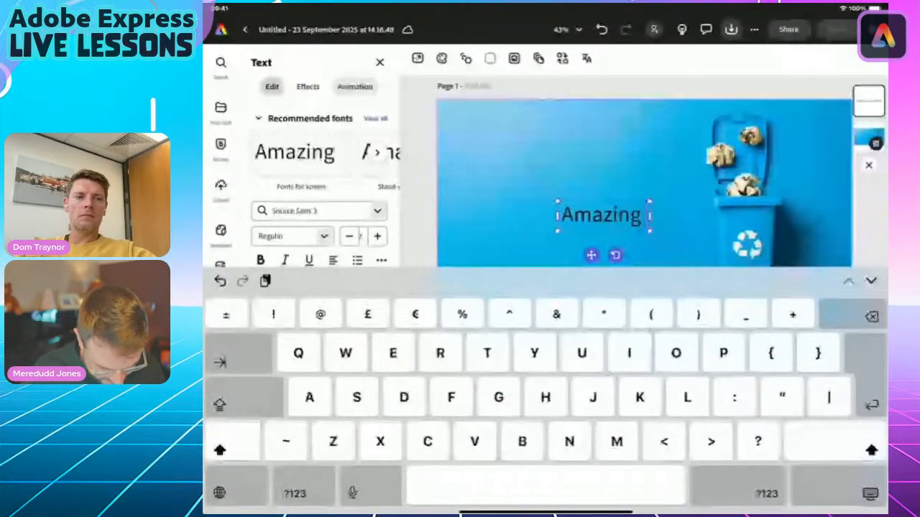
{"action": "type", "text": "Recyc"}
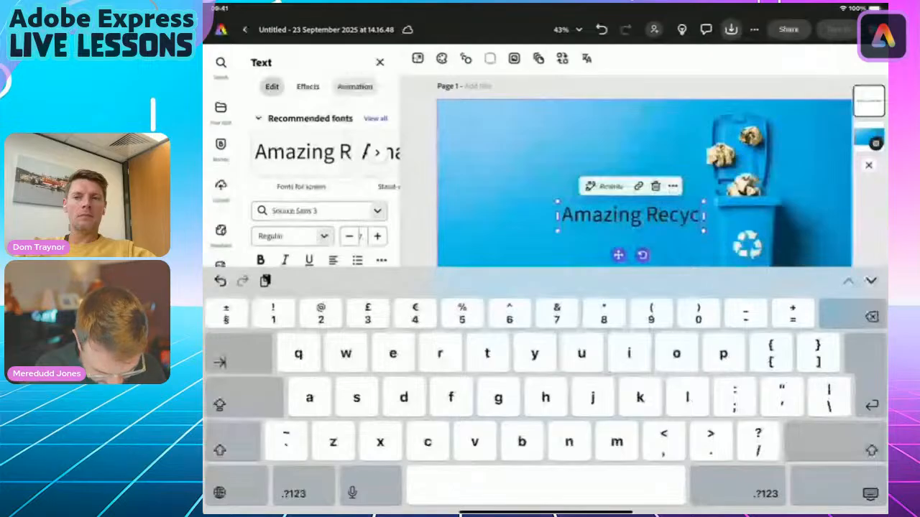
{"action": "type", "text": "ling I"}
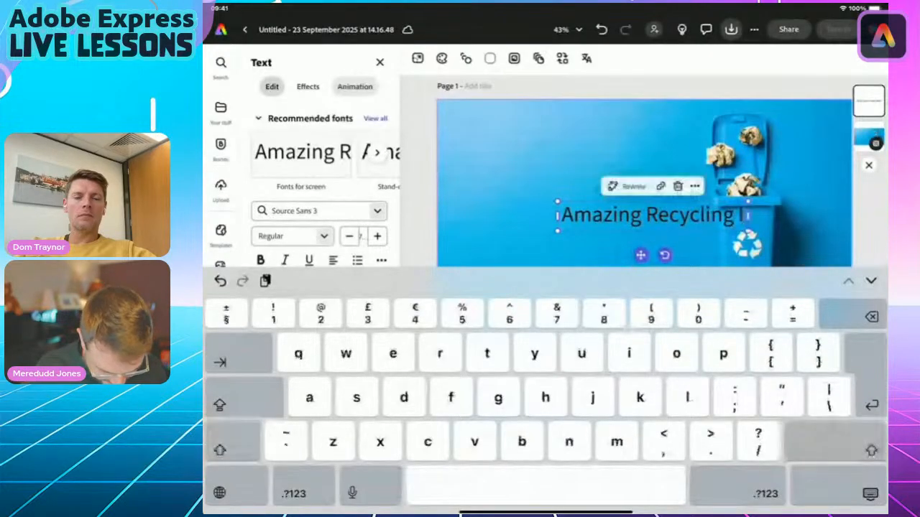
{"action": "type", "text": "nventio"}
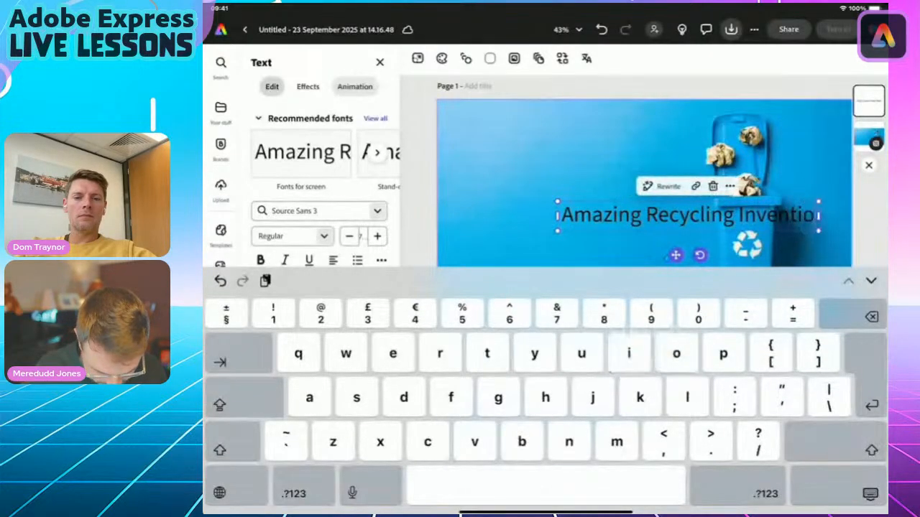
{"action": "type", "text": "ns"}
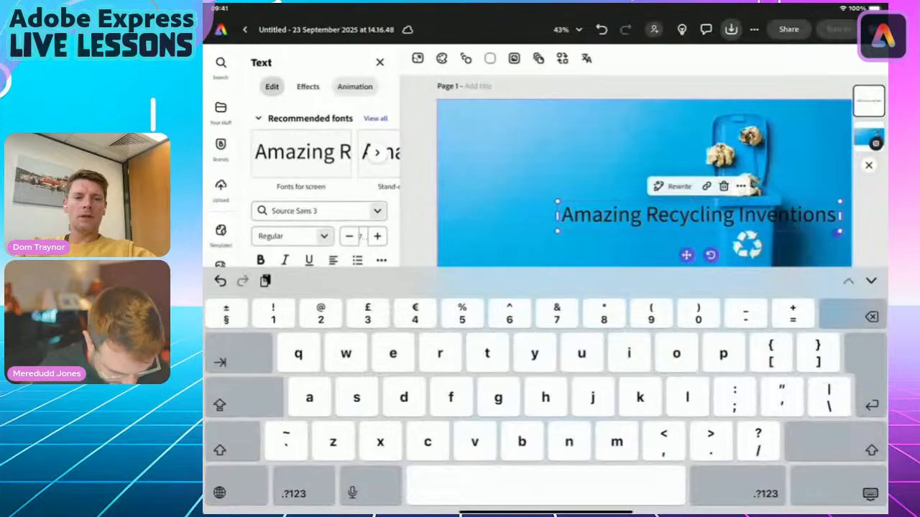
{"action": "type", "text": "!"}
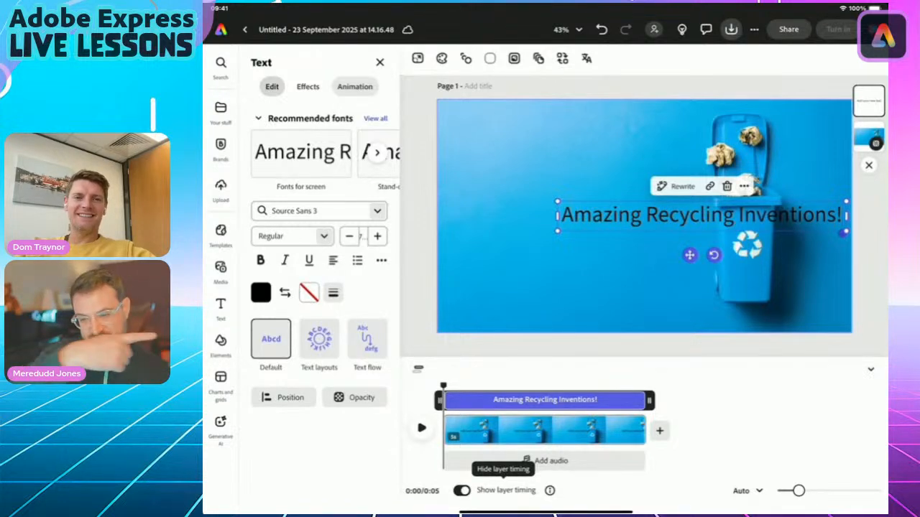
Apply the Dynamic text layout to the title and reposition and resize it to fill three lines in the empty space beside the bin.
{"action": "left_click", "coordinate": [319, 338]}
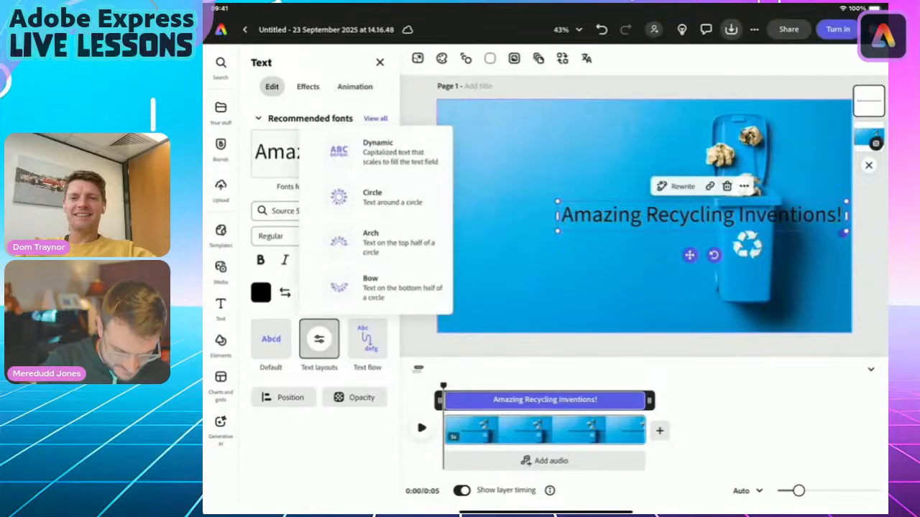
{"action": "left_click", "coordinate": [369, 146]}
{"action": "left_click_drag", "start_coordinate": [702, 210], "coordinate": [589, 154]}
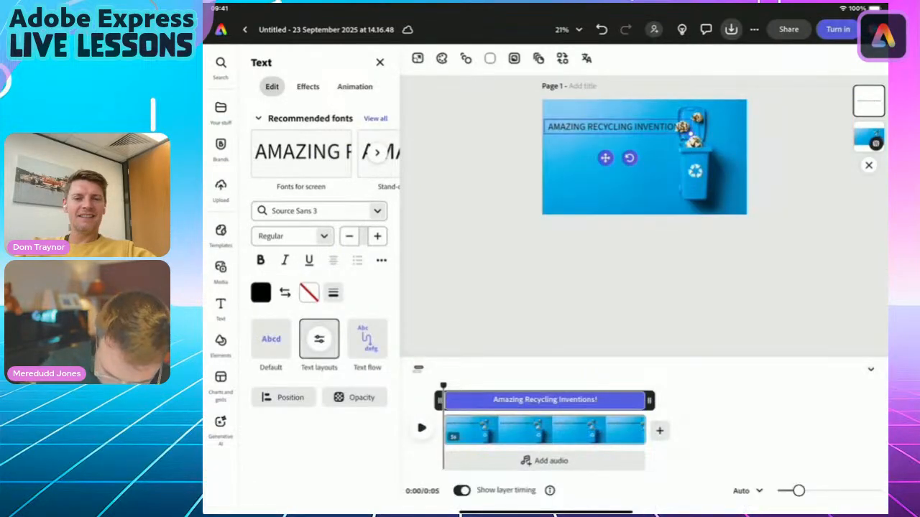
{"action": "scroll", "coordinate": [644, 157], "scroll_direction": "up", "scroll_amount": 5}
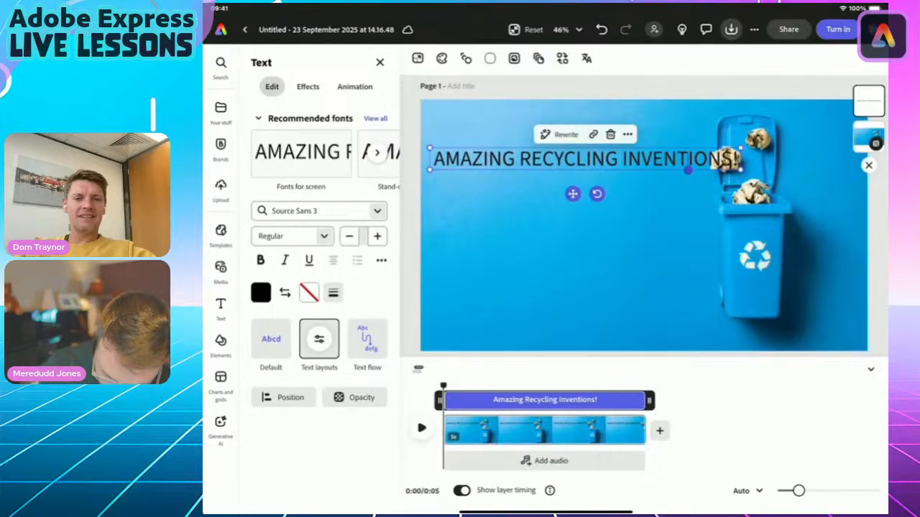
{"action": "left_click_drag", "start_coordinate": [739, 168], "coordinate": [687, 335]}
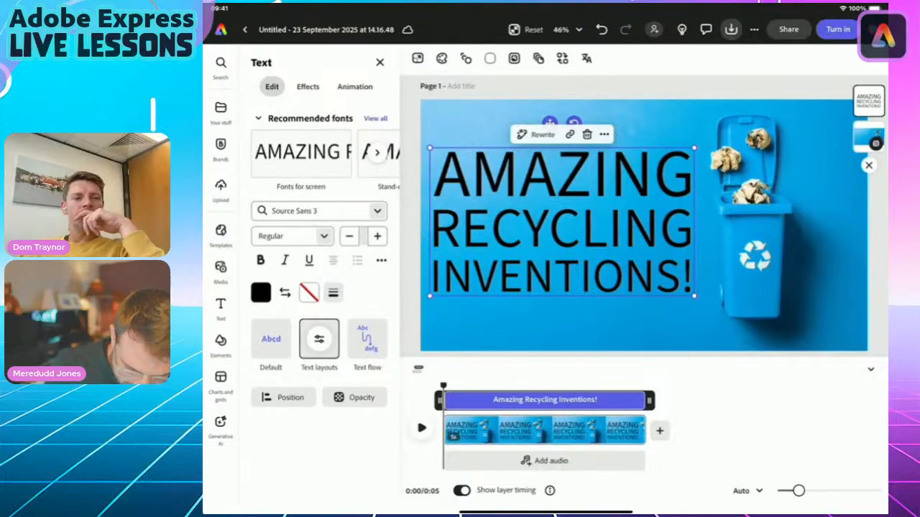
Browse the recommended fonts and set the title's font to Rubik Mono One Regular.
{"action": "left_click", "coordinate": [375, 118]}
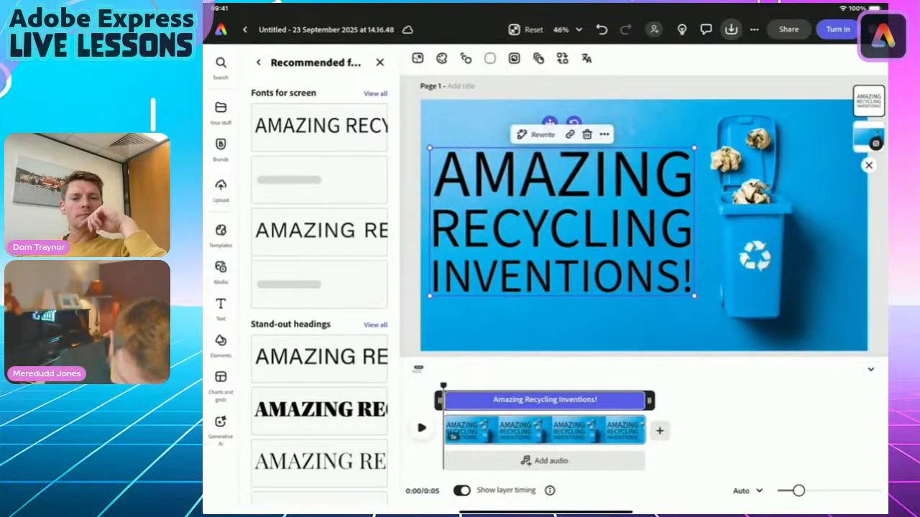
{"action": "scroll", "coordinate": [319, 287], "scroll_direction": "down", "scroll_amount": 5}
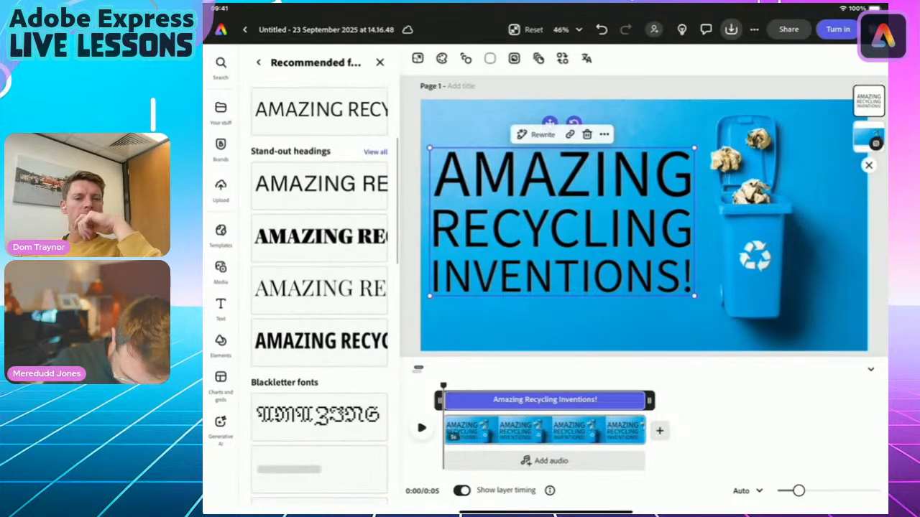
{"action": "scroll", "coordinate": [319, 287], "scroll_direction": "down", "scroll_amount": 8}
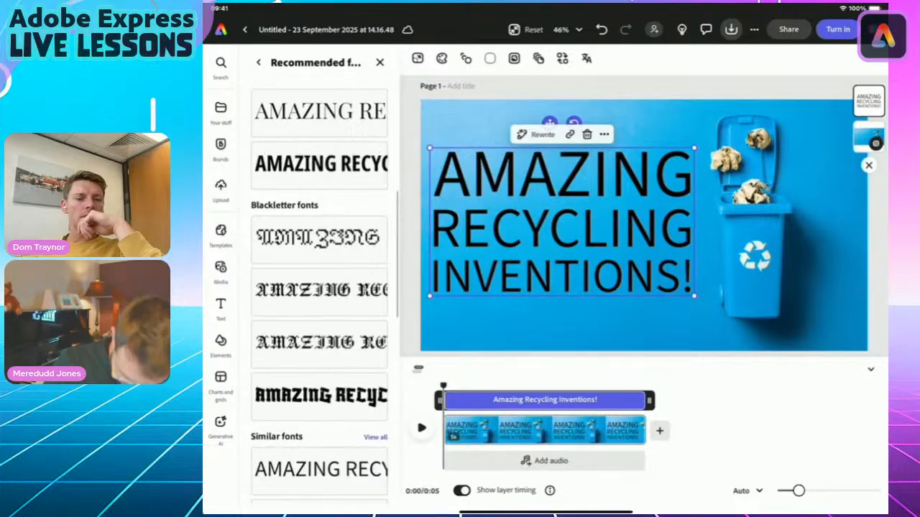
{"action": "scroll", "coordinate": [319, 287], "scroll_direction": "down", "scroll_amount": 4}
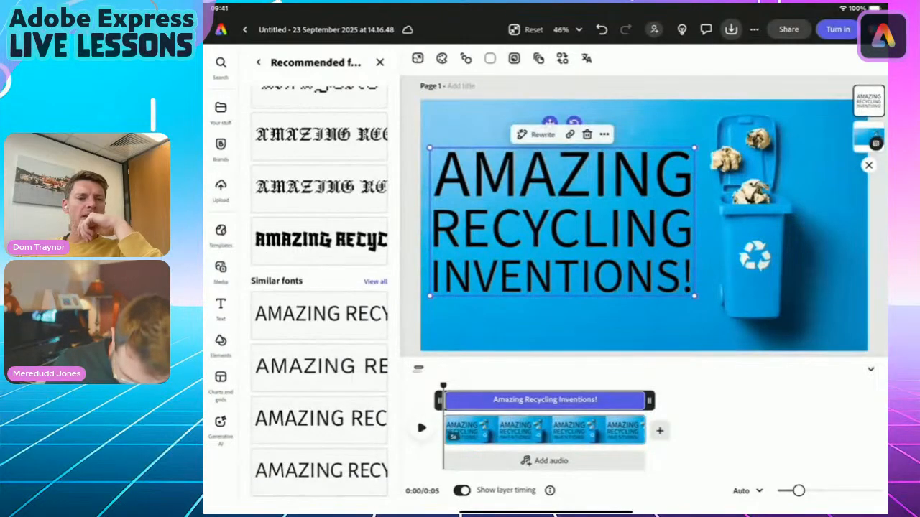
{"action": "scroll", "coordinate": [319, 287], "scroll_direction": "down", "scroll_amount": 10}
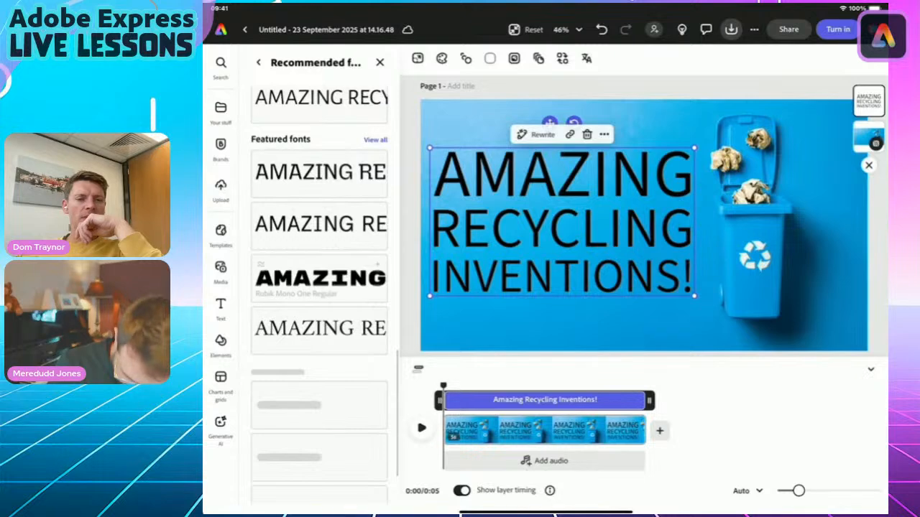
{"action": "left_click", "coordinate": [320, 278]}
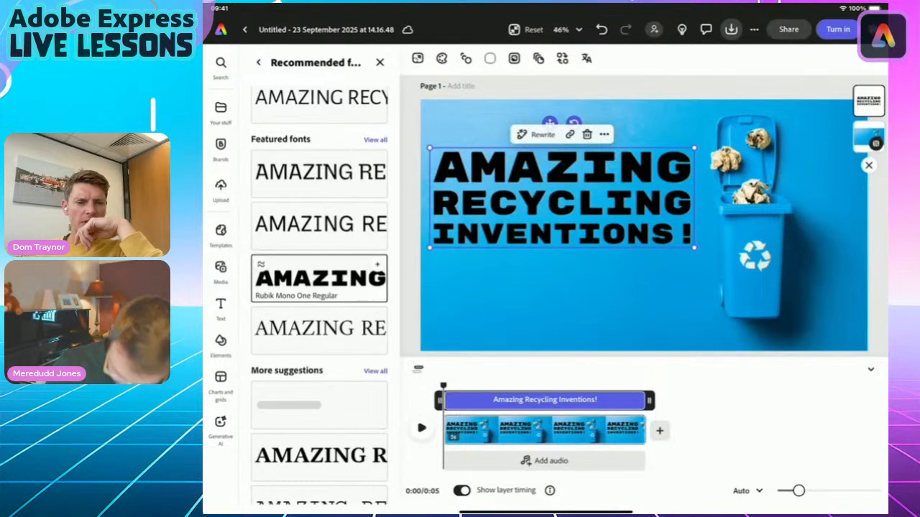
{"action": "scroll", "coordinate": [319, 287], "scroll_direction": "down", "scroll_amount": 3}
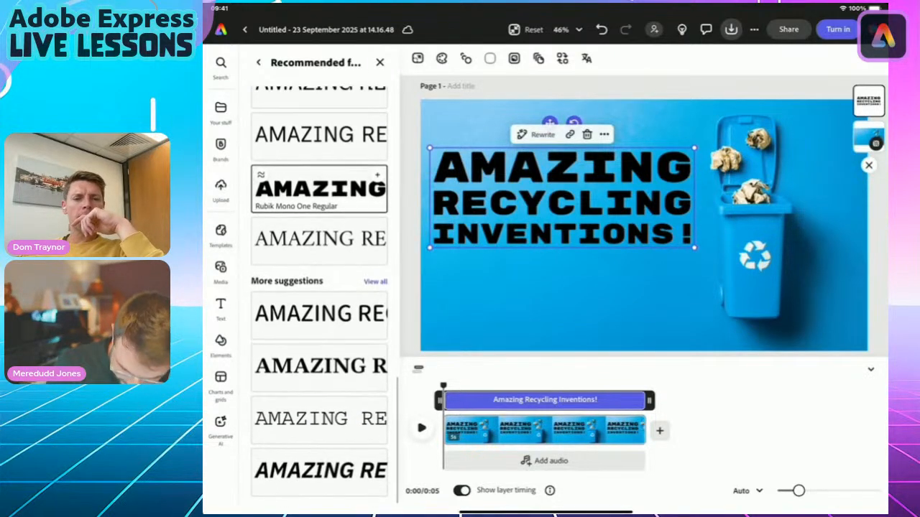
{"action": "left_click", "coordinate": [380, 62]}
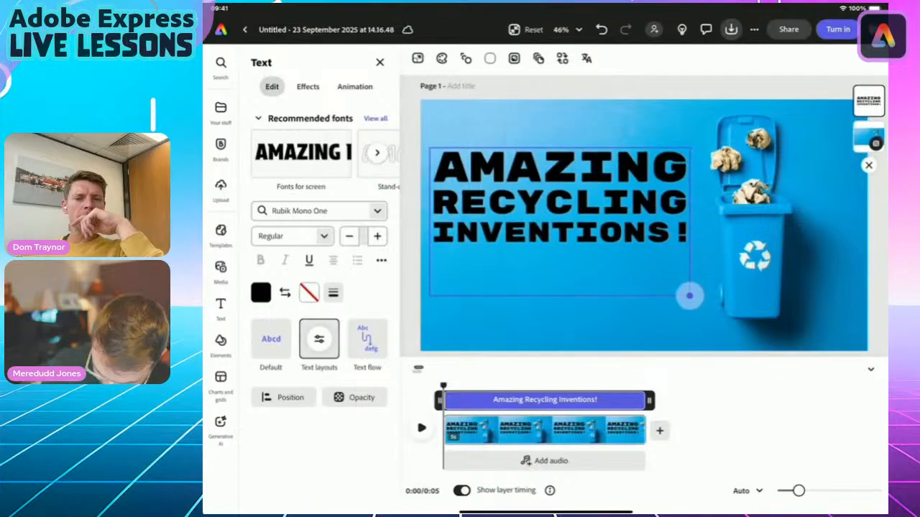
Move the title slightly lower beside the bin and rotate it to about -15°.
{"action": "left_click_drag", "start_coordinate": [561, 195], "coordinate": [580, 232]}
{"action": "left_click_drag", "start_coordinate": [591, 160], "coordinate": [572, 161]}
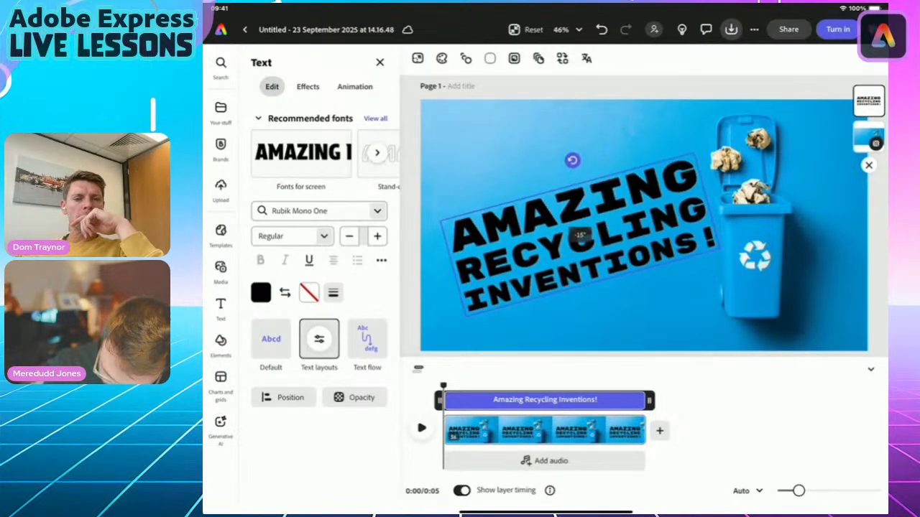
Move the tilted title up and left, away from the recycling bin, and change its fill to white.
{"action": "left_click_drag", "start_coordinate": [579, 236], "coordinate": [575, 217]}
{"action": "mouse_move", "coordinate": [562, 208]}
{"action": "left_mouse_down"}
{"action": "mouse_move", "coordinate": [569, 220]}
{"action": "mouse_move", "coordinate": [560, 211]}
{"action": "left_mouse_up"}
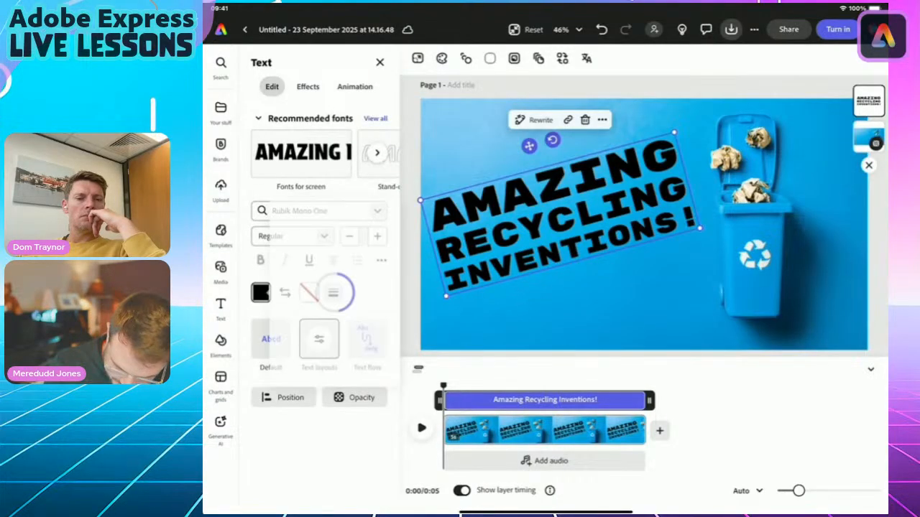
{"action": "left_click", "coordinate": [260, 292]}
{"action": "left_click", "coordinate": [314, 264]}
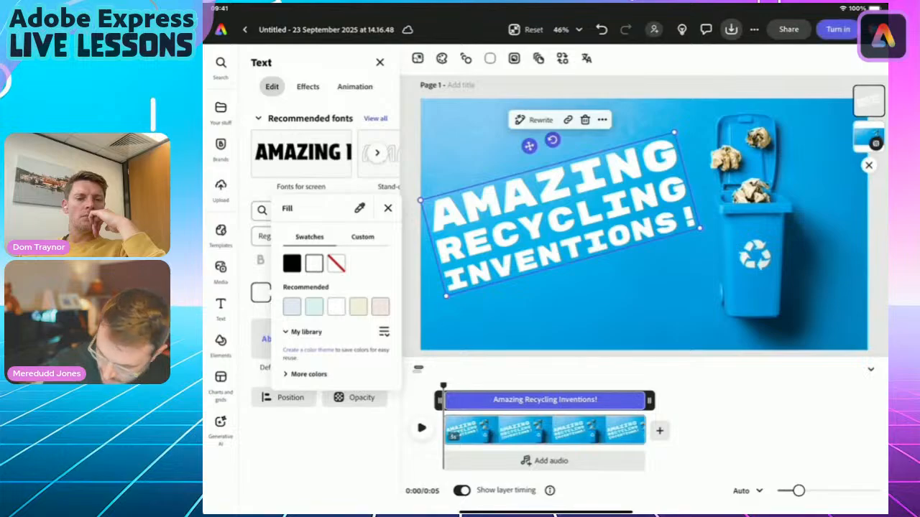
{"action": "left_click", "coordinate": [261, 293]}
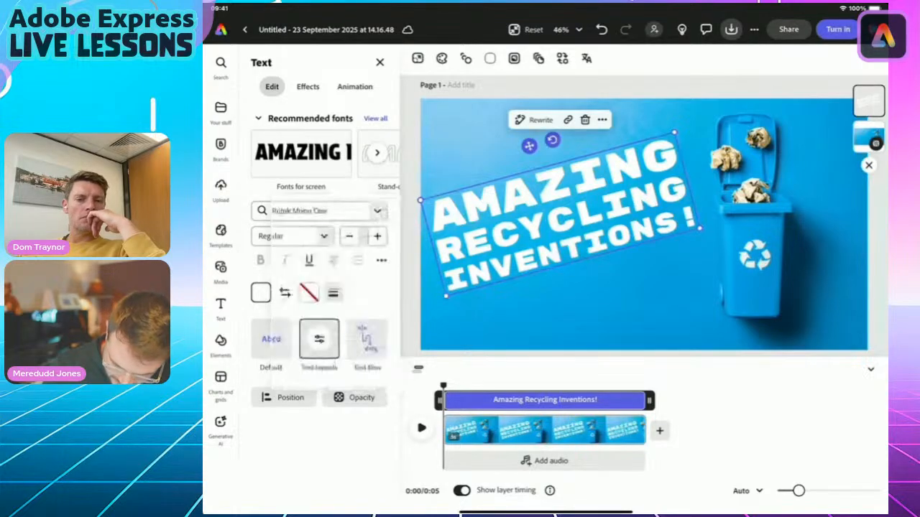
Give the title text a thick outline and colour the outline dark blue.
{"action": "left_click", "coordinate": [333, 292]}
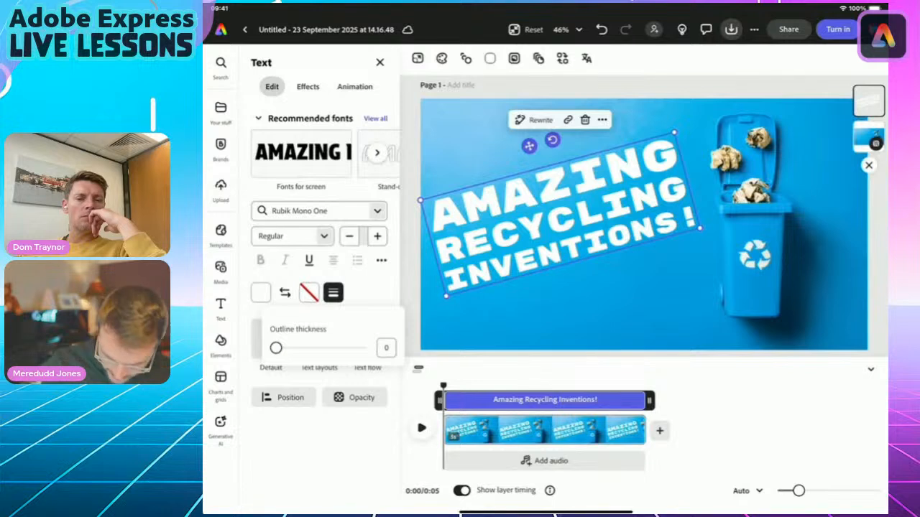
{"action": "left_click_drag", "start_coordinate": [275, 348], "coordinate": [359, 347]}
{"action": "left_click", "coordinate": [333, 292]}
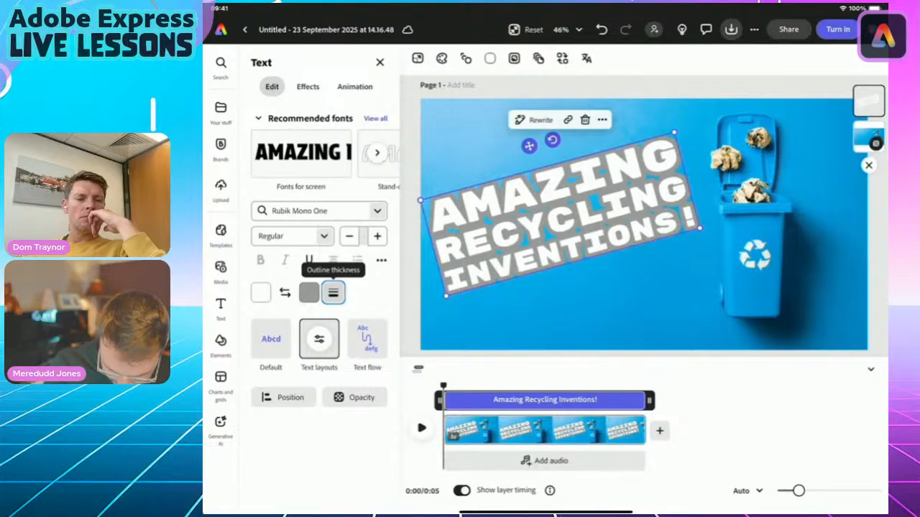
{"action": "left_click", "coordinate": [309, 293]}
{"action": "left_click", "coordinate": [353, 374]}
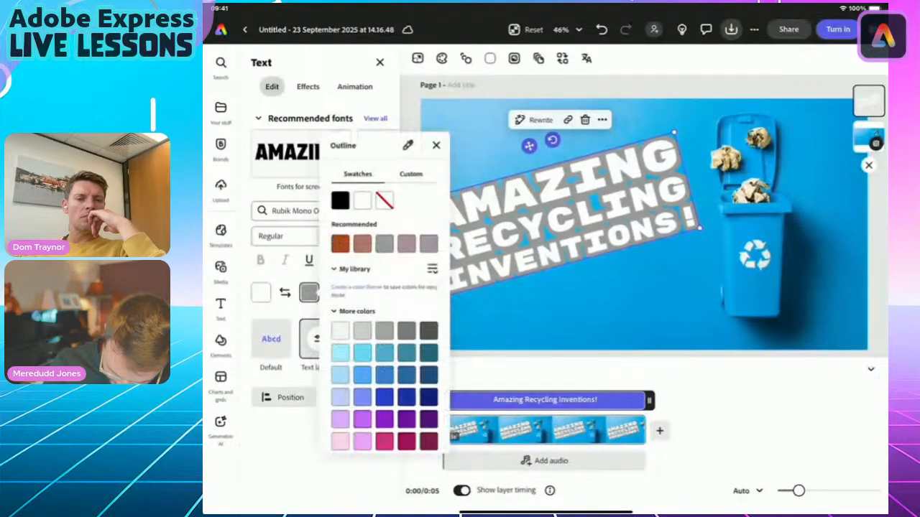
{"action": "left_click", "coordinate": [406, 375]}
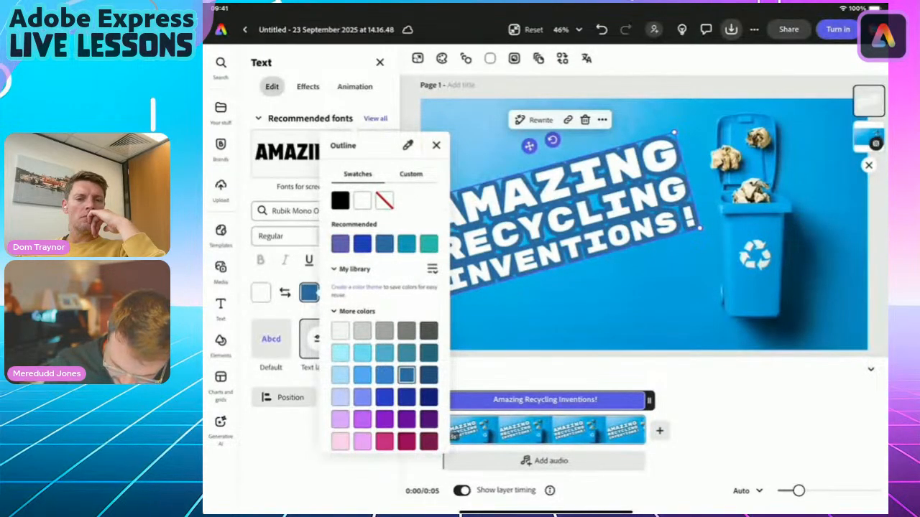
{"action": "left_click", "coordinate": [309, 293]}
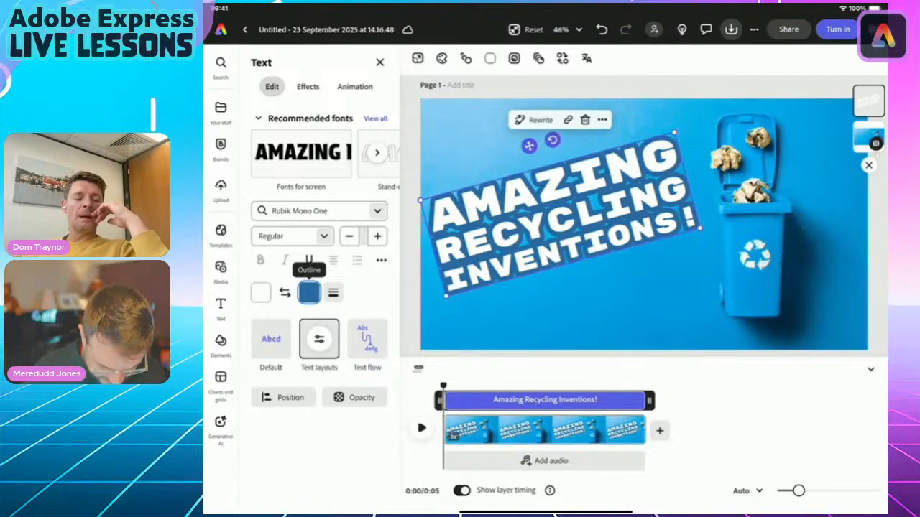
Search the stickers for "recycle" and add the green recycling arrows sticker to the page.
{"action": "left_click", "coordinate": [221, 341]}
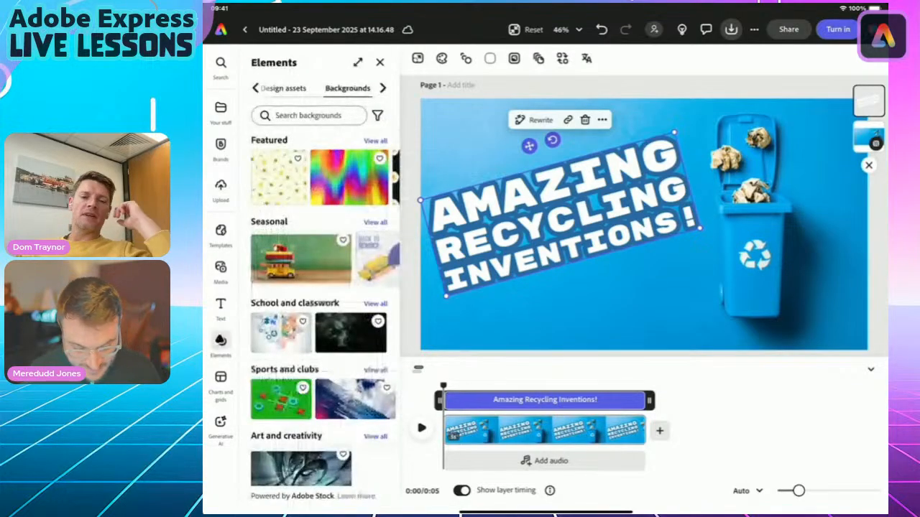
{"action": "scroll", "coordinate": [318, 88], "scroll_direction": "left", "scroll_amount": 5}
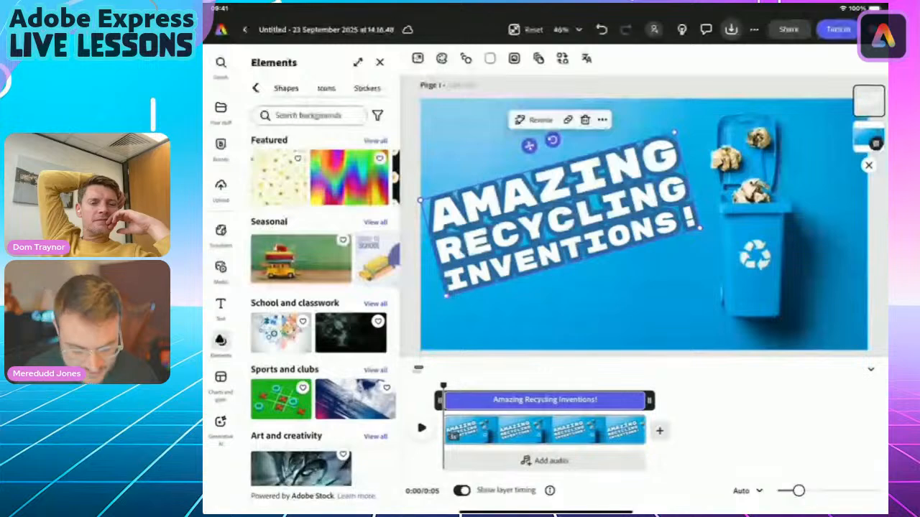
{"action": "left_click", "coordinate": [366, 88]}
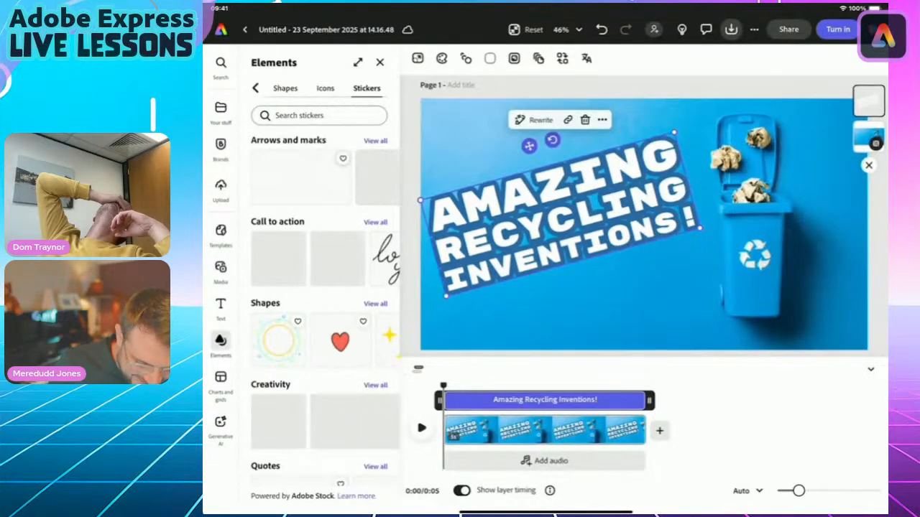
{"action": "left_click", "coordinate": [319, 115]}
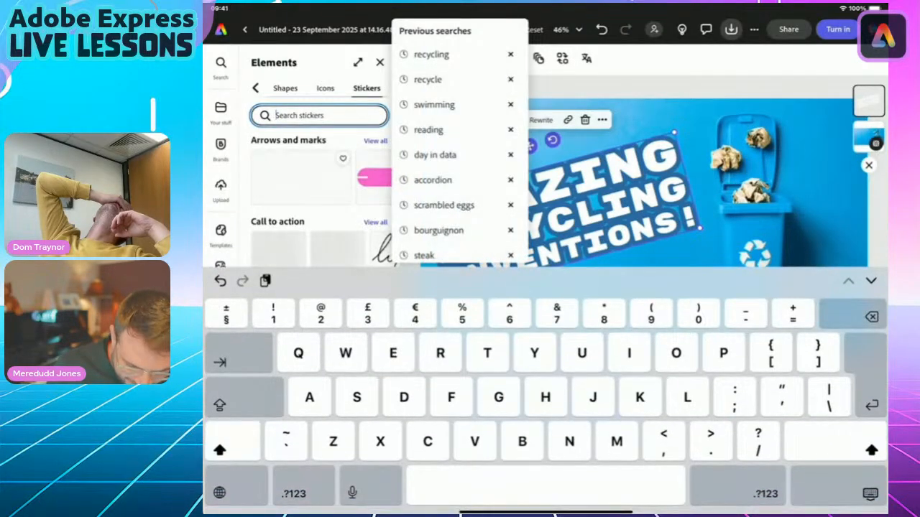
{"action": "left_click", "coordinate": [428, 79]}
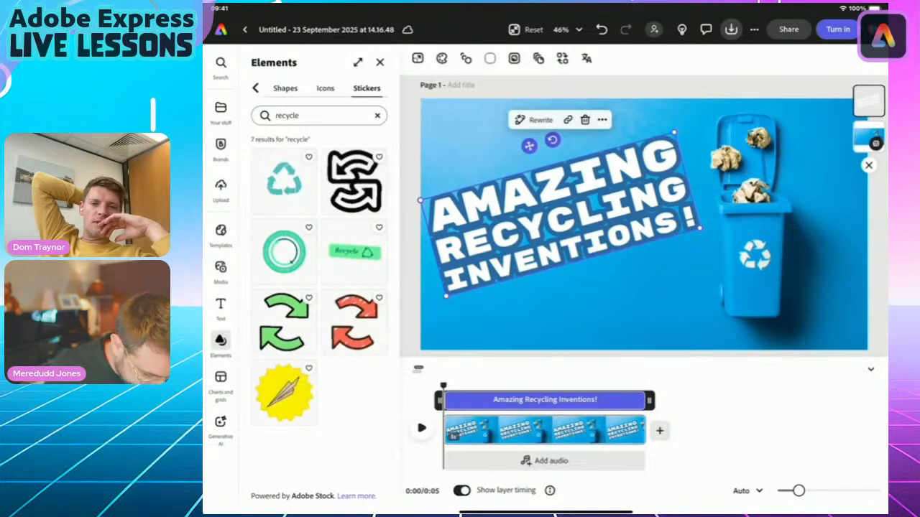
{"action": "left_click", "coordinate": [284, 176]}
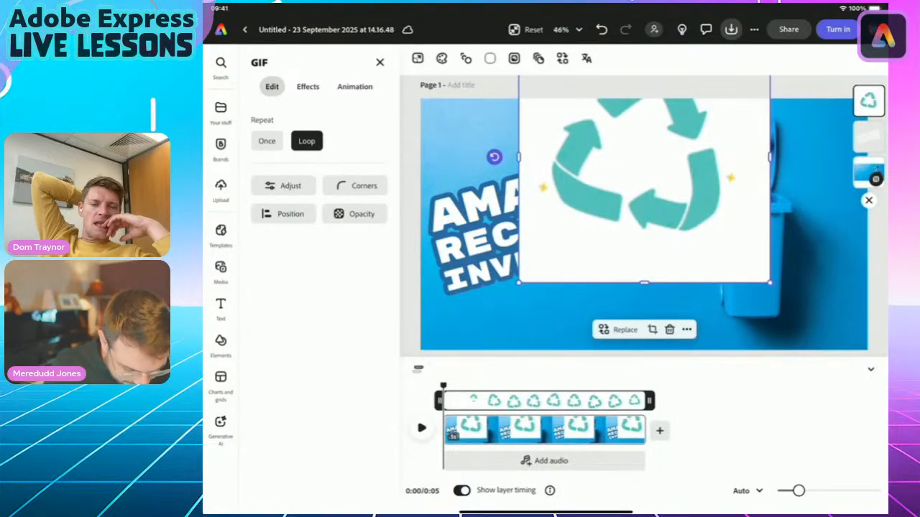
Shrink the recycling arrows sticker to about two thirds of its size and move it into the page's upper-left corner.
{"action": "left_click_drag", "start_coordinate": [645, 165], "coordinate": [669, 257]}
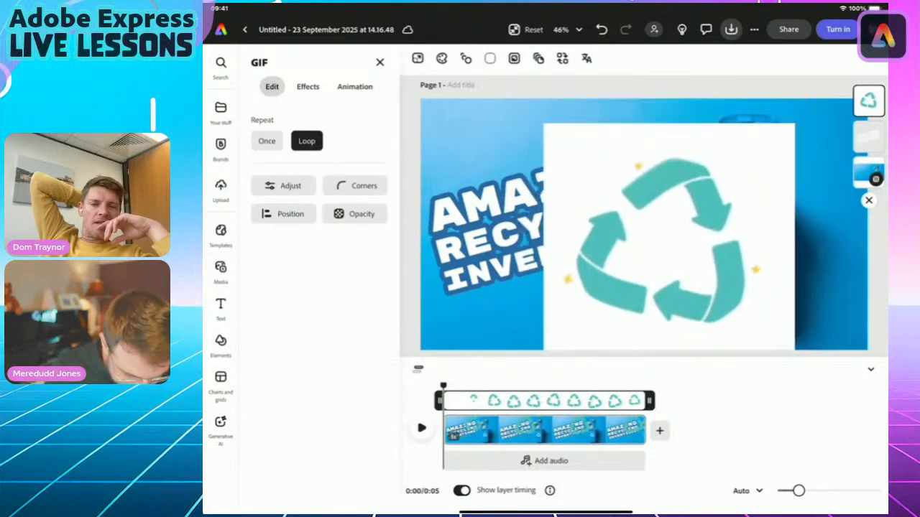
{"action": "left_click_drag", "start_coordinate": [544, 124], "coordinate": [629, 201]}
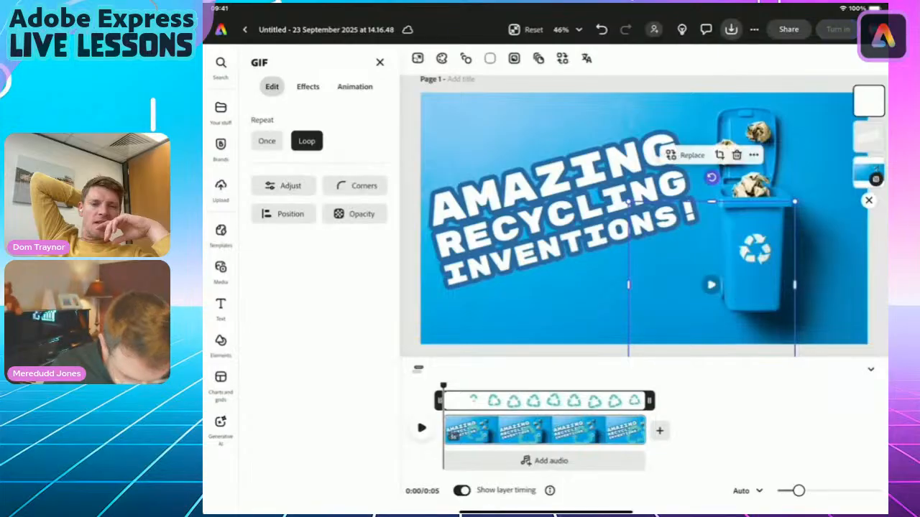
{"action": "left_click_drag", "start_coordinate": [712, 285], "coordinate": [647, 193]}
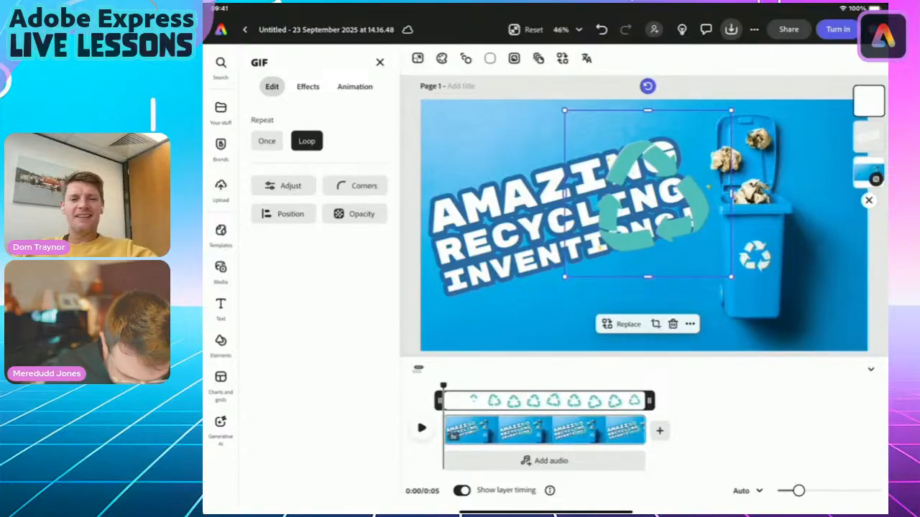
{"action": "left_click_drag", "start_coordinate": [647, 193], "coordinate": [466, 180]}
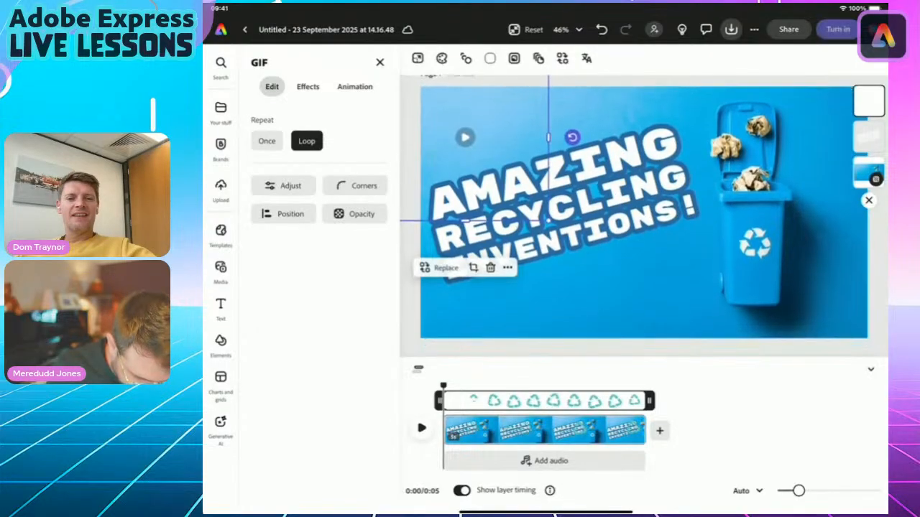
At about 2 seconds on the timeline, lower the title and place the recycling sticker fully on the page just above it.
{"action": "left_click_drag", "start_coordinate": [444, 387], "coordinate": [534, 387]}
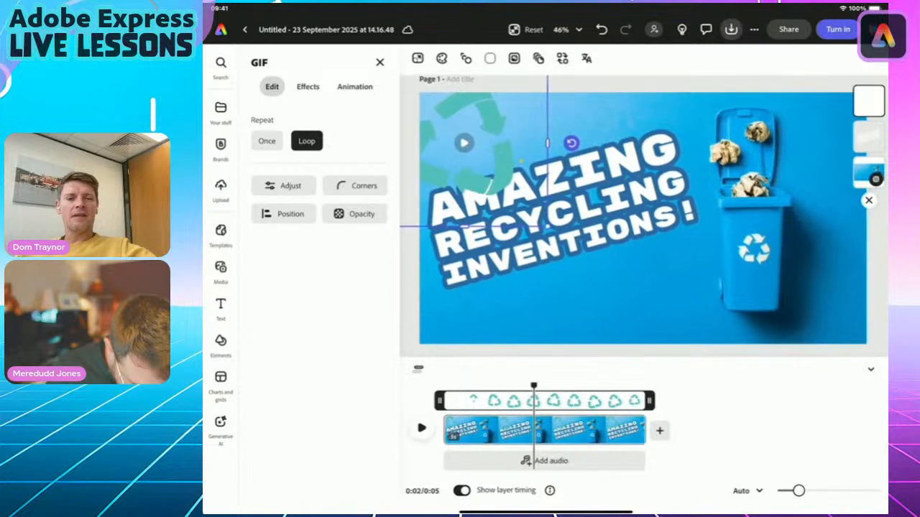
{"action": "left_click", "coordinate": [567, 197]}
{"action": "left_click_drag", "start_coordinate": [567, 216], "coordinate": [578, 250]}
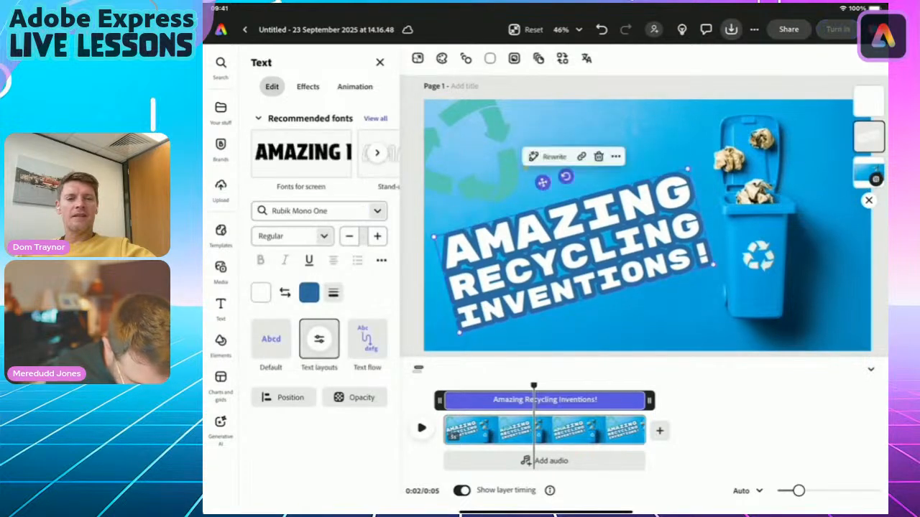
{"action": "left_click", "coordinate": [492, 148]}
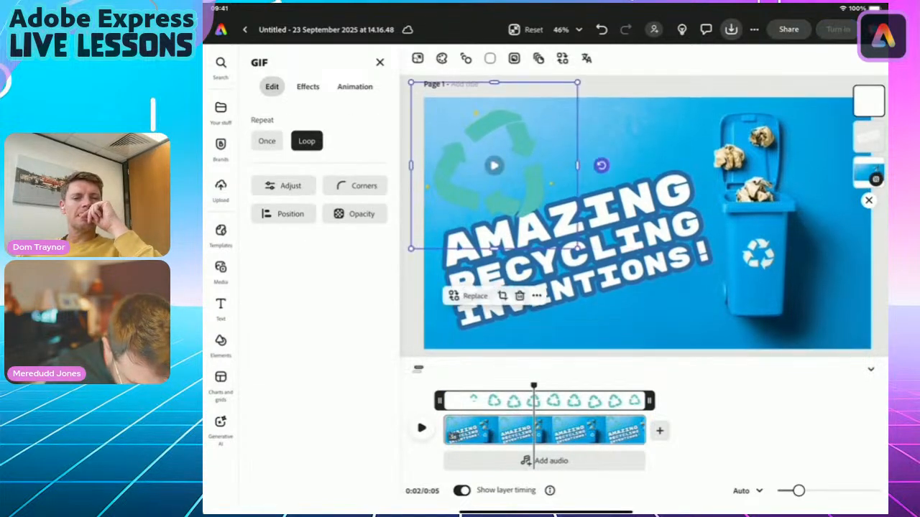
{"action": "left_click_drag", "start_coordinate": [577, 242], "coordinate": [579, 243]}
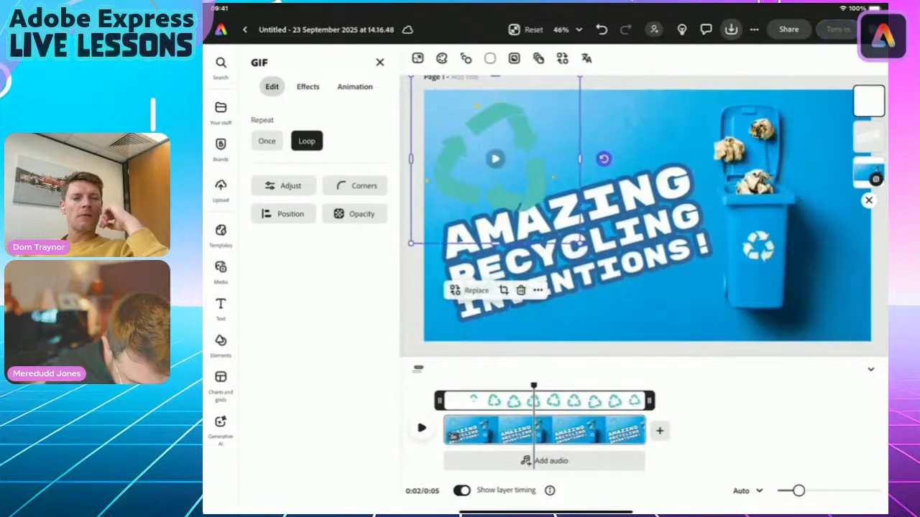
{"action": "left_click_drag", "start_coordinate": [494, 158], "coordinate": [496, 161]}
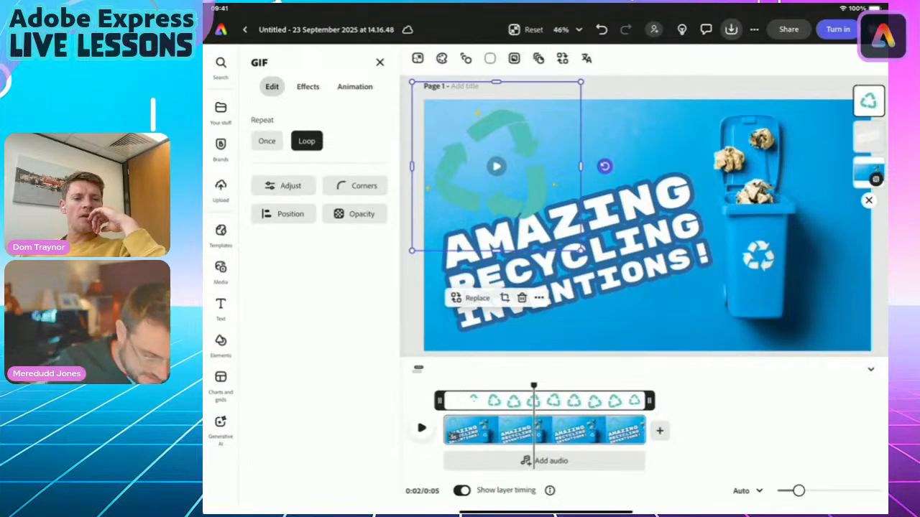
Apply the Popping animation to all text and objects on the page and preview the recycling sticker.
{"action": "left_click", "coordinate": [355, 86]}
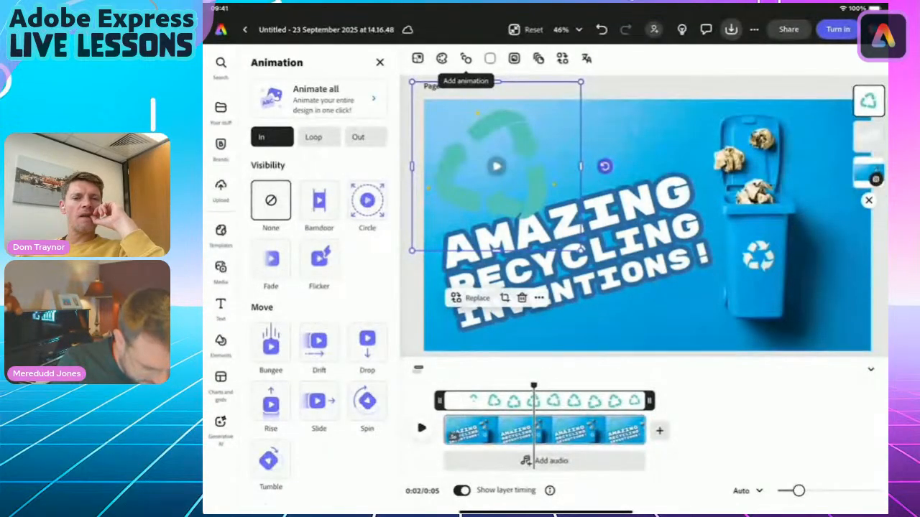
{"action": "left_click", "coordinate": [316, 98]}
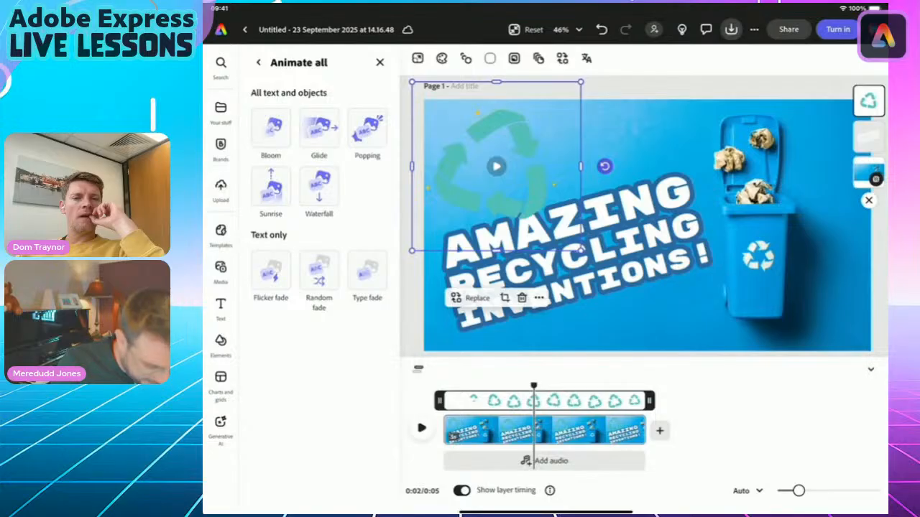
{"action": "left_click", "coordinate": [367, 129]}
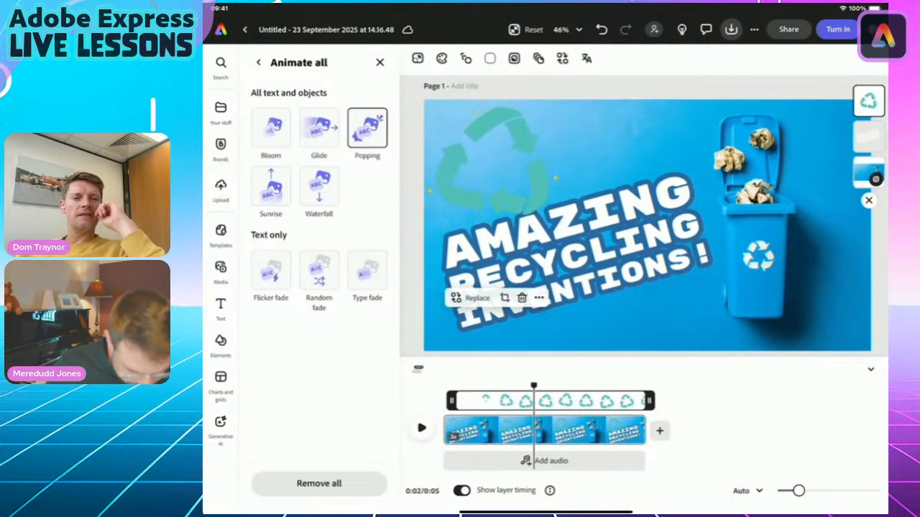
{"action": "left_click", "coordinate": [496, 166]}
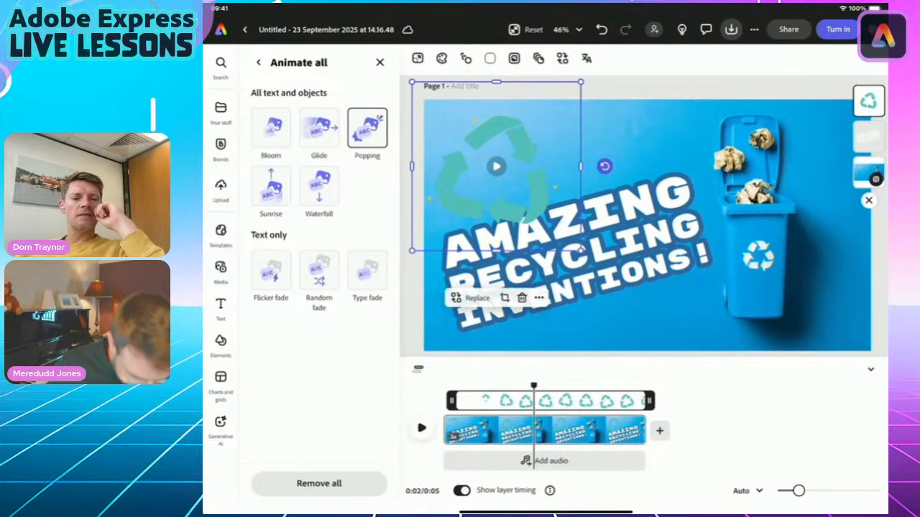
{"action": "left_click", "coordinate": [496, 166]}
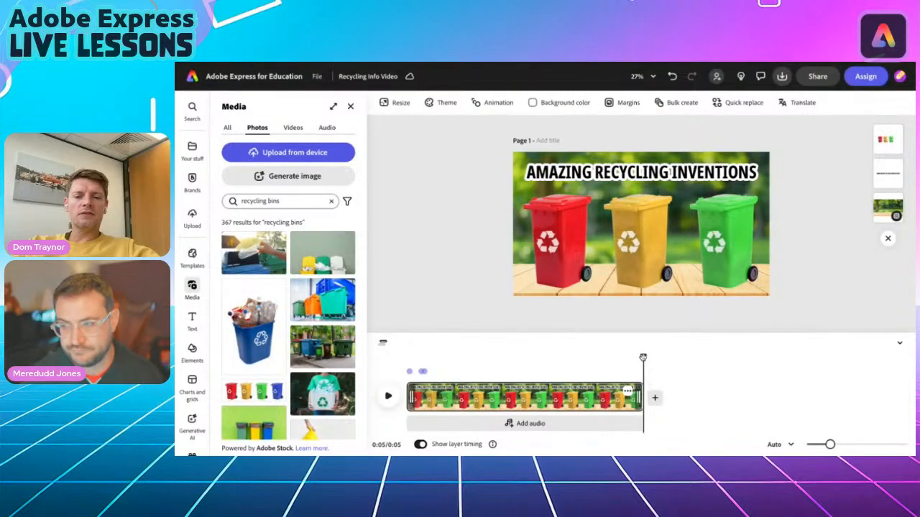
In the Recycling Info Video project, record a voiceover of about 4.3 seconds from the start of the timeline with Enhance speech on.
{"action": "left_click_drag", "start_coordinate": [642, 358], "coordinate": [399, 357]}
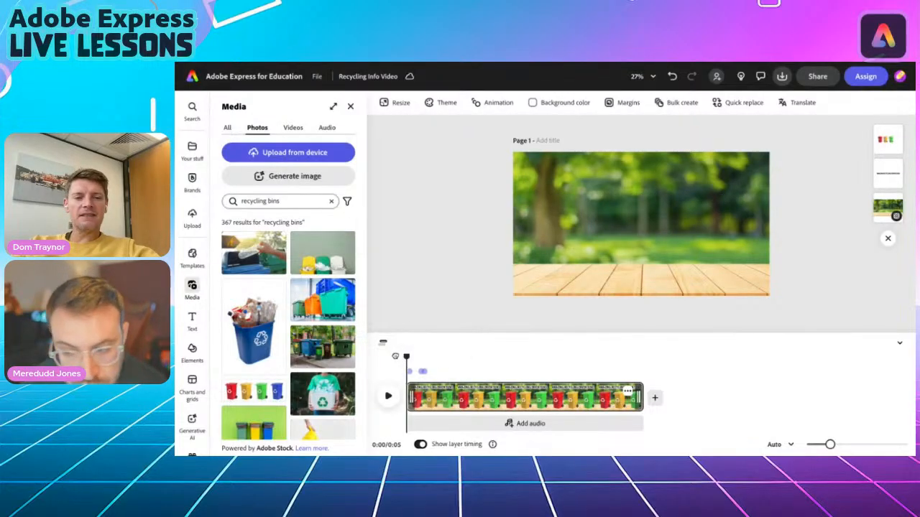
{"action": "left_click", "coordinate": [327, 129]}
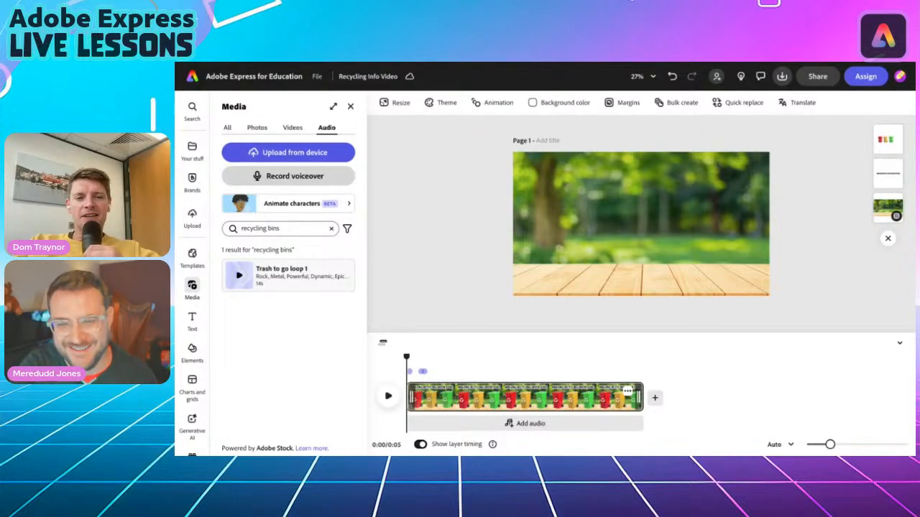
{"action": "left_click", "coordinate": [291, 176]}
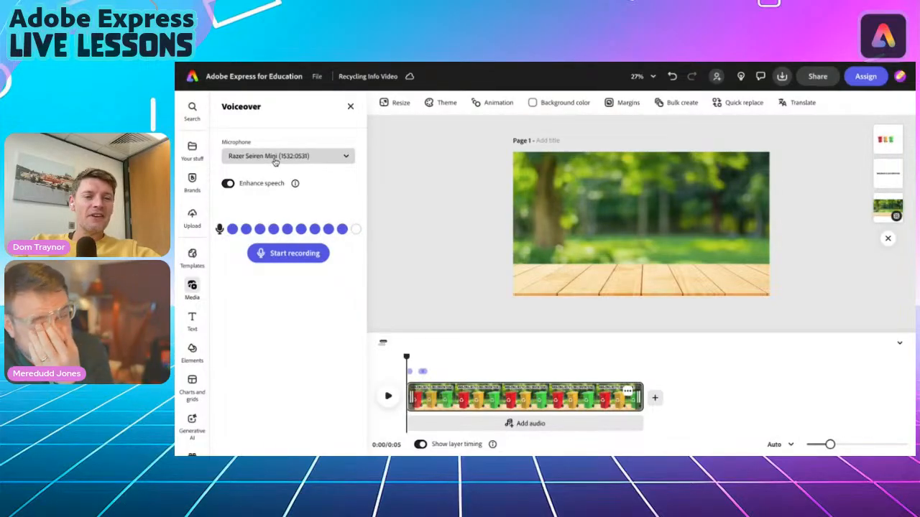
{"action": "left_click", "coordinate": [288, 255]}
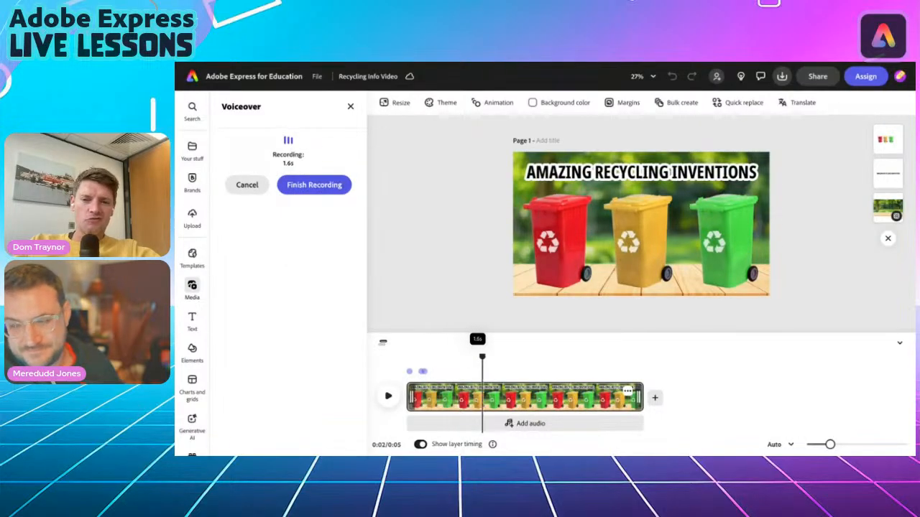
{"action": "left_click", "coordinate": [305, 188]}
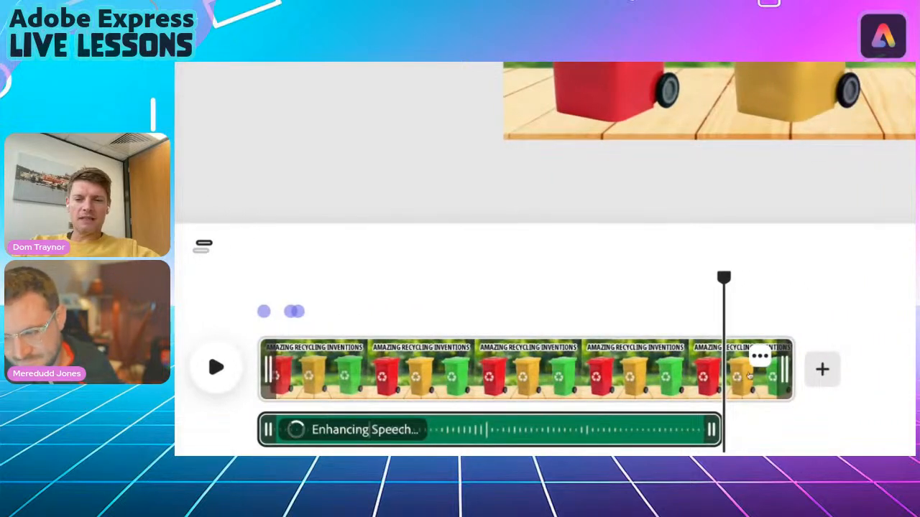
Trim the end of the scene to roughly the voiceover's length and play the video from the start.
{"action": "left_click_drag", "start_coordinate": [785, 370], "coordinate": [724, 370]}
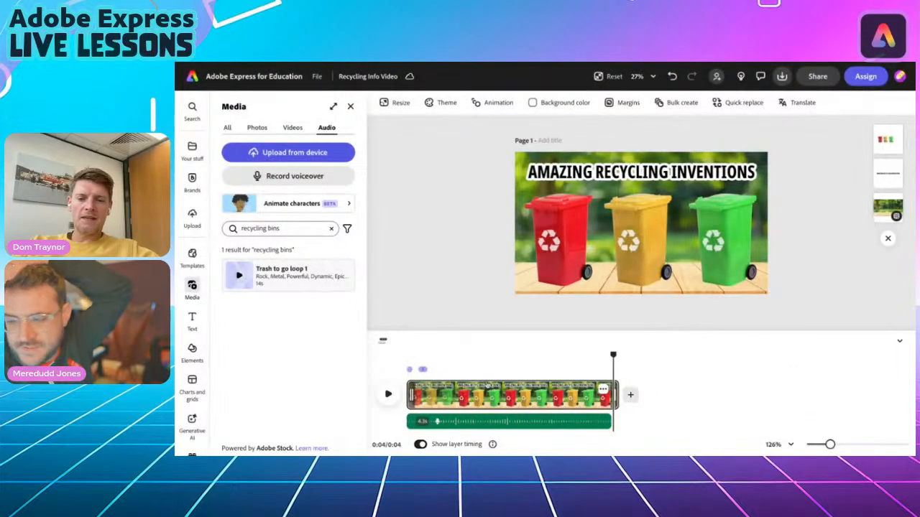
{"action": "left_click_drag", "start_coordinate": [612, 352], "coordinate": [405, 355]}
{"action": "left_click", "coordinate": [388, 396]}
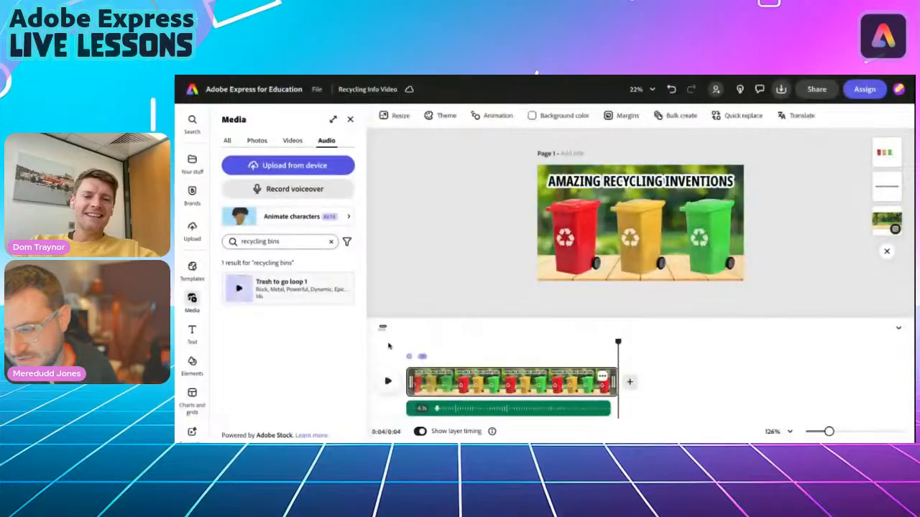
Play the video and add a blank scene after the recycling bins scene.
{"action": "left_click", "coordinate": [387, 380]}
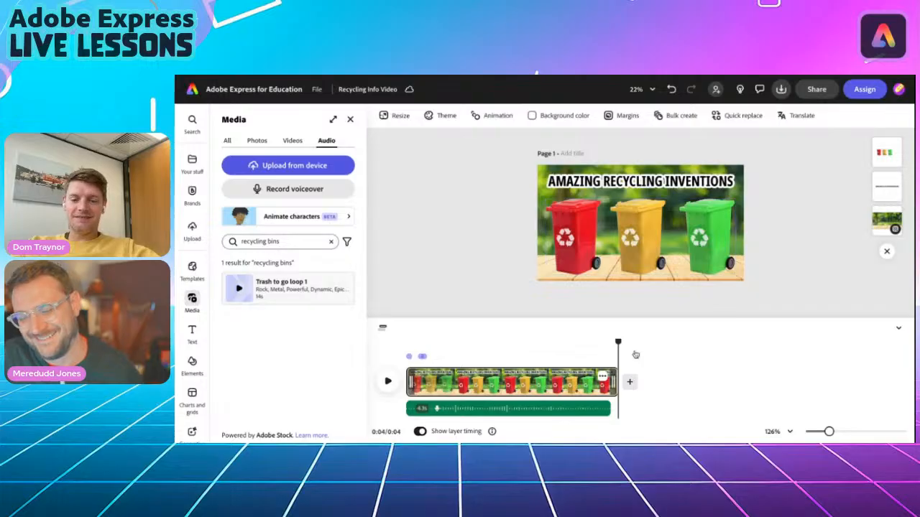
{"action": "left_click", "coordinate": [629, 381]}
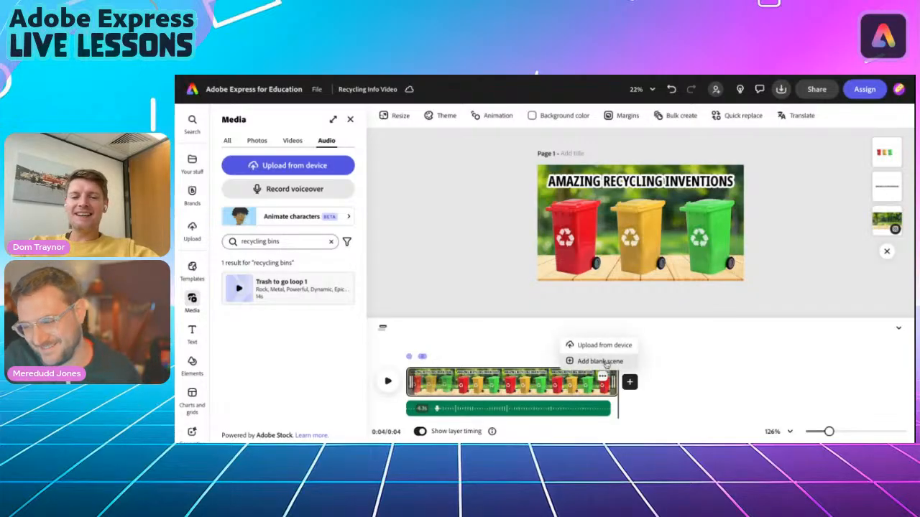
{"action": "left_click", "coordinate": [600, 362]}
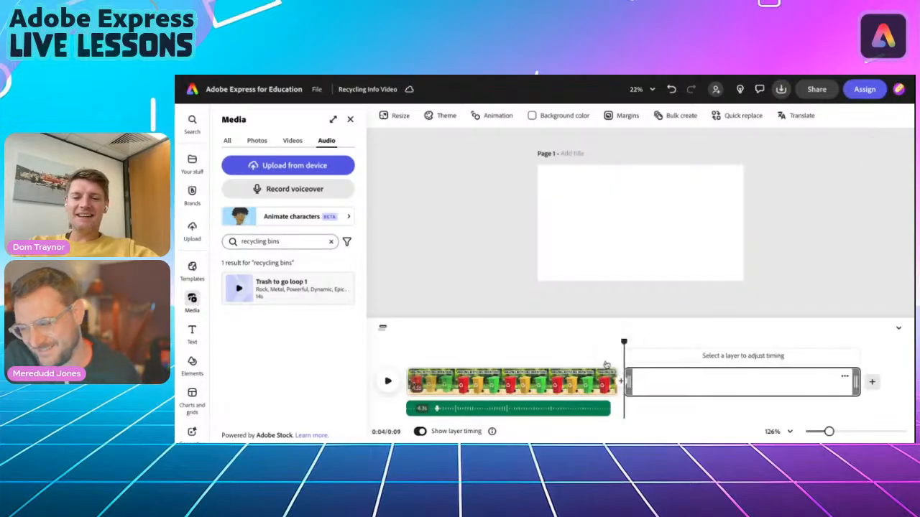
Fill the new scene with the curved grey line pattern from the Transparent background suggestions as its background.
{"action": "left_click", "coordinate": [191, 364]}
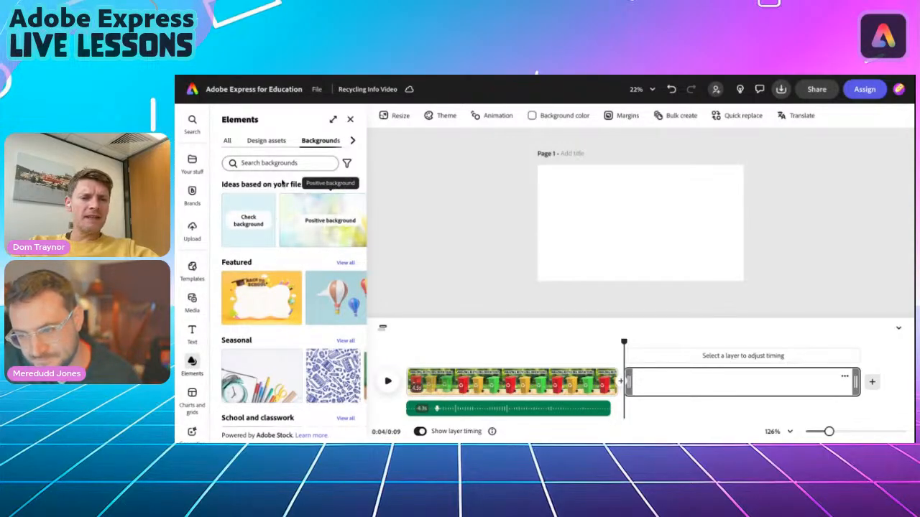
{"action": "left_click", "coordinate": [342, 222]}
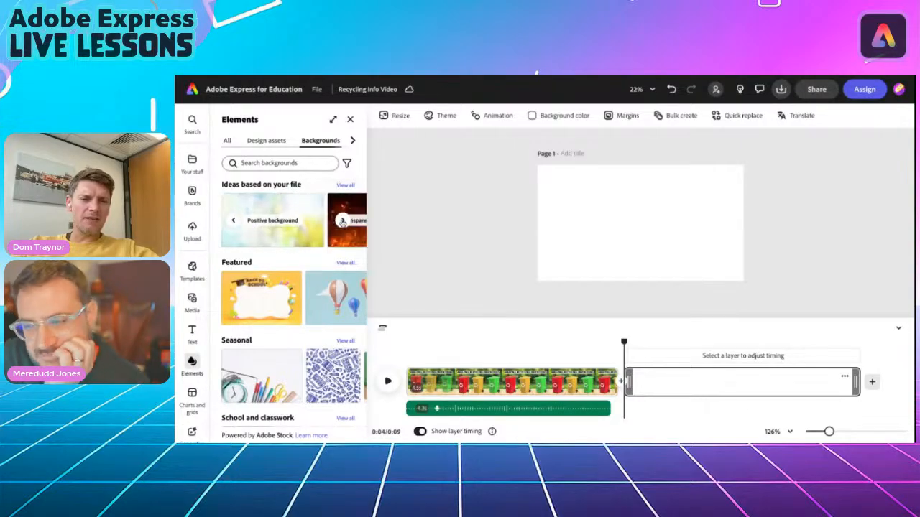
{"action": "left_click", "coordinate": [343, 186]}
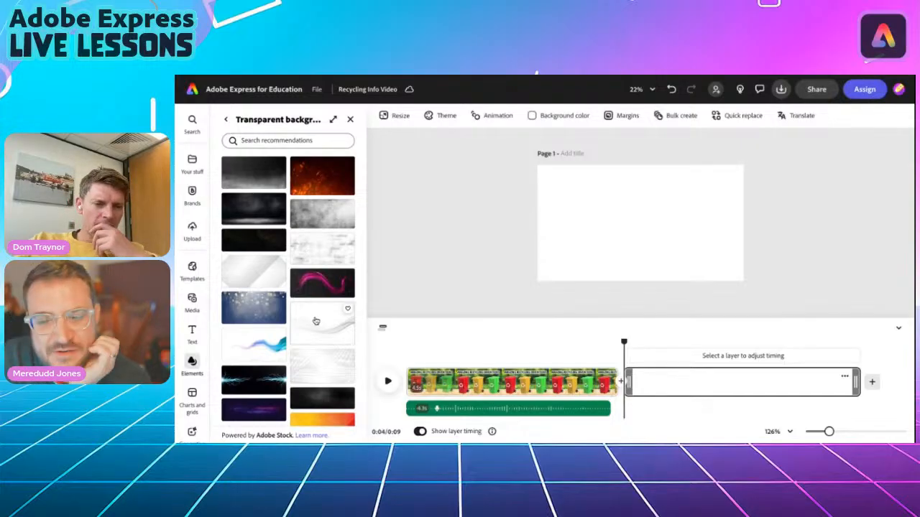
{"action": "scroll", "coordinate": [315, 321], "scroll_direction": "down", "scroll_amount": 5}
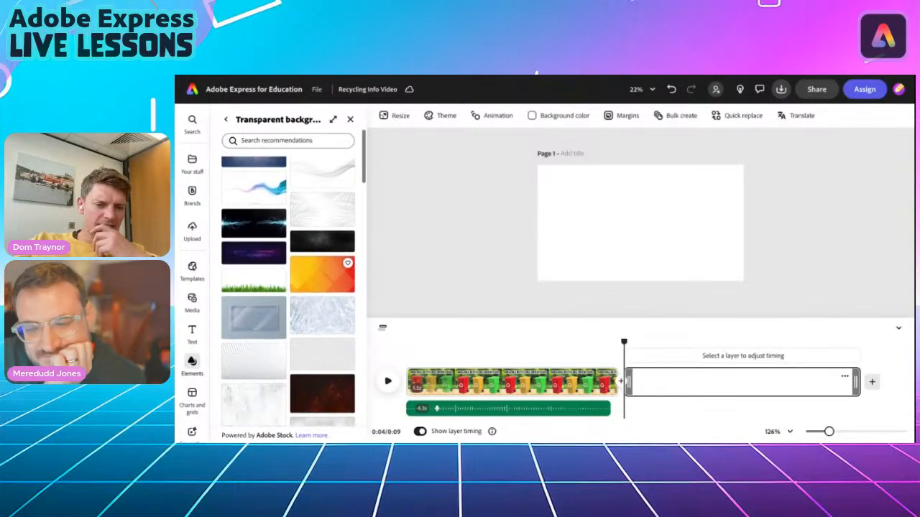
{"action": "scroll", "coordinate": [243, 362], "scroll_direction": "down", "scroll_amount": 1}
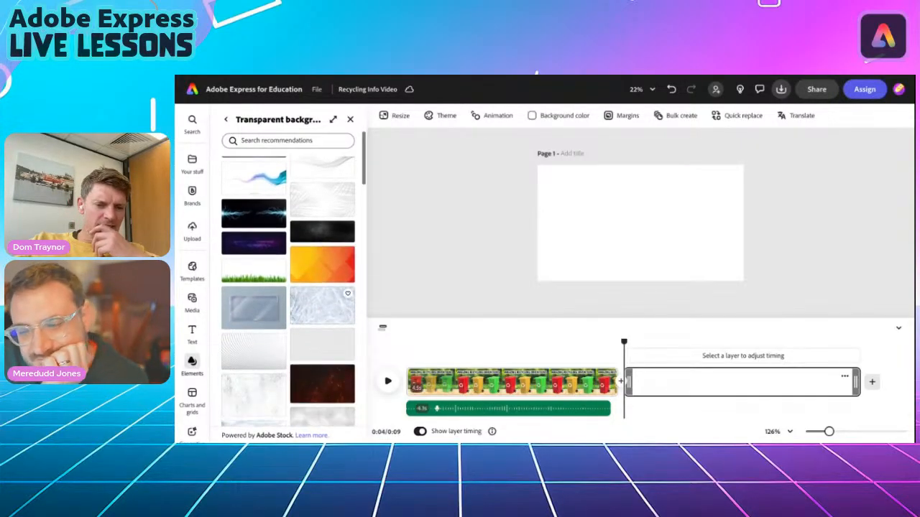
{"action": "left_click", "coordinate": [245, 354]}
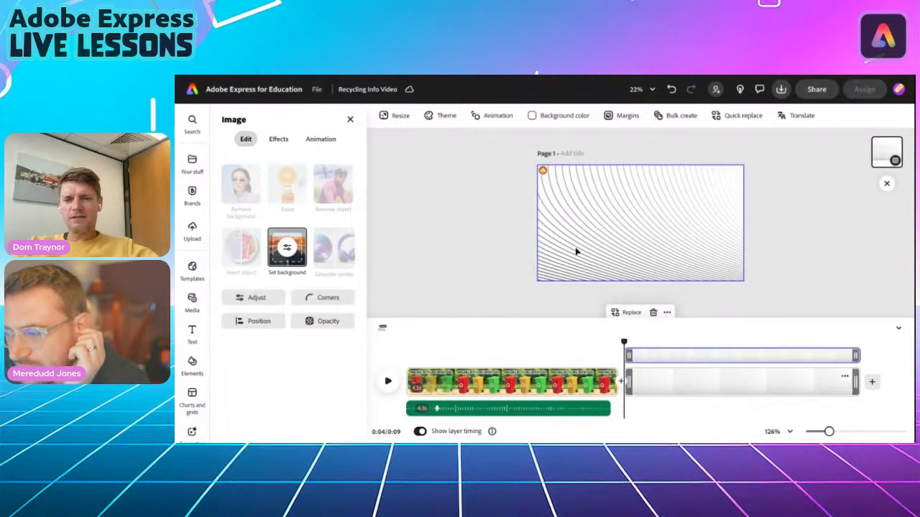
{"action": "scroll", "coordinate": [575, 252], "scroll_direction": "up", "scroll_amount": 5}
{"action": "scroll", "coordinate": [574, 251], "scroll_direction": "down", "scroll_amount": 3}
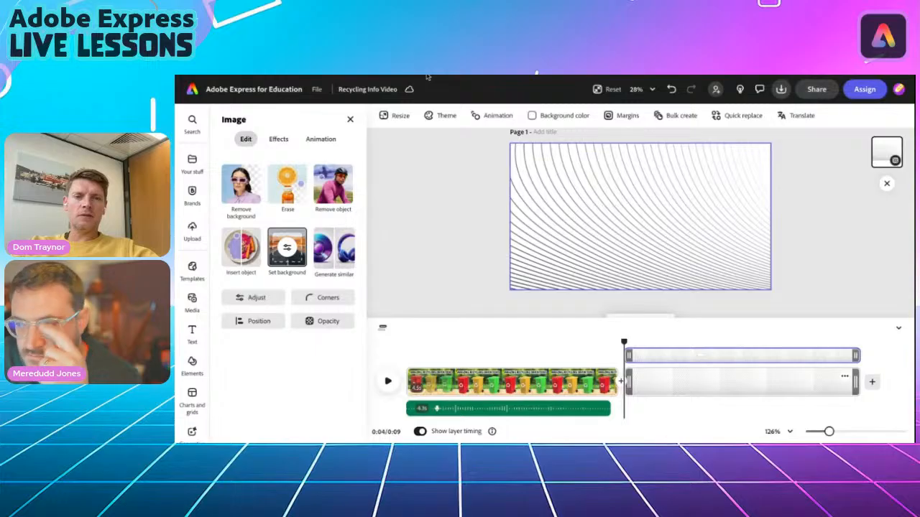
On the lesson webpage, find Activity 2's list of inventions and copy the name "Ocean Cleanup System".
{"action": "key", "text": "ctrl+Tab"}
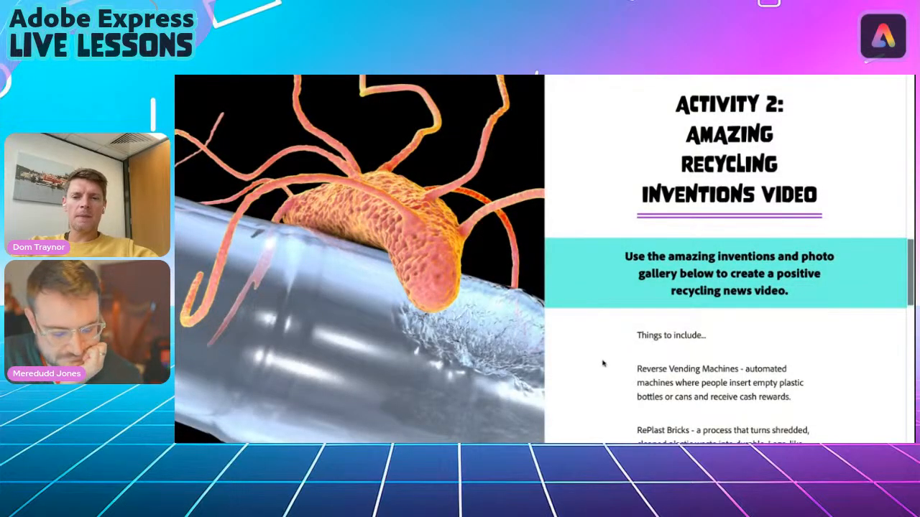
{"action": "scroll", "coordinate": [602, 365], "scroll_direction": "down", "scroll_amount": 3}
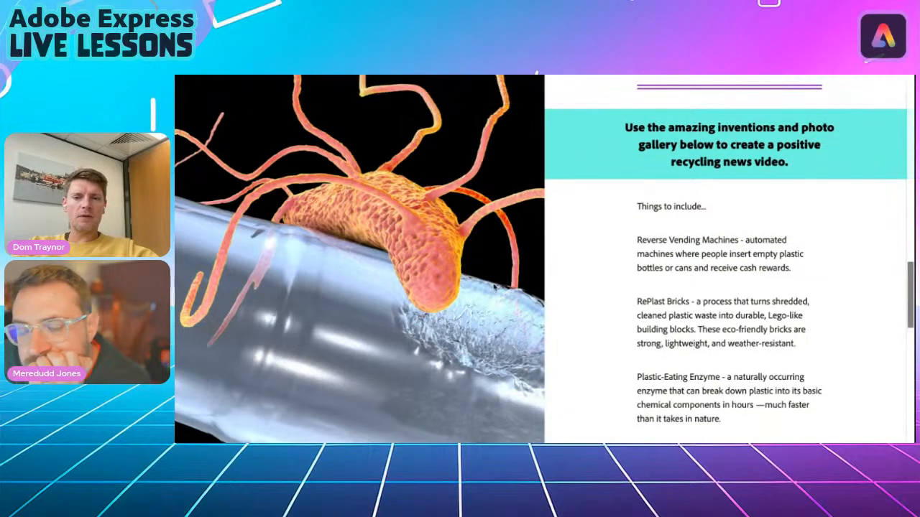
{"action": "scroll", "coordinate": [729, 258], "scroll_direction": "down", "scroll_amount": 4}
{"action": "scroll", "coordinate": [545, 259], "scroll_direction": "down", "scroll_amount": 5}
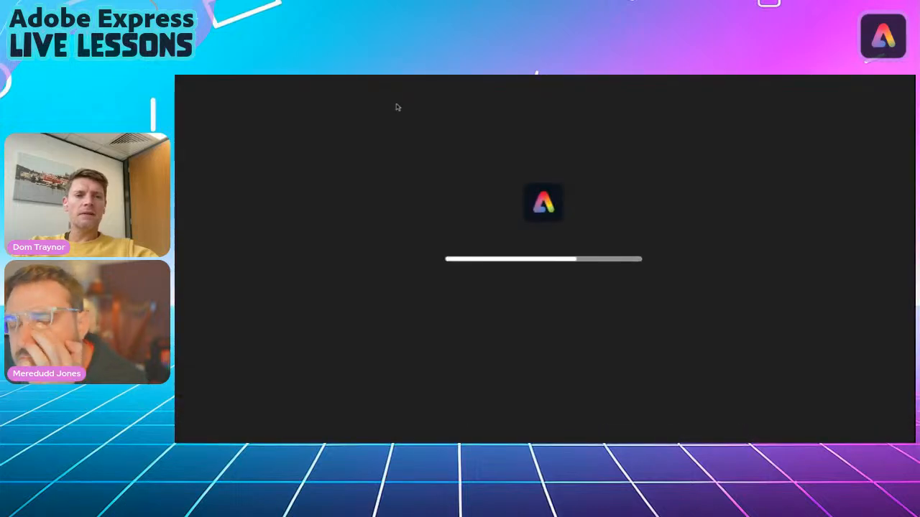
{"action": "scroll", "coordinate": [478, 265], "scroll_direction": "down", "scroll_amount": 15}
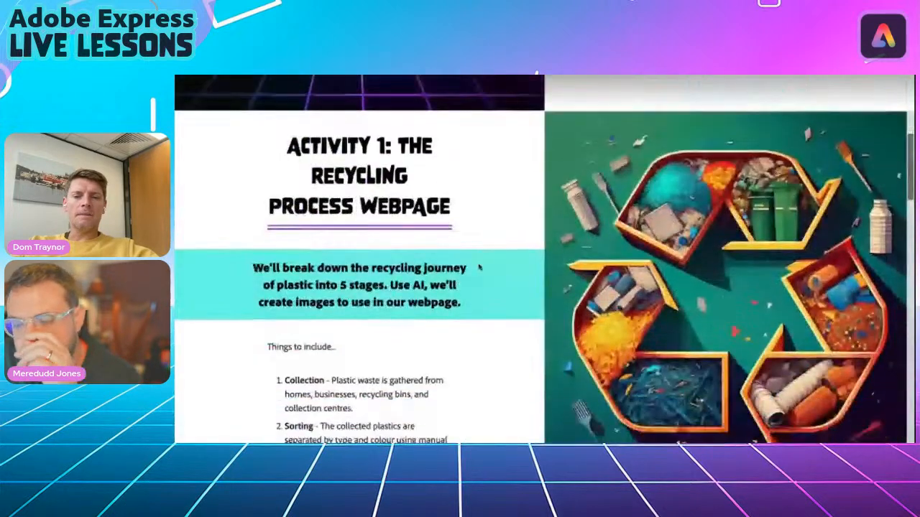
{"action": "scroll", "coordinate": [478, 267], "scroll_direction": "down", "scroll_amount": 3}
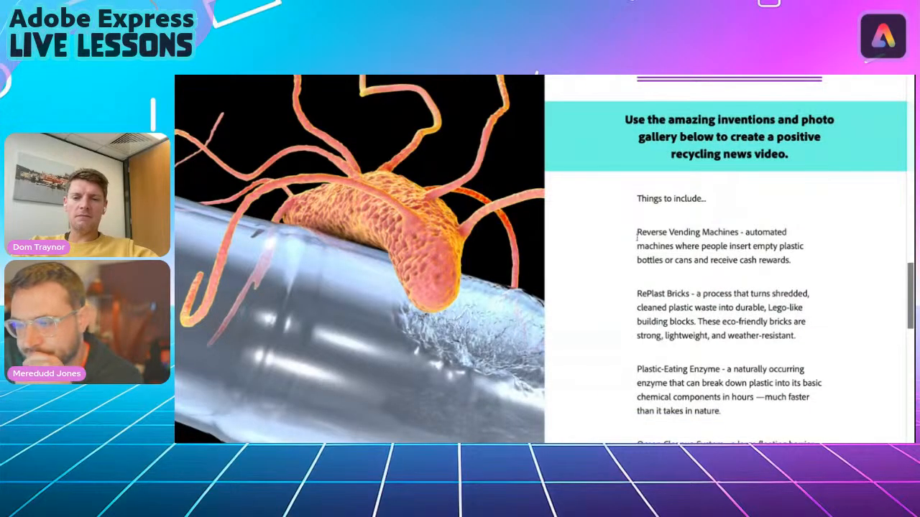
{"action": "scroll", "coordinate": [609, 343], "scroll_direction": "down", "scroll_amount": 3}
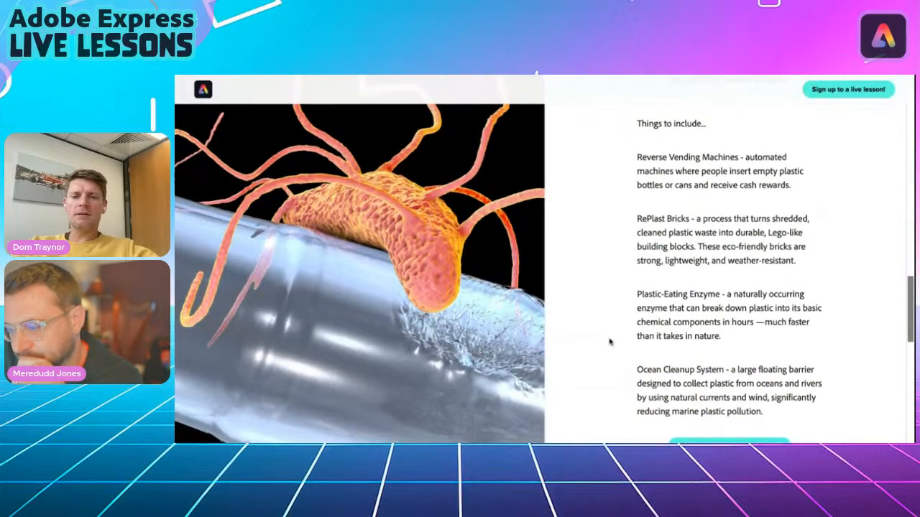
{"action": "left_click_drag", "start_coordinate": [638, 370], "coordinate": [724, 369]}
{"action": "key", "text": "ctrl+c"}
Copy the gallery photo of the yellow floating barrier collecting ocean plastic and paste it into the new scene in Adobe Express.
{"action": "scroll", "coordinate": [590, 344], "scroll_direction": "down", "scroll_amount": 5}
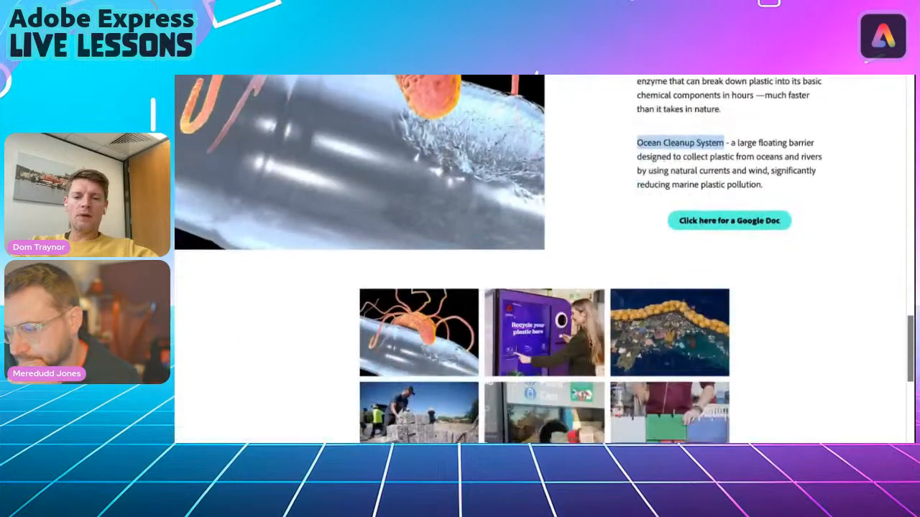
{"action": "scroll", "coordinate": [591, 342], "scroll_direction": "down", "scroll_amount": 1}
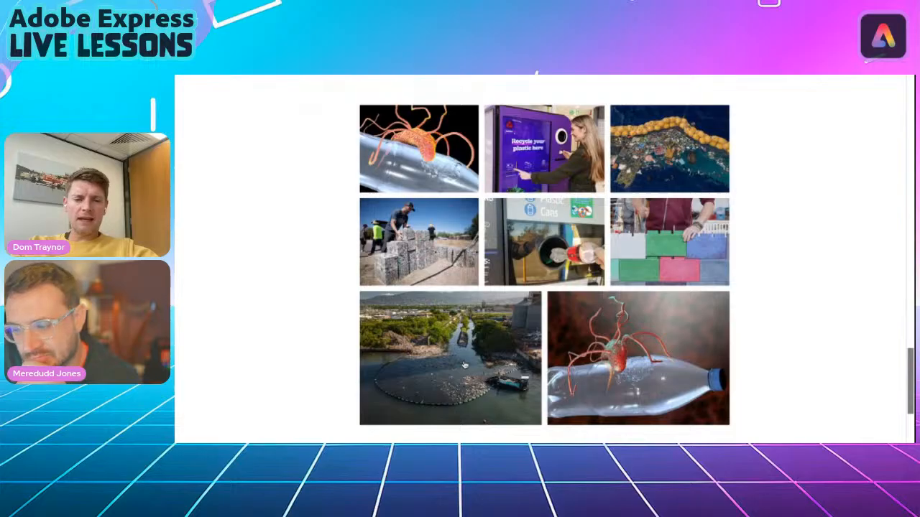
{"action": "left_click", "coordinate": [656, 157]}
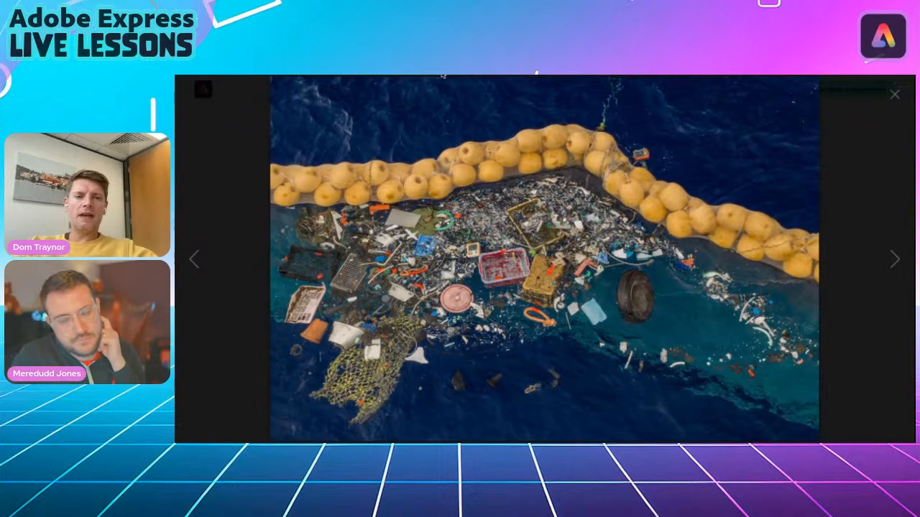
{"action": "key", "text": "Escape"}
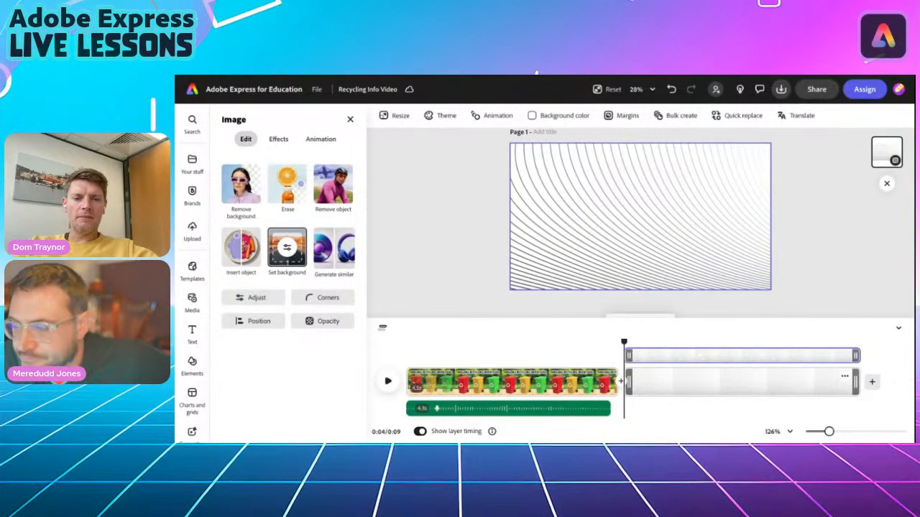
{"action": "right_click", "coordinate": [475, 236]}
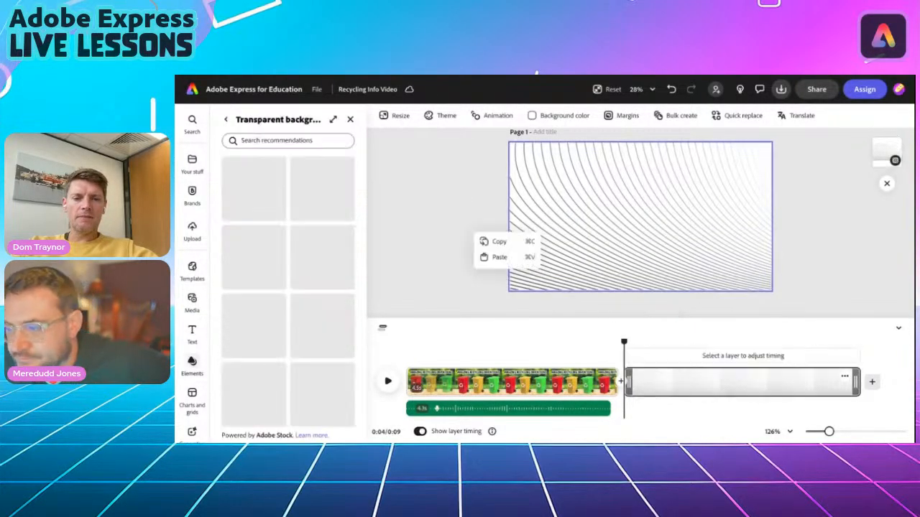
{"action": "left_click", "coordinate": [493, 259]}
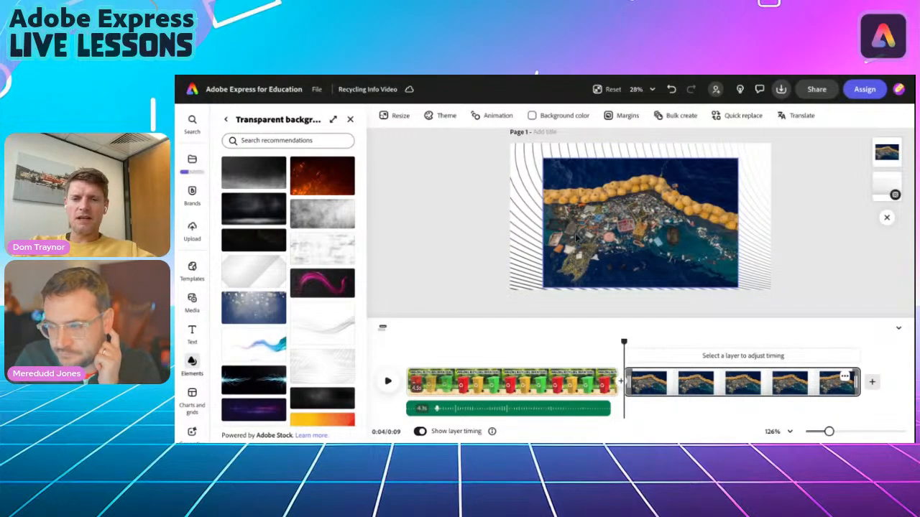
Crop the pasted ocean cleanup photo to the rounded square shape.
{"action": "scroll", "coordinate": [578, 237], "scroll_direction": "up", "scroll_amount": 3}
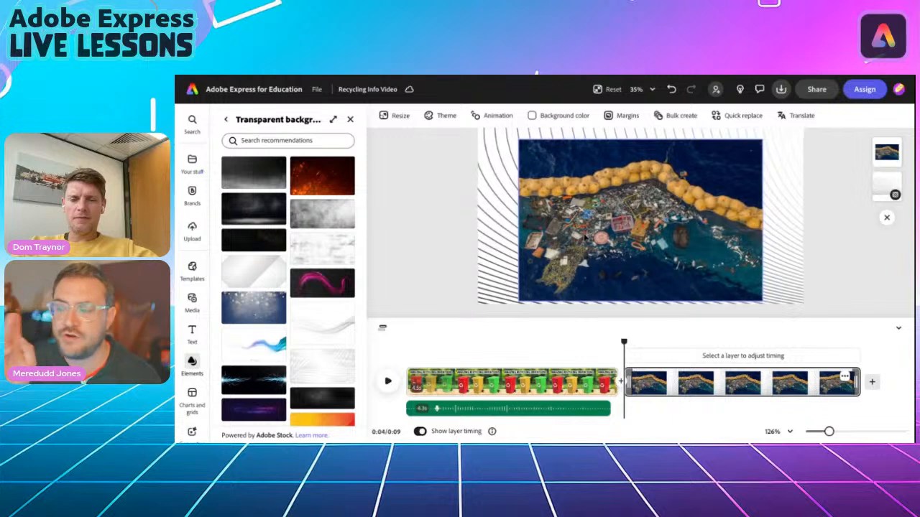
{"action": "scroll", "coordinate": [584, 238], "scroll_direction": "down", "scroll_amount": 1}
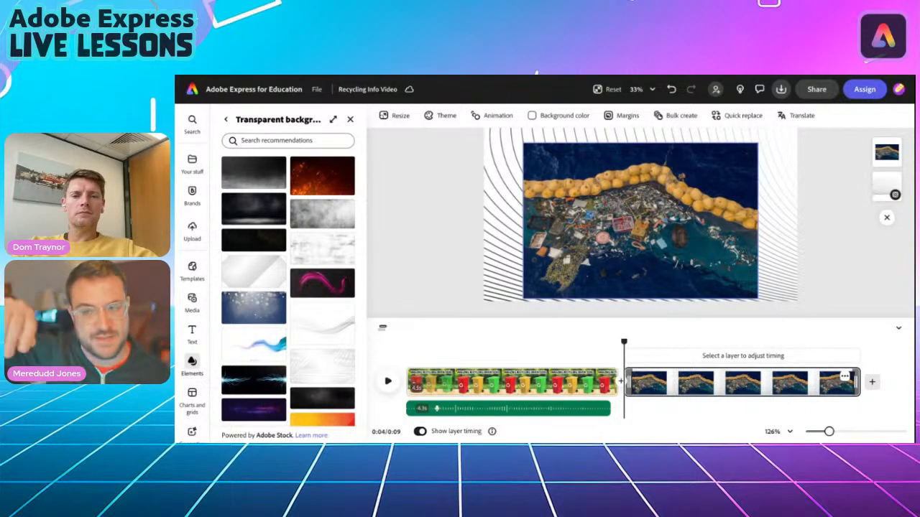
{"action": "scroll", "coordinate": [641, 209], "scroll_direction": "down", "scroll_amount": 2}
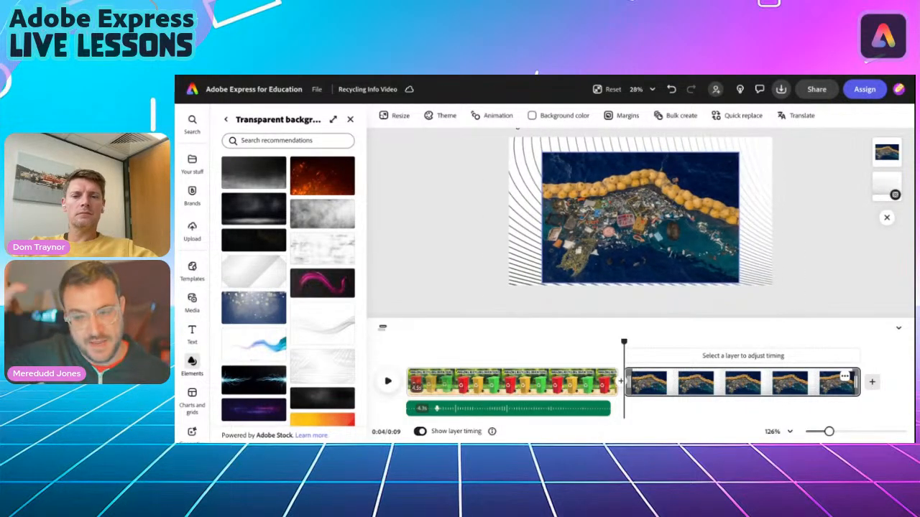
{"action": "left_click", "coordinate": [624, 226]}
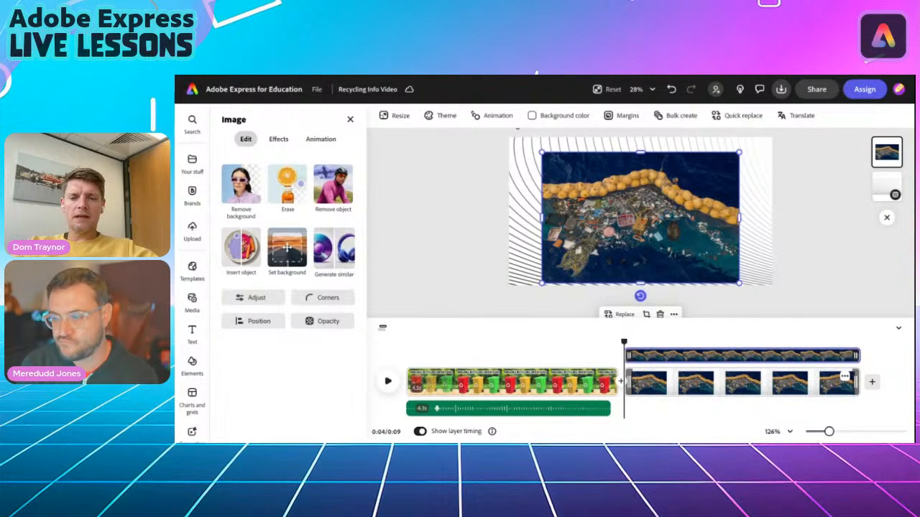
{"action": "left_click", "coordinate": [645, 314]}
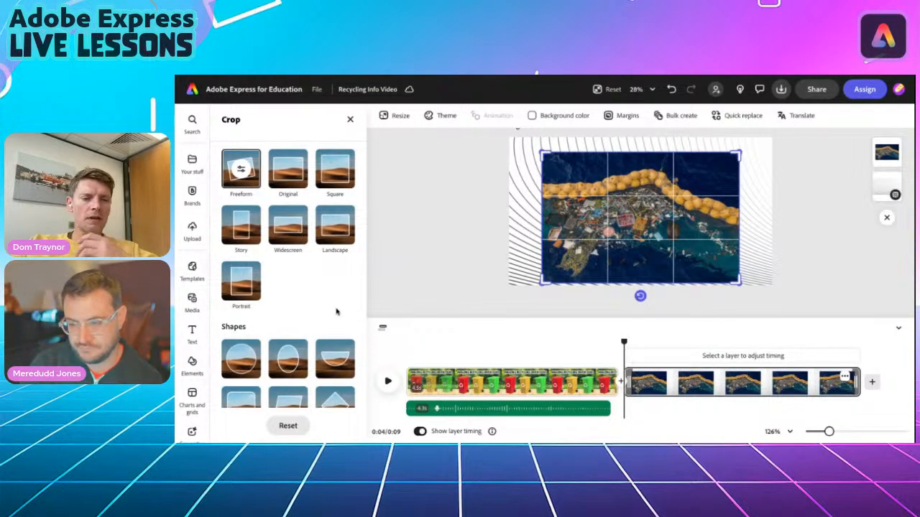
{"action": "scroll", "coordinate": [282, 322], "scroll_direction": "down", "scroll_amount": 3}
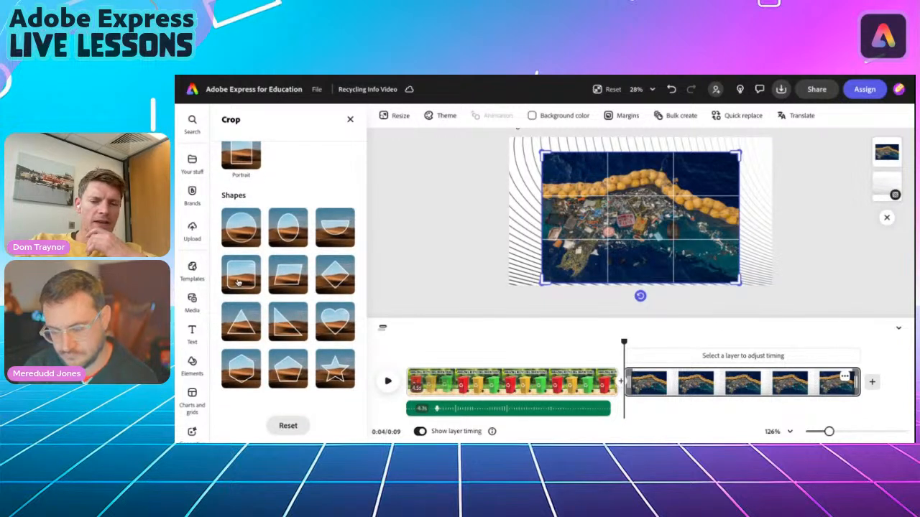
{"action": "left_click", "coordinate": [240, 282]}
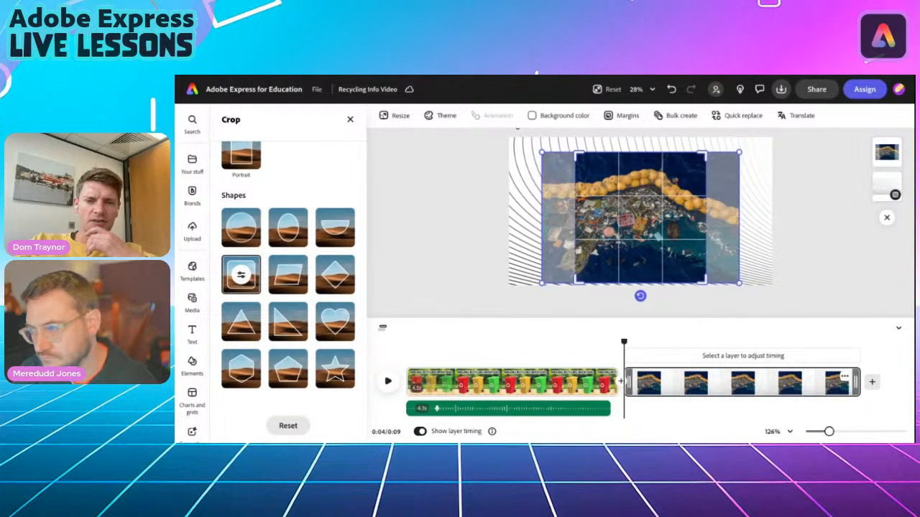
Set the photo crop's corner roundness to 100 and apply the crop.
{"action": "left_click", "coordinate": [240, 274]}
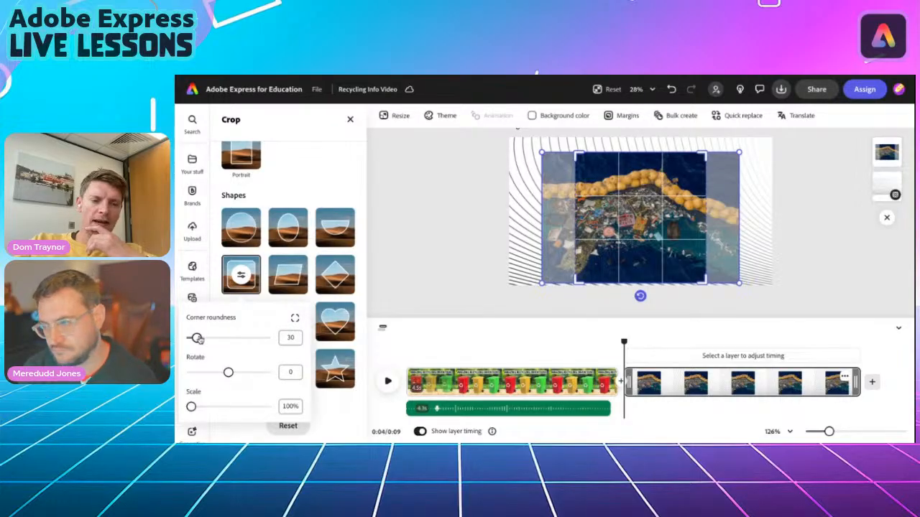
{"action": "left_click_drag", "start_coordinate": [199, 339], "coordinate": [209, 338]}
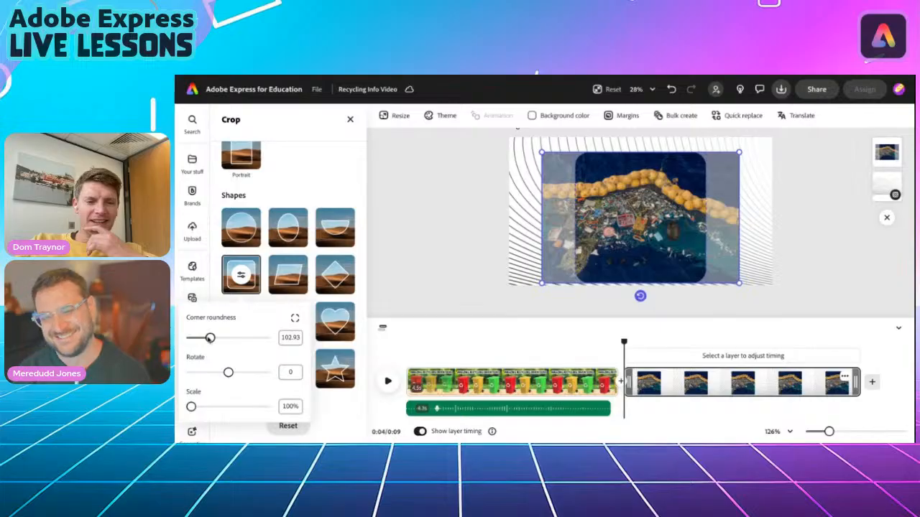
{"action": "left_click", "coordinate": [282, 337]}
{"action": "type", "text": "100"}
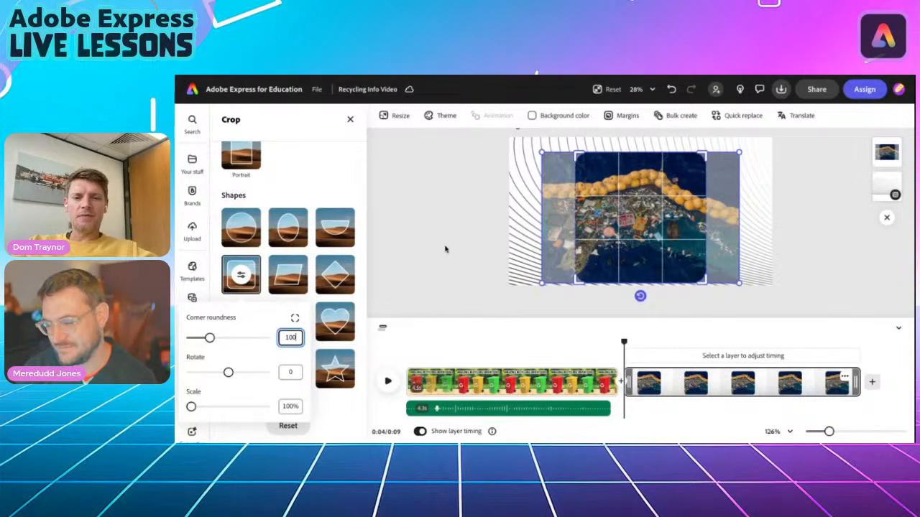
{"action": "key", "text": "Return"}
{"action": "left_click", "coordinate": [471, 219]}
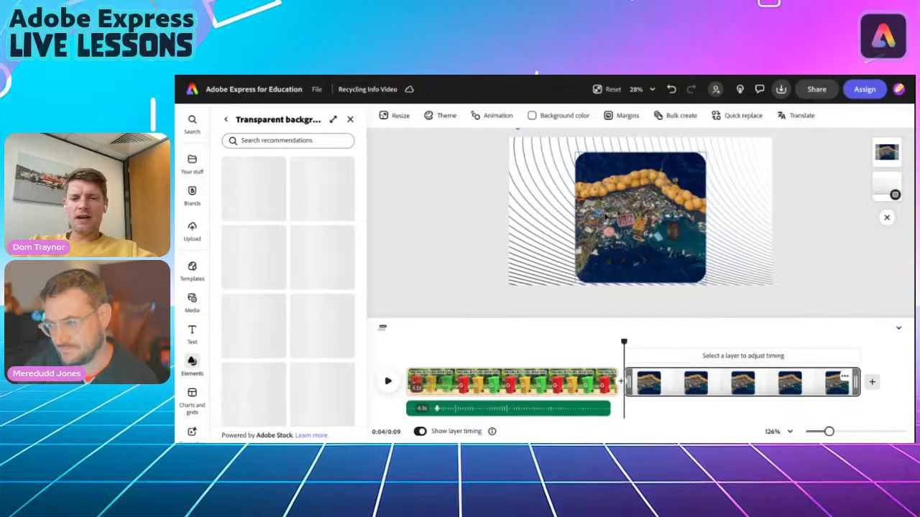
Move the ocean cleanup photo to the right side of the scene, shrink it slightly and tilt it a little clockwise.
{"action": "left_click_drag", "start_coordinate": [605, 210], "coordinate": [652, 208]}
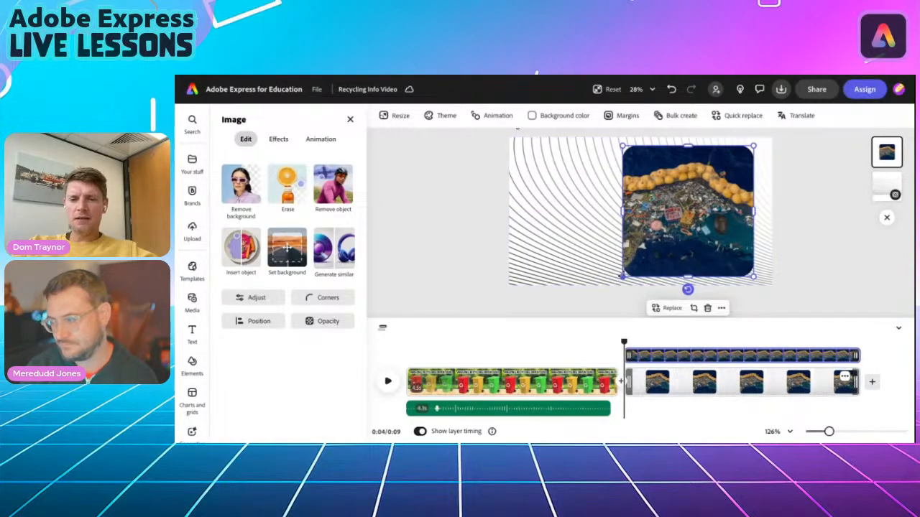
{"action": "left_click_drag", "start_coordinate": [622, 277], "coordinate": [637, 262]}
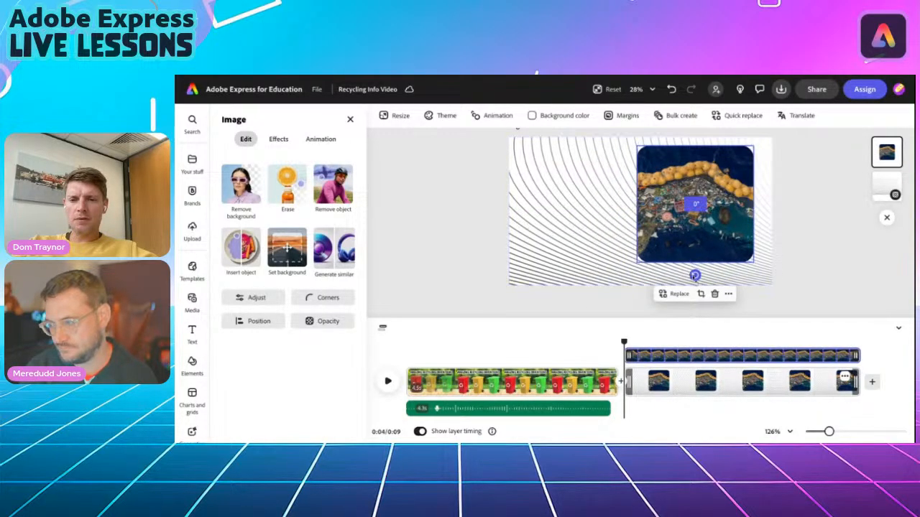
{"action": "left_click_drag", "start_coordinate": [691, 276], "coordinate": [684, 253]}
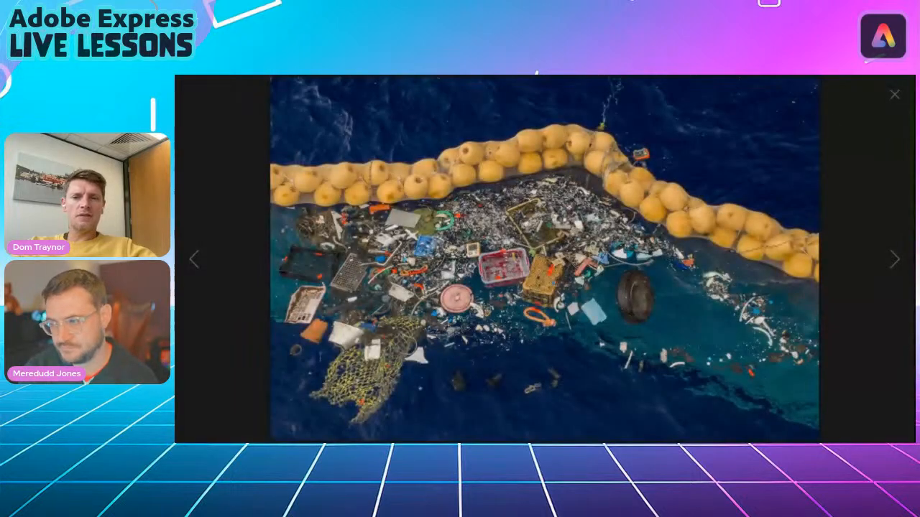
Copy the name "Ocean Cleanup System" from the lesson webpage's invention list and return to Adobe Express.
{"action": "left_click", "coordinate": [895, 95]}
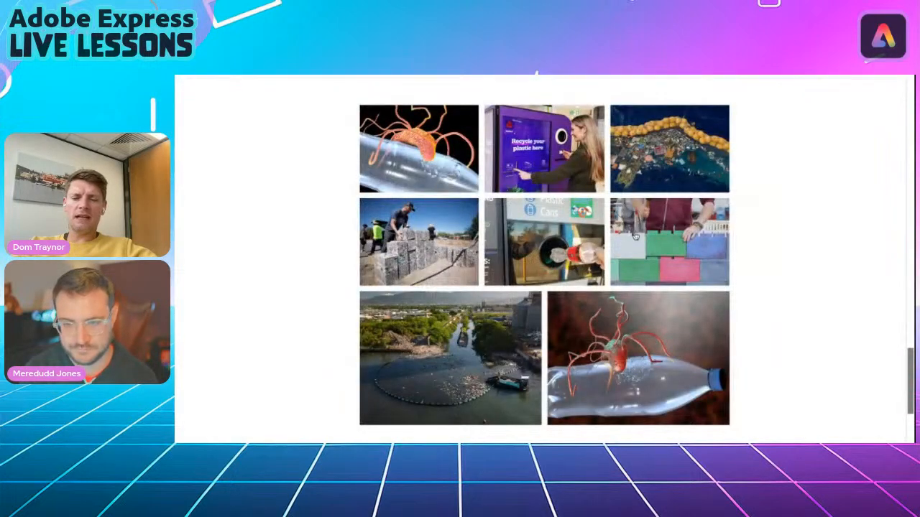
{"action": "scroll", "coordinate": [629, 240], "scroll_direction": "up", "scroll_amount": 1}
{"action": "scroll", "coordinate": [630, 240], "scroll_direction": "up", "scroll_amount": 3}
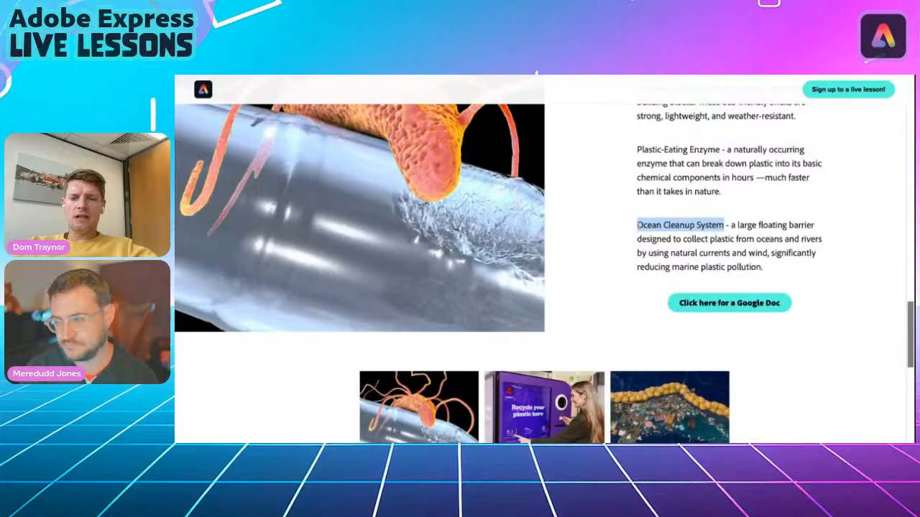
{"action": "left_click_drag", "start_coordinate": [636, 225], "coordinate": [720, 225]}
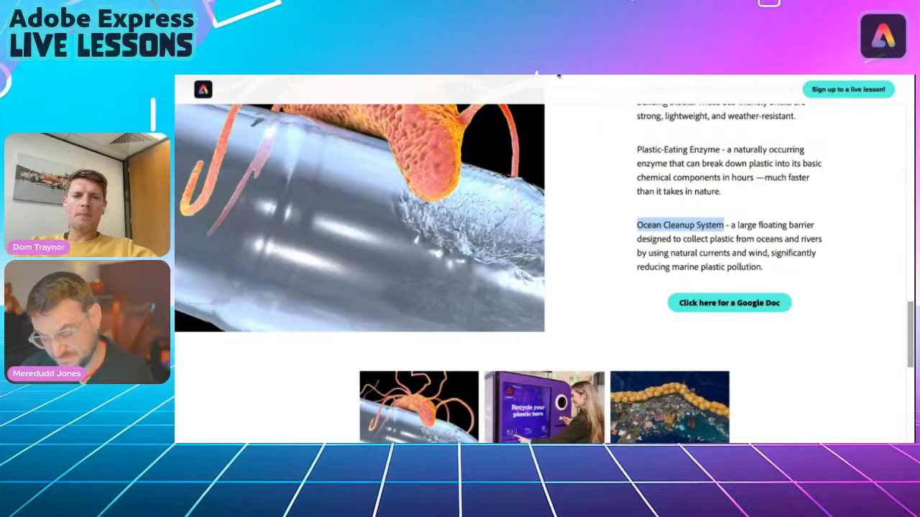
{"action": "left_click", "coordinate": [558, 75]}
{"action": "key", "text": "alt+Tab"}
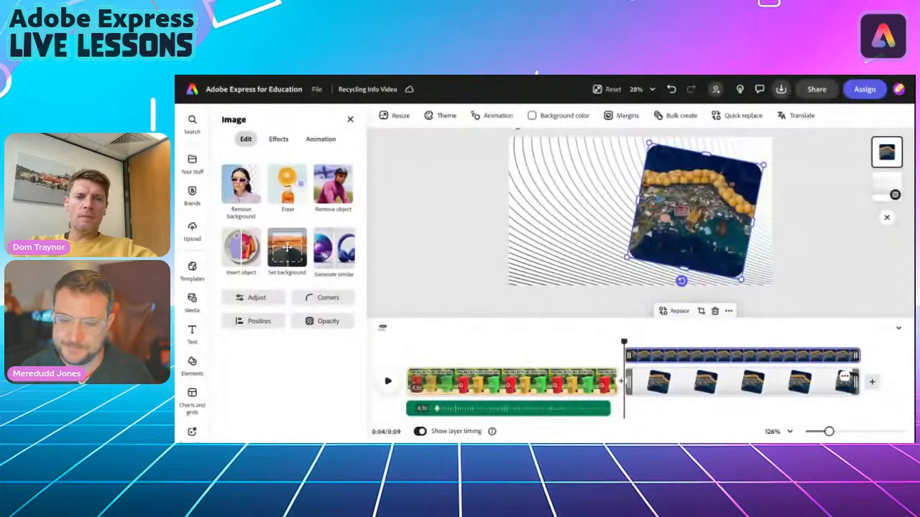
Add a text box reading "Ocean Cleanup System" and place it in the upper left of the scene.
{"action": "left_click", "coordinate": [192, 330]}
{"action": "left_click", "coordinate": [268, 144]}
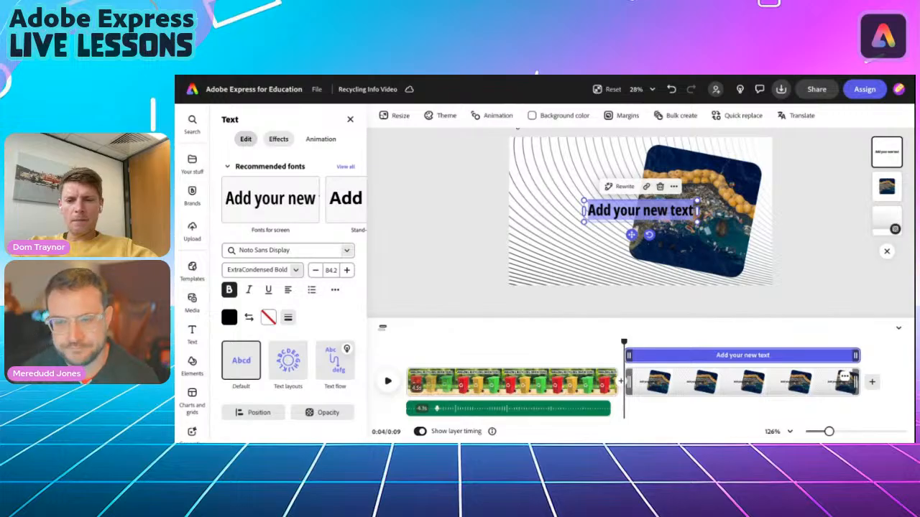
{"action": "key", "text": "ctrl+v"}
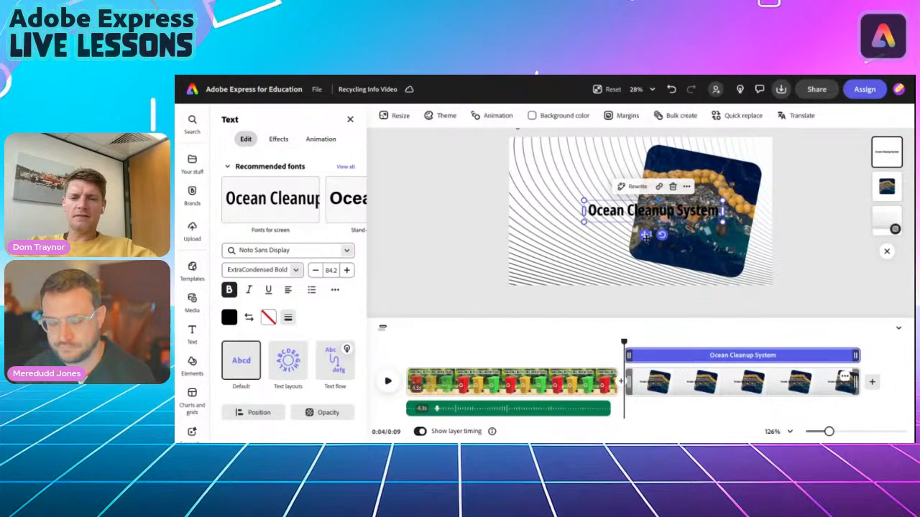
{"action": "left_click_drag", "start_coordinate": [645, 237], "coordinate": [572, 199]}
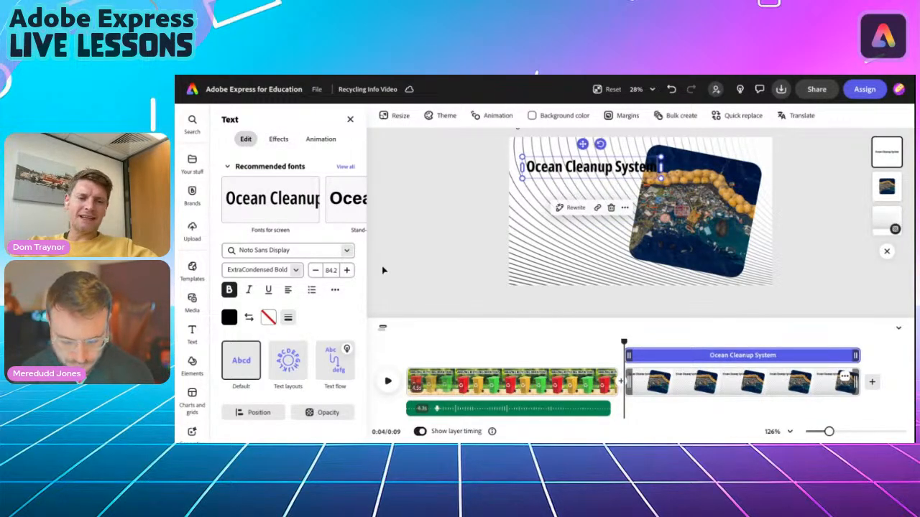
Apply a text layout to the title and reshape it into two lines, with "SYSTEM" larger beneath "OCEAN CLEANUP".
{"action": "left_click", "coordinate": [288, 359]}
{"action": "left_click", "coordinate": [310, 188]}
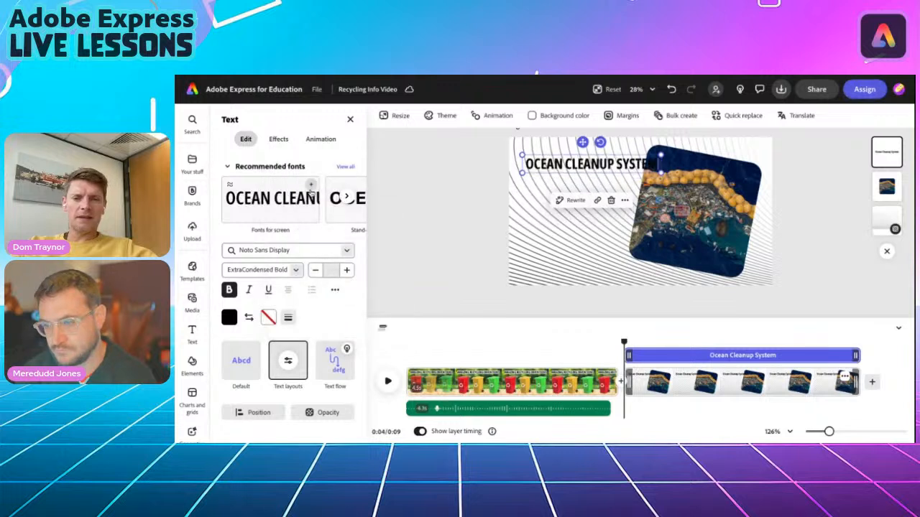
{"action": "left_click_drag", "start_coordinate": [660, 174], "coordinate": [665, 241]}
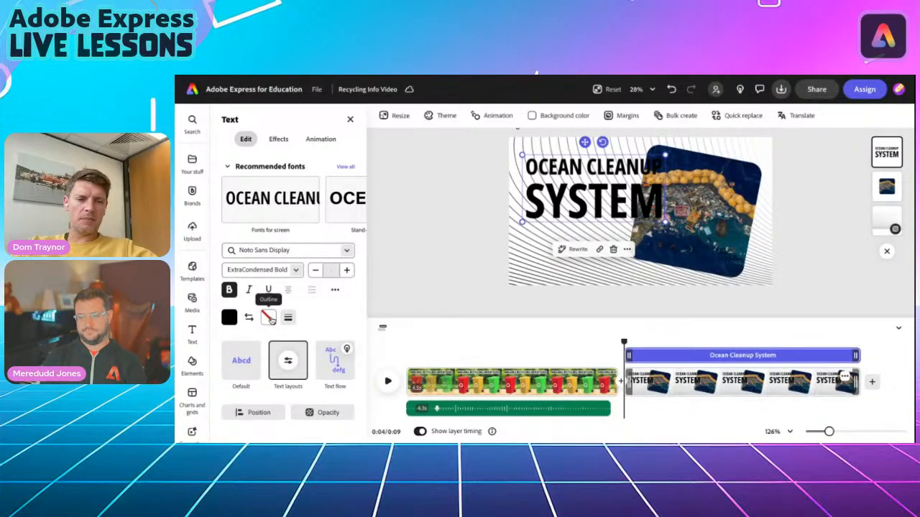
Give the Ocean Cleanup System title a white outline with a thickness of 100.
{"action": "left_click", "coordinate": [269, 318]}
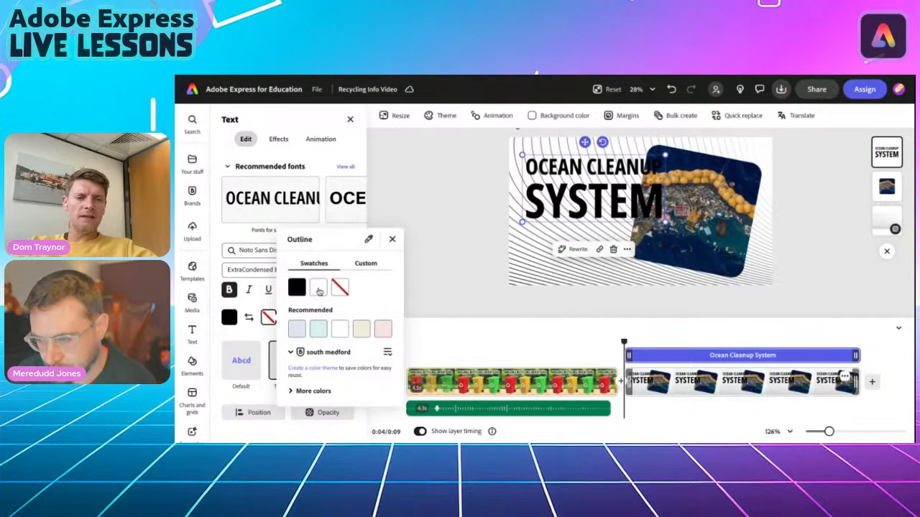
{"action": "left_click", "coordinate": [319, 289]}
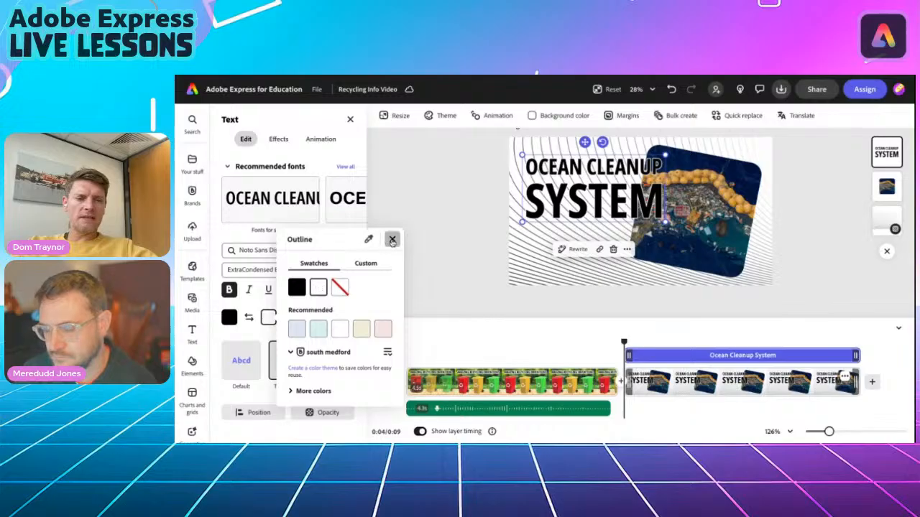
{"action": "key", "text": "Escape"}
{"action": "left_click", "coordinate": [288, 318]}
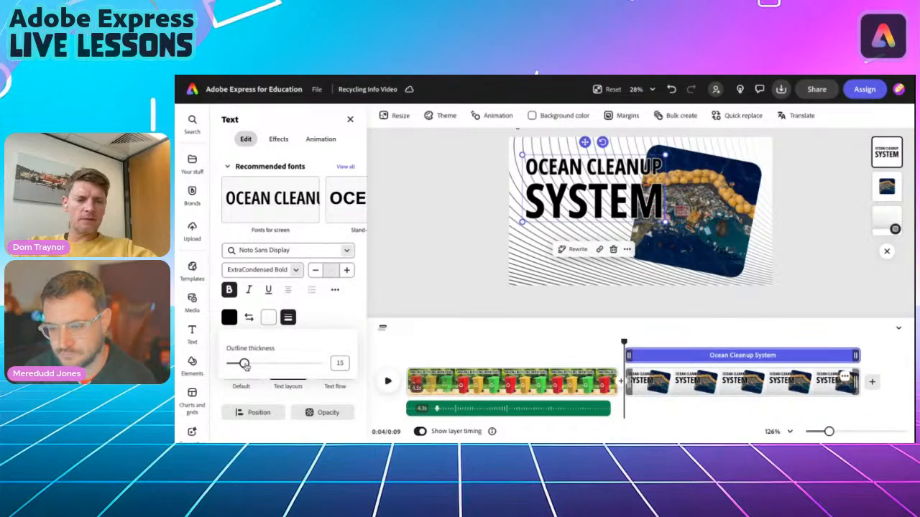
{"action": "left_click_drag", "start_coordinate": [244, 364], "coordinate": [351, 363]}
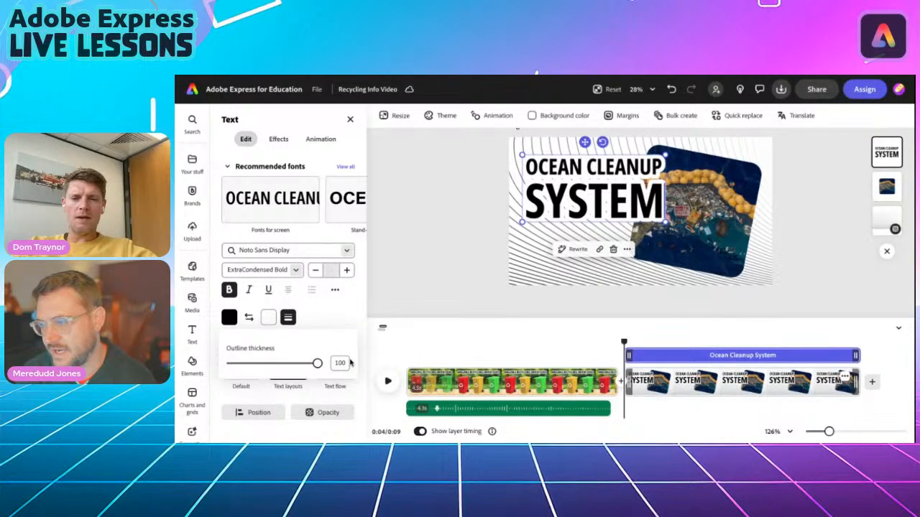
Shrink the outlined title slightly and position it in the scene's upper left, beside the photo.
{"action": "left_click", "coordinate": [567, 202]}
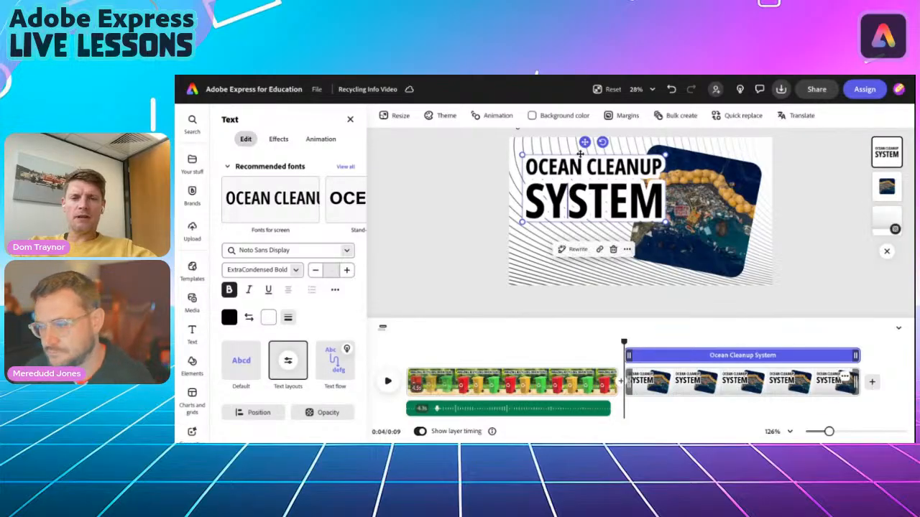
{"action": "left_click_drag", "start_coordinate": [580, 154], "coordinate": [582, 137]}
{"action": "left_click_drag", "start_coordinate": [664, 215], "coordinate": [655, 208]}
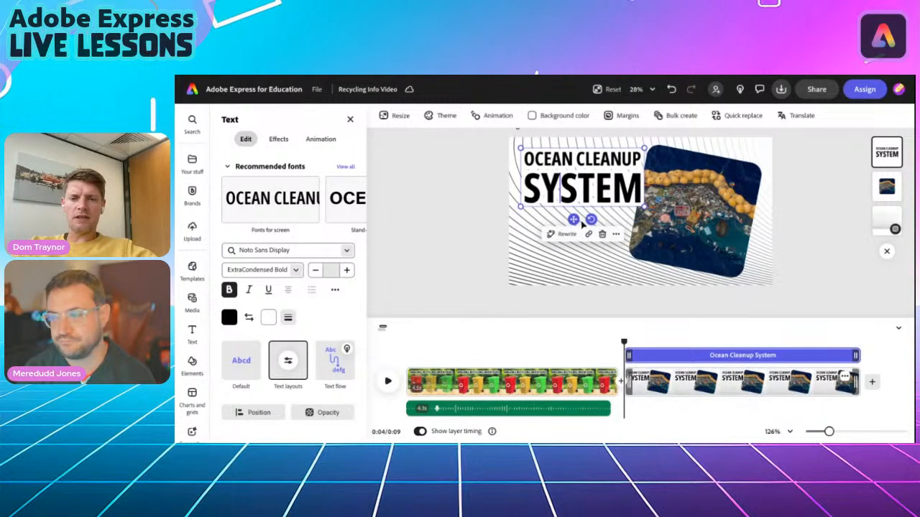
{"action": "left_click_drag", "start_coordinate": [572, 220], "coordinate": [577, 221]}
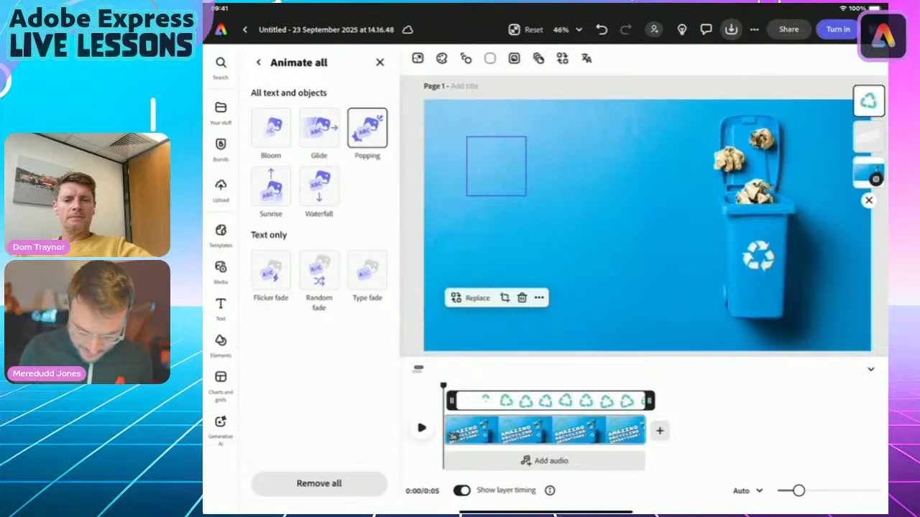
In the blue recycling-bin project, add a blank scene after the title scene and bring up the background elements.
{"action": "left_click", "coordinate": [659, 430]}
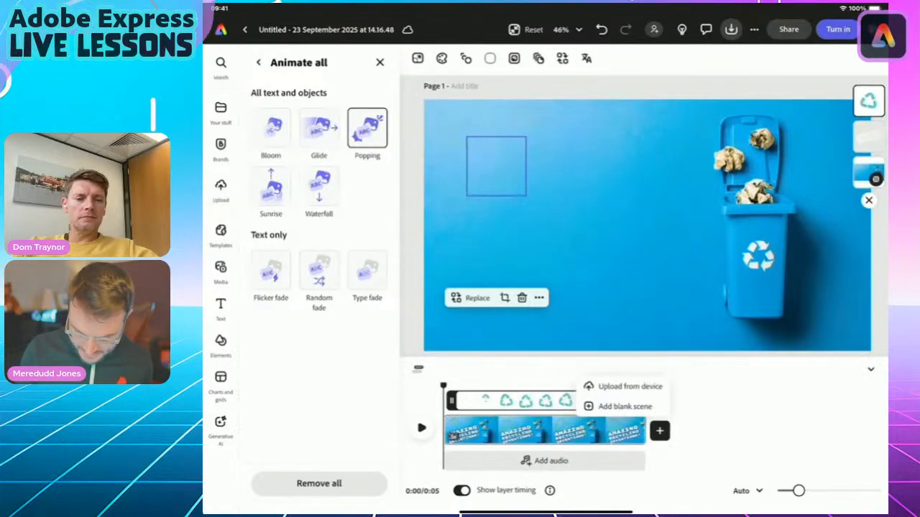
{"action": "left_click", "coordinate": [624, 406]}
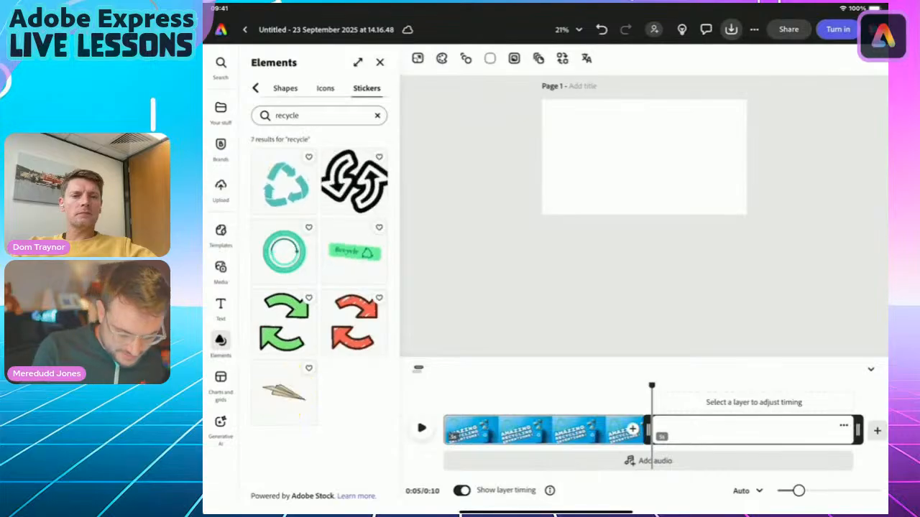
{"action": "left_click", "coordinate": [255, 87]}
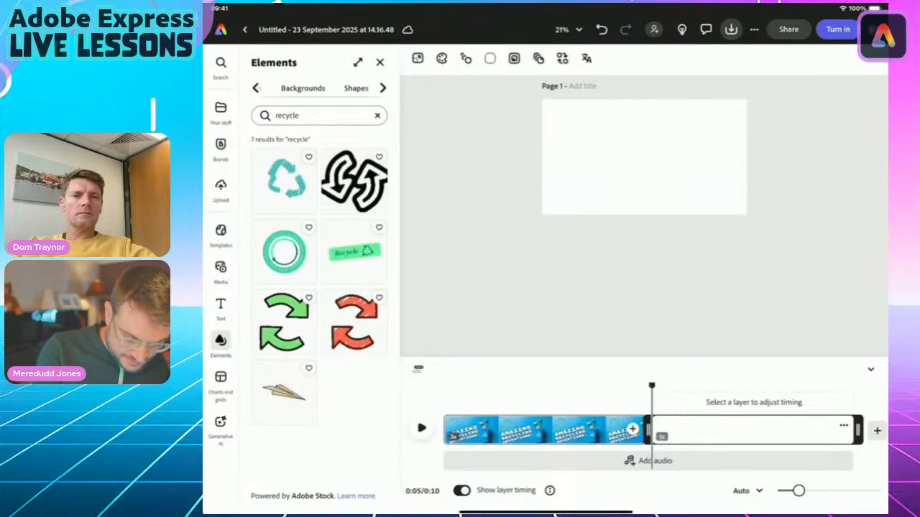
{"action": "left_click", "coordinate": [324, 88]}
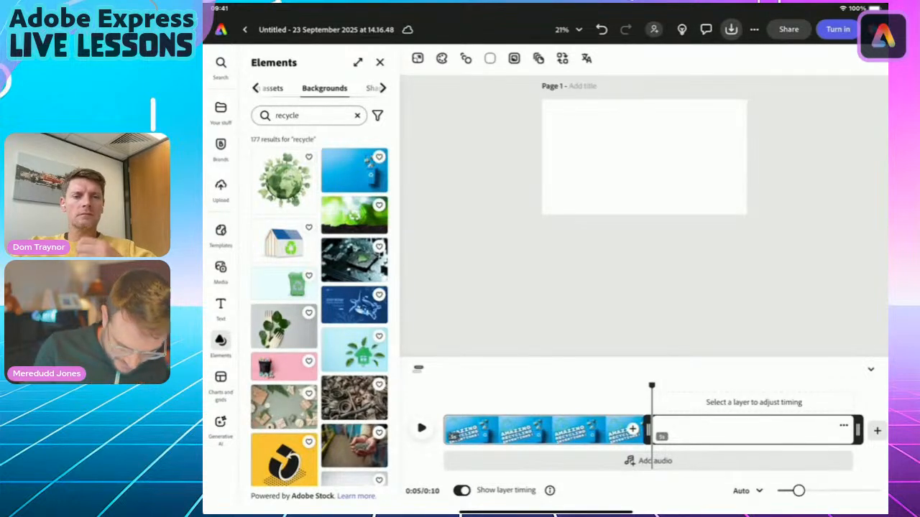
Clear the "recycle" background search, look into the suggested text backgrounds and return to the main backgrounds list.
{"action": "left_click", "coordinate": [357, 115]}
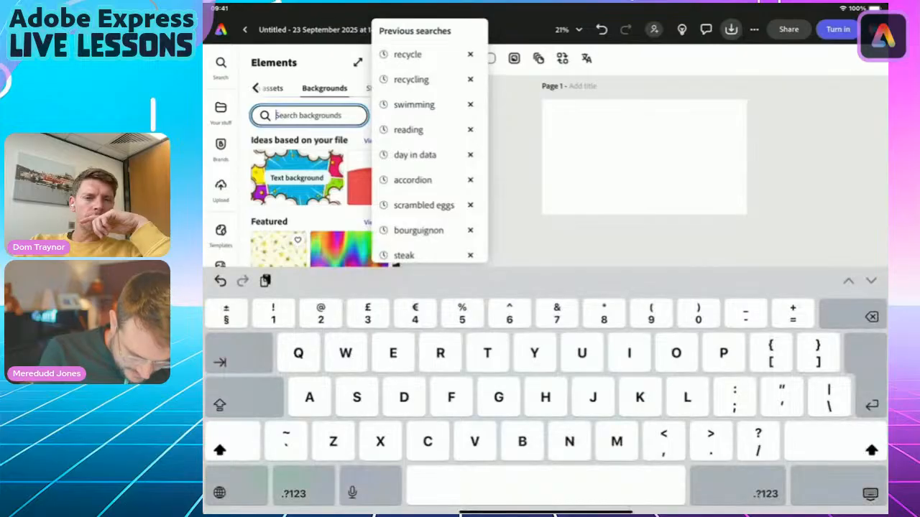
{"action": "left_click", "coordinate": [359, 186]}
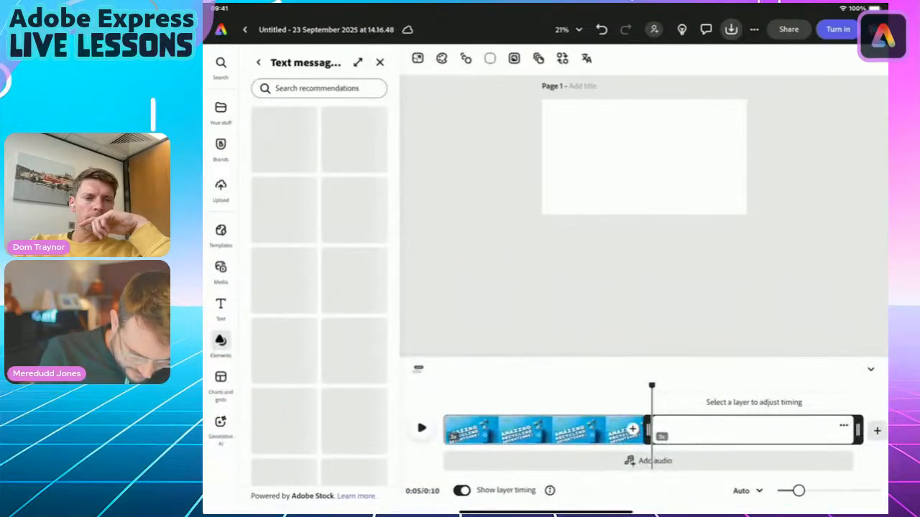
{"action": "left_click", "coordinate": [258, 62]}
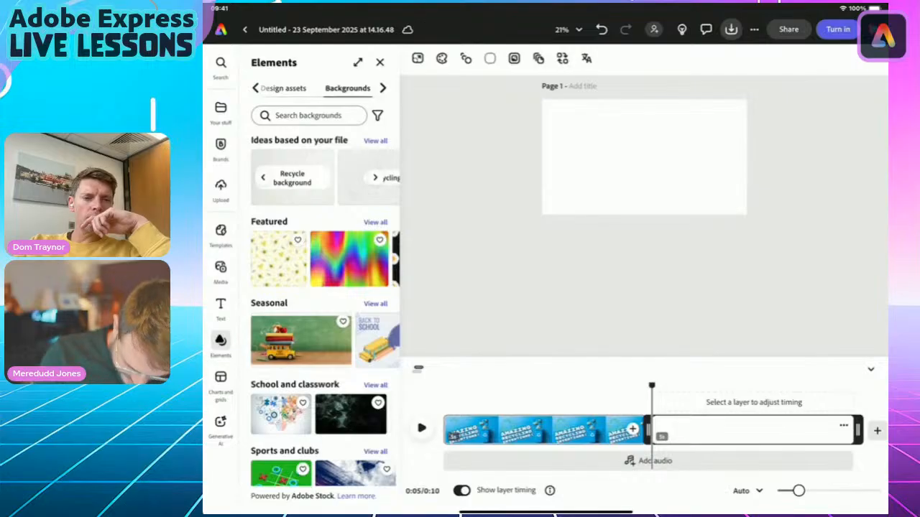
Search the backgrounds for "Blue gradient" and fill the blank second scene with the bright light-blue gradient.
{"action": "left_click", "coordinate": [308, 115]}
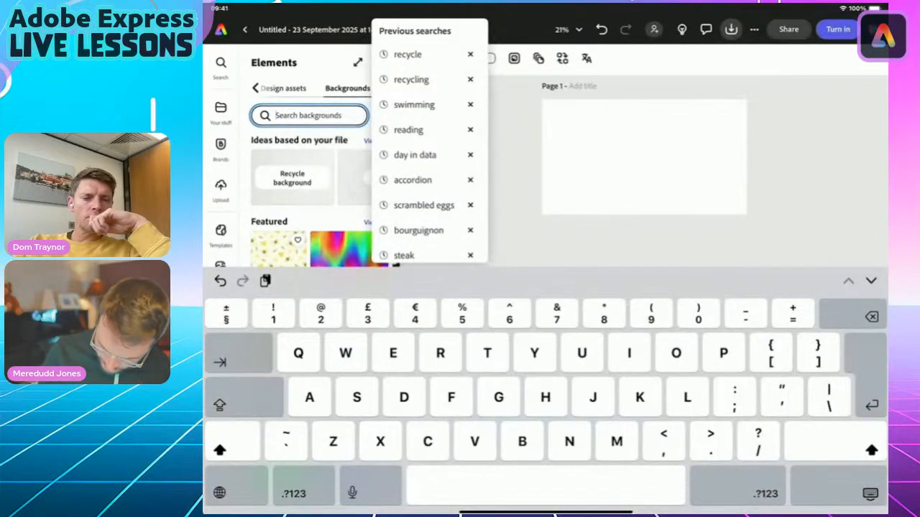
{"action": "type", "text": "Bl"}
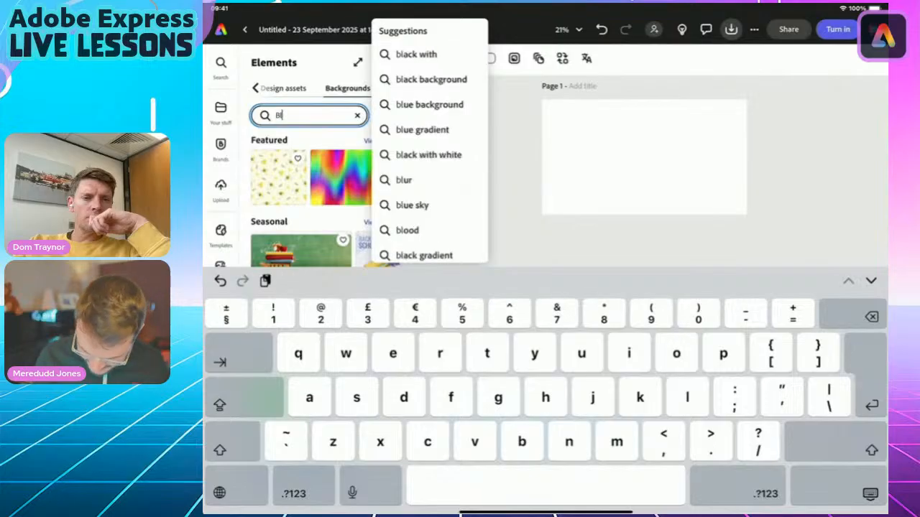
{"action": "type", "text": "ue brad"}
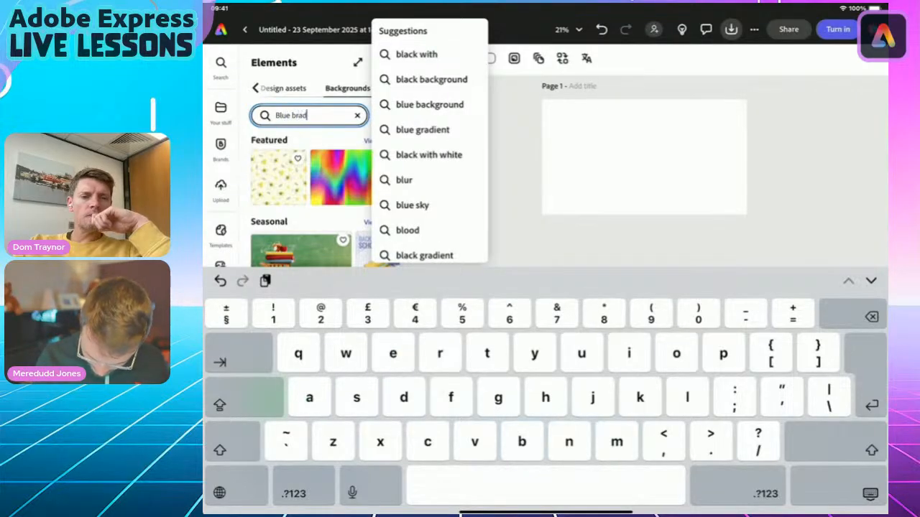
{"action": "type", "text": "ient"}
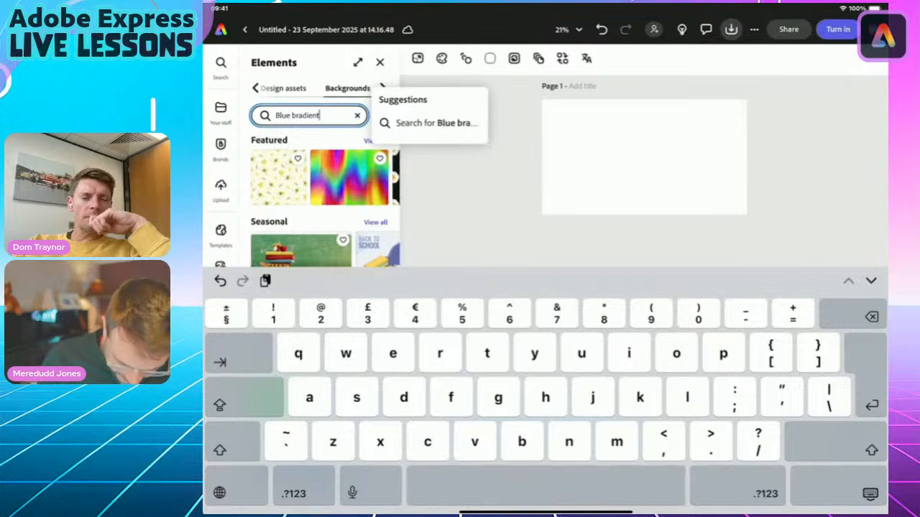
{"action": "left_click", "coordinate": [295, 115]}
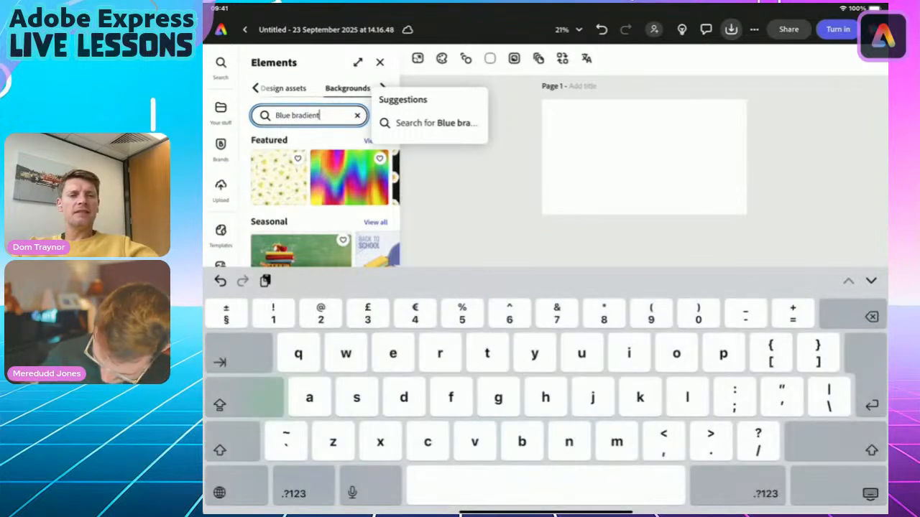
{"action": "key", "text": "BackSpace"}
{"action": "type", "text": "g"}
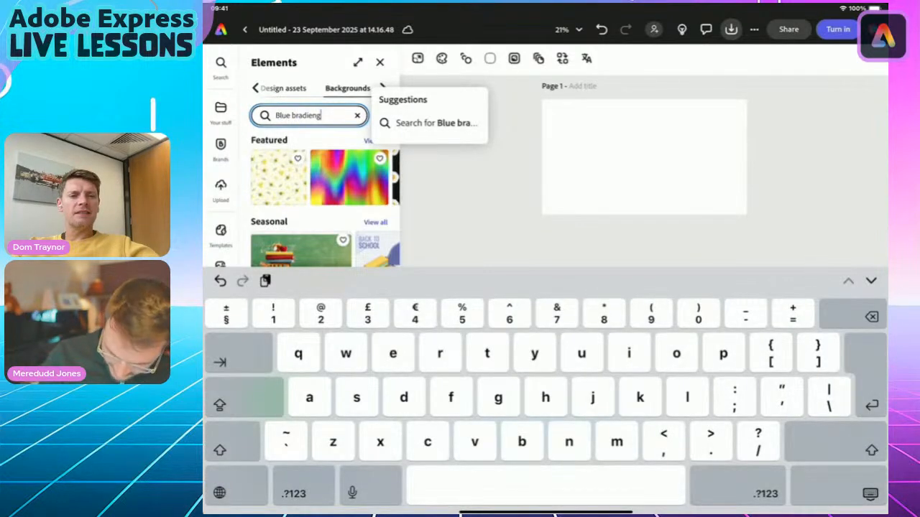
{"action": "type", "text": "t"}
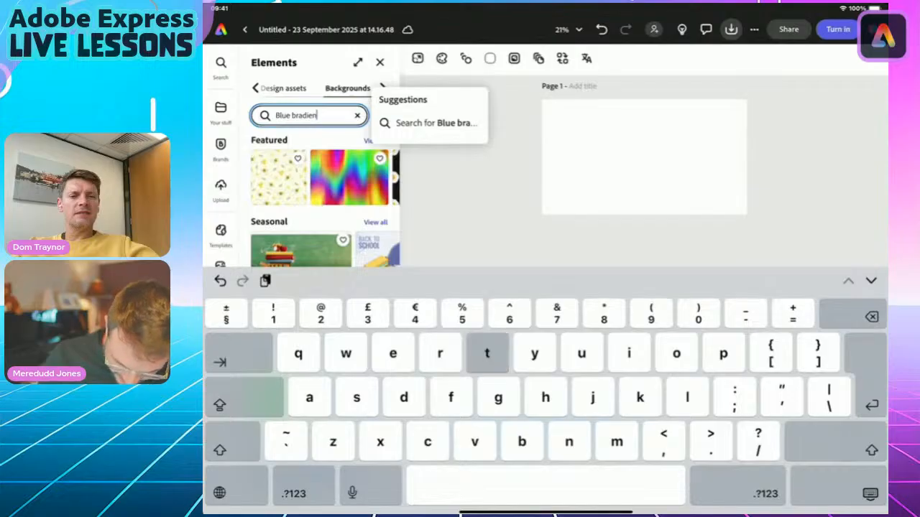
{"action": "left_click", "coordinate": [291, 115]}
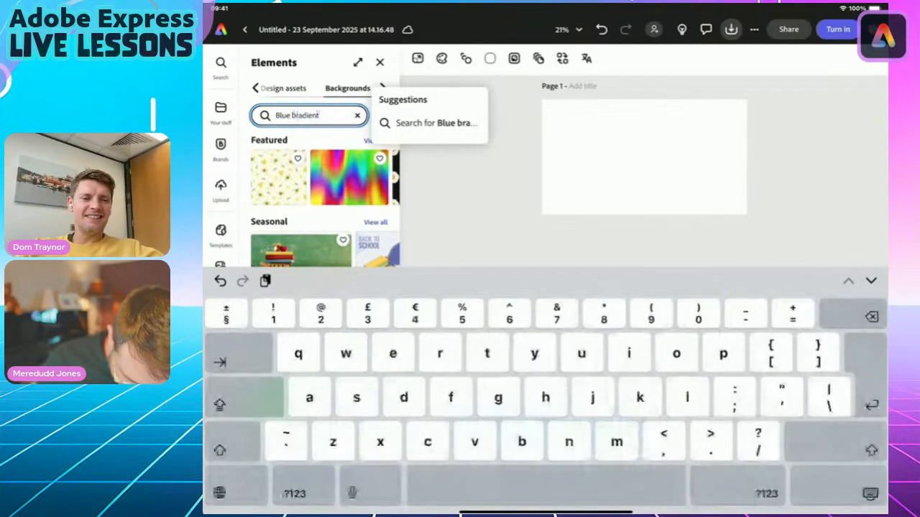
{"action": "key", "text": "BackSpace"}
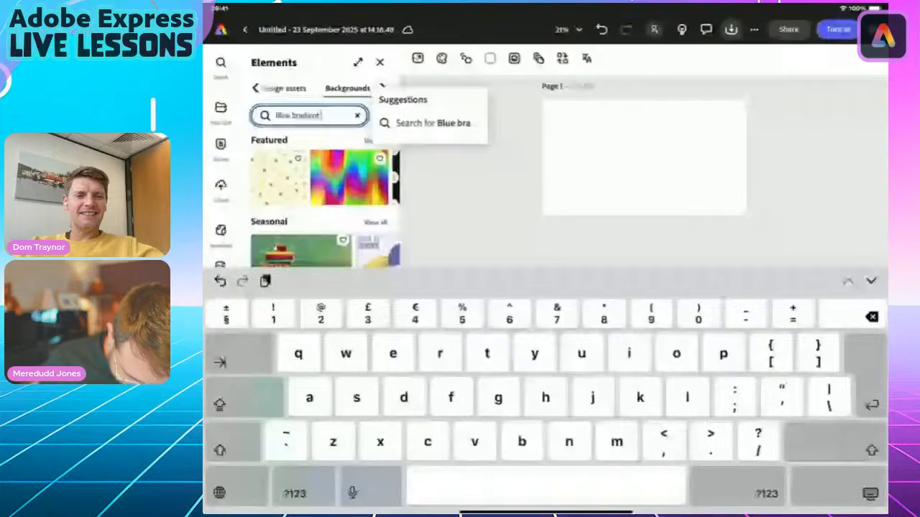
{"action": "key", "text": "BackSpace"}
{"action": "key", "text": "BackSpace"}
{"action": "key", "text": "BackSpace"}
{"action": "key", "text": "BackSpace"}
{"action": "key", "text": "BackSpace"}
{"action": "key", "text": "BackSpace"}
{"action": "key", "text": "BackSpace"}
{"action": "key", "text": "BackSpace"}
{"action": "type", "text": "gr"}
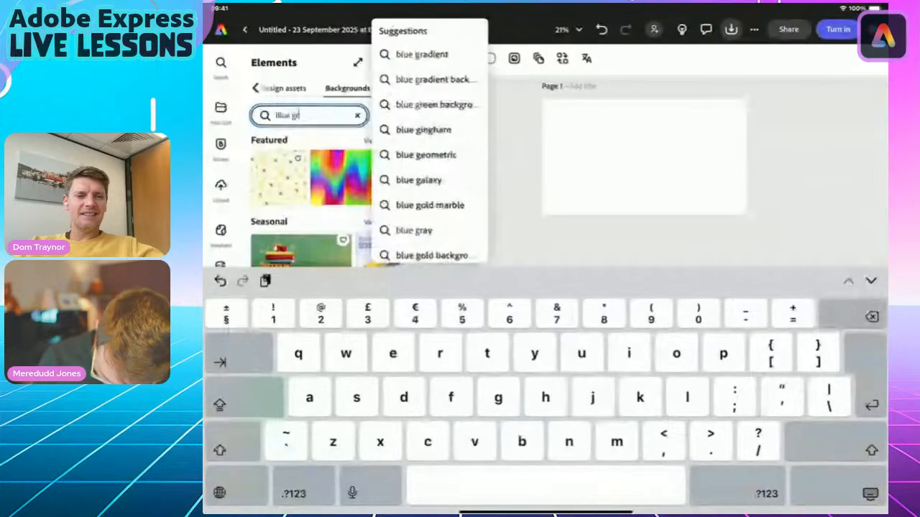
{"action": "type", "text": "adient"}
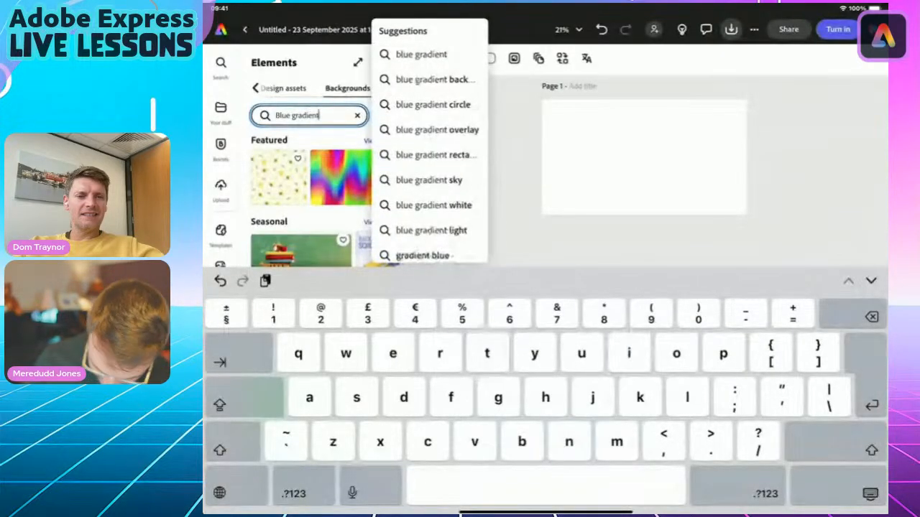
{"action": "key", "text": "Return"}
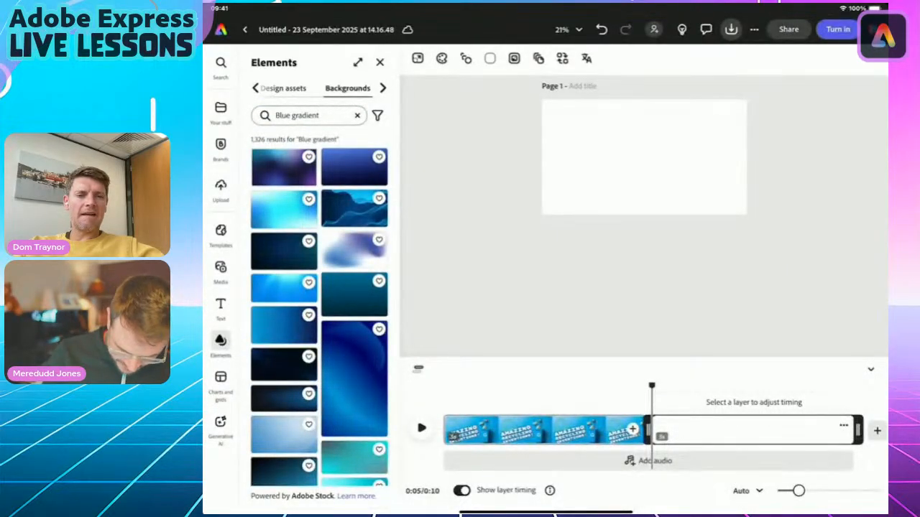
{"action": "left_click", "coordinate": [284, 208]}
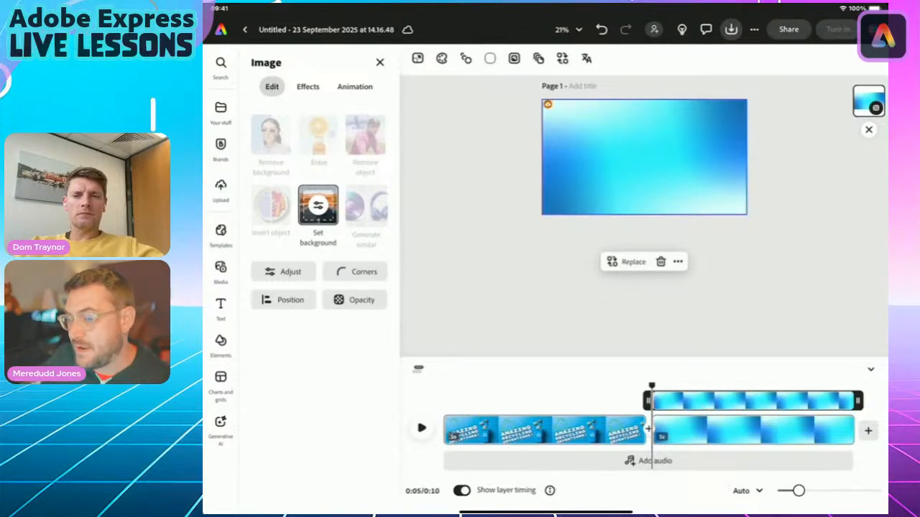
Switch to Safari and bring up the Recycling Week 2025 lesson page instead of the Google Doc.
{"action": "left_click_drag", "start_coordinate": [546, 512], "coordinate": [589, 345]}
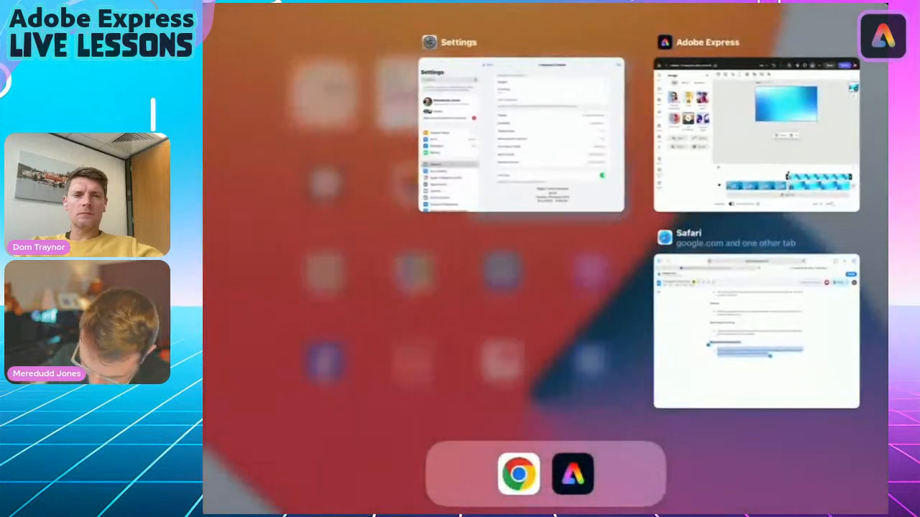
{"action": "left_click", "coordinate": [755, 343]}
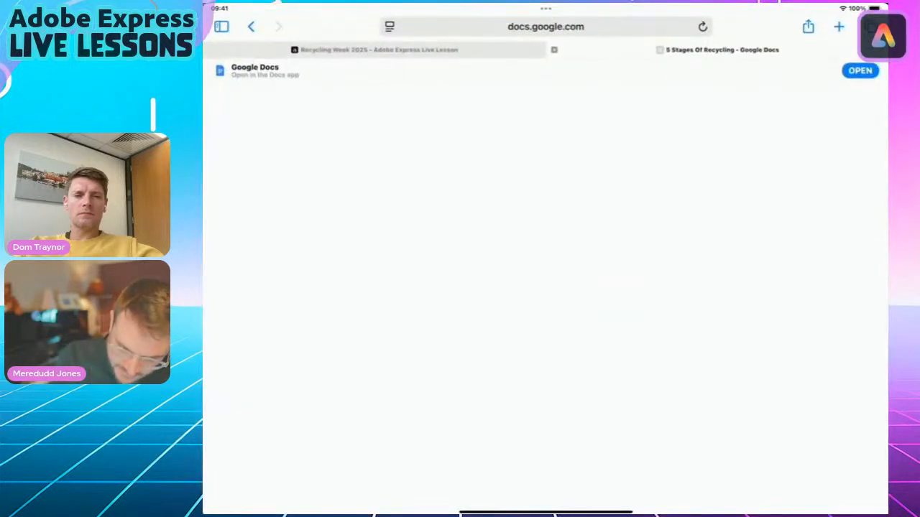
{"action": "left_click", "coordinate": [377, 50]}
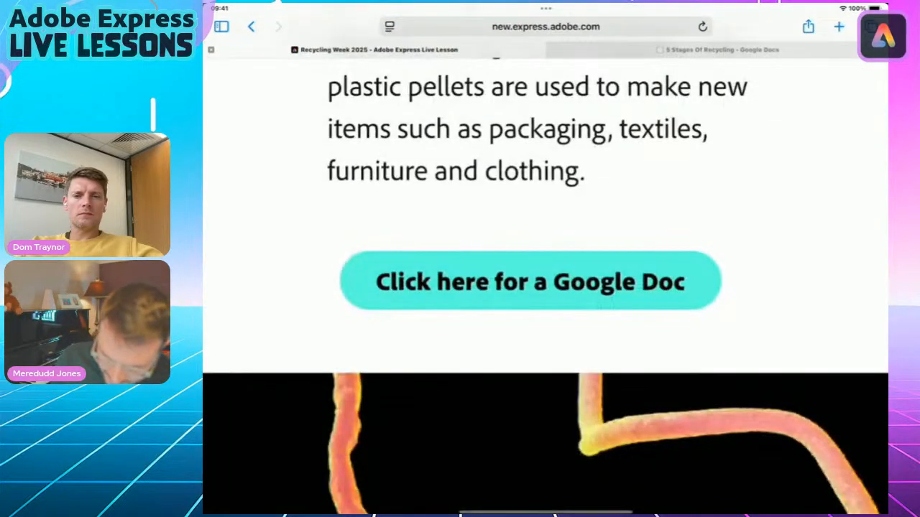
{"action": "left_click", "coordinate": [870, 27]}
{"action": "left_click", "coordinate": [376, 154]}
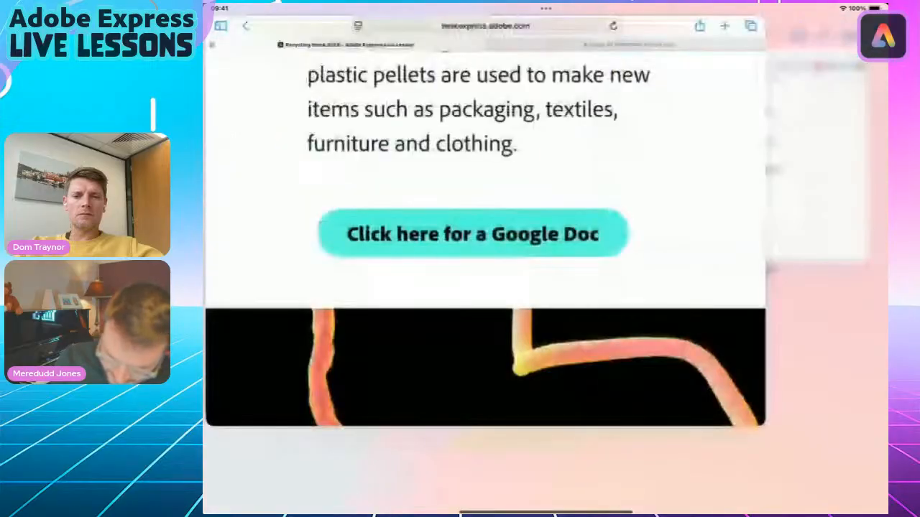
Go to the photo gallery at the end of the Recycling Week page and open a picture in the enlarged view.
{"action": "scroll", "coordinate": [529, 281], "scroll_direction": "down", "scroll_amount": 5}
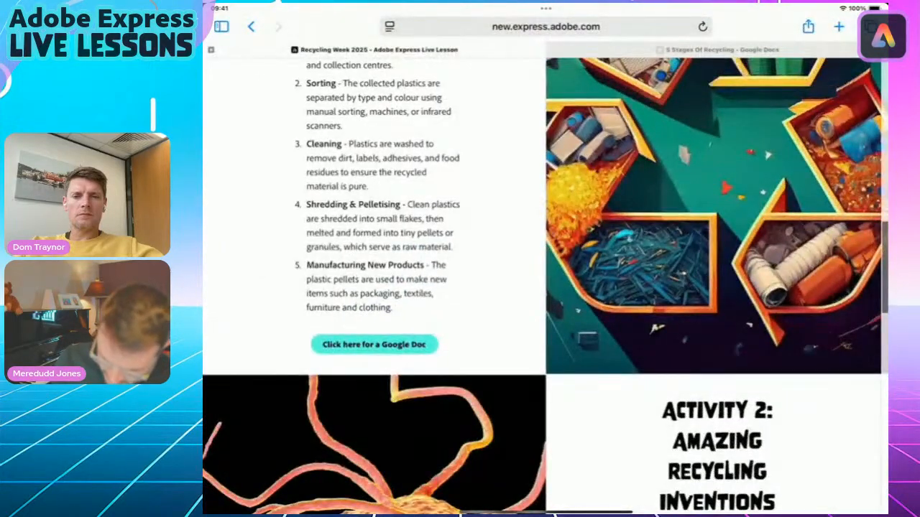
{"action": "left_click_drag", "start_coordinate": [547, 512], "coordinate": [560, 460]}
{"action": "scroll", "coordinate": [546, 287], "scroll_direction": "down", "scroll_amount": 10}
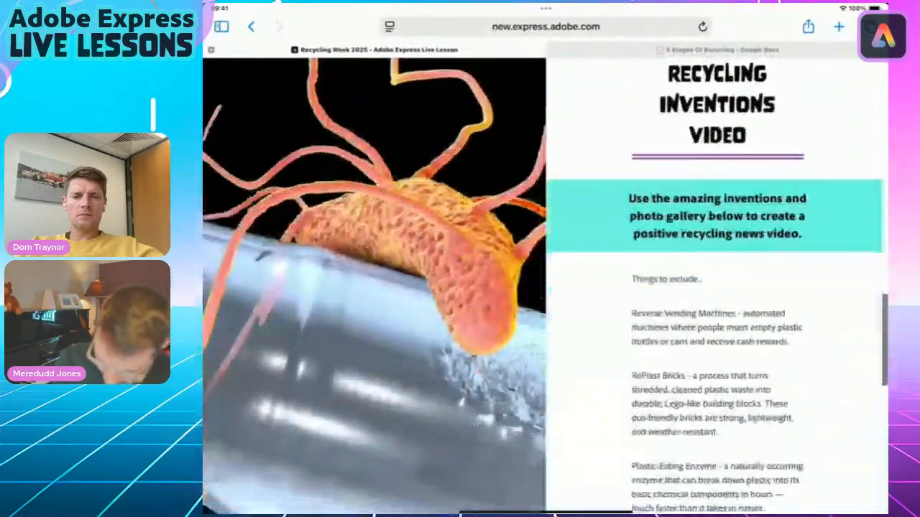
{"action": "scroll", "coordinate": [544, 287], "scroll_direction": "down", "scroll_amount": 5}
{"action": "scroll", "coordinate": [546, 288], "scroll_direction": "down", "scroll_amount": 3}
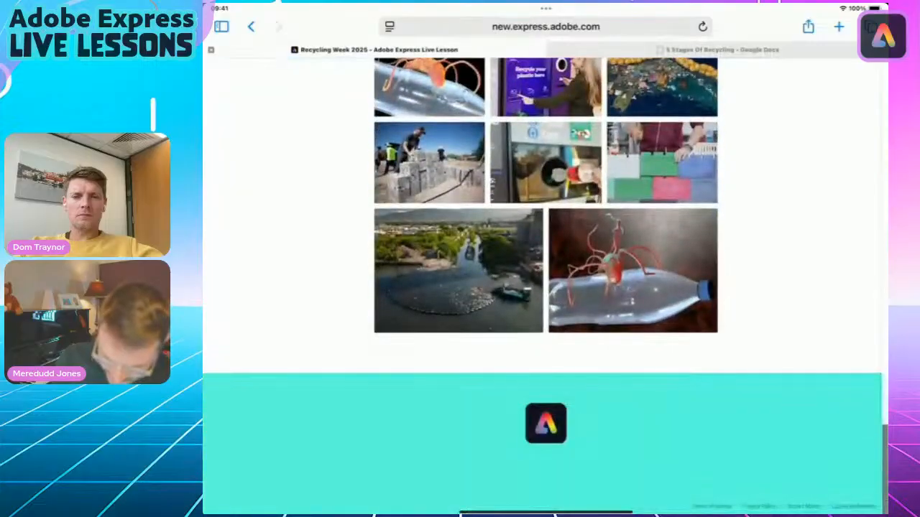
{"action": "left_click", "coordinate": [429, 165]}
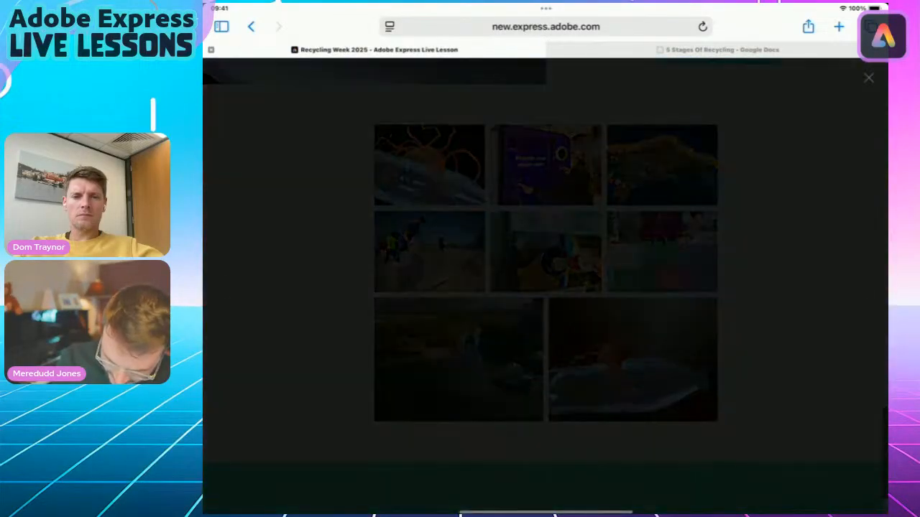
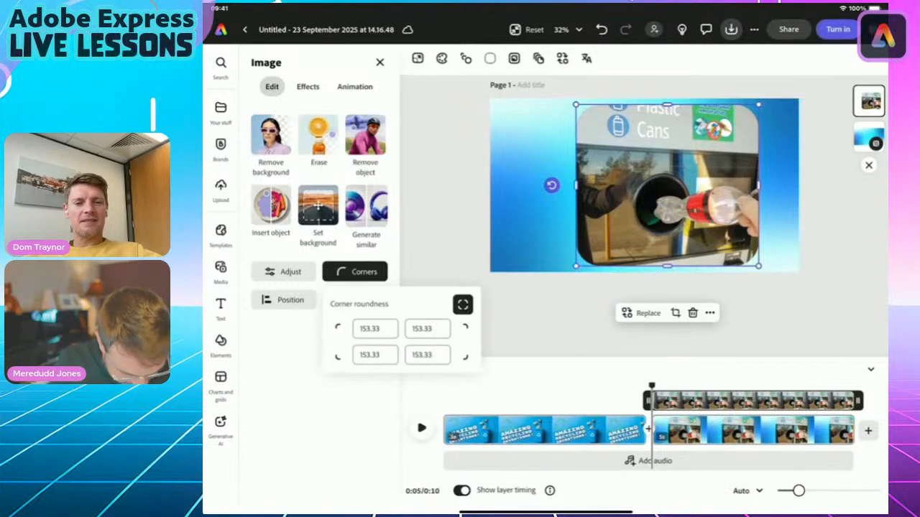
Finish the bottle-return photo's corner rounding at 153.33, then shrink the photo and place it in the scene's upper right.
{"action": "left_click", "coordinate": [374, 328]}
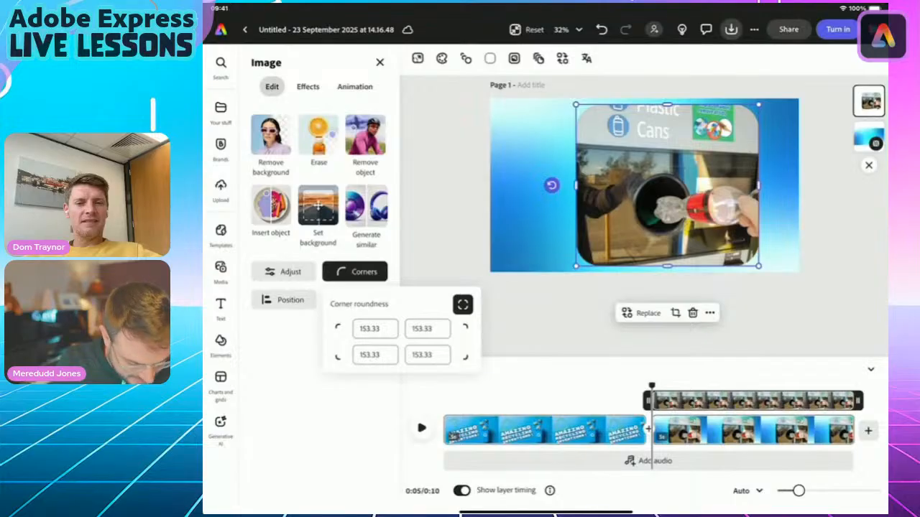
{"action": "left_click", "coordinate": [463, 304]}
{"action": "left_click", "coordinate": [355, 271]}
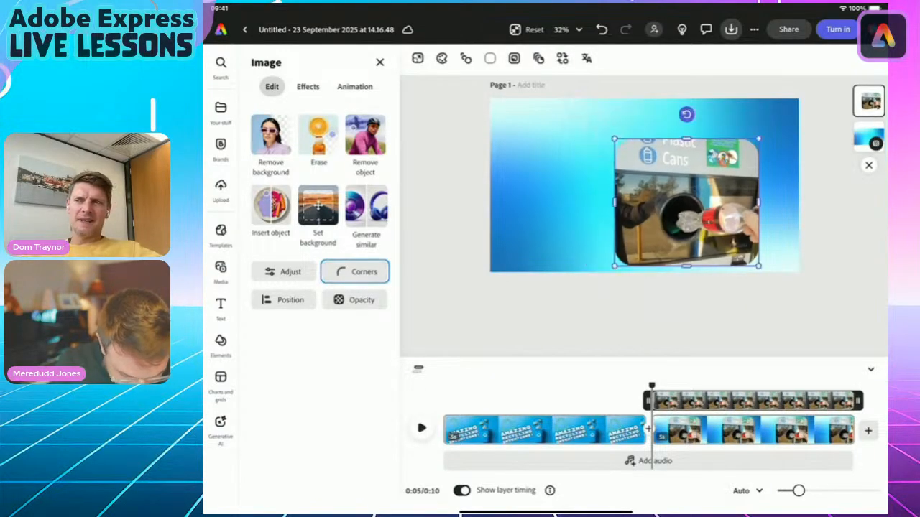
{"action": "left_click", "coordinate": [706, 191]}
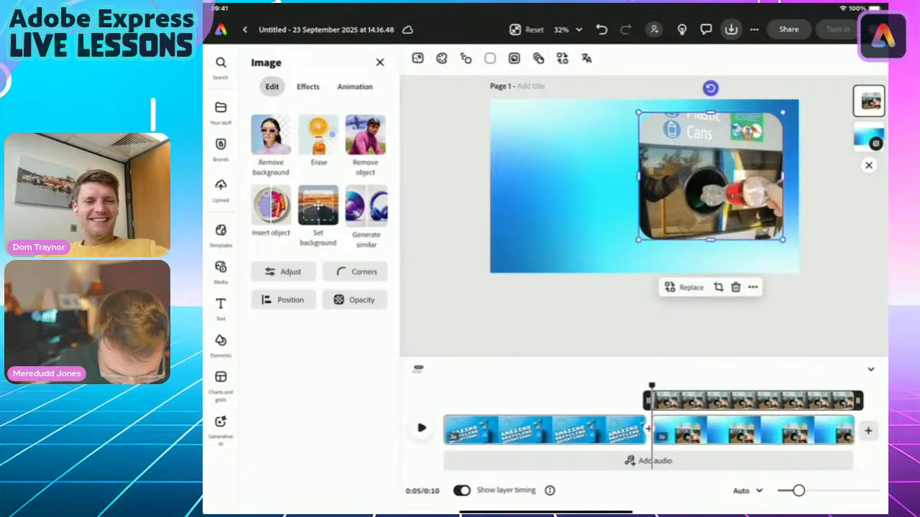
Tilt the bottle-return photo slightly clockwise, nudge it into place on the blue gradient and deselect it.
{"action": "left_click_drag", "start_coordinate": [709, 89], "coordinate": [729, 90]}
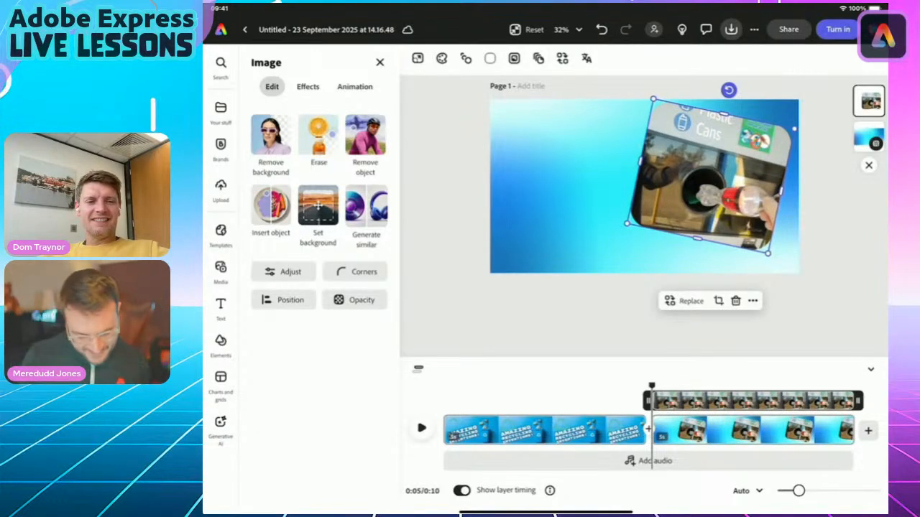
{"action": "mouse_move", "coordinate": [711, 176]}
{"action": "left_mouse_down"}
{"action": "mouse_move", "coordinate": [710, 186]}
{"action": "mouse_move", "coordinate": [714, 179]}
{"action": "left_mouse_up"}
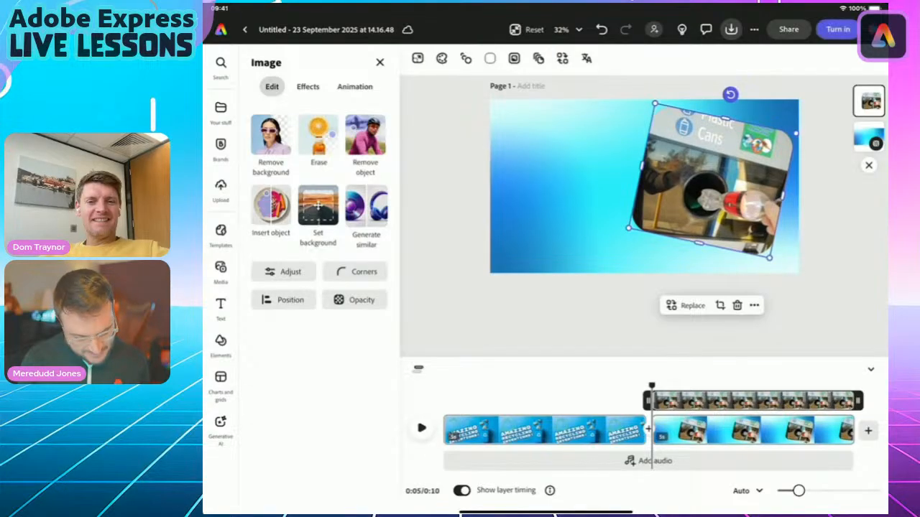
{"action": "key", "text": "Escape"}
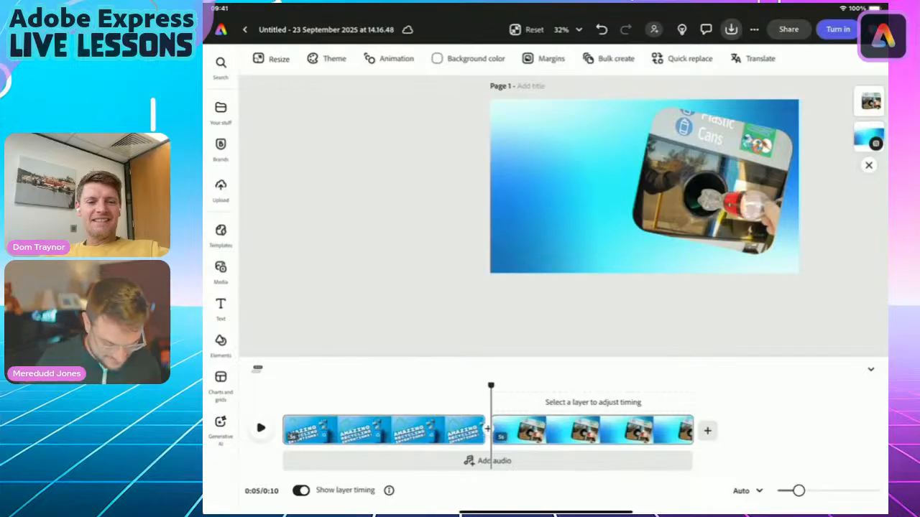
Switch to Safari and close the enlarged bottle-return photo to return to the Recycling Week page.
{"action": "left_click_drag", "start_coordinate": [546, 513], "coordinate": [546, 302]}
{"action": "left_click", "coordinate": [769, 366]}
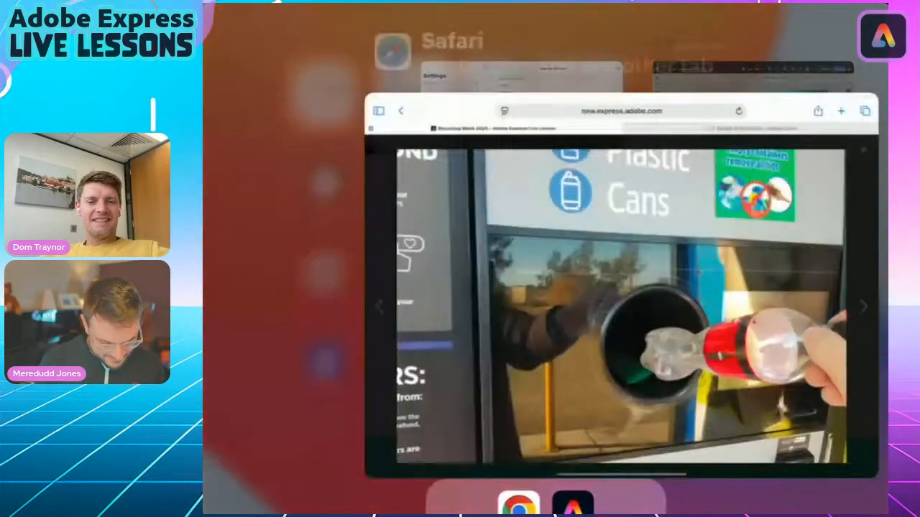
{"action": "left_click", "coordinate": [868, 77]}
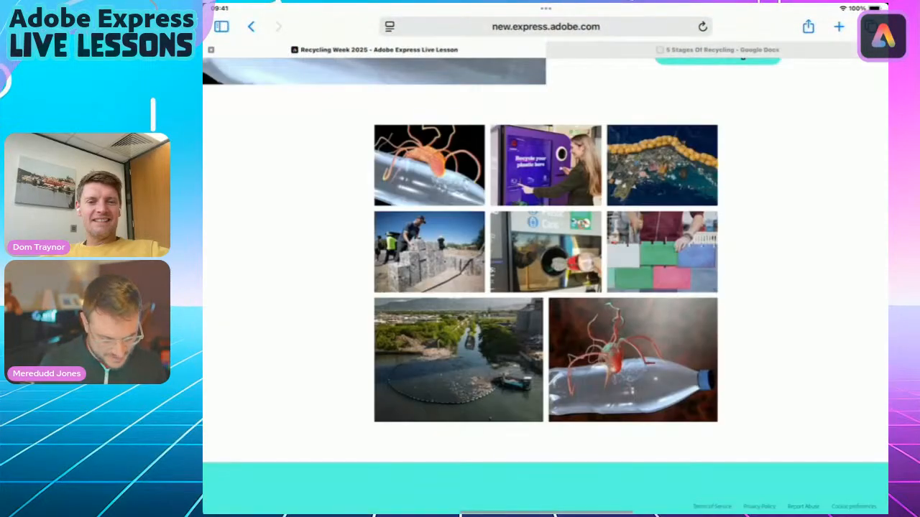
Copy the words "Reverse Vending Machines" from the list of things to include and switch back to the Adobe Express project.
{"action": "scroll", "coordinate": [546, 287], "scroll_direction": "up", "scroll_amount": 5}
{"action": "scroll", "coordinate": [546, 287], "scroll_direction": "up", "scroll_amount": 3}
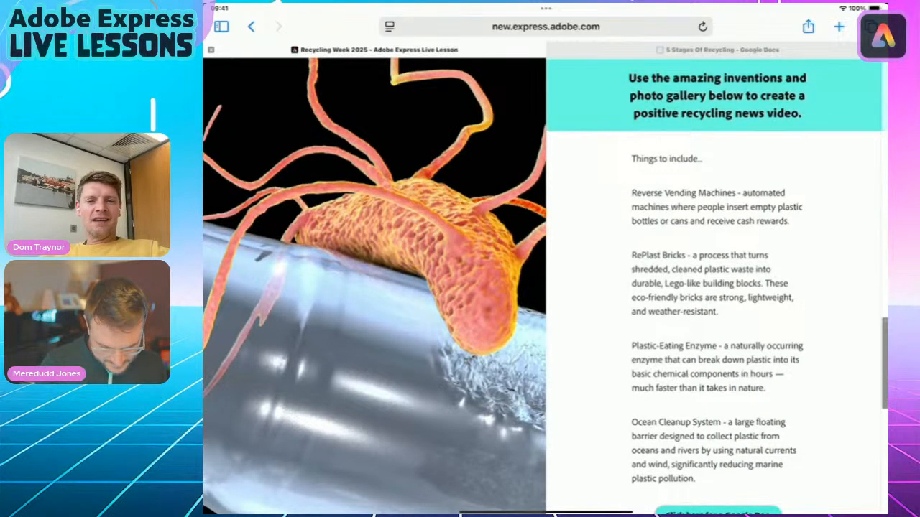
{"action": "scroll", "coordinate": [546, 287], "scroll_direction": "up", "scroll_amount": 1}
{"action": "double_click", "coordinate": [643, 192]}
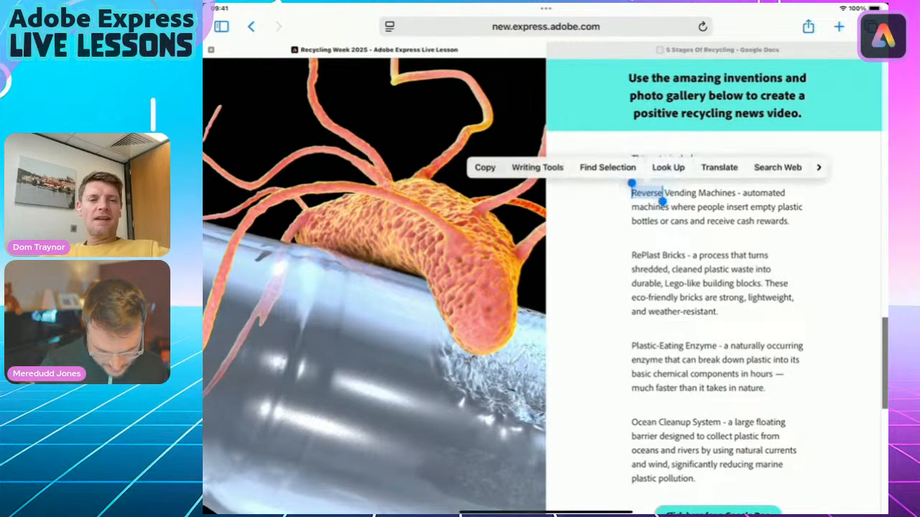
{"action": "left_click_drag", "start_coordinate": [663, 193], "coordinate": [736, 194]}
{"action": "key", "text": "ctrl+c"}
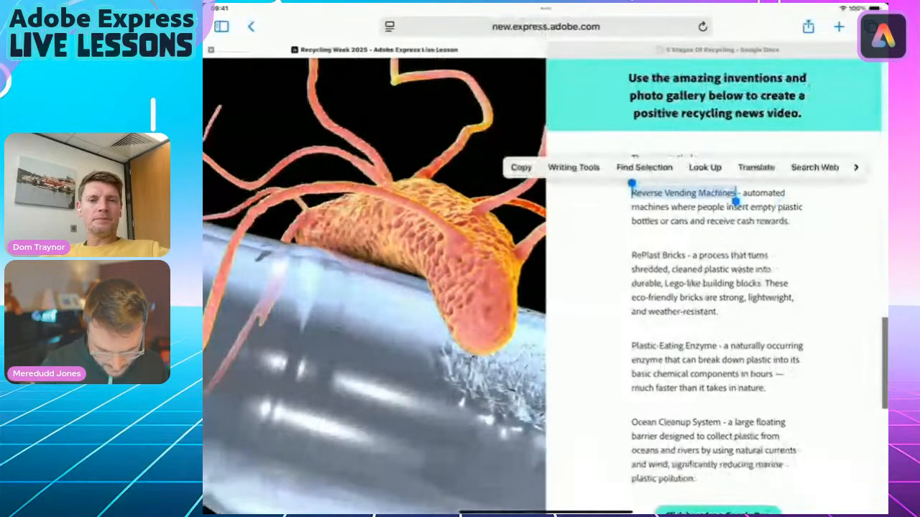
{"action": "left_click", "coordinate": [519, 168]}
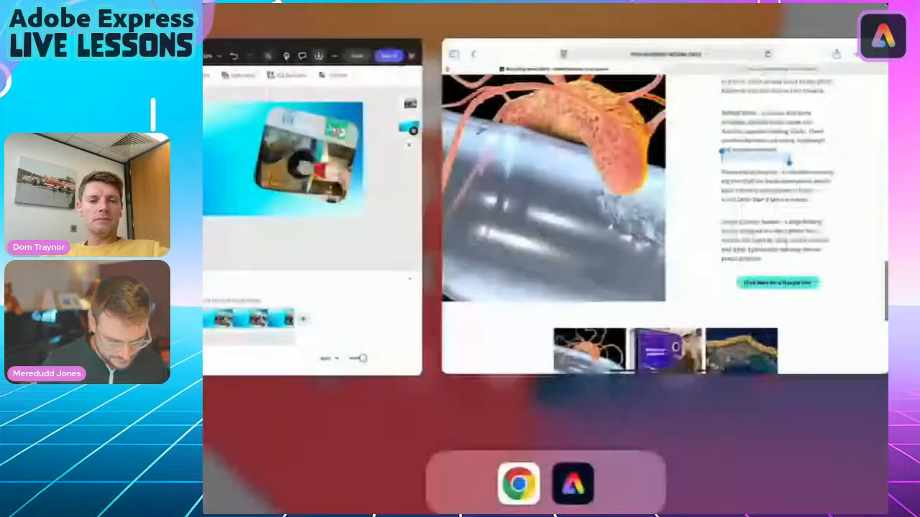
{"action": "left_click_drag", "start_coordinate": [546, 513], "coordinate": [546, 302]}
{"action": "left_click", "coordinate": [729, 309]}
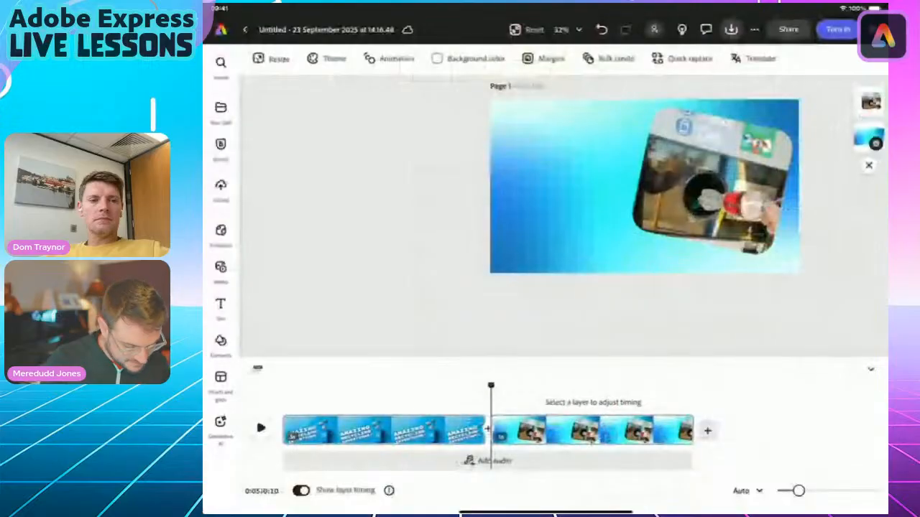
Add the copied title "Reverse Vending Machines" to the scene as text, move it to the upper left and enlarge it slightly.
{"action": "left_click", "coordinate": [221, 303]}
{"action": "left_click", "coordinate": [319, 90]}
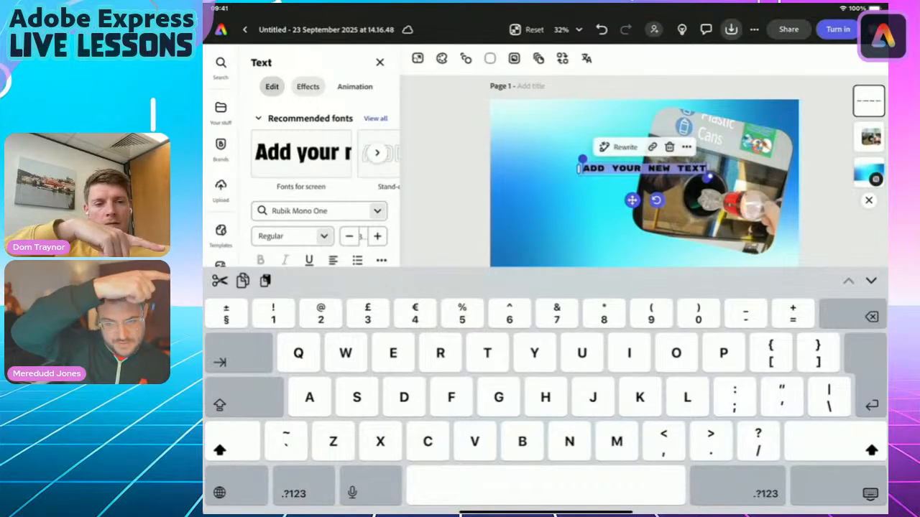
{"action": "key", "text": "ctrl+v"}
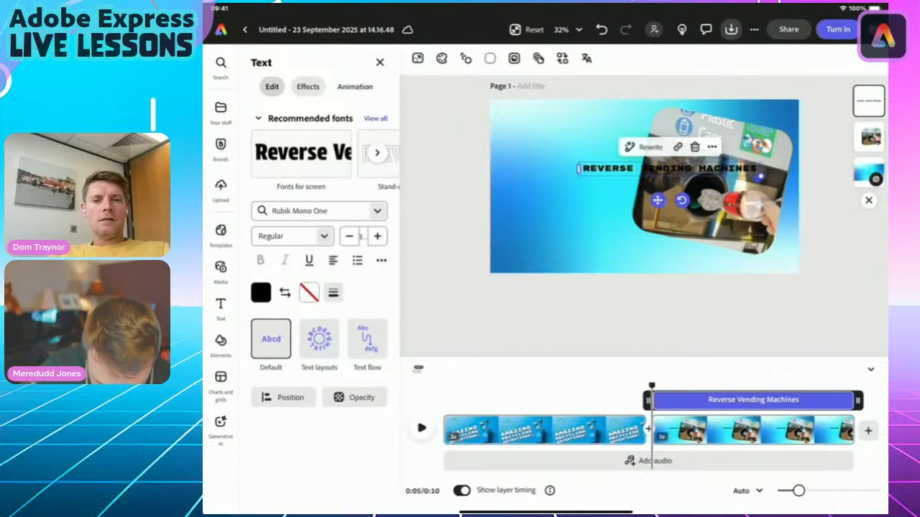
{"action": "left_click_drag", "start_coordinate": [669, 168], "coordinate": [583, 119]}
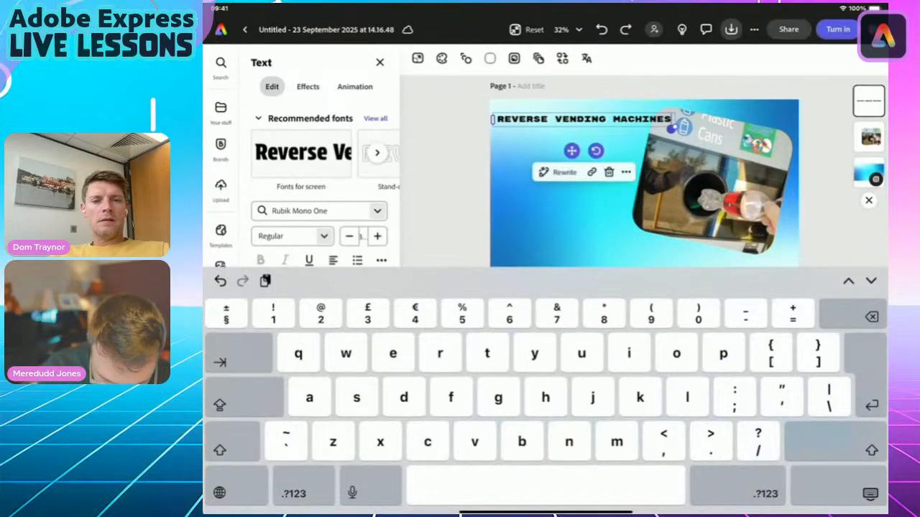
{"action": "left_click_drag", "start_coordinate": [673, 126], "coordinate": [733, 131]}
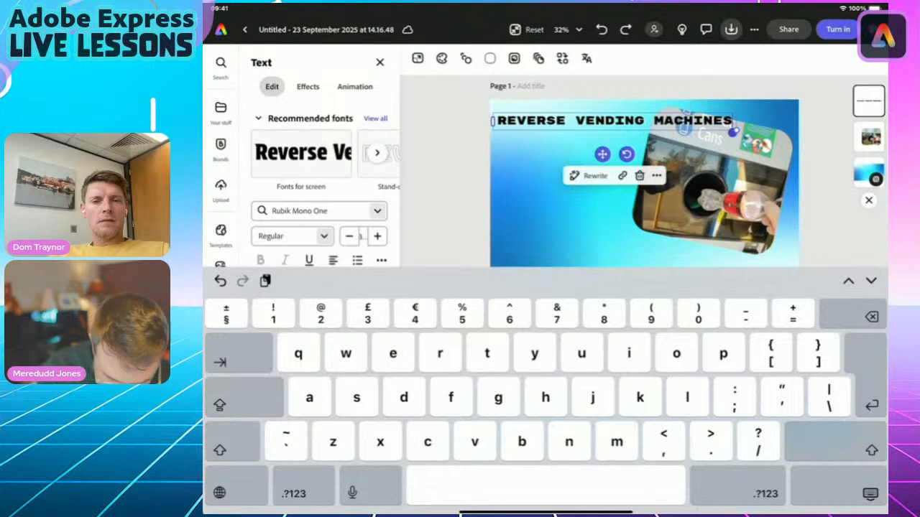
{"action": "left_click", "coordinate": [870, 494]}
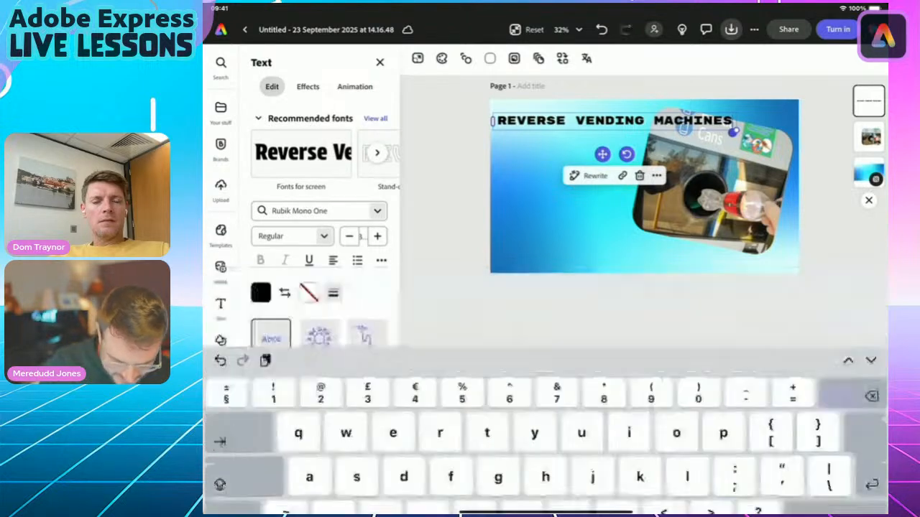
Apply the Dynamic text layout to the title, narrow it into three stacked lines beside the photo, and tilt it slightly counterclockwise.
{"action": "left_click", "coordinate": [319, 338]}
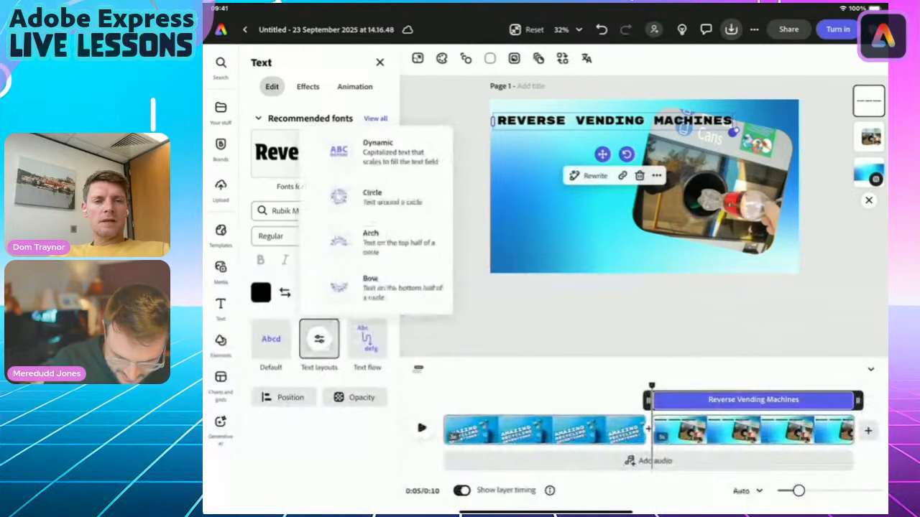
{"action": "left_click", "coordinate": [388, 152]}
{"action": "left_click_drag", "start_coordinate": [734, 131], "coordinate": [631, 185]}
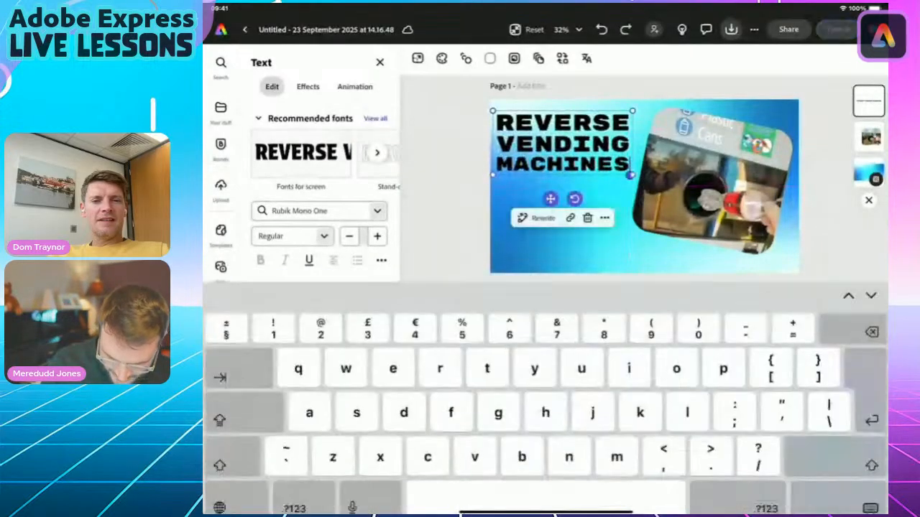
{"action": "left_click", "coordinate": [869, 496]}
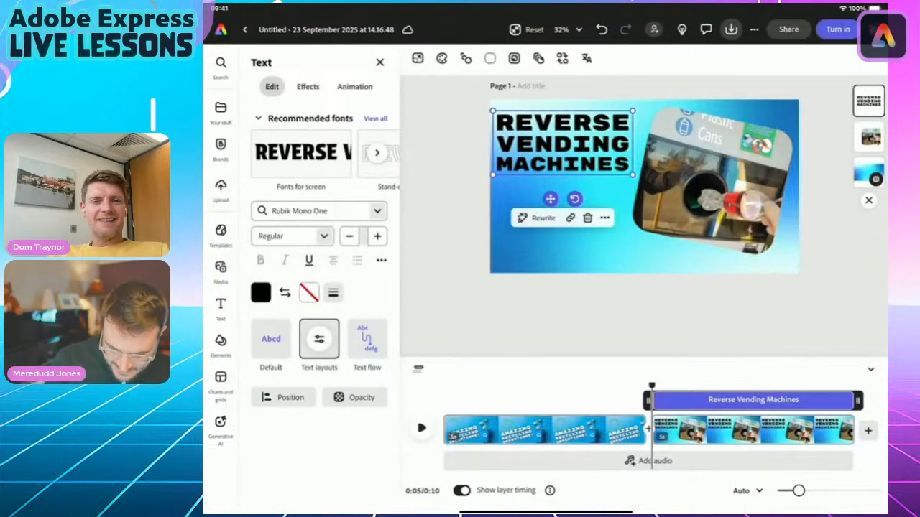
{"action": "left_click_drag", "start_coordinate": [574, 198], "coordinate": [582, 196]}
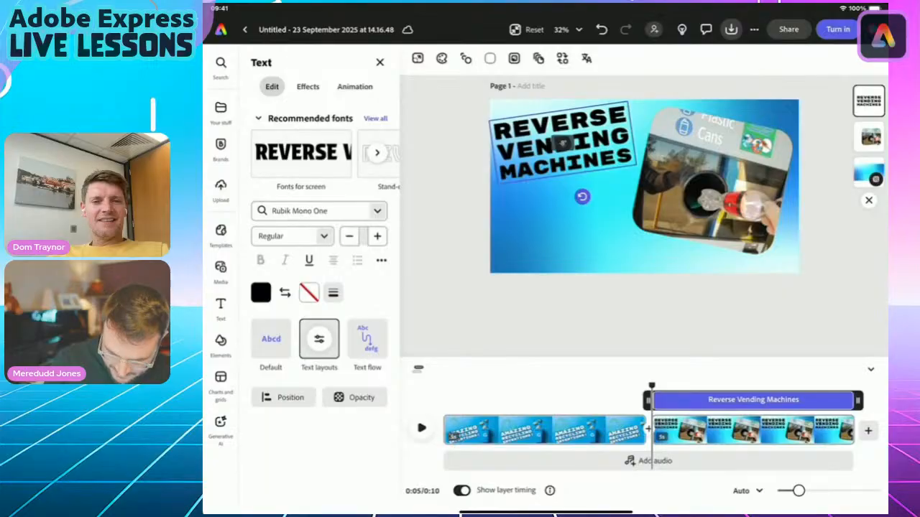
{"action": "left_click", "coordinate": [610, 316]}
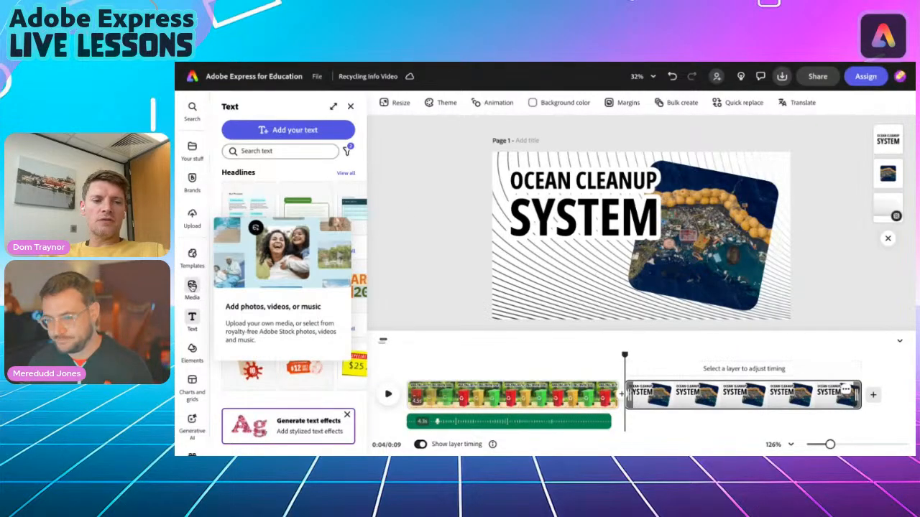
In the desktop project, open the Record yourself video tool for the Ocean Cleanup System scene.
{"action": "left_click", "coordinate": [192, 288]}
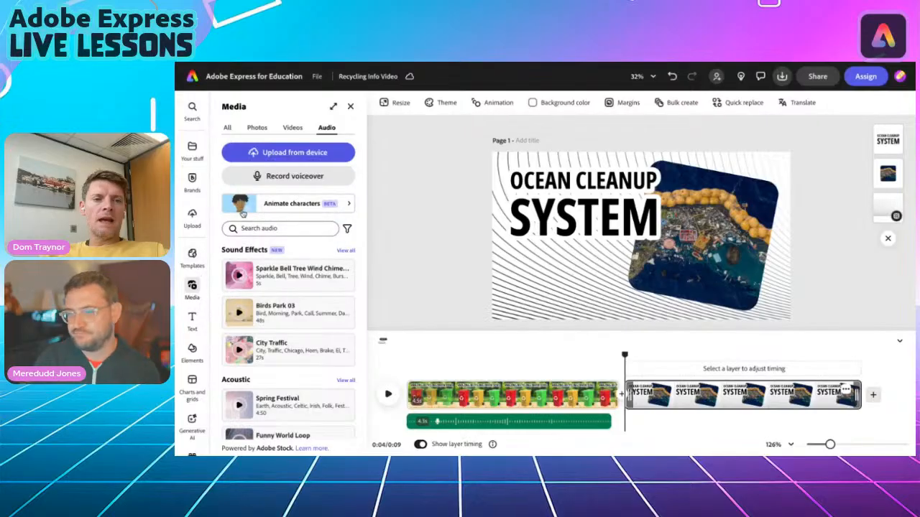
{"action": "left_click", "coordinate": [292, 128]}
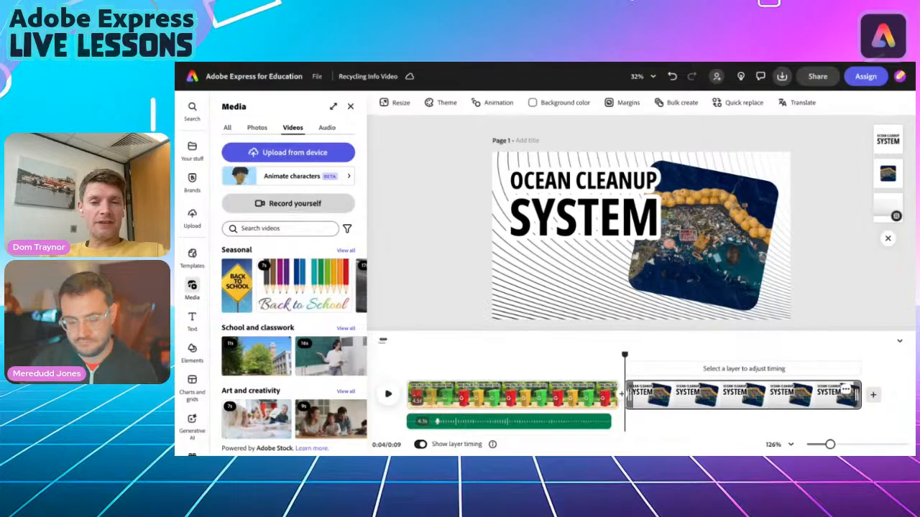
{"action": "left_click", "coordinate": [287, 204]}
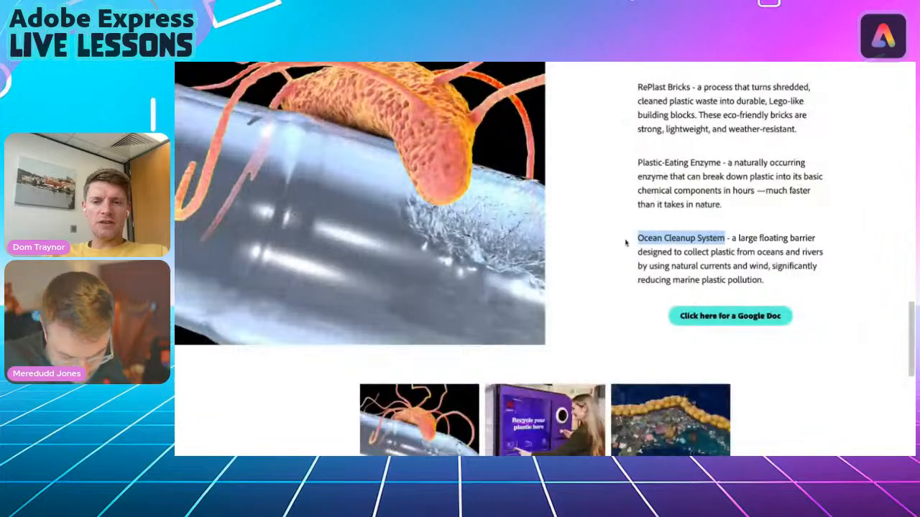
Highlight the Ocean Cleanup System description on the lesson web page as a script, then return to the recording dialog.
{"action": "left_click_drag", "start_coordinate": [730, 238], "coordinate": [770, 277]}
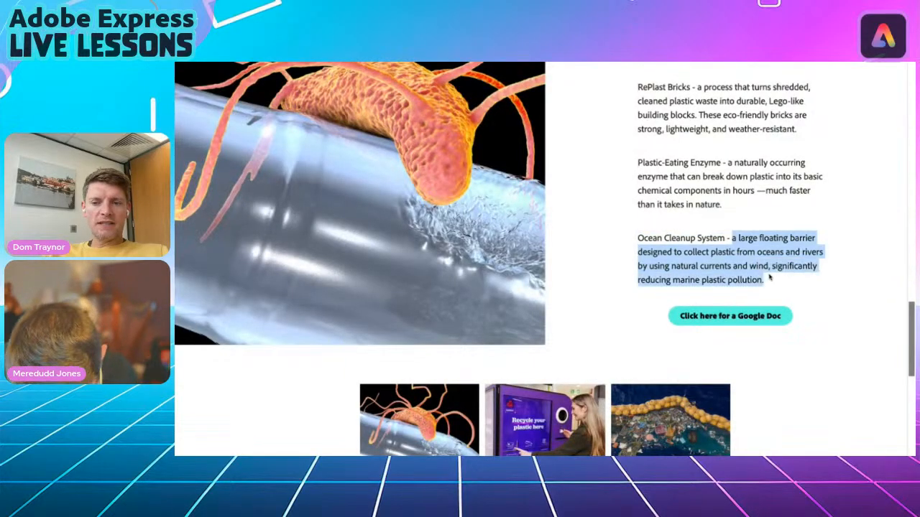
{"action": "mouse_move", "coordinate": [425, 77]}
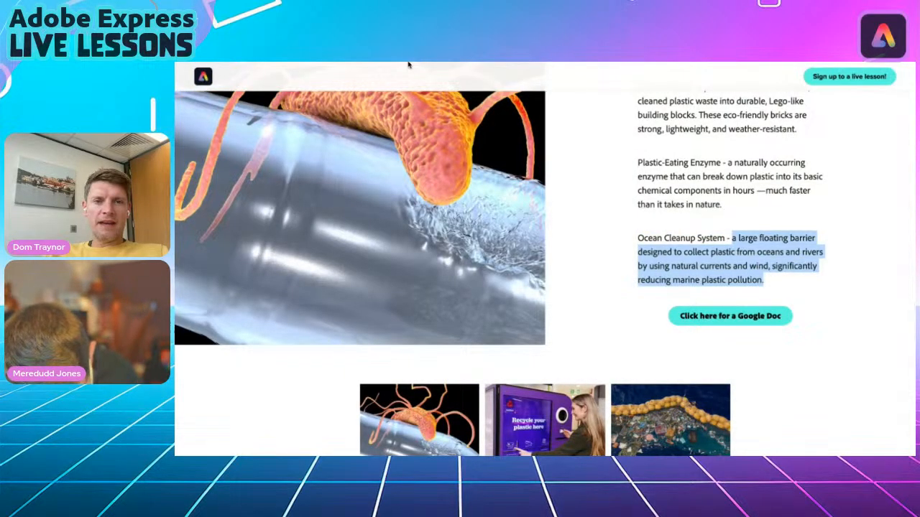
{"action": "key", "text": "alt+Tab"}
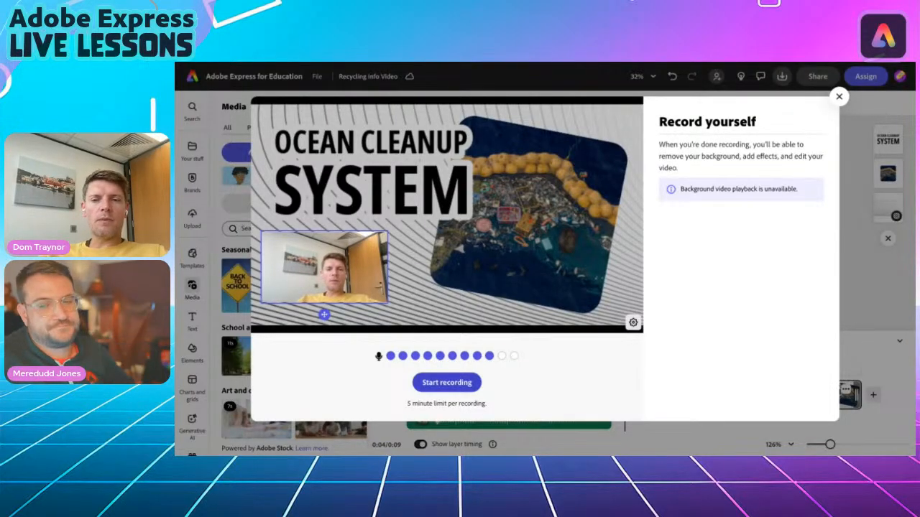
Record a webcam clip over the Ocean Cleanup System scene and save the recording into the project.
{"action": "left_click", "coordinate": [444, 383]}
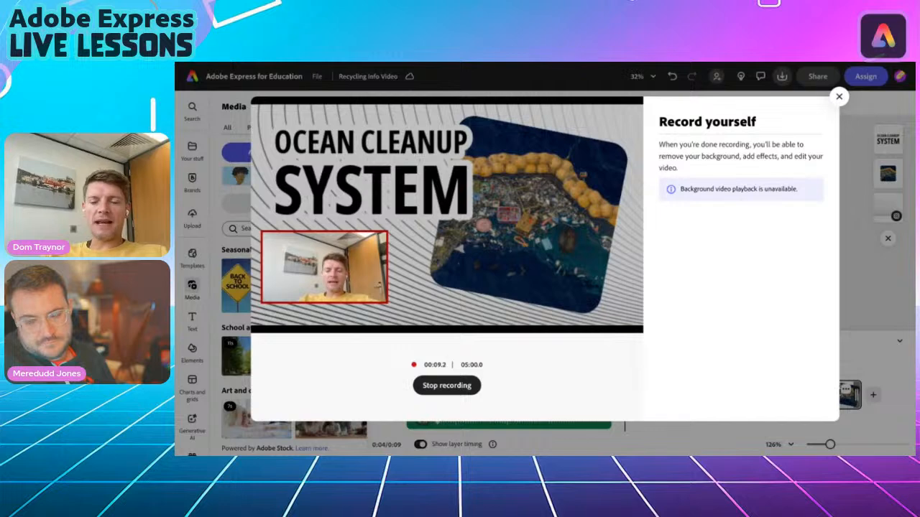
{"action": "left_click", "coordinate": [443, 386]}
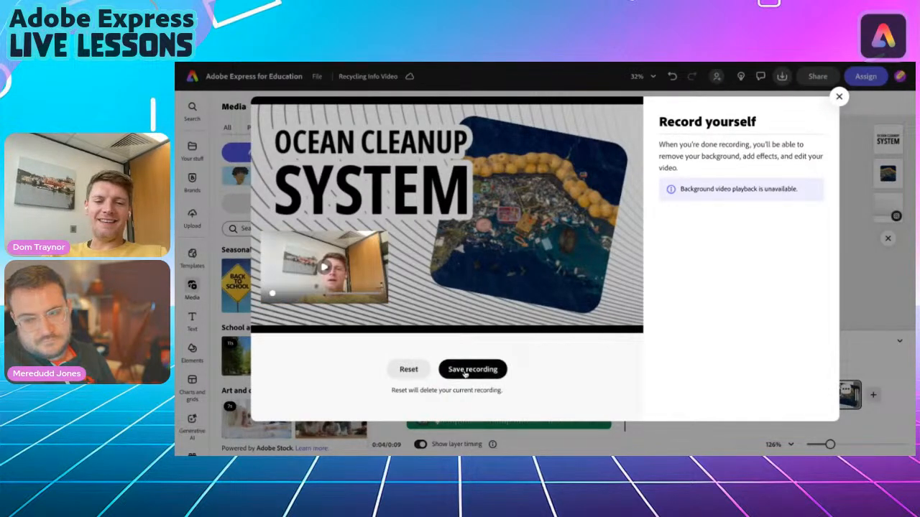
{"action": "left_click", "coordinate": [465, 371]}
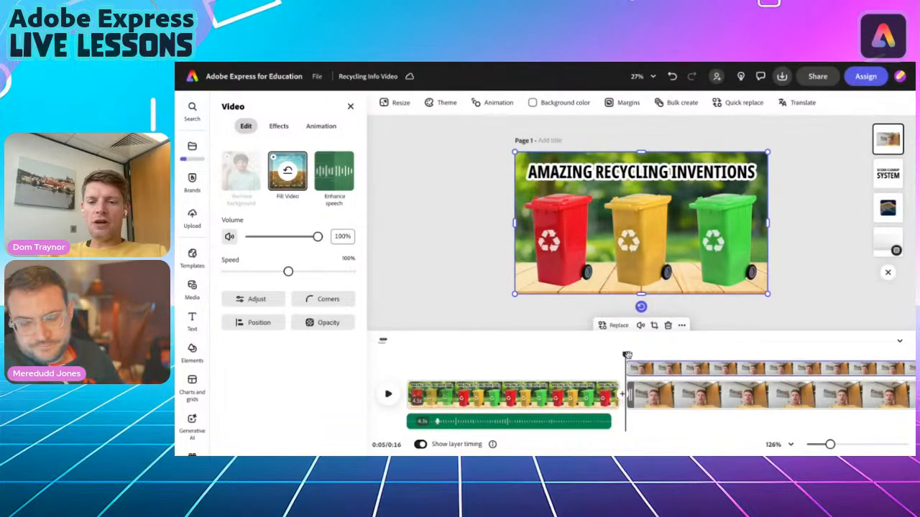
Move the playhead into the Ocean Cleanup System scene and trim the webcam clip's sides and top around the presenter's face.
{"action": "left_click_drag", "start_coordinate": [627, 354], "coordinate": [663, 356]}
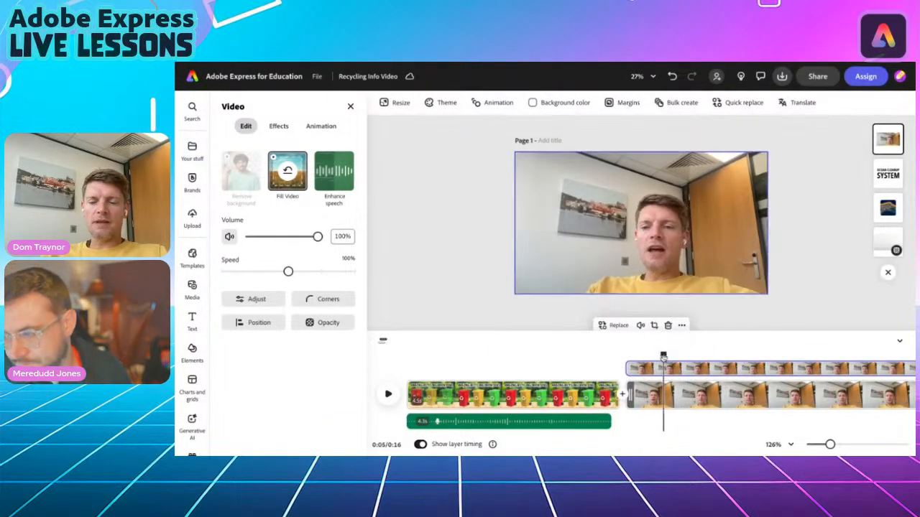
{"action": "left_click", "coordinate": [657, 250]}
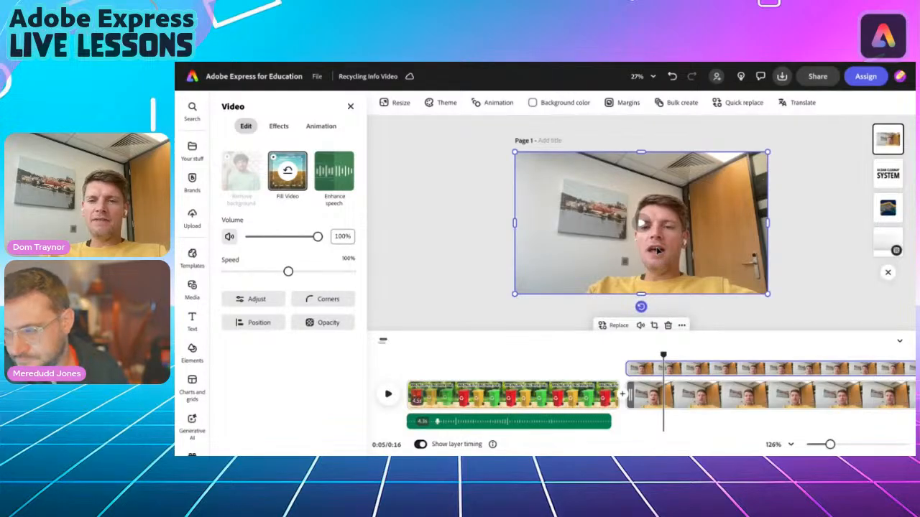
{"action": "left_click_drag", "start_coordinate": [519, 228], "coordinate": [601, 225]}
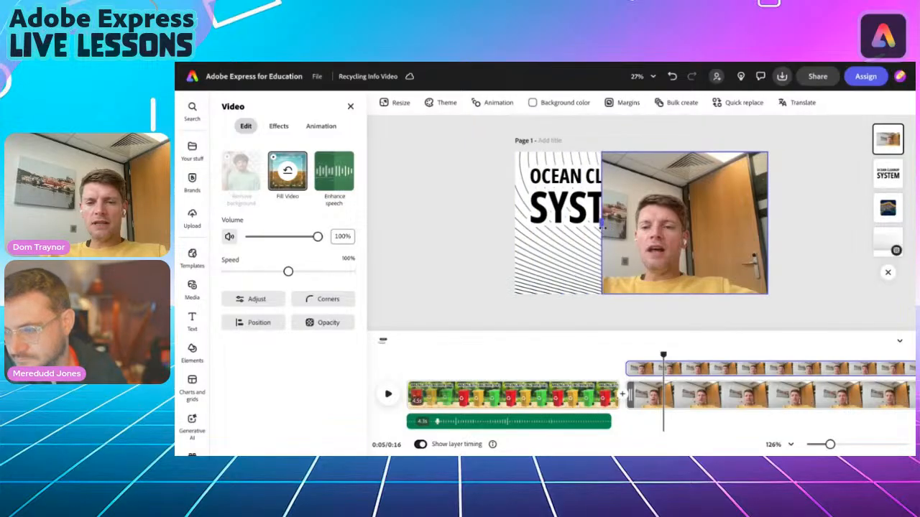
{"action": "left_click_drag", "start_coordinate": [767, 224], "coordinate": [705, 226]}
{"action": "left_click_drag", "start_coordinate": [651, 151], "coordinate": [652, 184]}
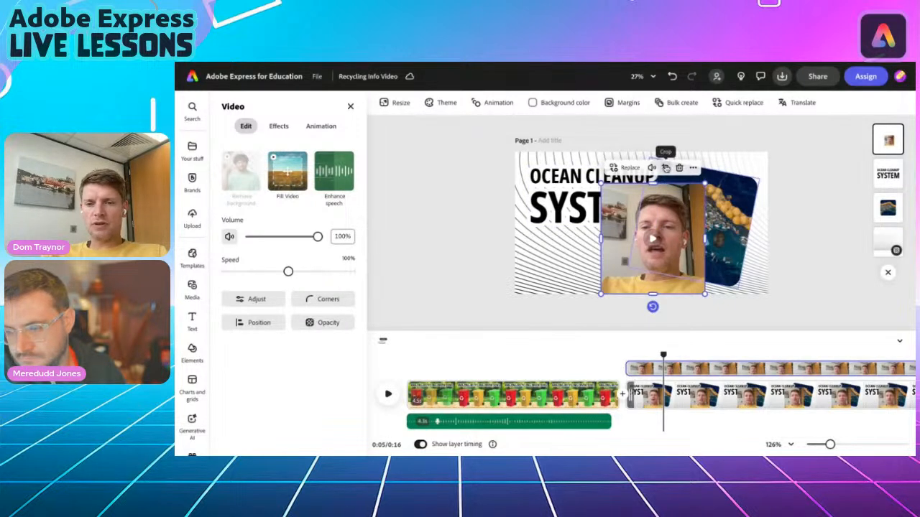
Crop the webcam clip to a circle shape and tighten the circle around the presenter's face.
{"action": "left_click", "coordinate": [666, 169]}
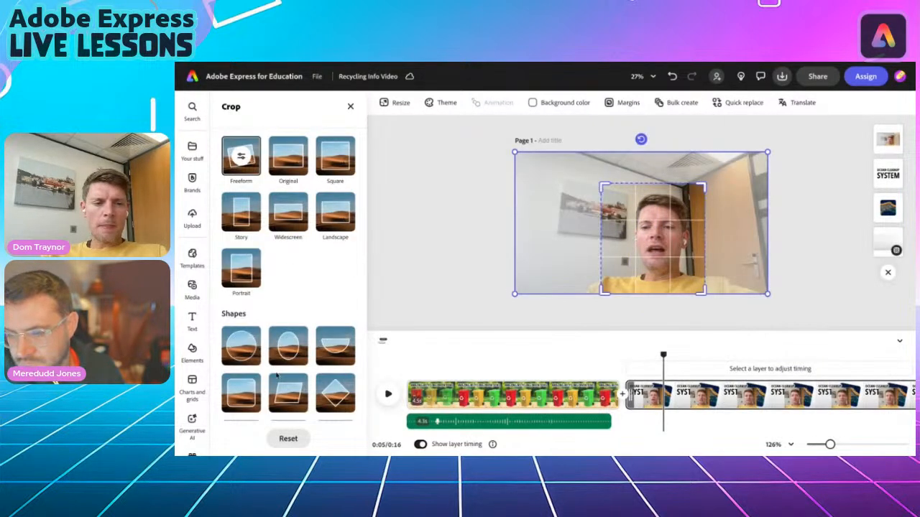
{"action": "left_click", "coordinate": [243, 352]}
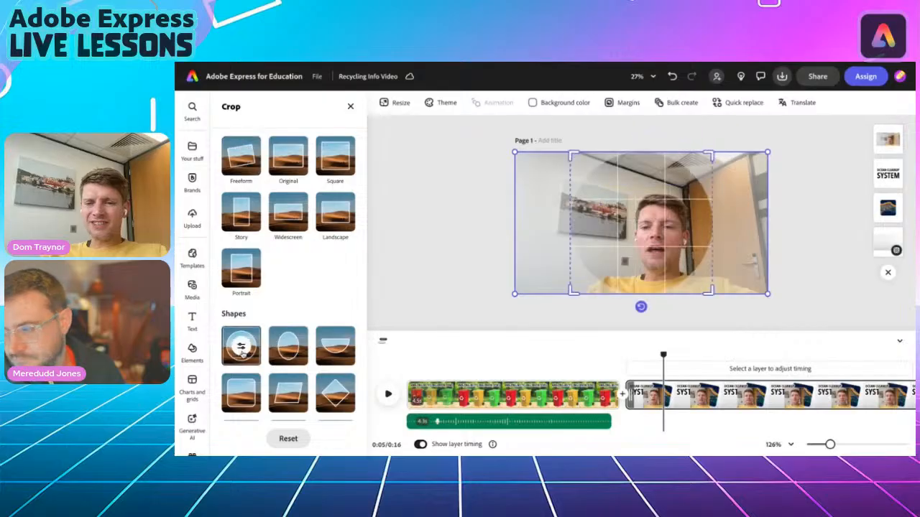
{"action": "left_click_drag", "start_coordinate": [573, 155], "coordinate": [598, 180]}
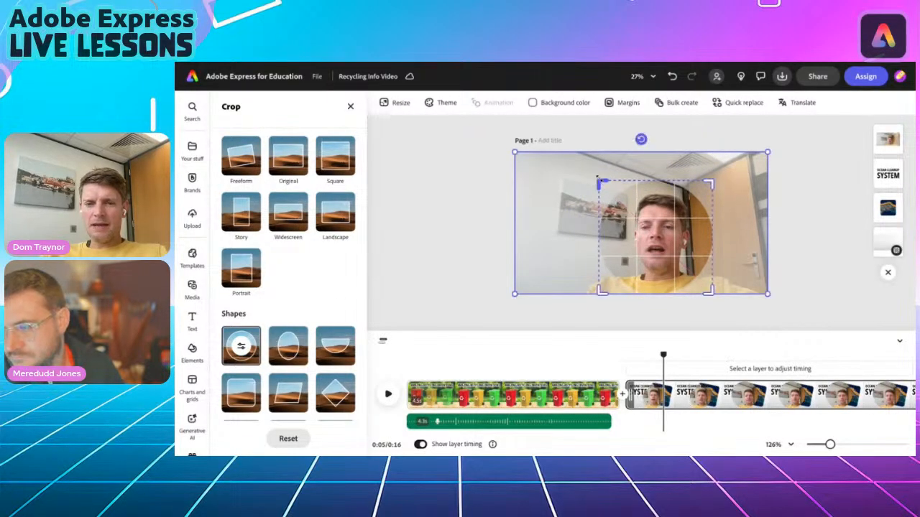
{"action": "left_click", "coordinate": [785, 206]}
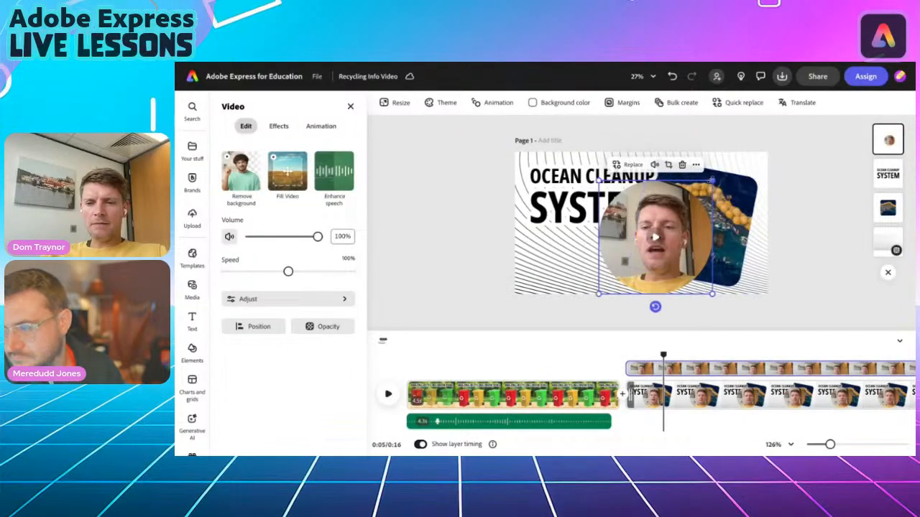
Shrink the circular webcam clip, place it below the word SYSTEM, and move its layer behind the title text.
{"action": "left_click_drag", "start_coordinate": [711, 180], "coordinate": [670, 223]}
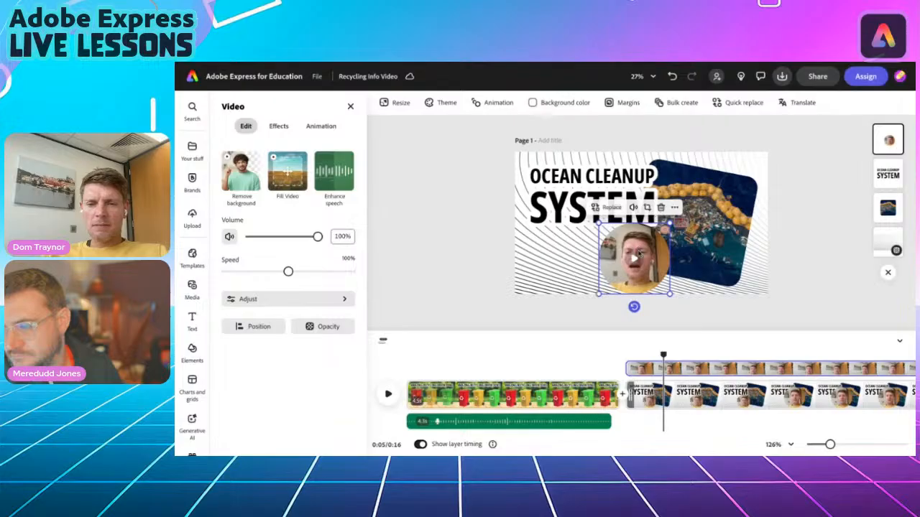
{"action": "left_click_drag", "start_coordinate": [636, 255], "coordinate": [596, 236]}
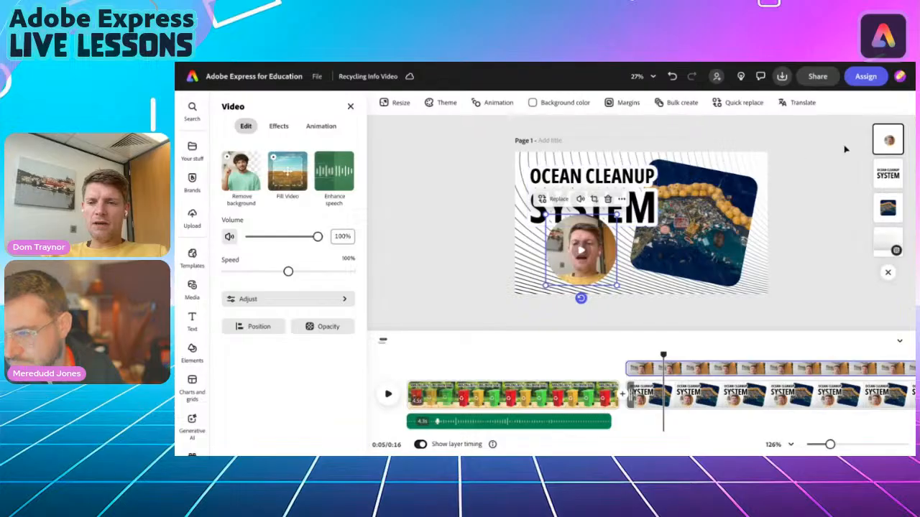
{"action": "left_click_drag", "start_coordinate": [895, 140], "coordinate": [889, 174]}
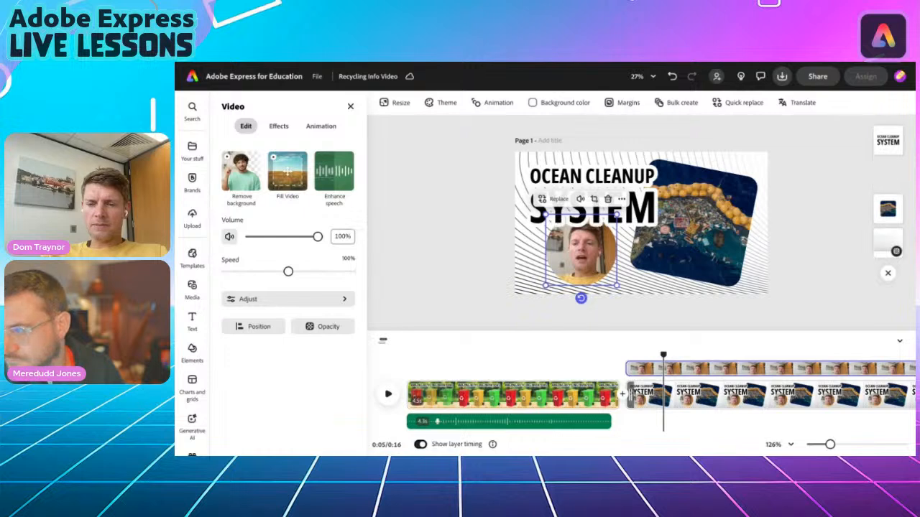
{"action": "left_click", "coordinate": [468, 269]}
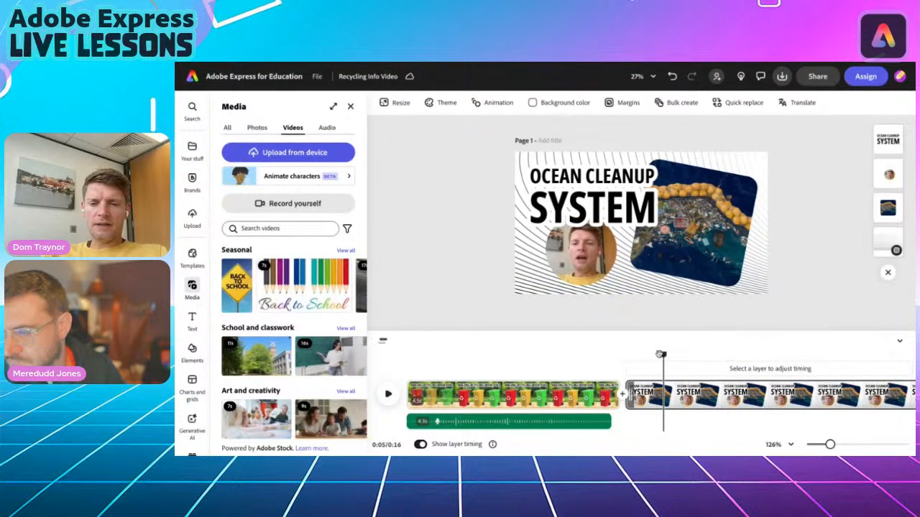
Play the Ocean Cleanup System scene from its start, then apply the Popping animation to all its text and objects.
{"action": "left_click_drag", "start_coordinate": [660, 354], "coordinate": [626, 354]}
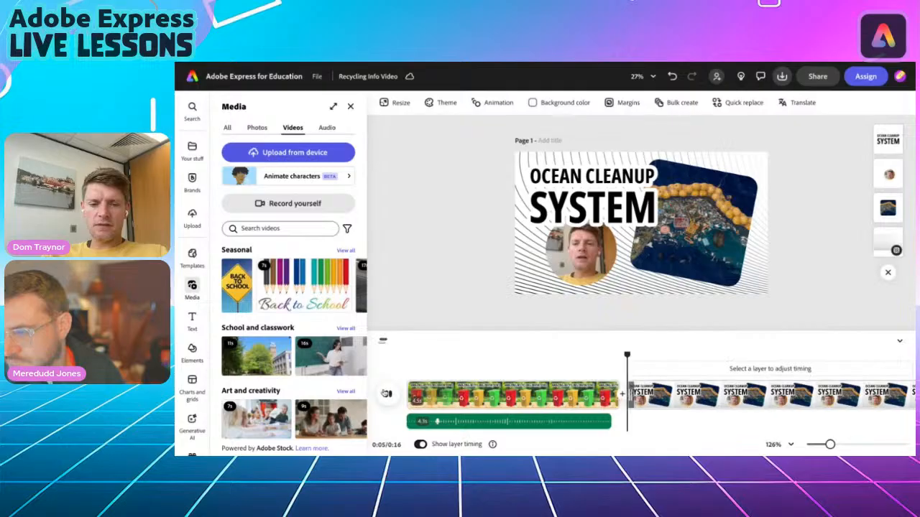
{"action": "left_click", "coordinate": [385, 393]}
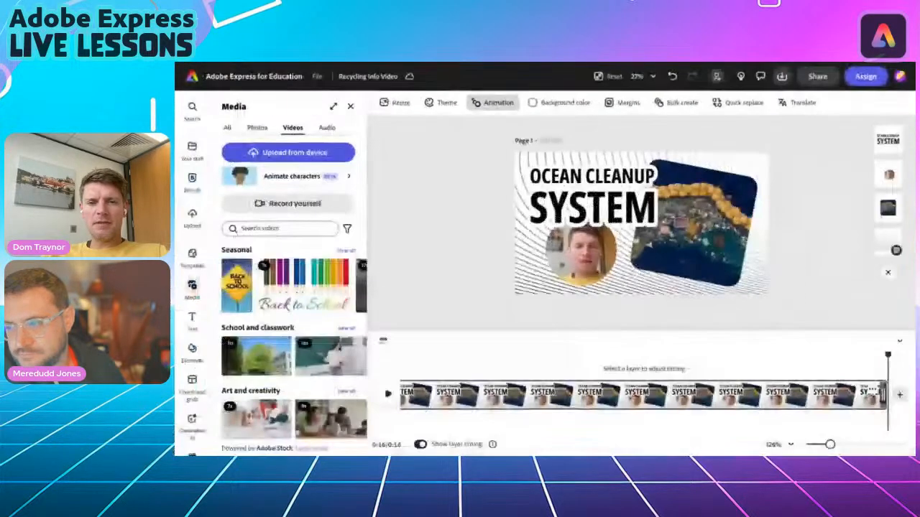
{"action": "left_click", "coordinate": [483, 105]}
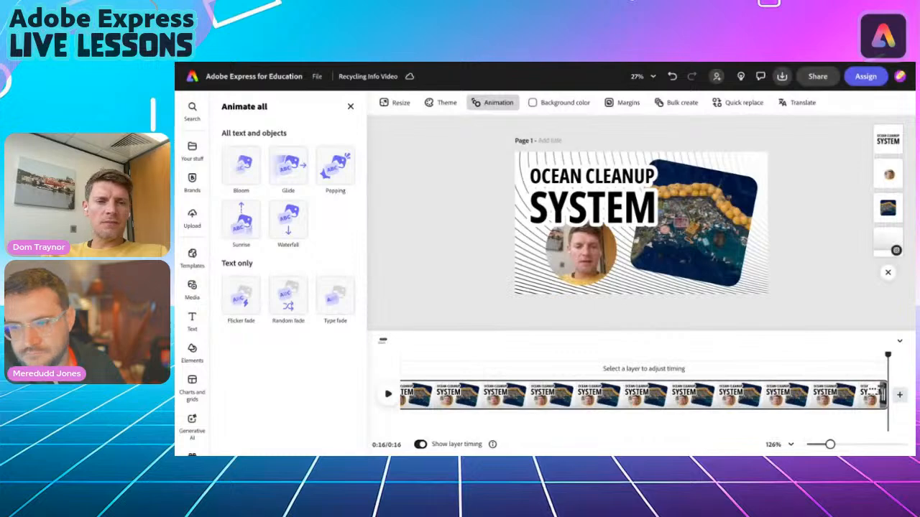
{"action": "left_click", "coordinate": [334, 172]}
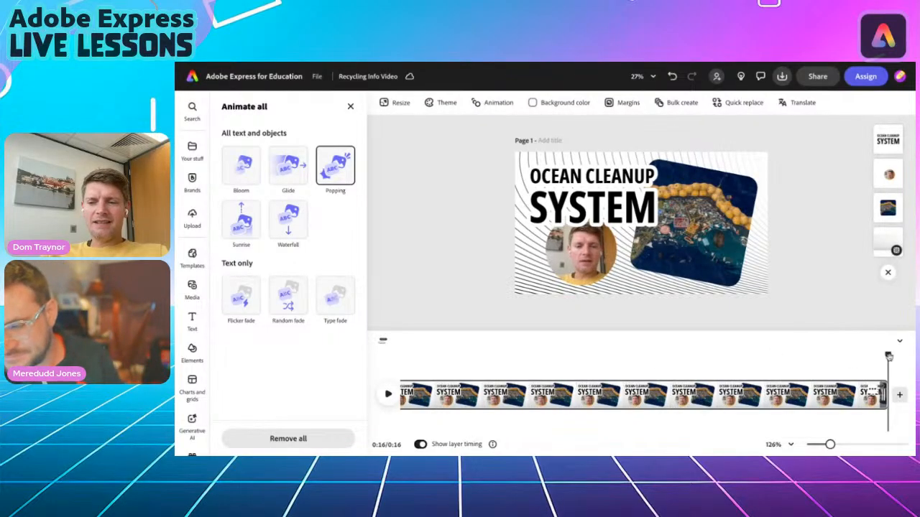
Play the Ocean Cleanup System scene from its start to check the Popping animation and the webcam clip.
{"action": "left_click_drag", "start_coordinate": [888, 355], "coordinate": [419, 355]}
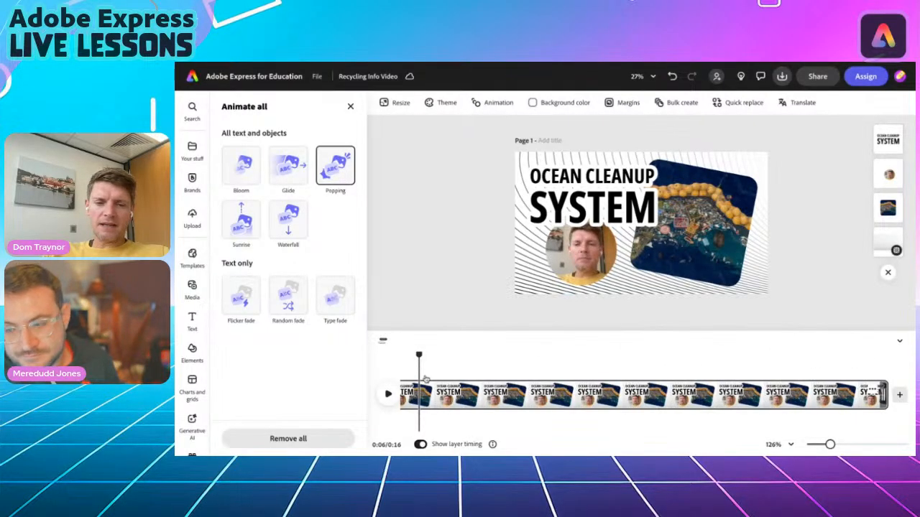
{"action": "scroll", "coordinate": [426, 378], "scroll_direction": "left", "scroll_amount": 5}
{"action": "left_click_drag", "start_coordinate": [656, 355], "coordinate": [575, 356]}
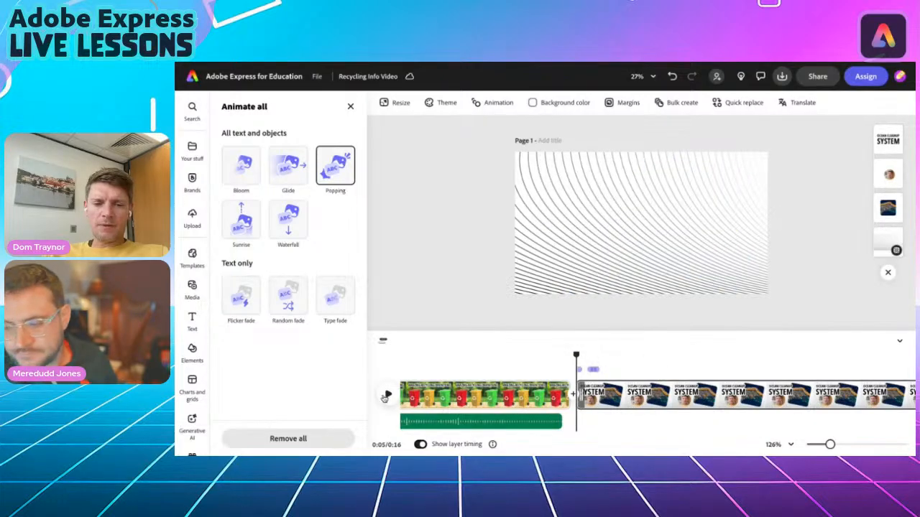
{"action": "left_click", "coordinate": [385, 396]}
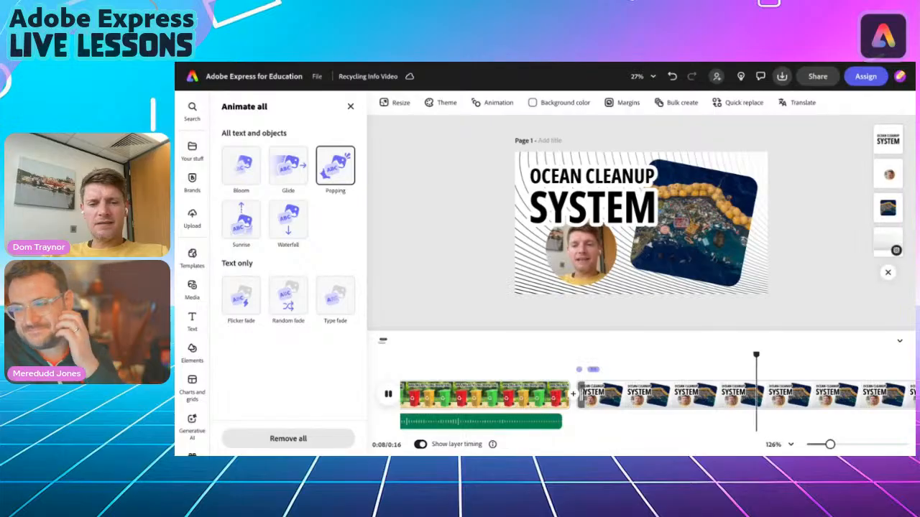
{"action": "key", "text": "space"}
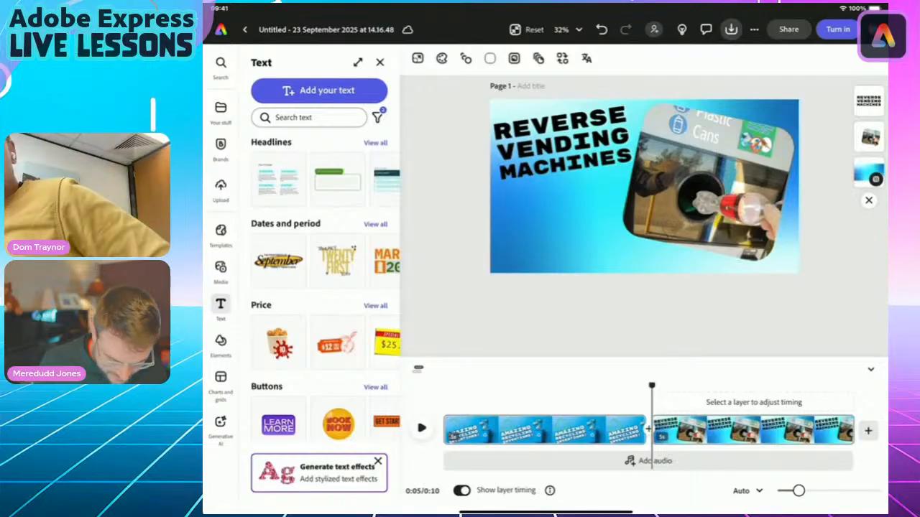
On the iPad, record a webcam video over the Reverse Vending Machines scene, allowing camera and microphone access, and save the recording.
{"action": "mouse_move", "coordinate": [652, 385]}
{"action": "left_mouse_down"}
{"action": "mouse_move", "coordinate": [795, 386]}
{"action": "mouse_move", "coordinate": [591, 386]}
{"action": "mouse_move", "coordinate": [657, 386]}
{"action": "left_mouse_up"}
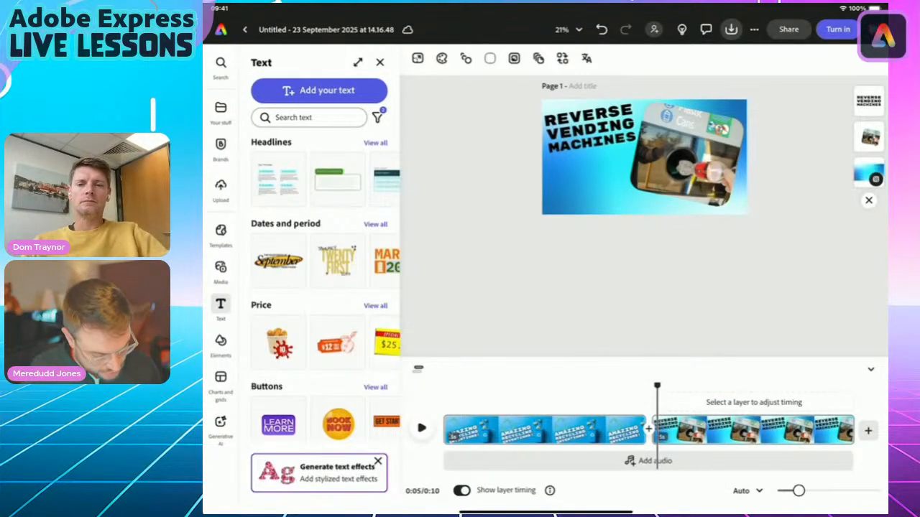
{"action": "left_click", "coordinate": [220, 267]}
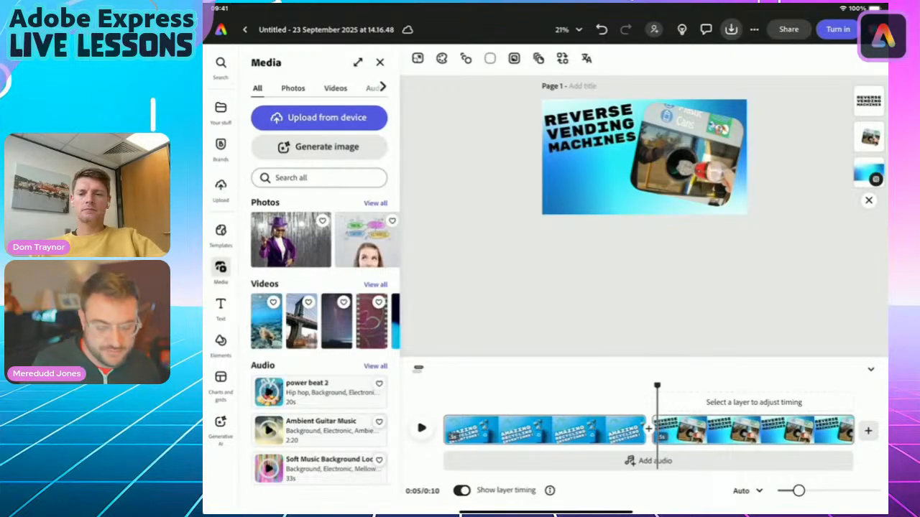
{"action": "left_click", "coordinate": [335, 87]}
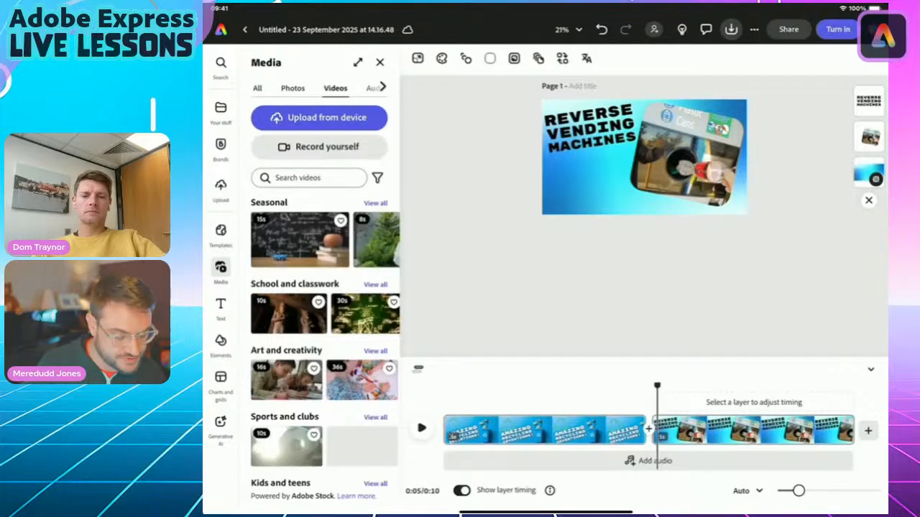
{"action": "left_click", "coordinate": [318, 146]}
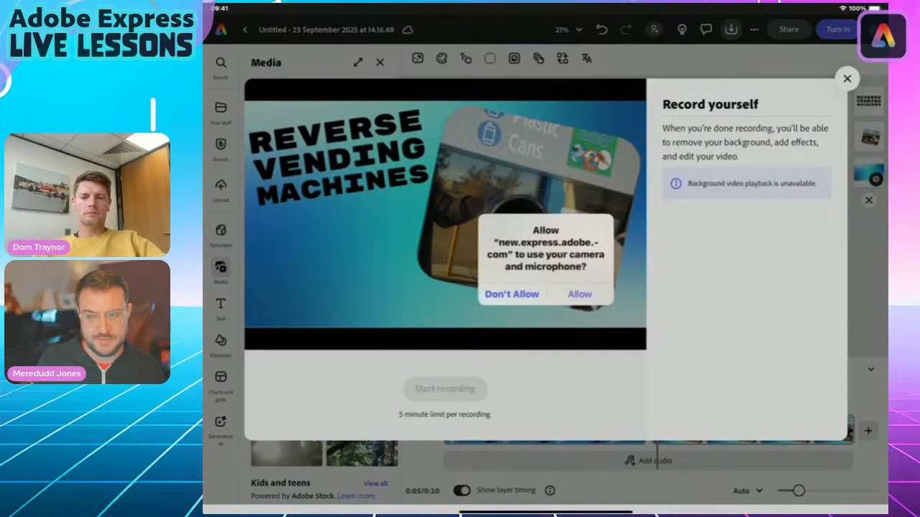
{"action": "left_click", "coordinate": [579, 293]}
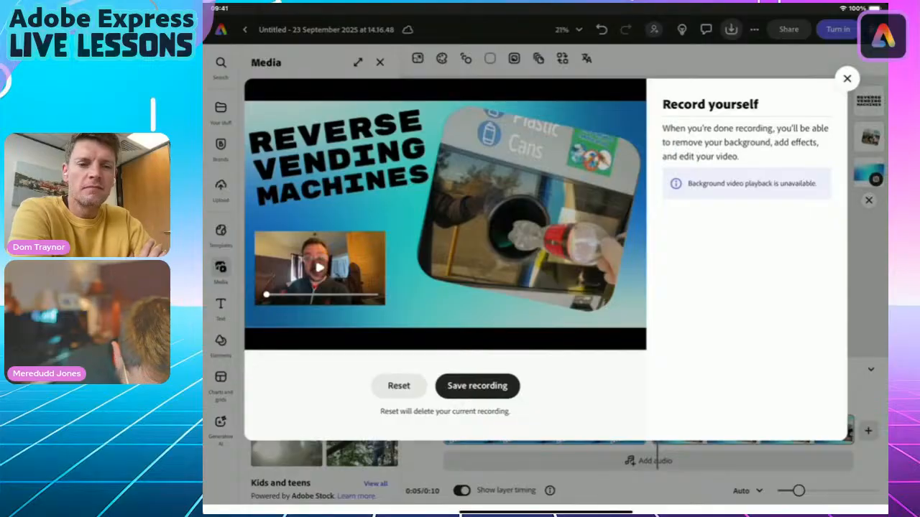
{"action": "left_click", "coordinate": [476, 386]}
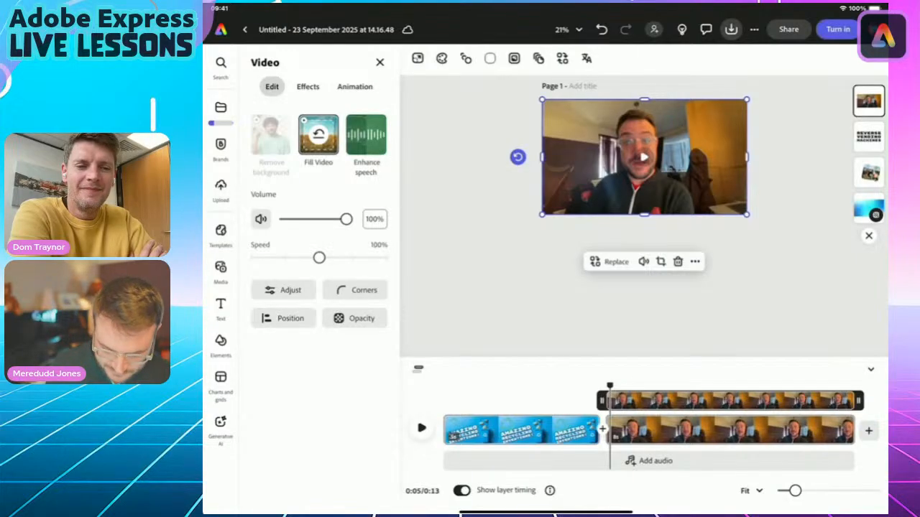
Preview the saved webcam clip, then replay it from the end of the Amazing Recycling Inventions scene.
{"action": "scroll", "coordinate": [644, 189], "scroll_direction": "up", "scroll_amount": 3}
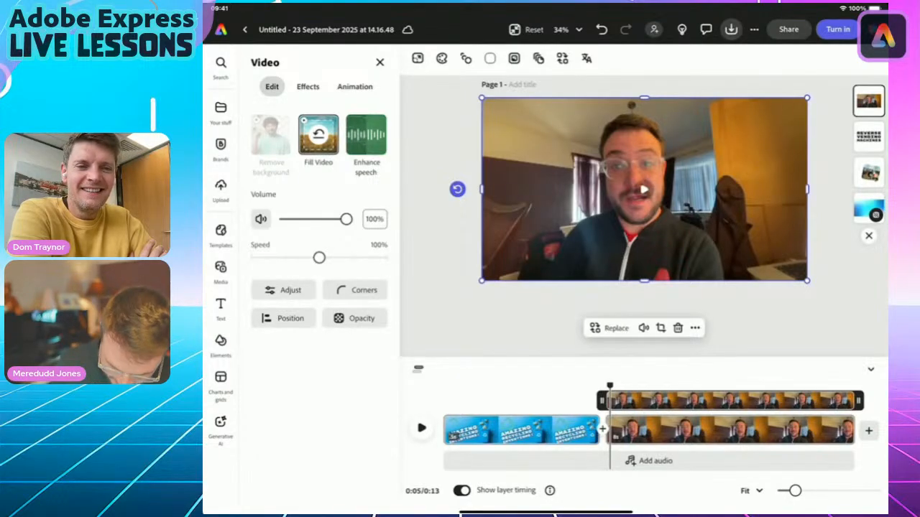
{"action": "key", "text": "space"}
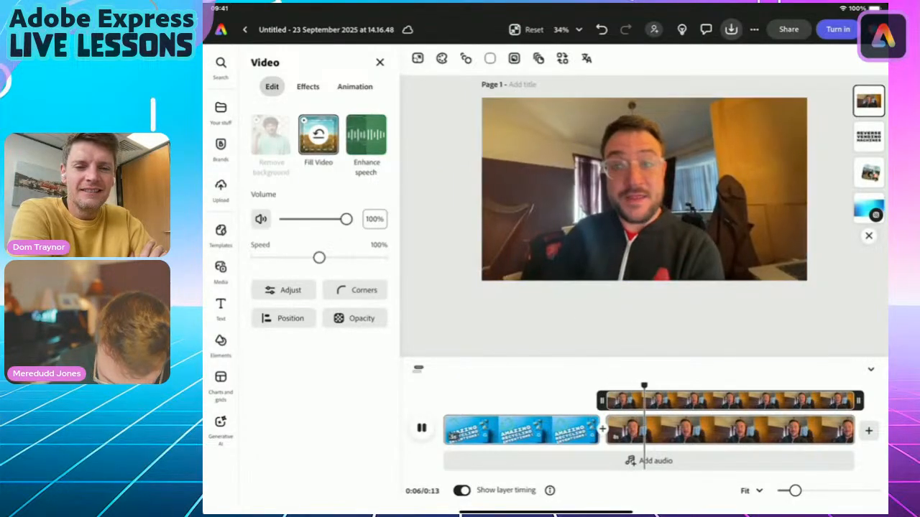
{"action": "left_click", "coordinate": [644, 188]}
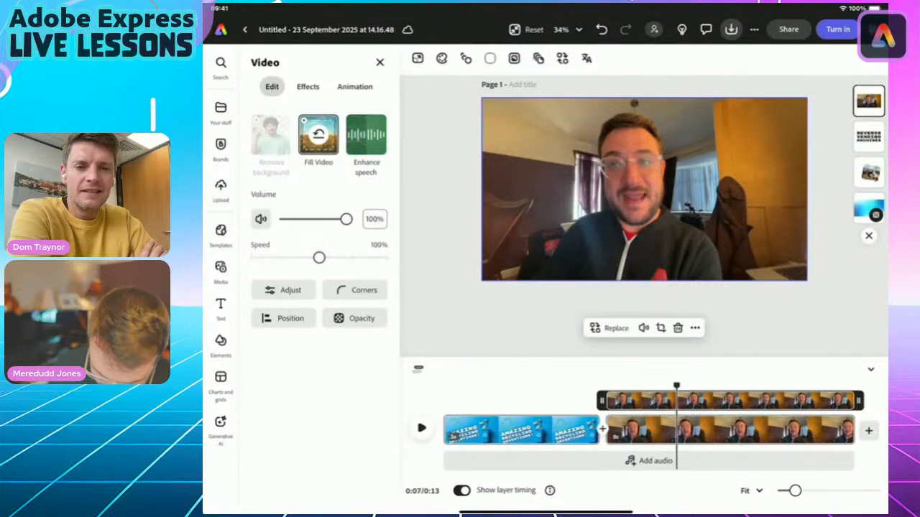
{"action": "left_click_drag", "start_coordinate": [676, 386], "coordinate": [595, 386]}
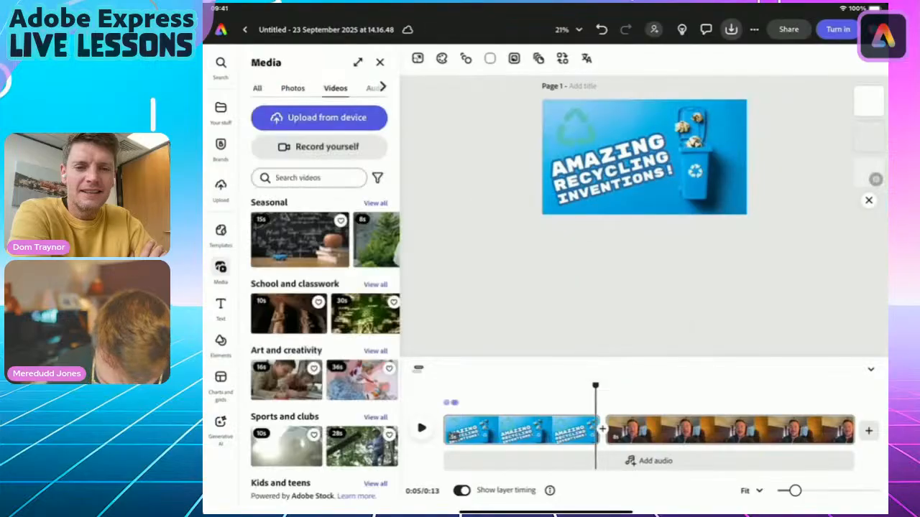
{"action": "left_click", "coordinate": [422, 429]}
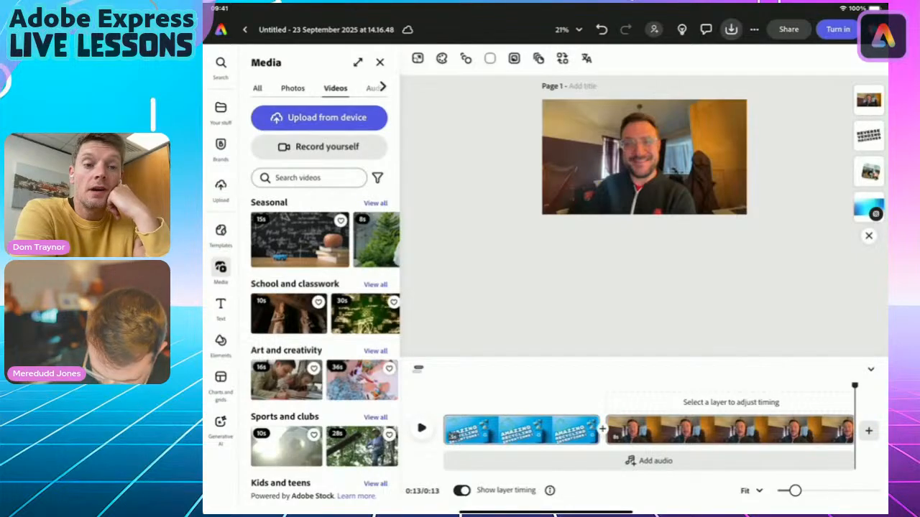
Remove the webcam clip's background and place the smaller presenter cutout below the REVERSE VENDING MACHINES title.
{"action": "left_click_drag", "start_coordinate": [854, 386], "coordinate": [671, 386]}
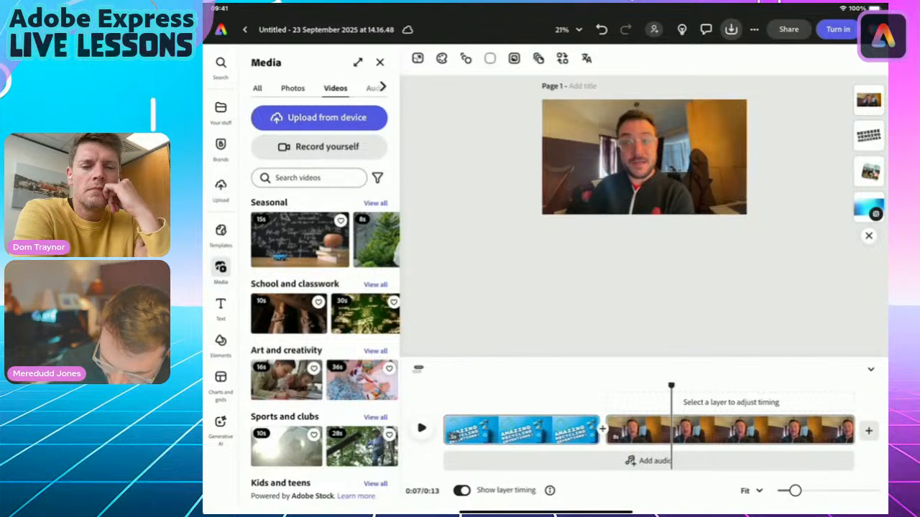
{"action": "left_click", "coordinate": [644, 156]}
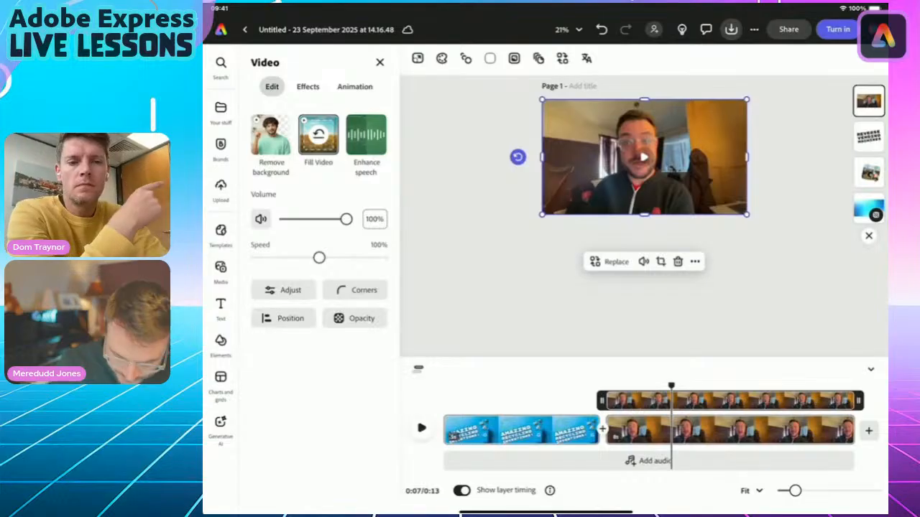
{"action": "left_click", "coordinate": [270, 135]}
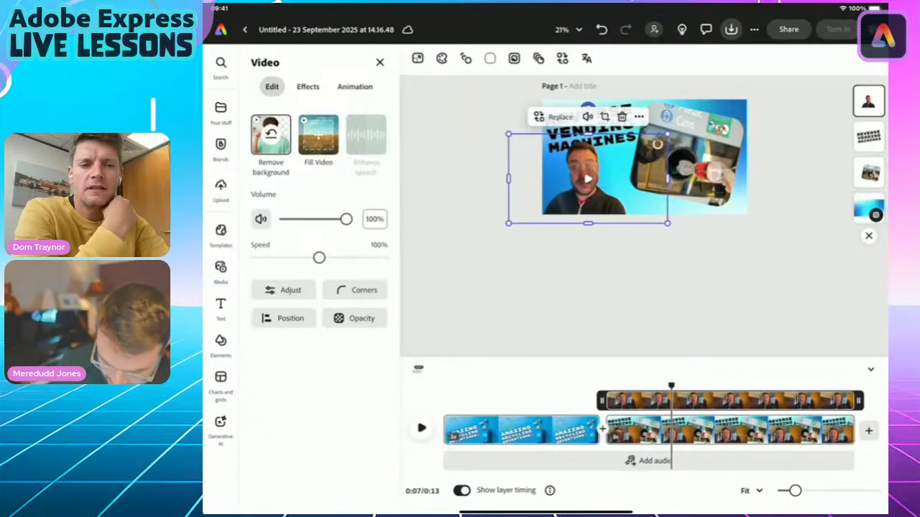
Play from the end of the title scene through the Reverse Vending Machines scene to check the presenter cutout and its sound.
{"action": "left_click_drag", "start_coordinate": [671, 386], "coordinate": [595, 387]}
{"action": "left_click", "coordinate": [220, 270]}
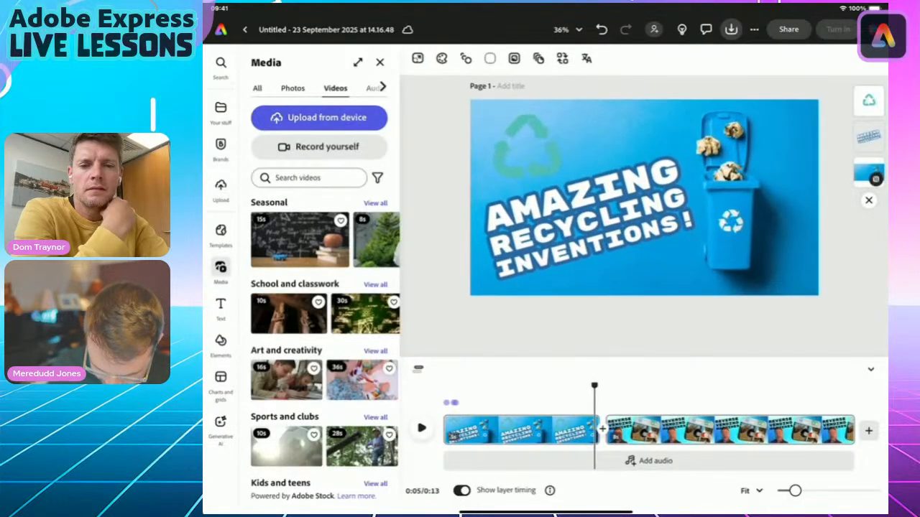
{"action": "key", "text": "space"}
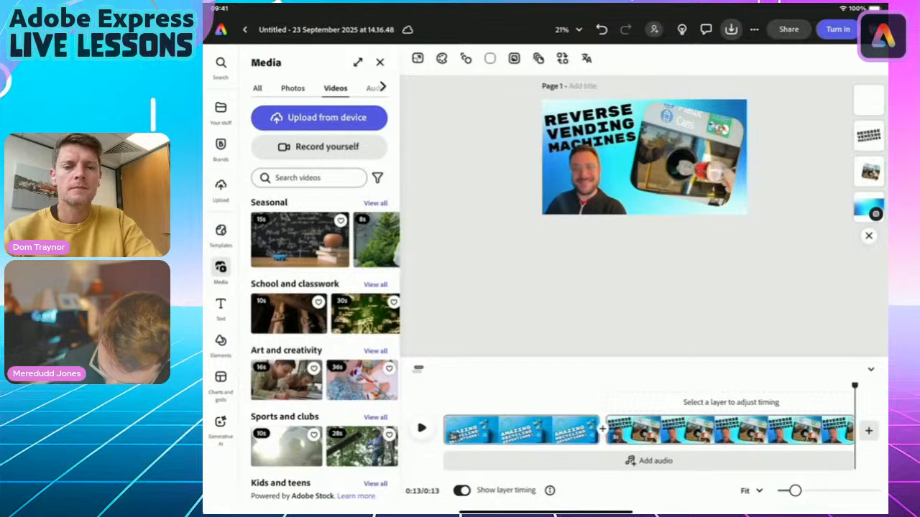
Apply the Popping animation to all text and objects in the Reverse Vending Machines scene and play it back.
{"action": "left_click_drag", "start_coordinate": [854, 386], "coordinate": [713, 386]}
{"action": "left_click", "coordinate": [588, 178]}
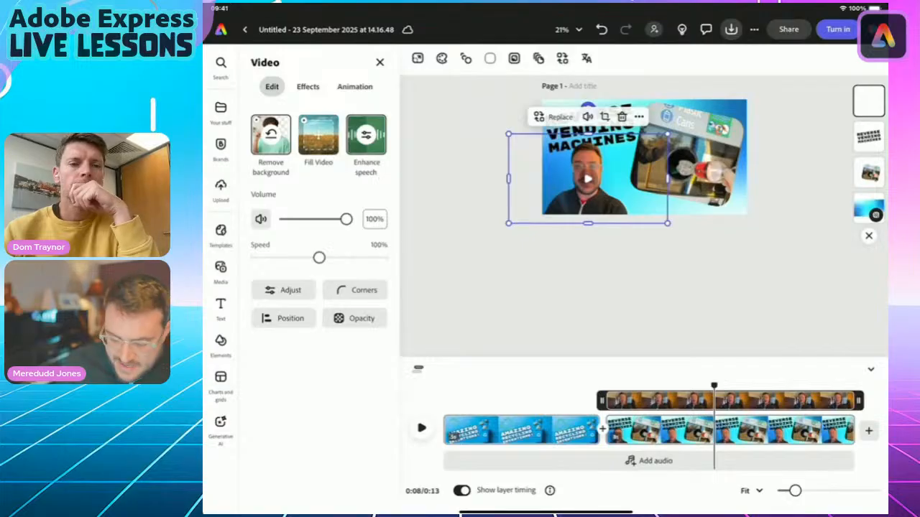
{"action": "left_click", "coordinate": [645, 287]}
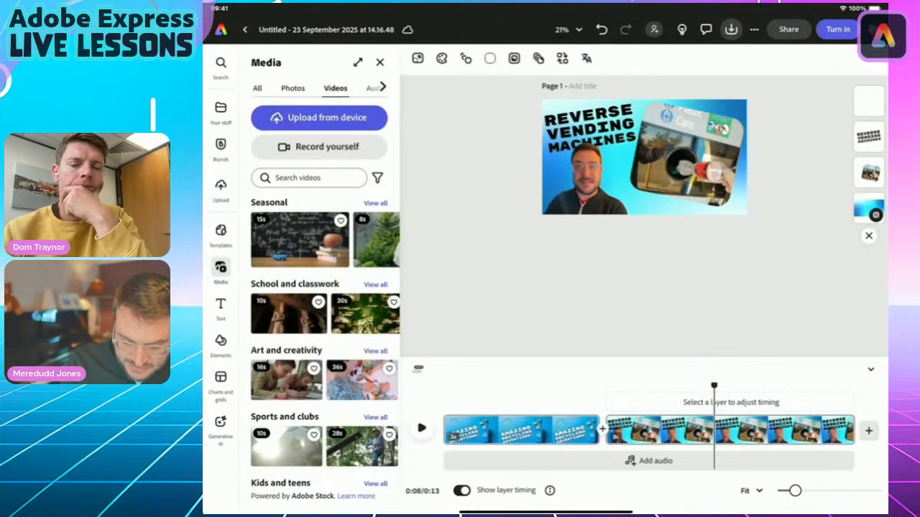
{"action": "left_click", "coordinate": [466, 59]}
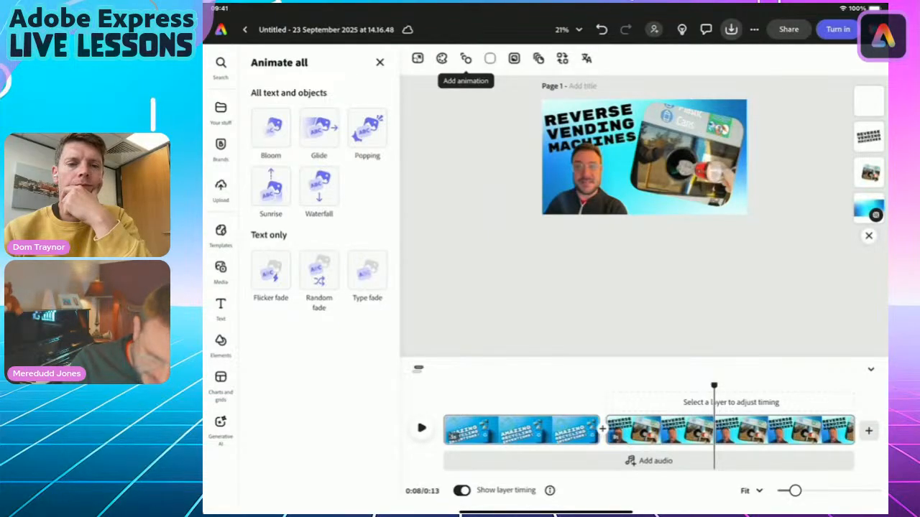
{"action": "left_click", "coordinate": [466, 59]}
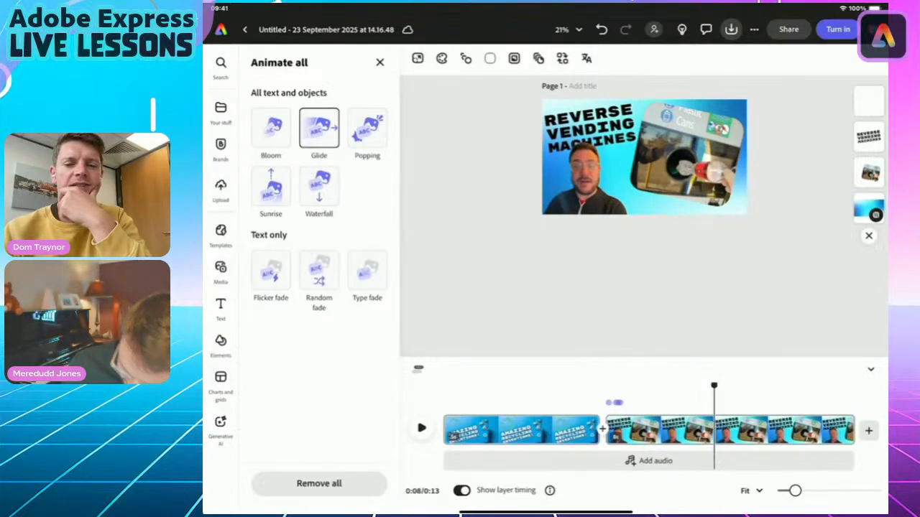
{"action": "left_click", "coordinate": [367, 129]}
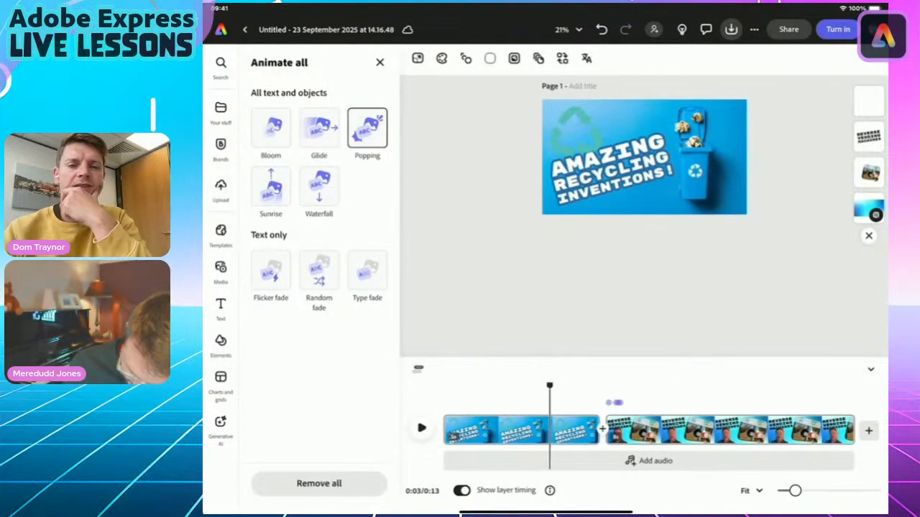
{"action": "left_click", "coordinate": [221, 271]}
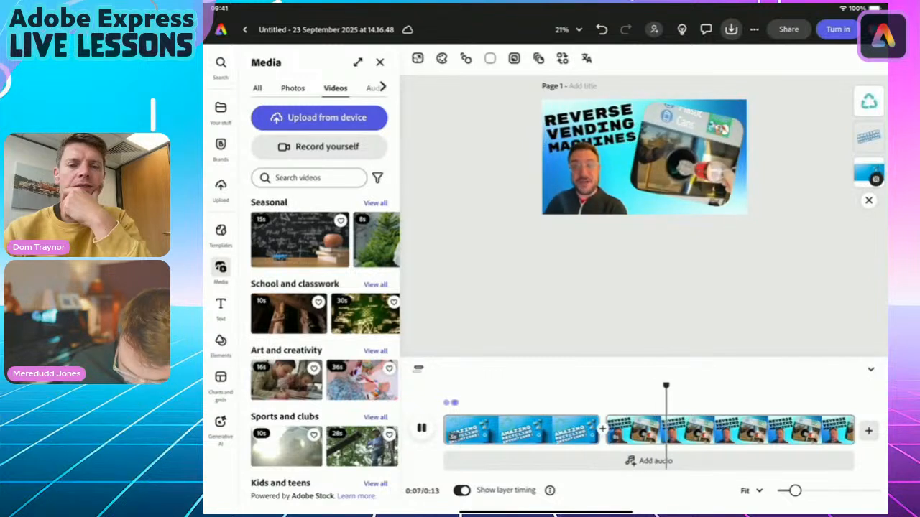
{"action": "key", "text": "space"}
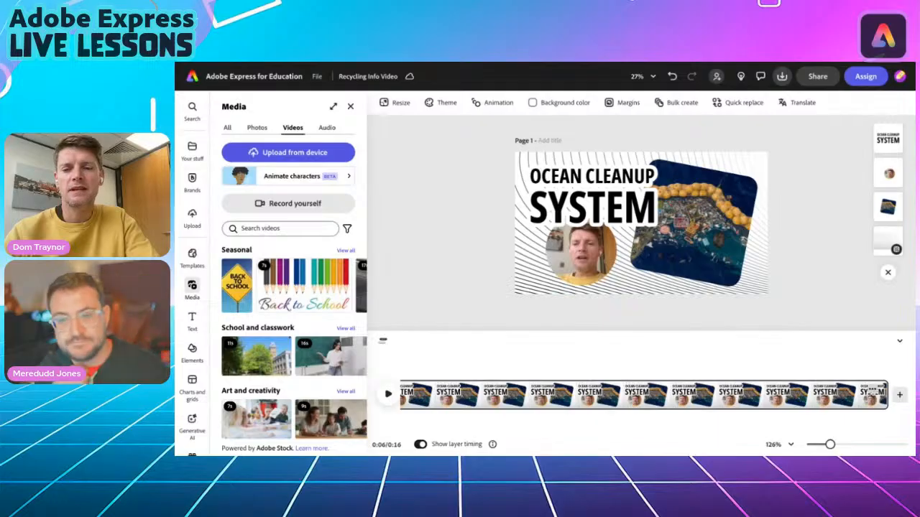
In the desktop Recycling Info Video, add a blank scene at the end and give it the grey smoke background.
{"action": "left_click", "coordinate": [899, 395]}
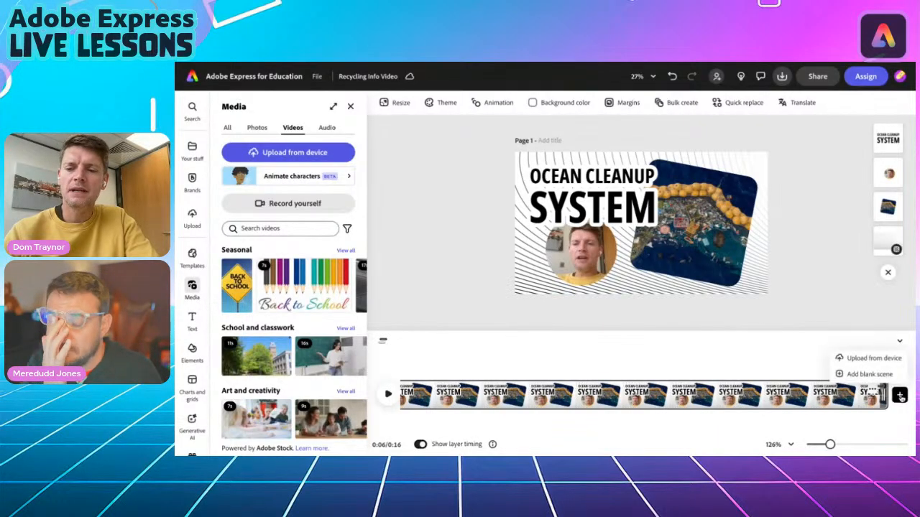
{"action": "left_click", "coordinate": [871, 374]}
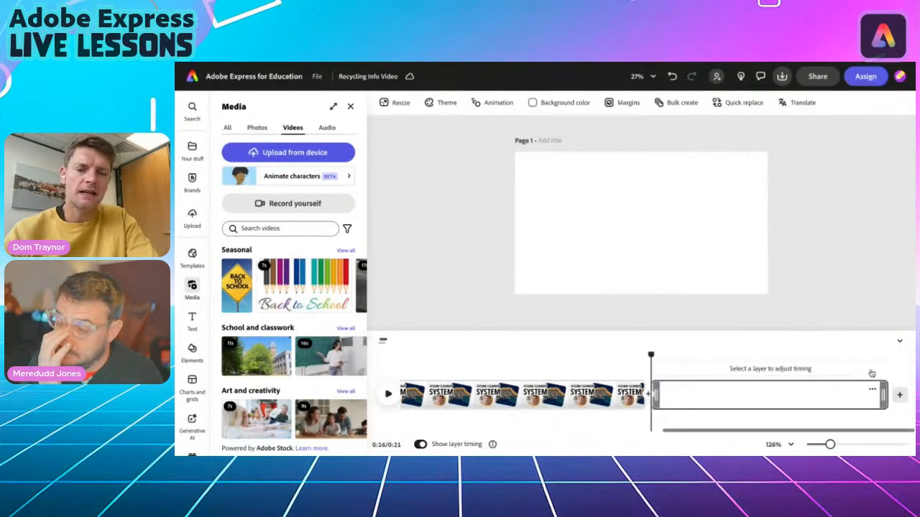
{"action": "left_click", "coordinate": [191, 354]}
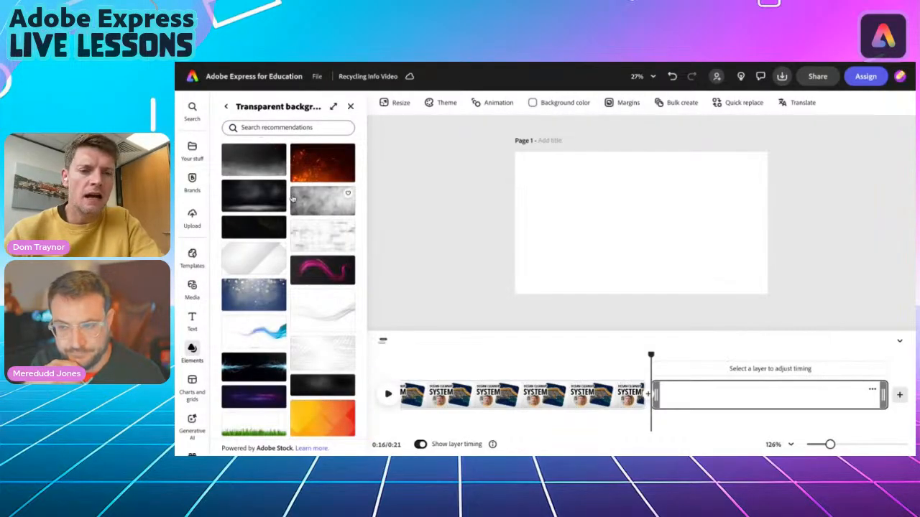
{"action": "left_click", "coordinate": [301, 203]}
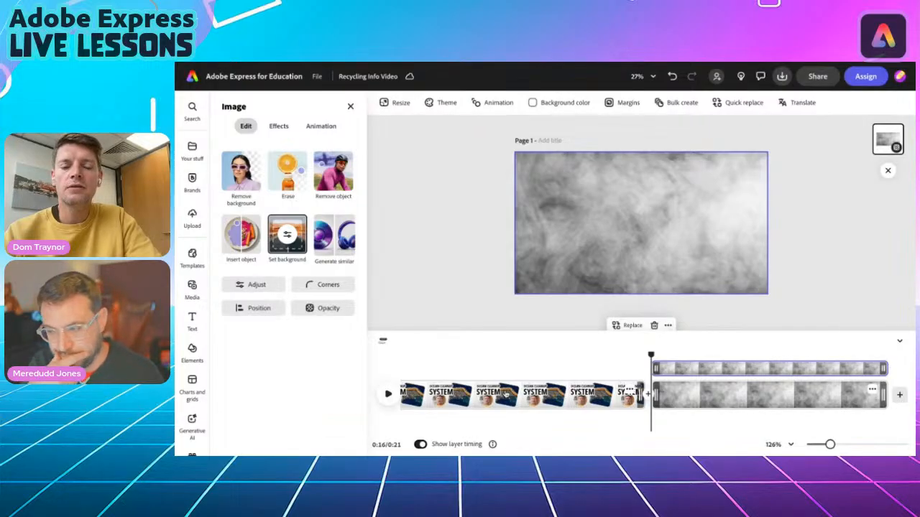
Copy the OCEAN CLEANUP SYSTEM title from its scene and paste it into the smoke-background scene.
{"action": "left_click", "coordinate": [629, 391]}
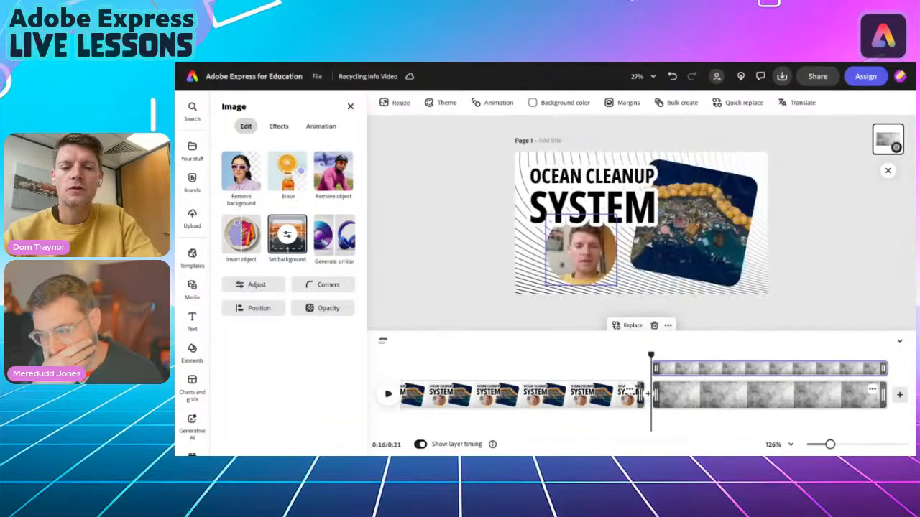
{"action": "left_click", "coordinate": [567, 180]}
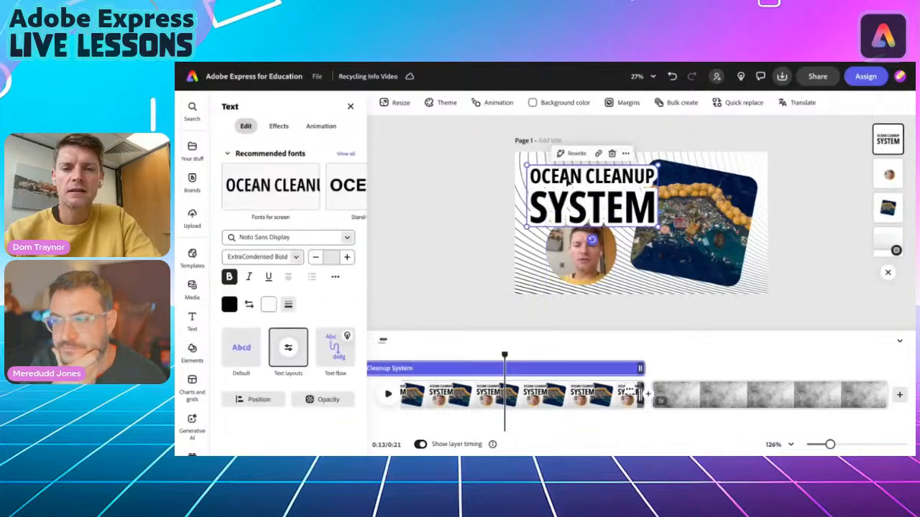
{"action": "left_click", "coordinate": [625, 153]}
{"action": "left_click", "coordinate": [636, 179]}
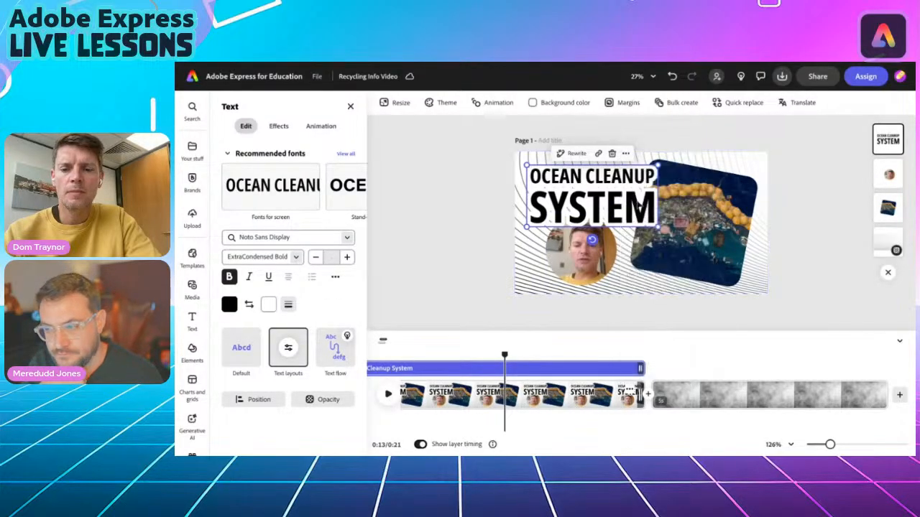
{"action": "left_click", "coordinate": [675, 388]}
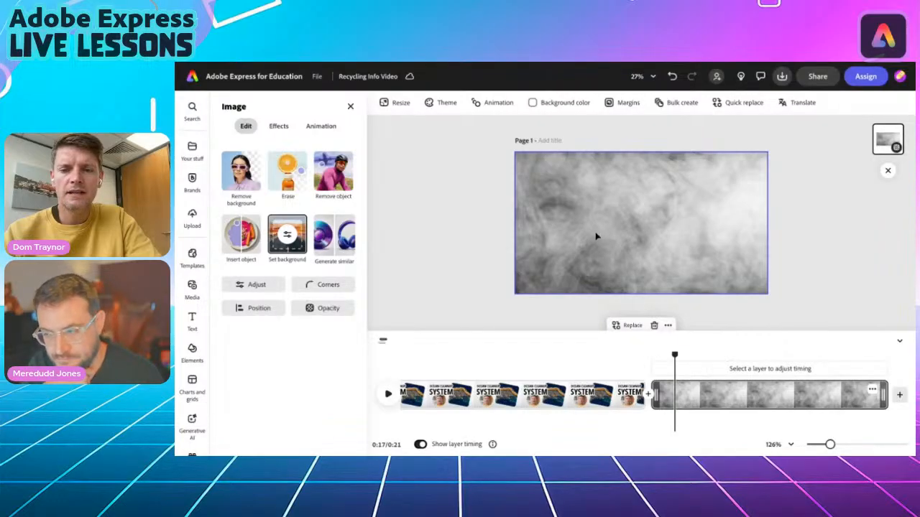
{"action": "right_click", "coordinate": [486, 235]}
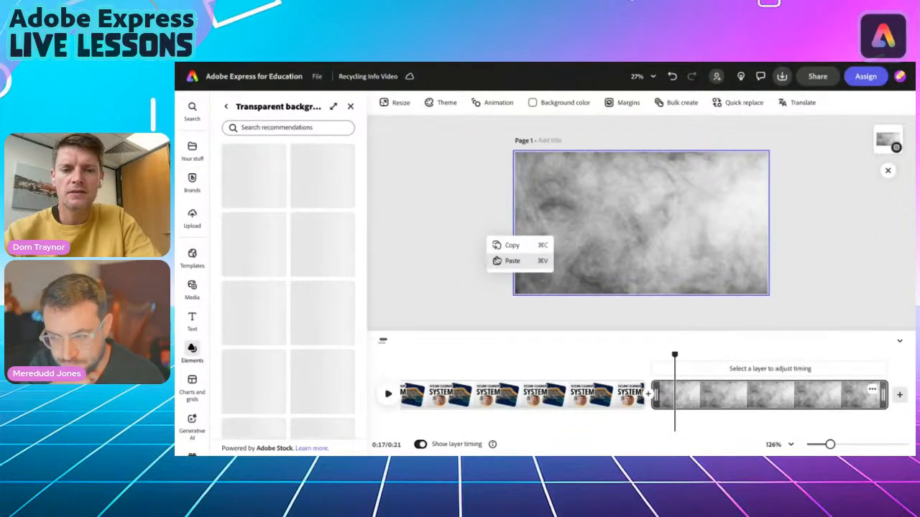
{"action": "left_click", "coordinate": [506, 261]}
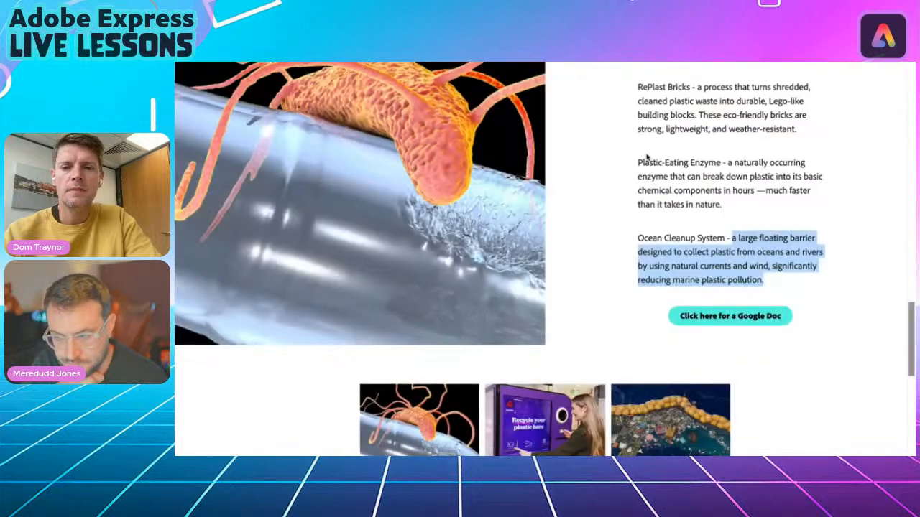
Replace the pasted title's text with PLASTIC-EATING ENZYME, taken from the resource page, and move it to the scene's upper right.
{"action": "left_click_drag", "start_coordinate": [637, 162], "coordinate": [718, 162]}
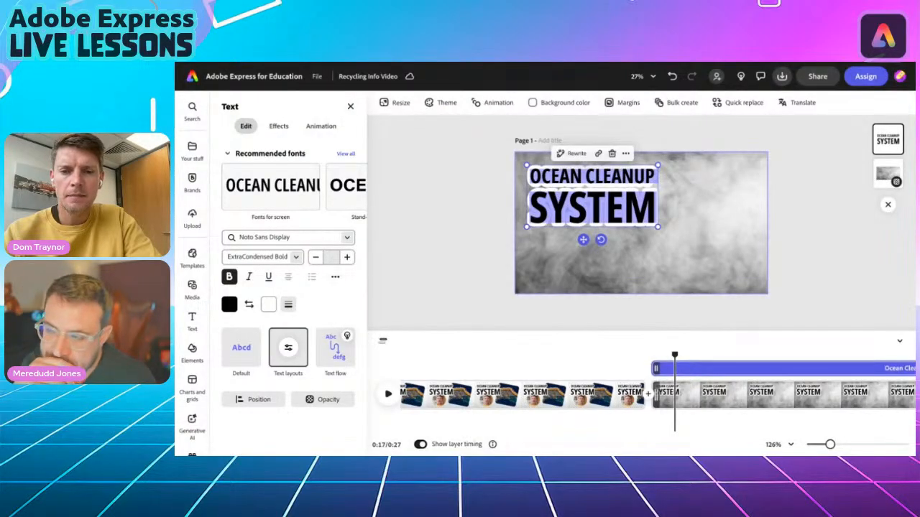
{"action": "type", "text": "PLASTIC-EATING ENZYME"}
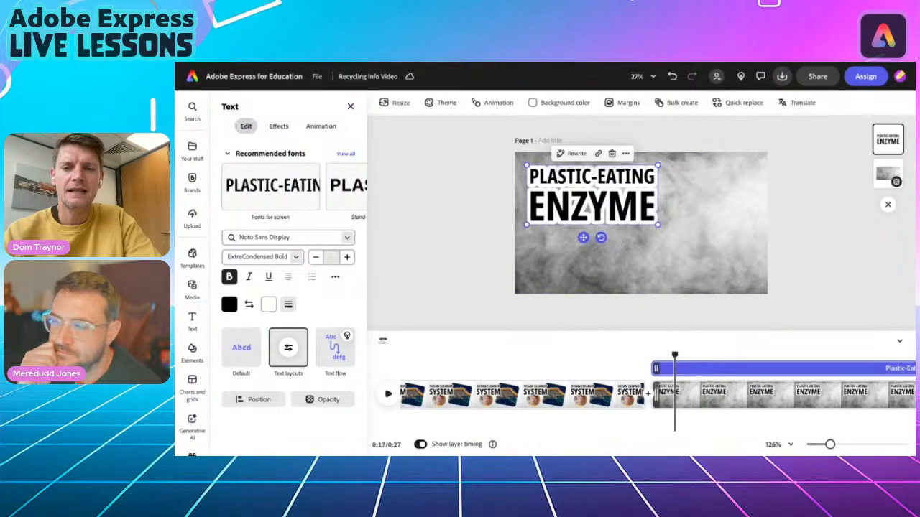
{"action": "left_click_drag", "start_coordinate": [583, 237], "coordinate": [680, 232]}
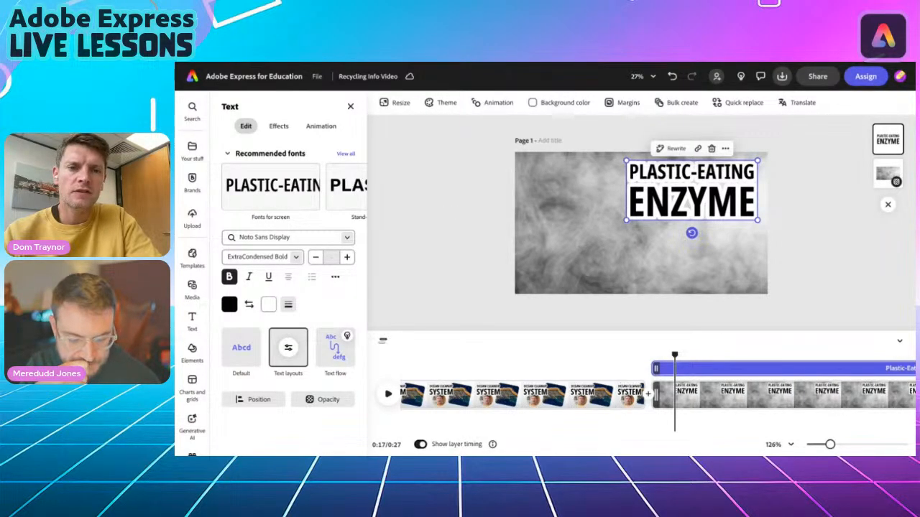
Copy the first gallery image, the orange enzyme on a plastic bottle, from the resource page and paste it into the enzyme scene.
{"action": "key", "text": "ctrl+Tab"}
{"action": "scroll", "coordinate": [495, 309], "scroll_direction": "down", "scroll_amount": 3}
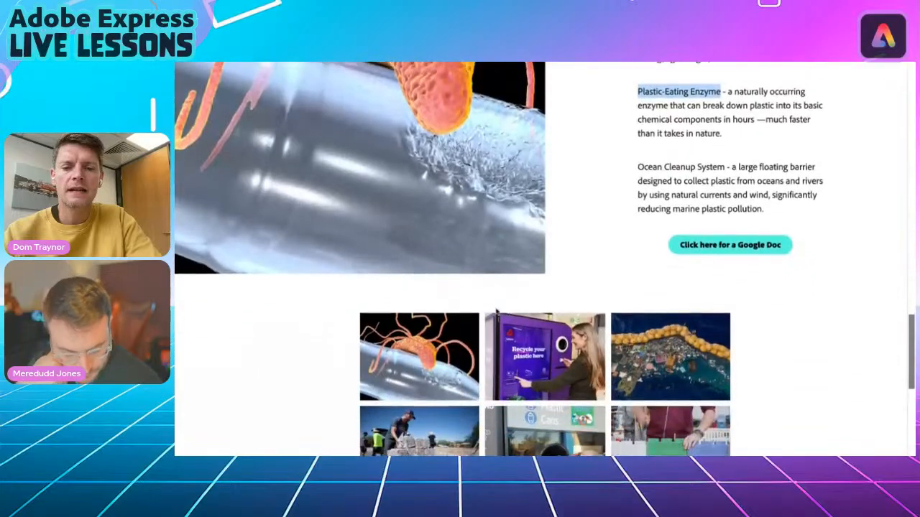
{"action": "scroll", "coordinate": [496, 310], "scroll_direction": "down", "scroll_amount": 3}
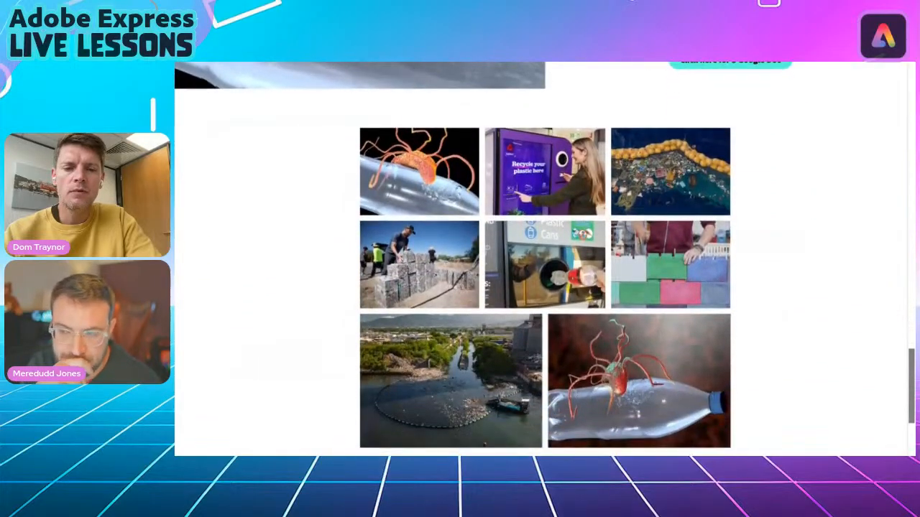
{"action": "left_click", "coordinate": [406, 175]}
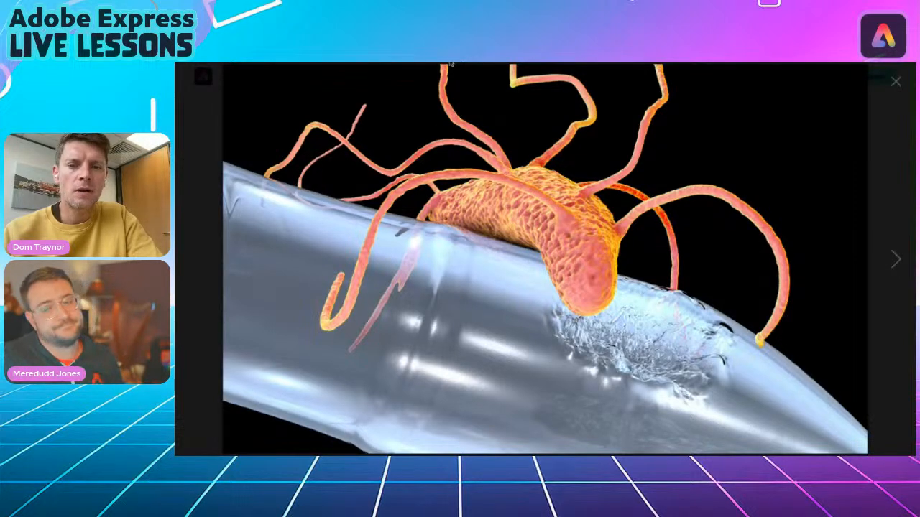
{"action": "key", "text": "Escape"}
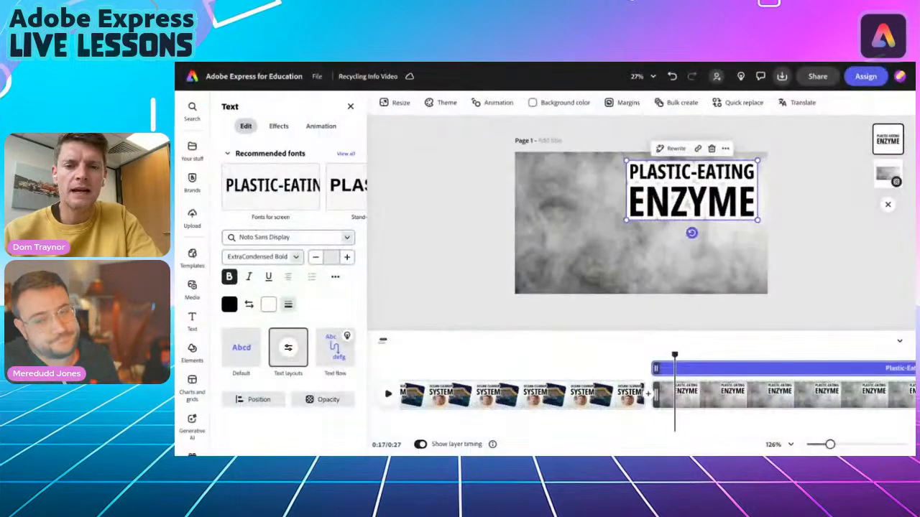
{"action": "right_click", "coordinate": [465, 212]}
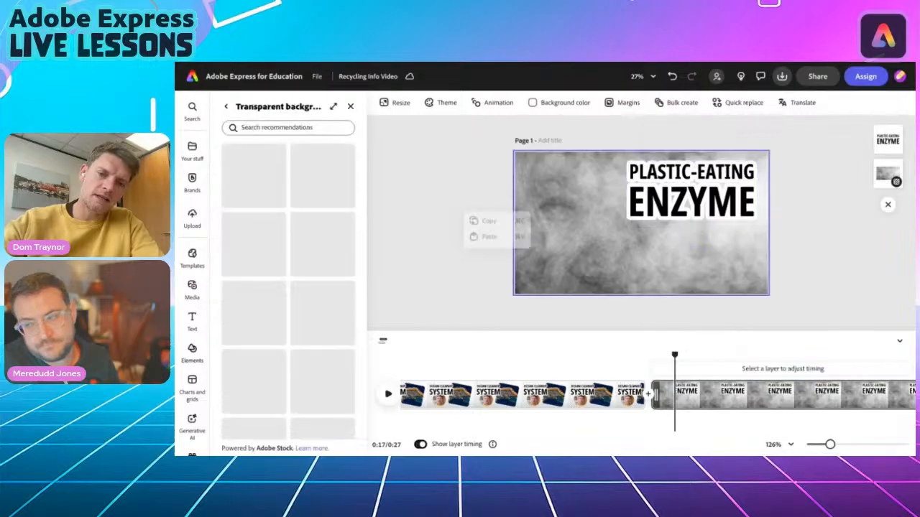
{"action": "left_click", "coordinate": [483, 240]}
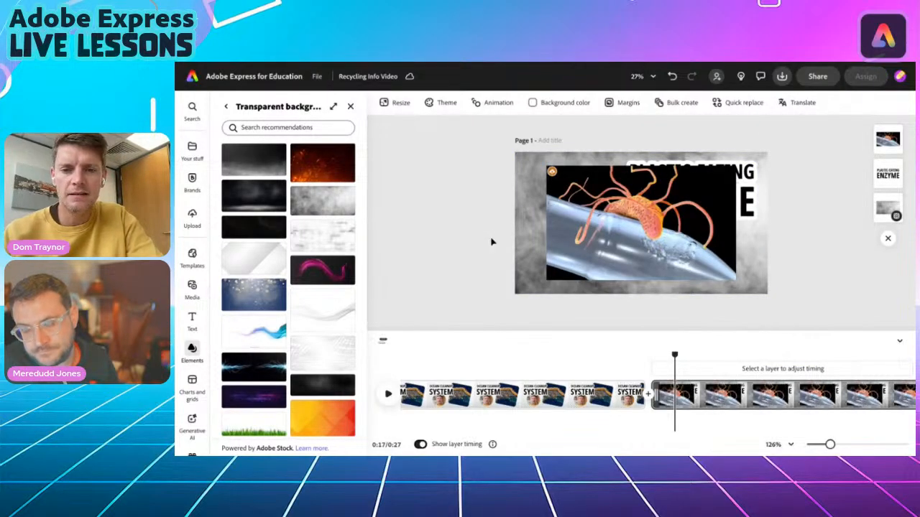
Crop the pasted enzyme image to the rounded square shape.
{"action": "left_click", "coordinate": [602, 233]}
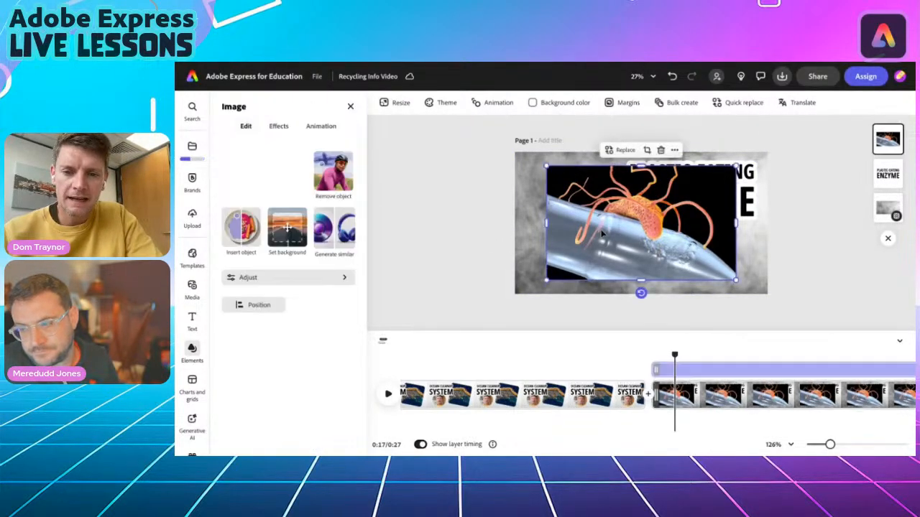
{"action": "left_click", "coordinate": [647, 151]}
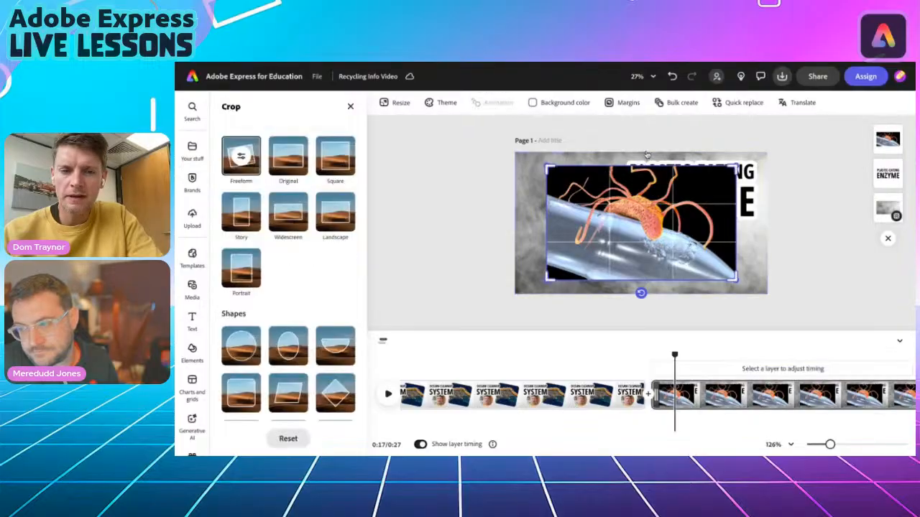
{"action": "left_click", "coordinate": [241, 394]}
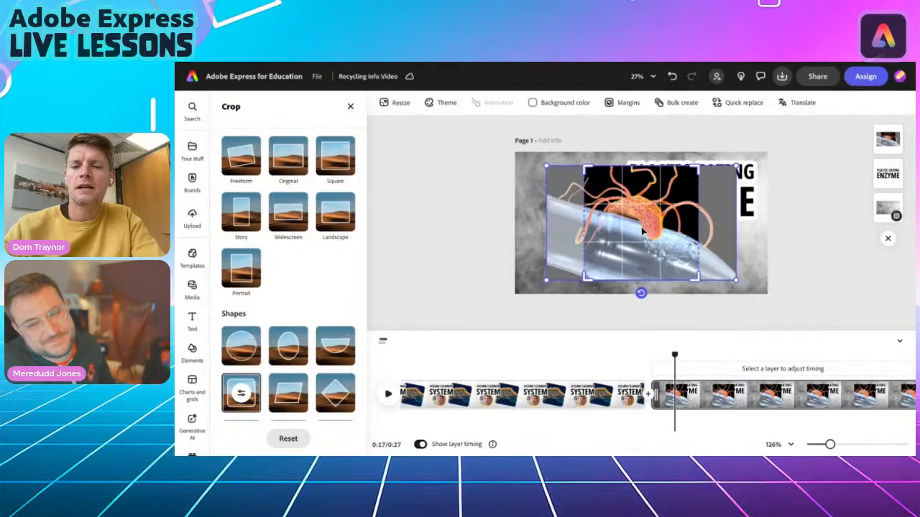
{"action": "left_click", "coordinate": [467, 226]}
{"action": "left_click", "coordinate": [542, 226]}
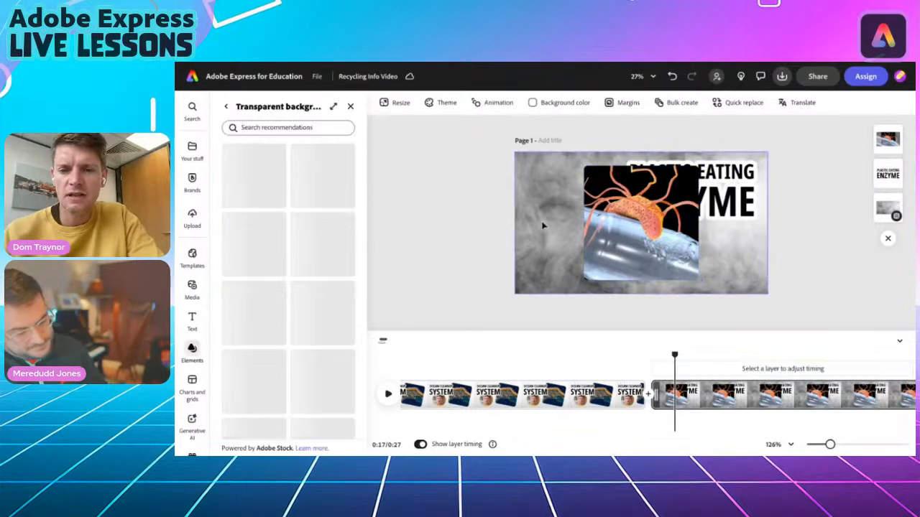
Place the enzyme image left of the title, adjust its size and rotate it to about -15°.
{"action": "left_click_drag", "start_coordinate": [625, 230], "coordinate": [570, 230]}
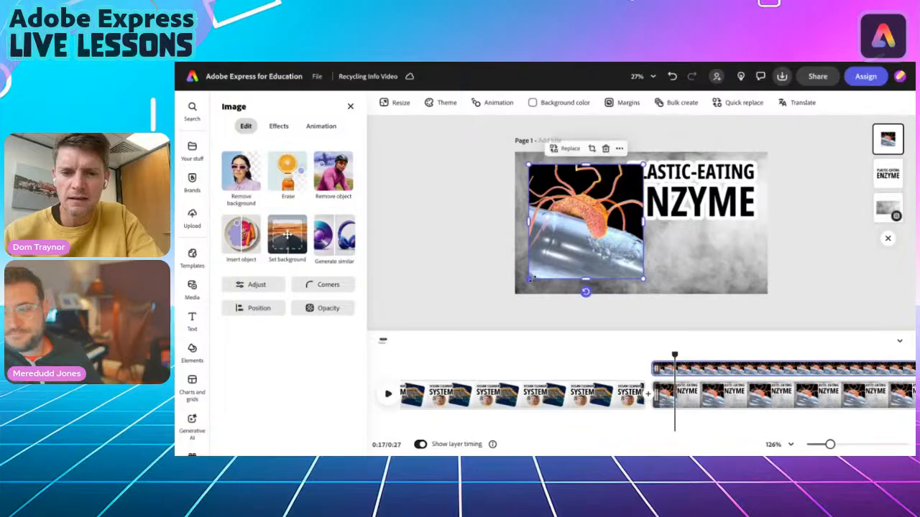
{"action": "left_click_drag", "start_coordinate": [529, 278], "coordinate": [557, 227]}
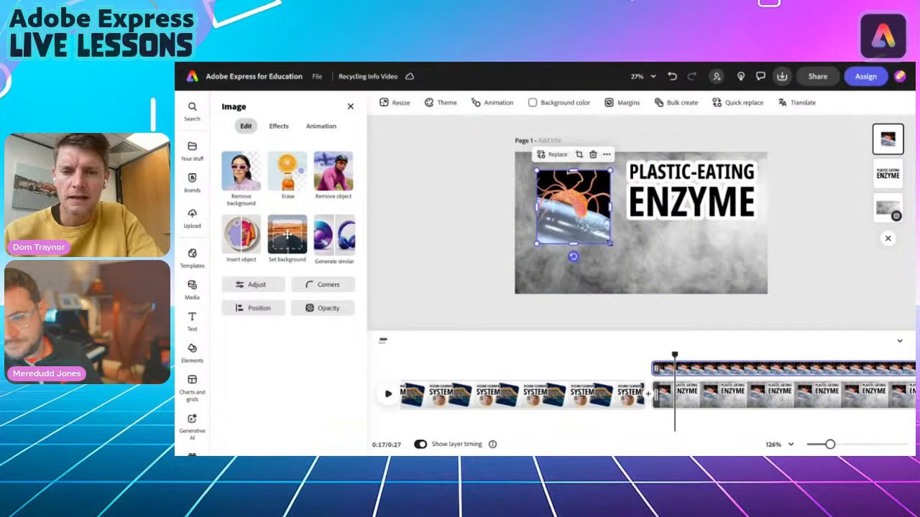
{"action": "left_click_drag", "start_coordinate": [611, 244], "coordinate": [602, 279]}
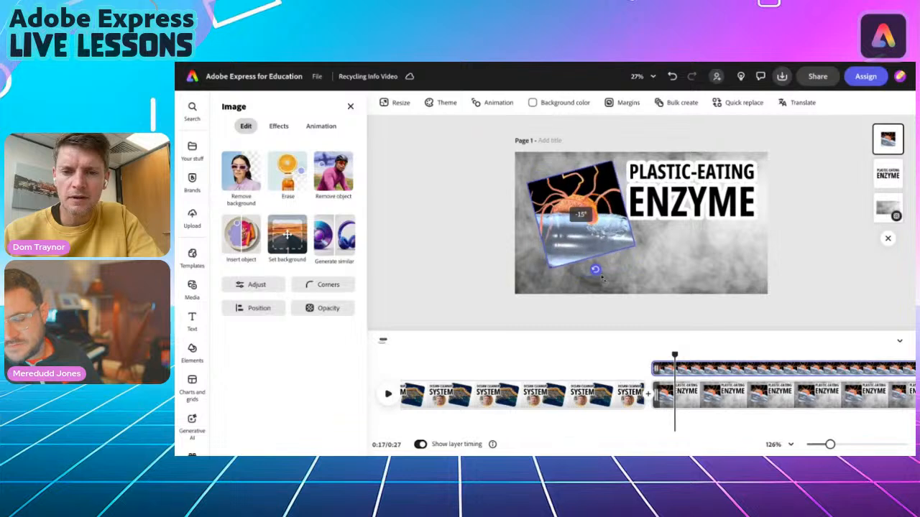
{"action": "left_click_drag", "start_coordinate": [635, 248], "coordinate": [619, 237]}
Increase the enzyme image's corner roundness and move its layer behind the PLASTIC-EATING ENZYME title.
{"action": "left_click", "coordinate": [324, 285]}
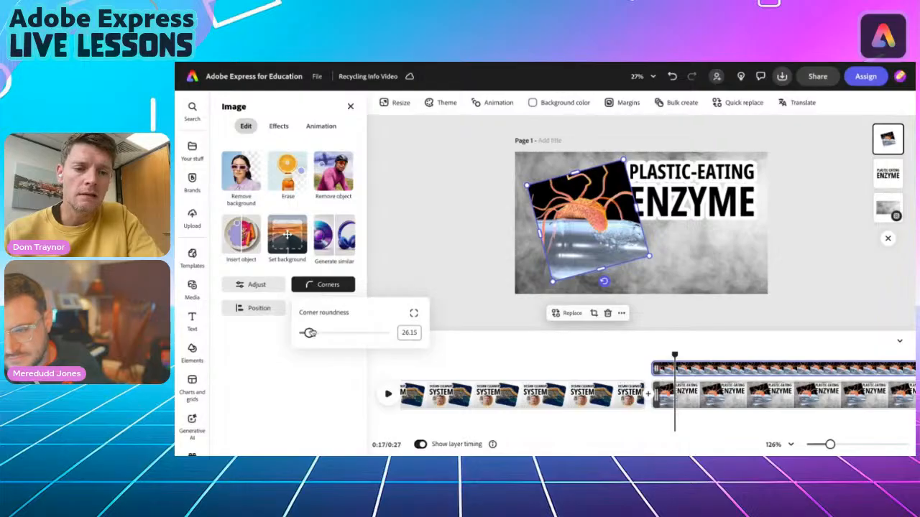
{"action": "left_click_drag", "start_coordinate": [311, 333], "coordinate": [325, 333]}
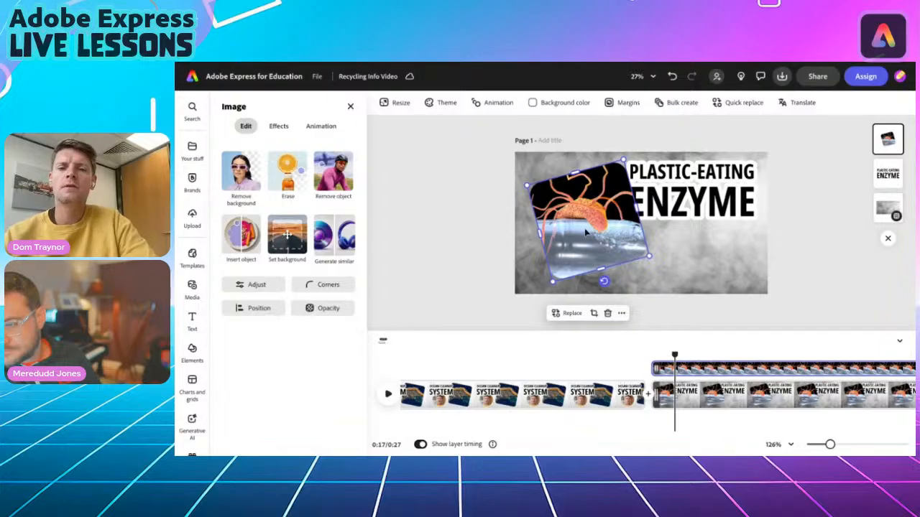
{"action": "left_click", "coordinate": [456, 220]}
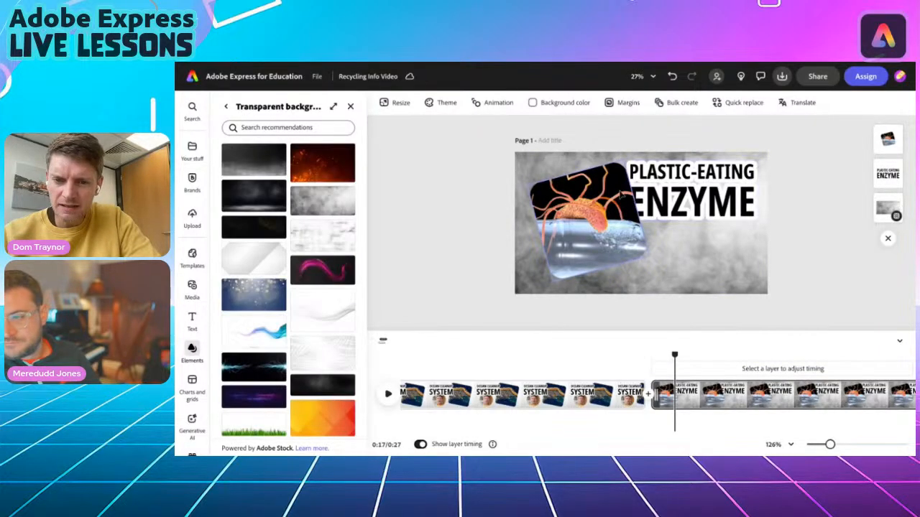
{"action": "left_click", "coordinate": [888, 143]}
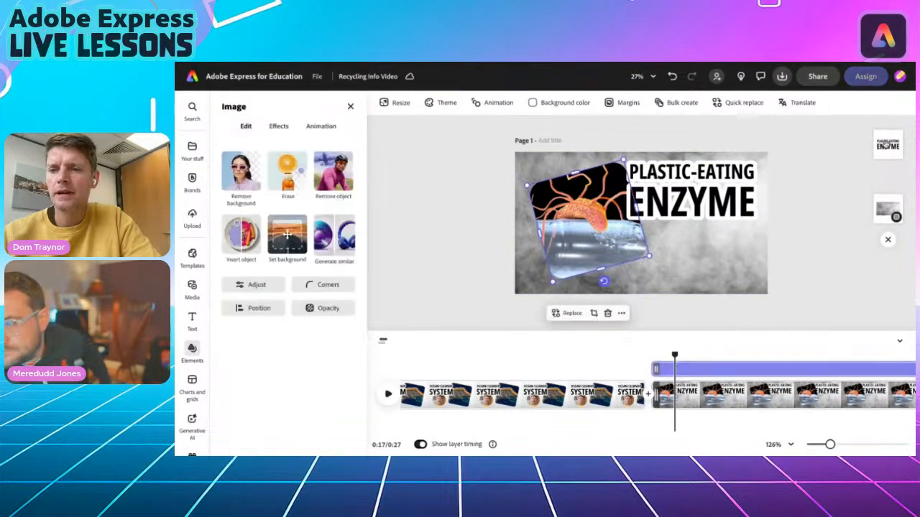
{"action": "left_click", "coordinate": [815, 211]}
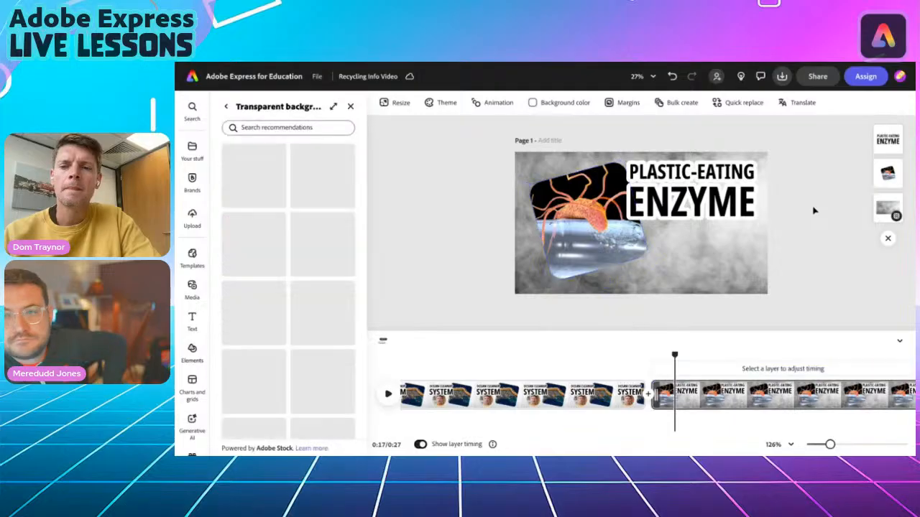
Record a webcam clip over the Plastic-Eating Enzyme scene and save it into the scene.
{"action": "left_click", "coordinate": [192, 288]}
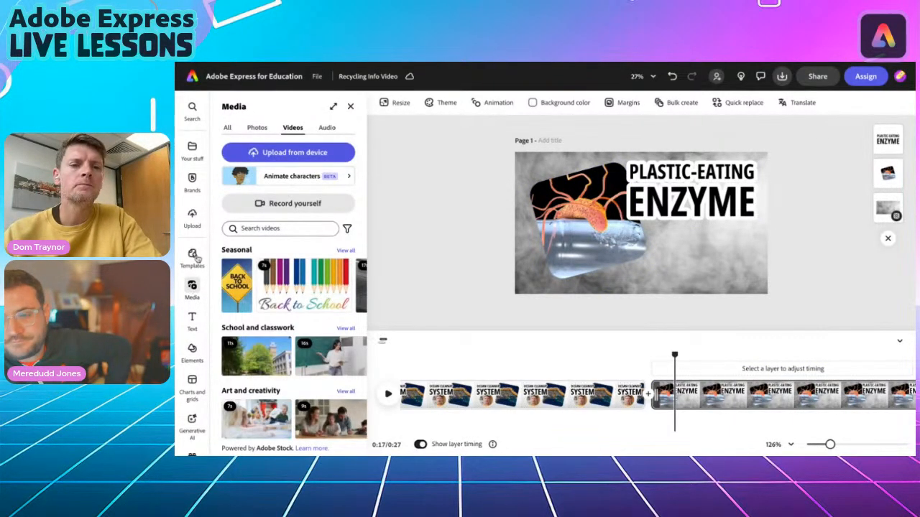
{"action": "left_click", "coordinate": [290, 203]}
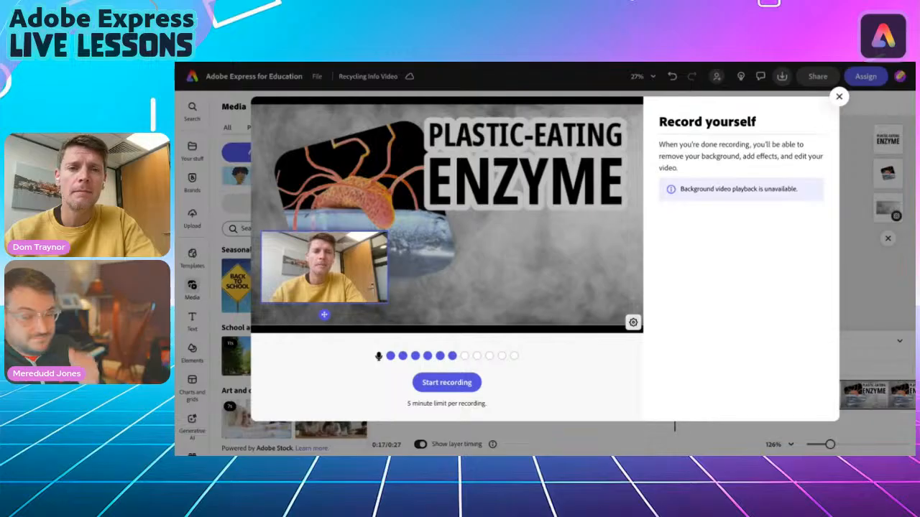
{"action": "left_click", "coordinate": [448, 385]}
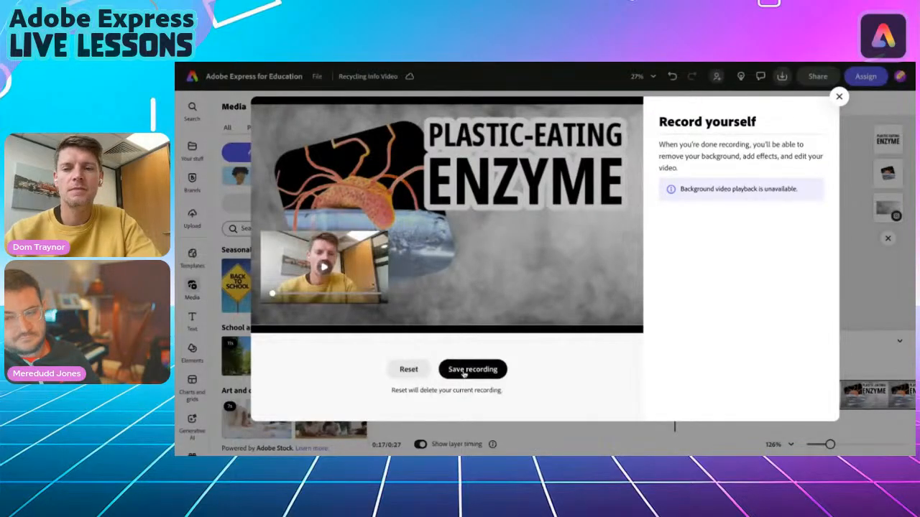
{"action": "left_click", "coordinate": [463, 371]}
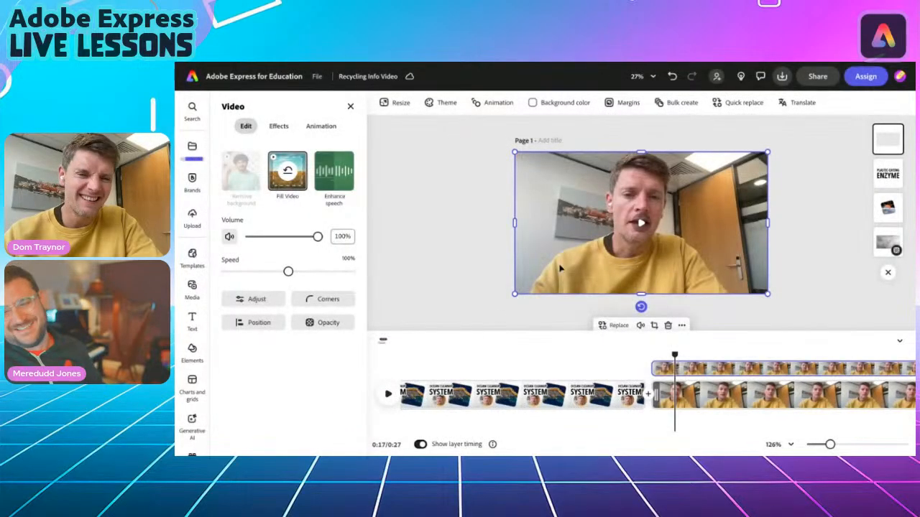
Crop the webcam clip to a circle and shrink it so it fits below the PLASTIC-EATING ENZYME title.
{"action": "left_click", "coordinate": [654, 326]}
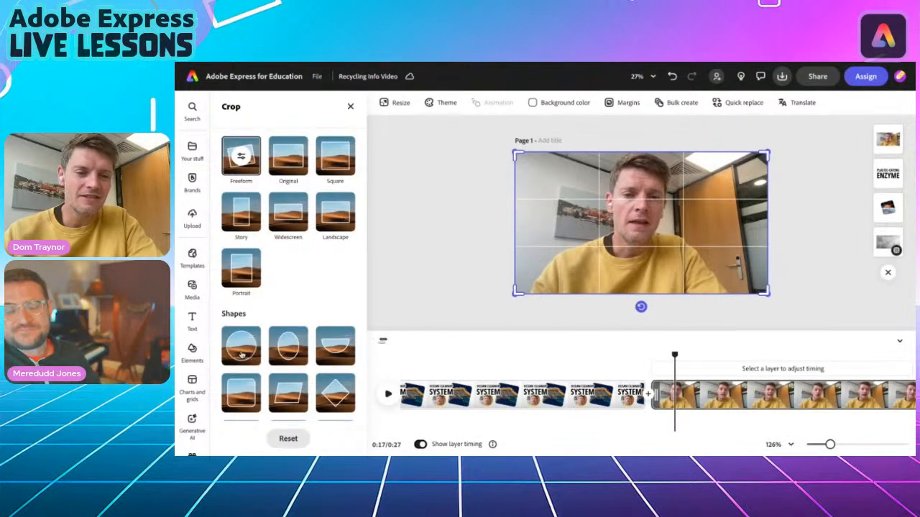
{"action": "left_click", "coordinate": [241, 347]}
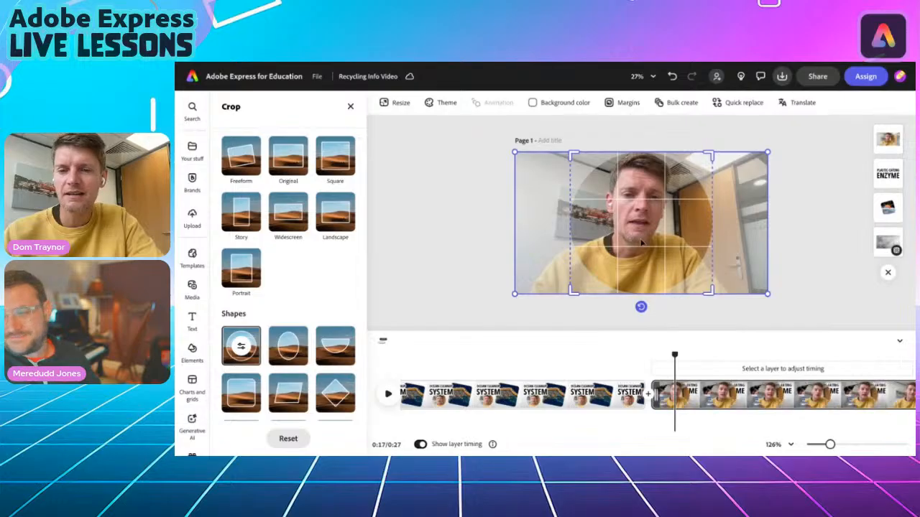
{"action": "left_click", "coordinate": [459, 237]}
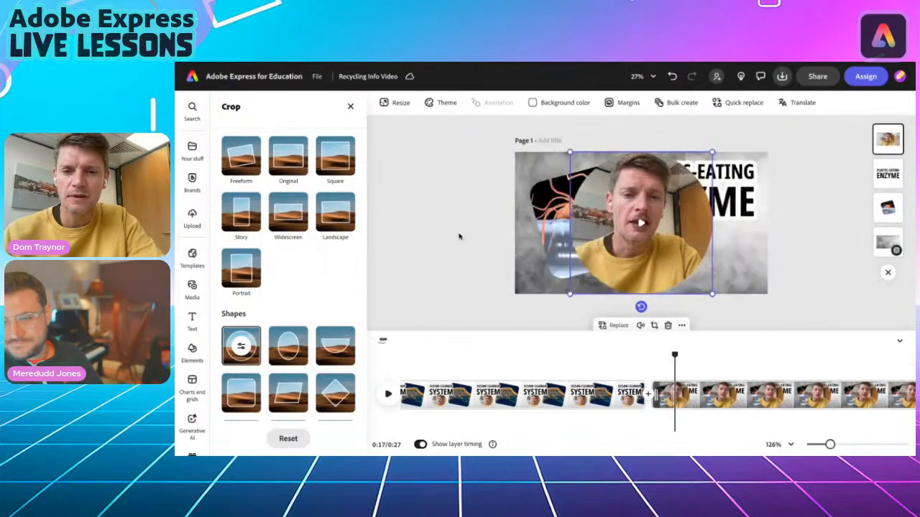
{"action": "left_click", "coordinate": [578, 161]}
{"action": "left_click_drag", "start_coordinate": [571, 152], "coordinate": [645, 227]}
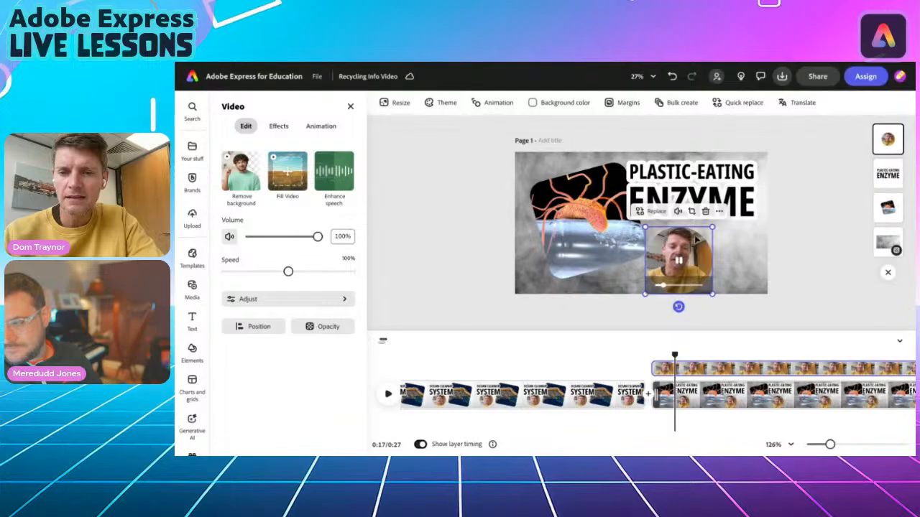
Enlarge the circular webcam clip beneath the PLASTIC-EATING ENZYME title, shift it right and send its layer behind the title.
{"action": "left_click_drag", "start_coordinate": [677, 243], "coordinate": [696, 225]}
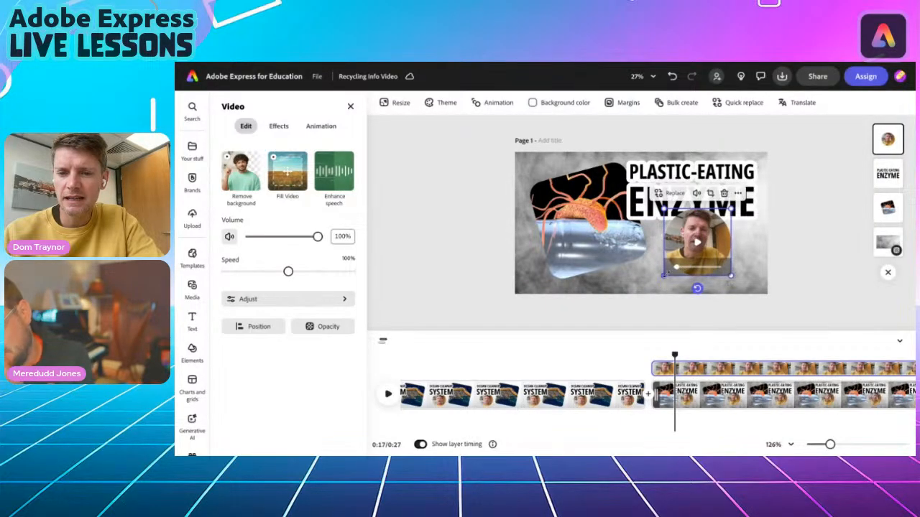
{"action": "left_click_drag", "start_coordinate": [663, 275], "coordinate": [649, 290]}
{"action": "left_click_drag", "start_coordinate": [694, 262], "coordinate": [721, 258]}
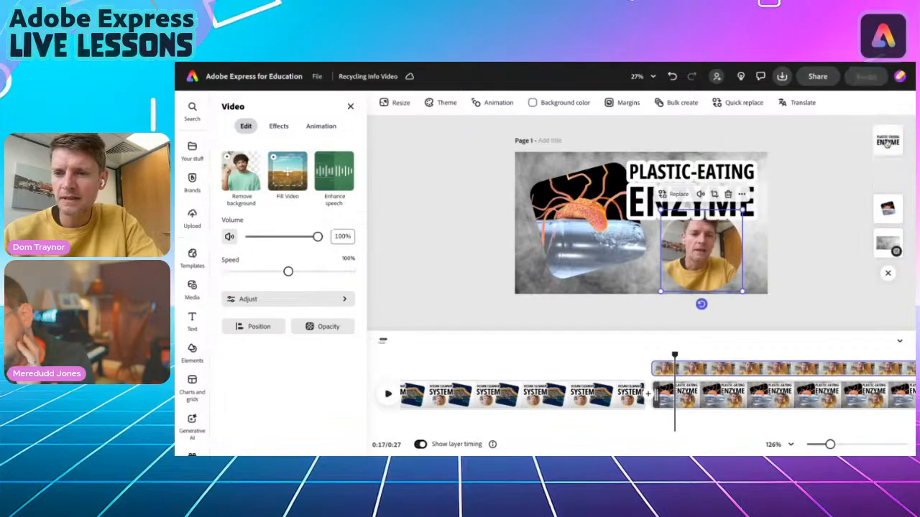
{"action": "key", "text": "ctrl+bracketleft"}
{"action": "left_click", "coordinate": [826, 193]}
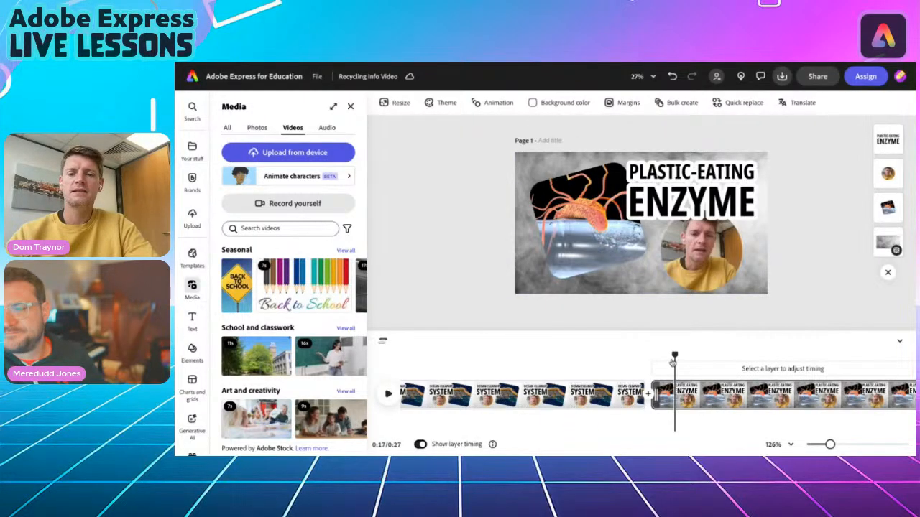
Animate all text and objects in the Plastic-Eating Enzyme scene with the Bloom preset.
{"action": "mouse_move", "coordinate": [674, 353]}
{"action": "left_mouse_down"}
{"action": "mouse_move", "coordinate": [534, 352]}
{"action": "mouse_move", "coordinate": [716, 353]}
{"action": "mouse_move", "coordinate": [675, 352]}
{"action": "left_mouse_up"}
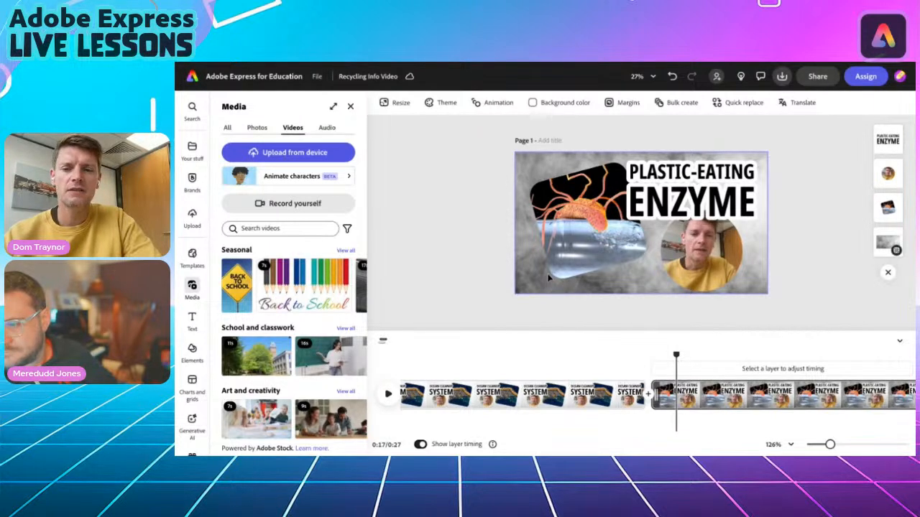
{"action": "left_click", "coordinate": [488, 103]}
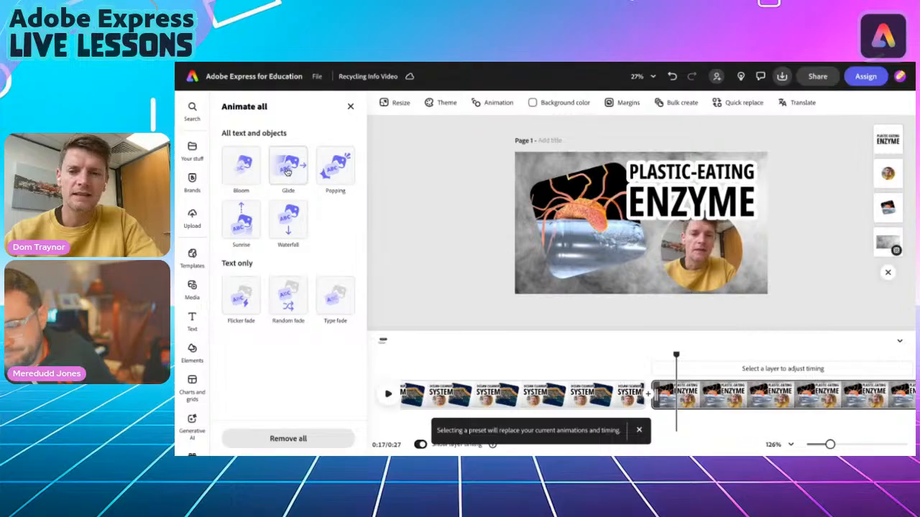
{"action": "left_click", "coordinate": [240, 165]}
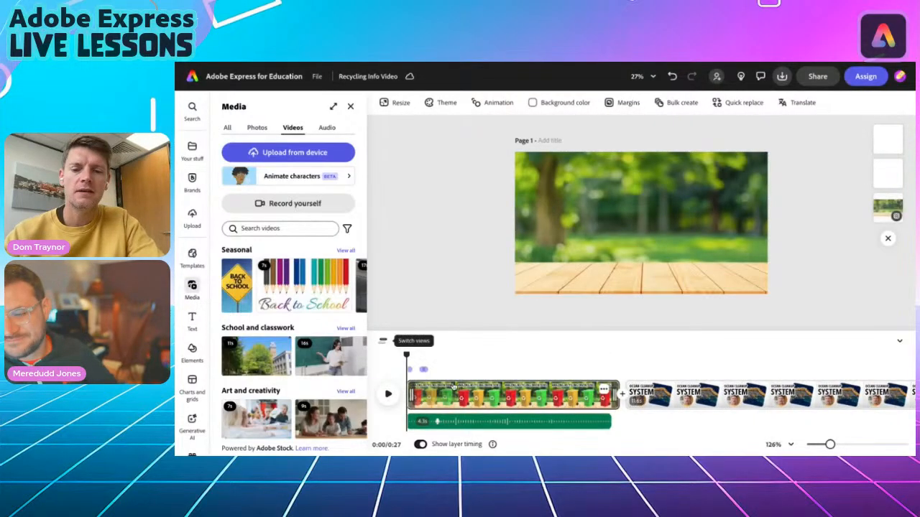
Play the video through and trim the end of the Plastic-Eating Enzyme scene to about 0:24.
{"action": "left_click", "coordinate": [387, 396]}
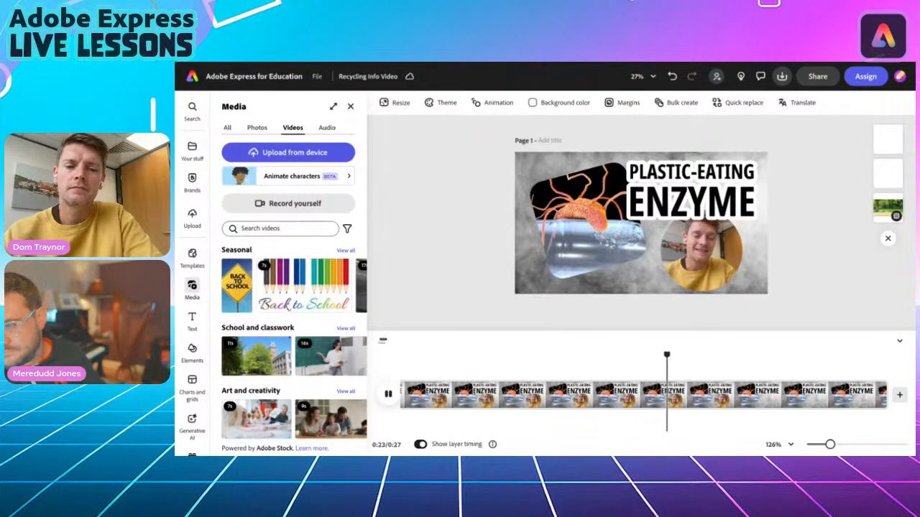
{"action": "left_click", "coordinate": [388, 392]}
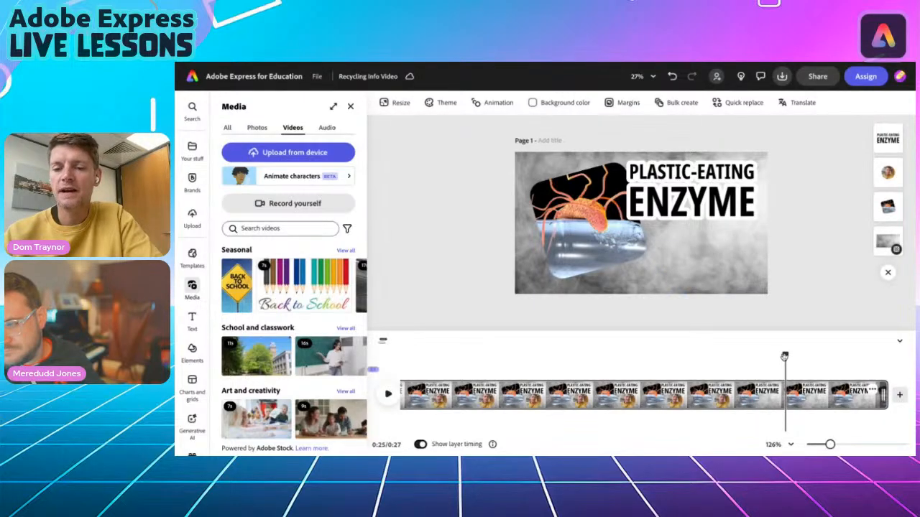
{"action": "left_click_drag", "start_coordinate": [783, 356], "coordinate": [747, 353]}
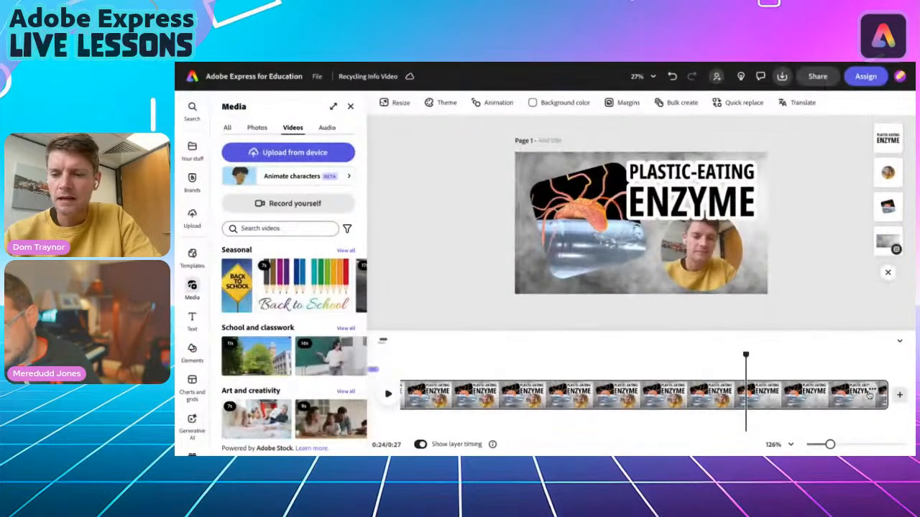
{"action": "left_click_drag", "start_coordinate": [884, 394], "coordinate": [746, 399]}
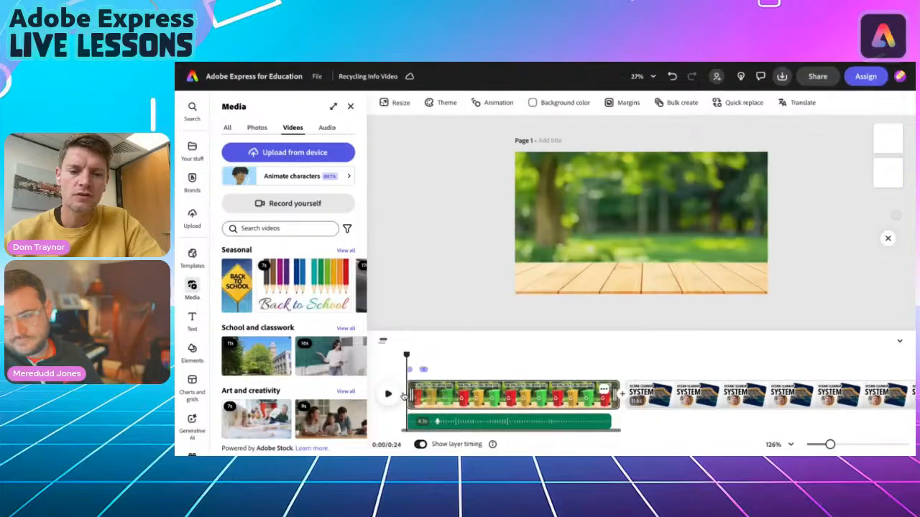
Add a Dissolve transition between the recycling bins scene and the Ocean Cleanup System scene, and apply it to all scenes.
{"action": "left_click", "coordinate": [625, 400]}
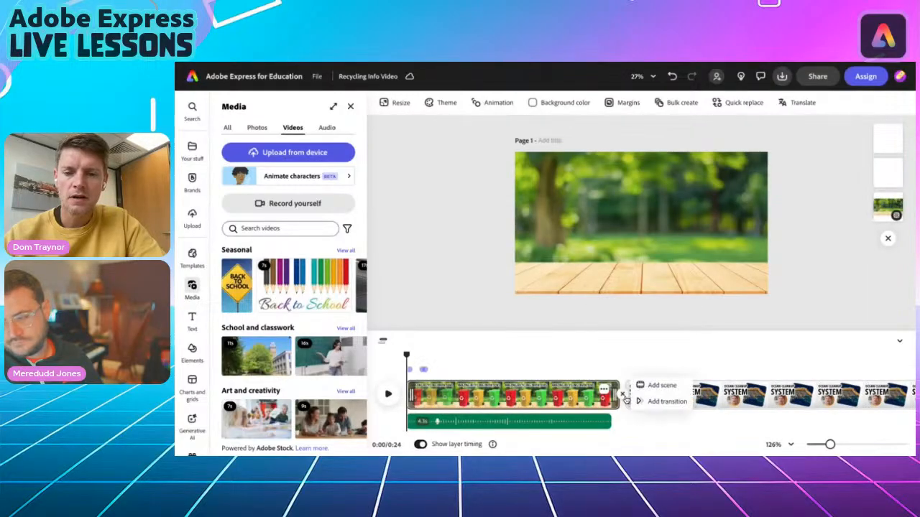
{"action": "left_click", "coordinate": [661, 402]}
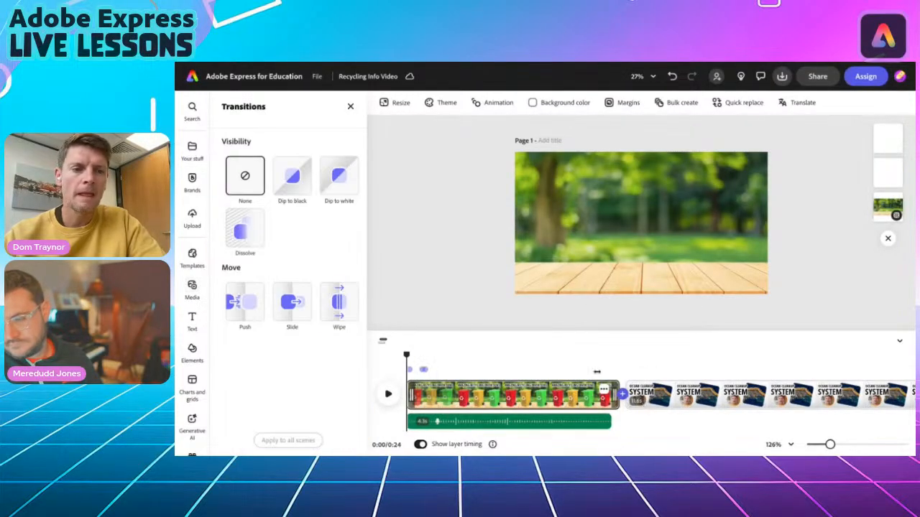
{"action": "left_click", "coordinate": [242, 233]}
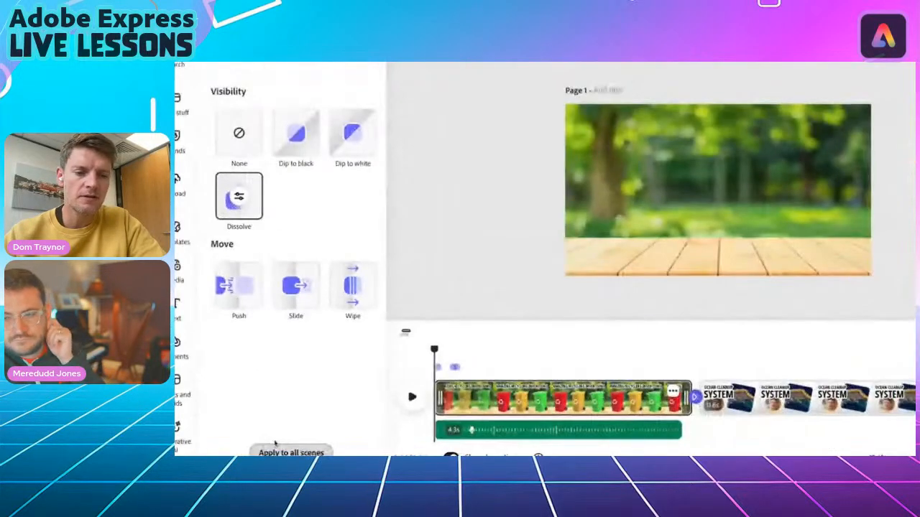
{"action": "left_click", "coordinate": [278, 439]}
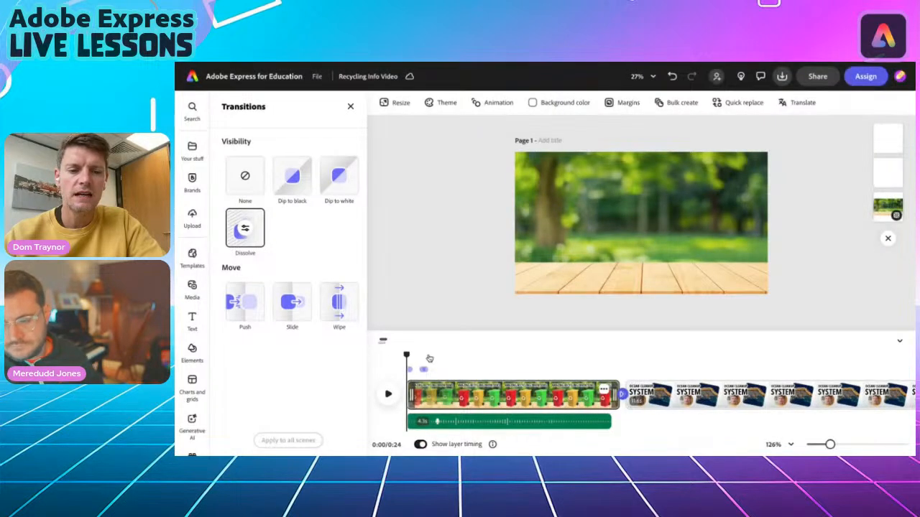
{"action": "mouse_move", "coordinate": [406, 354]}
{"action": "left_mouse_down"}
{"action": "mouse_move", "coordinate": [610, 356]}
{"action": "mouse_move", "coordinate": [660, 367]}
{"action": "mouse_move", "coordinate": [407, 355]}
{"action": "left_mouse_up"}
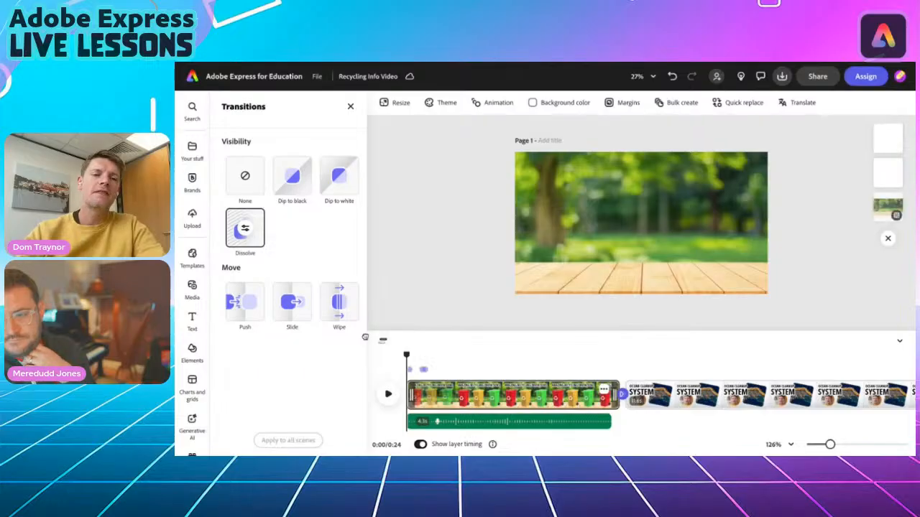
Browse the audio library and open the full Background music collection.
{"action": "left_click", "coordinate": [192, 291]}
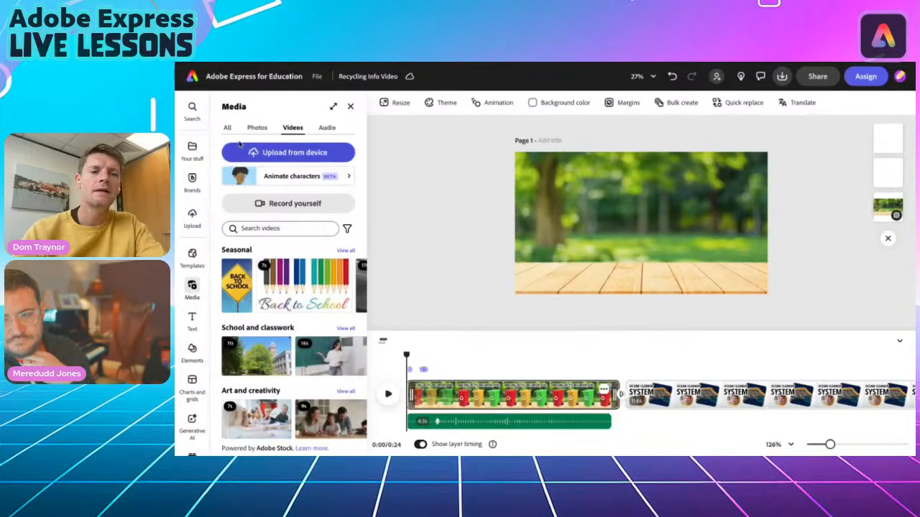
{"action": "left_click", "coordinate": [326, 129]}
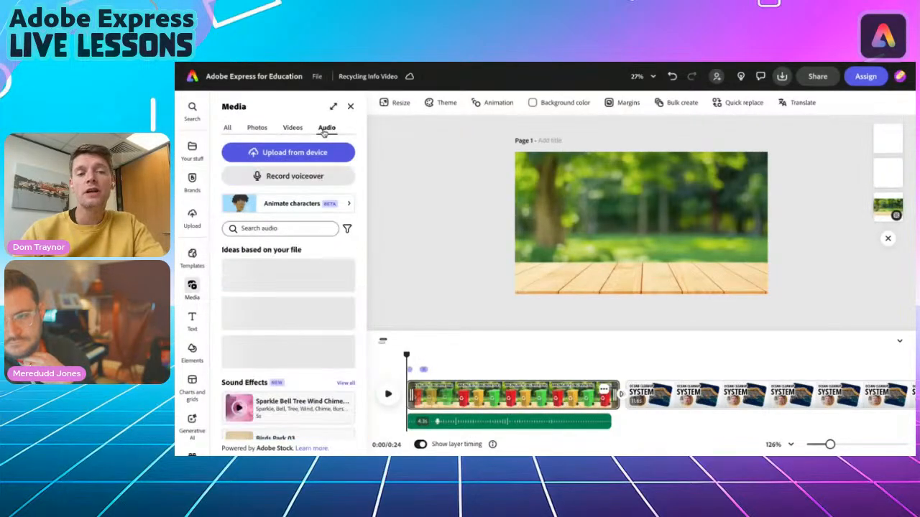
{"action": "left_click", "coordinate": [283, 228]}
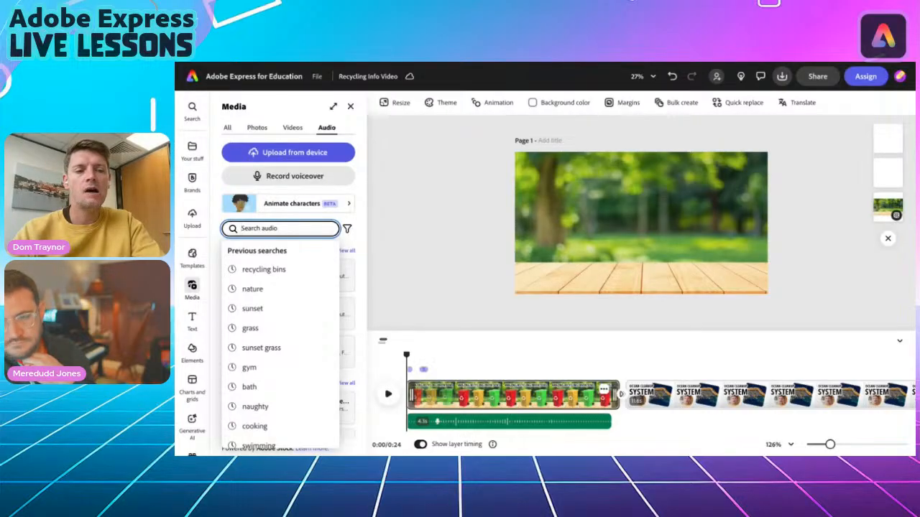
{"action": "key", "text": "Escape"}
{"action": "scroll", "coordinate": [298, 310], "scroll_direction": "down", "scroll_amount": 3}
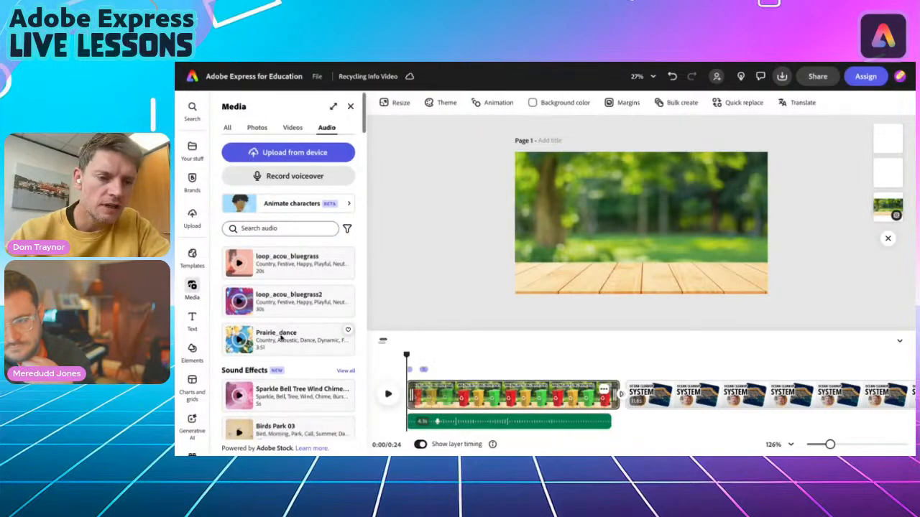
{"action": "scroll", "coordinate": [288, 323], "scroll_direction": "up", "scroll_amount": 3}
{"action": "scroll", "coordinate": [280, 338], "scroll_direction": "down", "scroll_amount": 1}
{"action": "scroll", "coordinate": [280, 338], "scroll_direction": "down", "scroll_amount": 2}
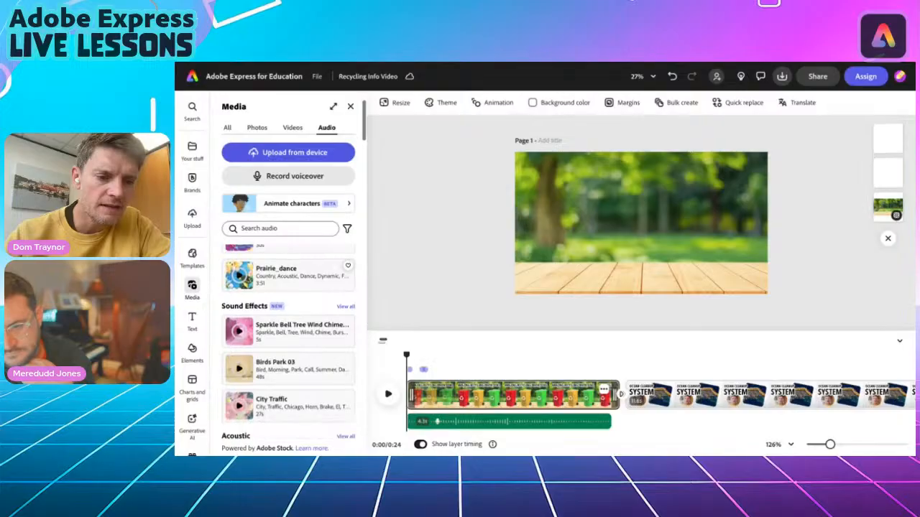
{"action": "scroll", "coordinate": [281, 338], "scroll_direction": "down", "scroll_amount": 1}
{"action": "scroll", "coordinate": [328, 338], "scroll_direction": "down", "scroll_amount": 4}
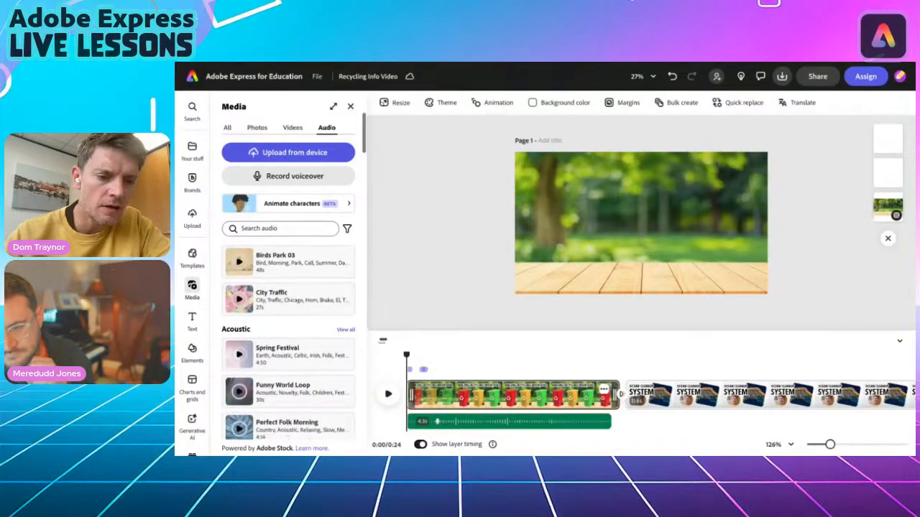
{"action": "left_click", "coordinate": [345, 329]}
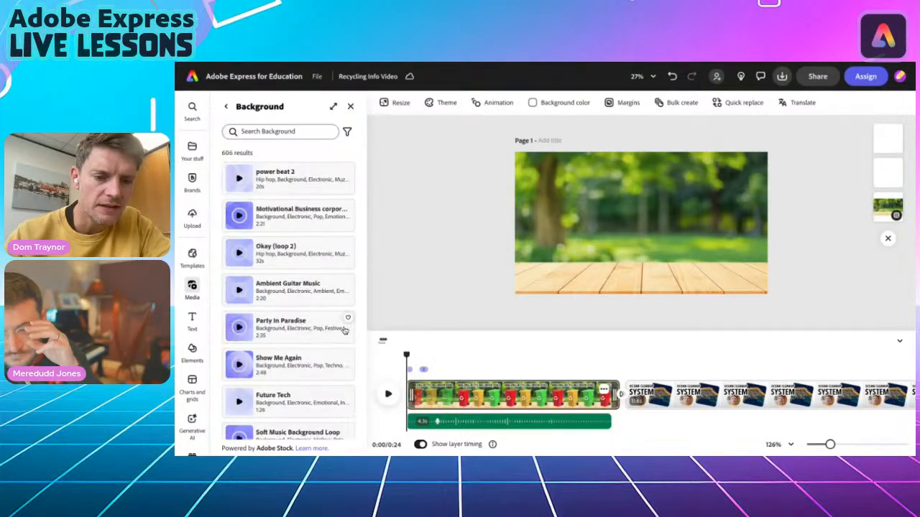
Preview the Ambient Guitar Music track and add it to the video's timeline.
{"action": "scroll", "coordinate": [278, 324], "scroll_direction": "down", "scroll_amount": 1}
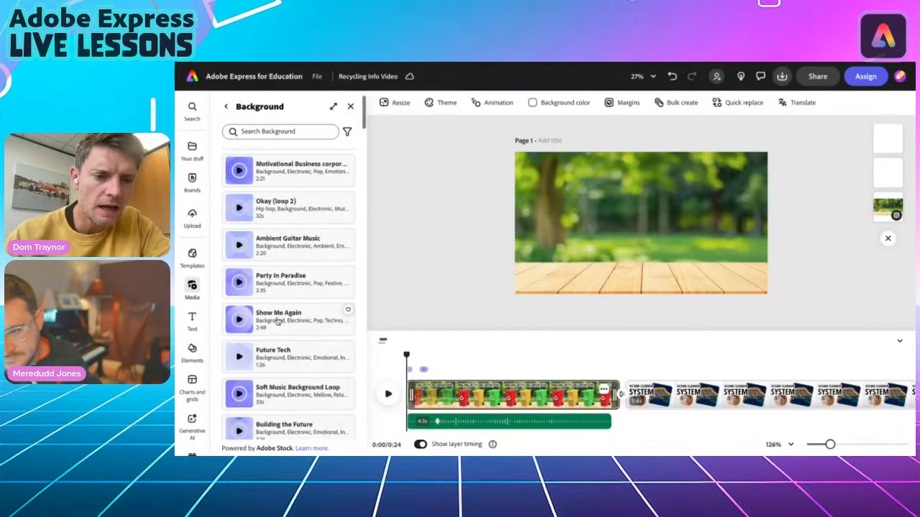
{"action": "left_click", "coordinate": [240, 242]}
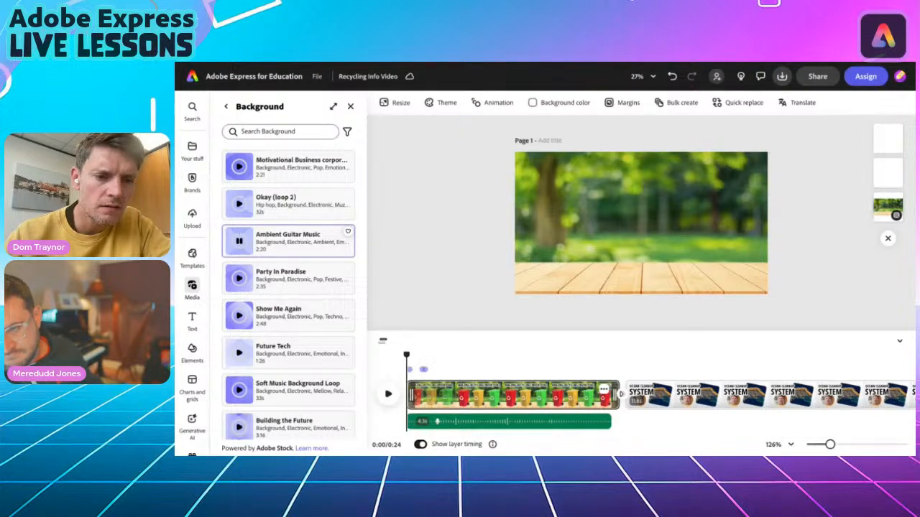
{"action": "left_click", "coordinate": [283, 248]}
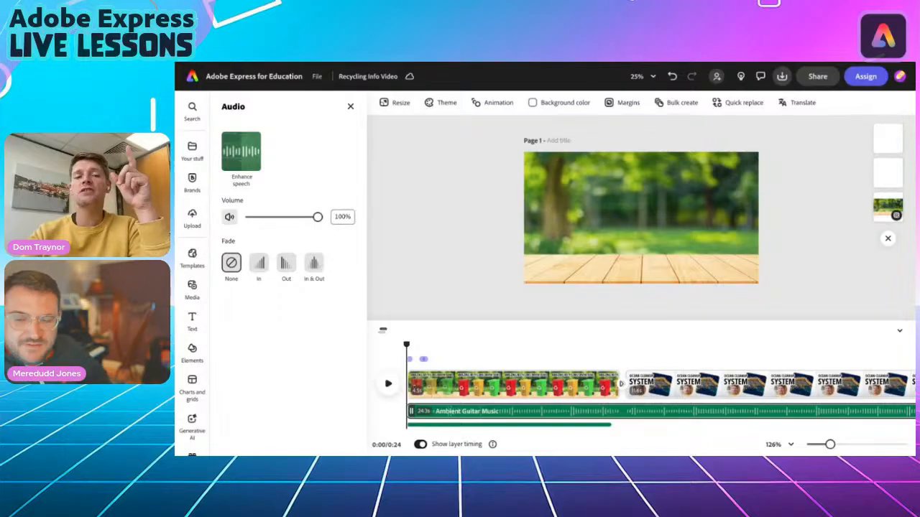
Lower the Ambient Guitar Music volume to 13%, set its fade to Out and play the video through.
{"action": "left_click", "coordinate": [257, 217]}
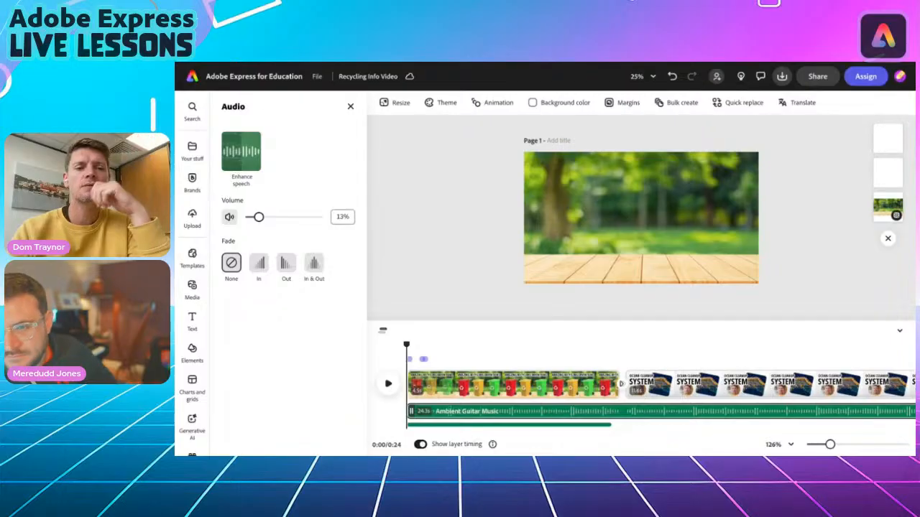
{"action": "left_click", "coordinate": [284, 264]}
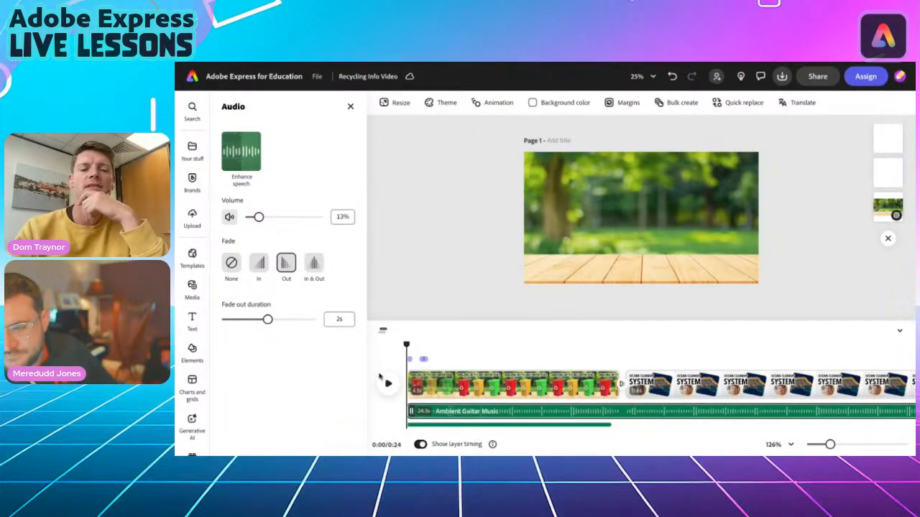
{"action": "key", "text": "space"}
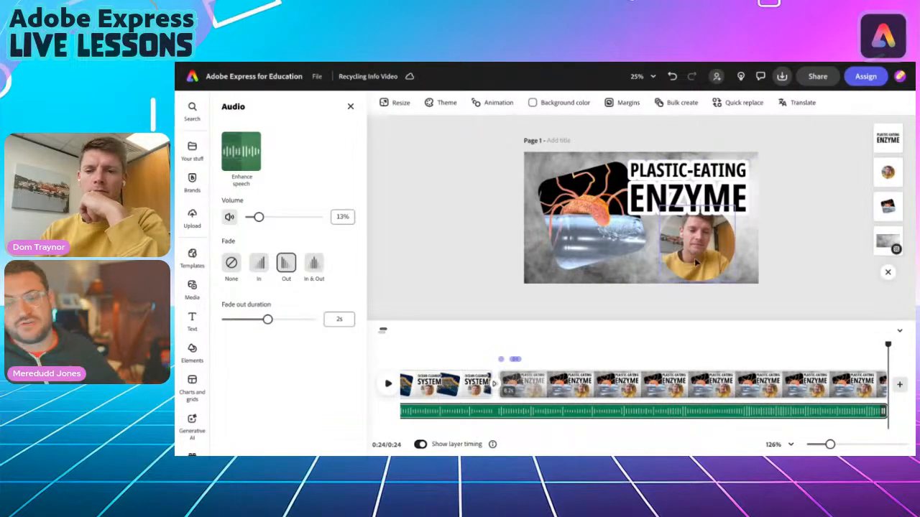
Shrink the Plastic-Eating Enzyme webcam clip slightly and apply Enhance speech to it and to the Ocean Cleanup System webcam clip.
{"action": "left_click", "coordinate": [726, 237]}
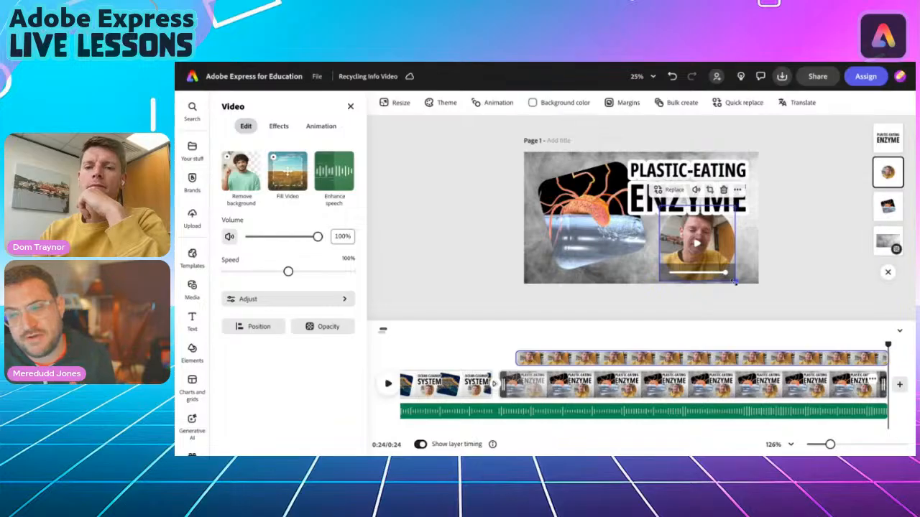
{"action": "left_click_drag", "start_coordinate": [735, 282], "coordinate": [727, 273]}
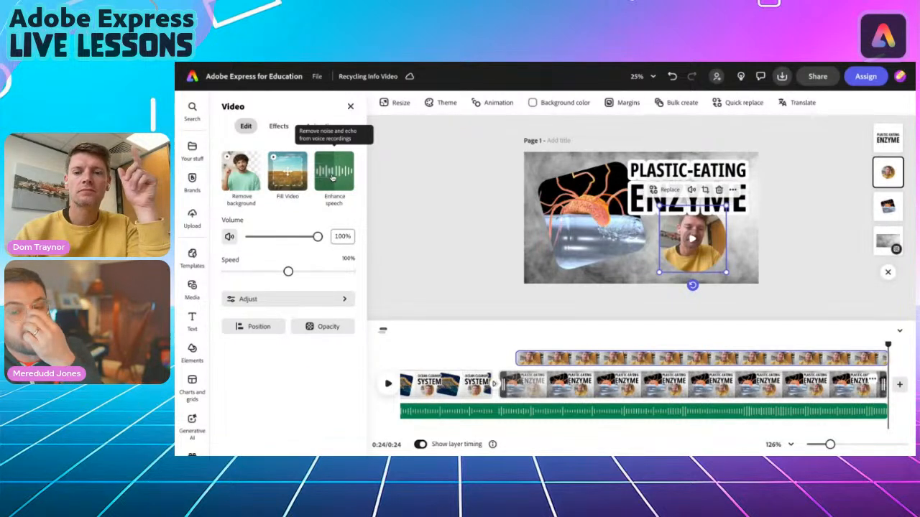
{"action": "left_click", "coordinate": [332, 178]}
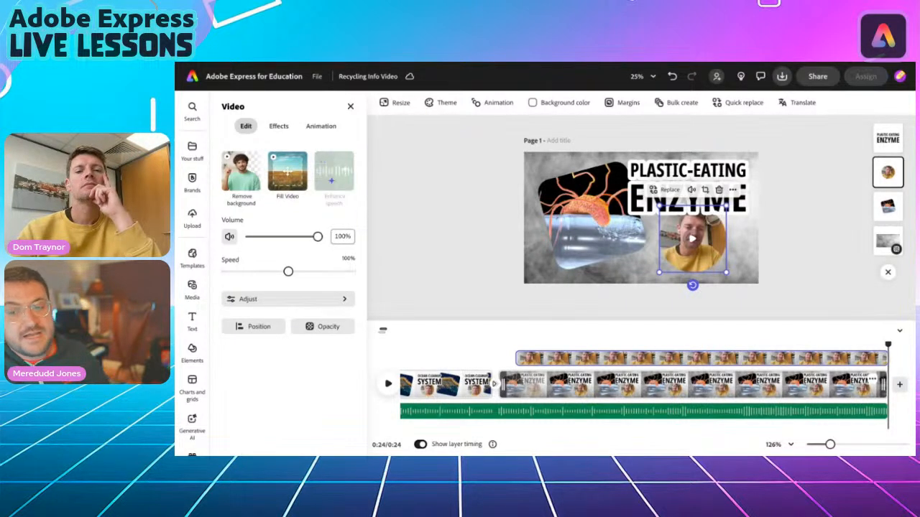
{"action": "left_click", "coordinate": [457, 385]}
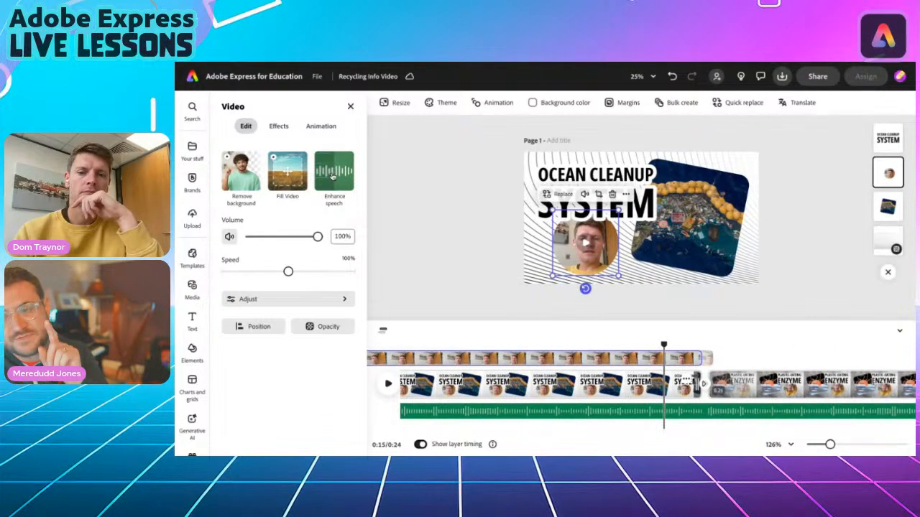
{"action": "left_click", "coordinate": [332, 177]}
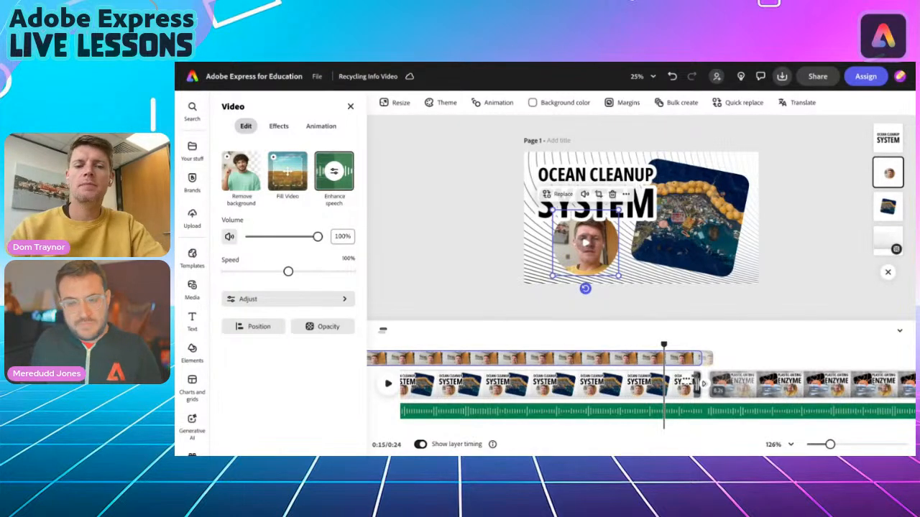
Set up an MP4 download of the video with the resolution at 720p.
{"action": "left_click", "coordinate": [783, 78]}
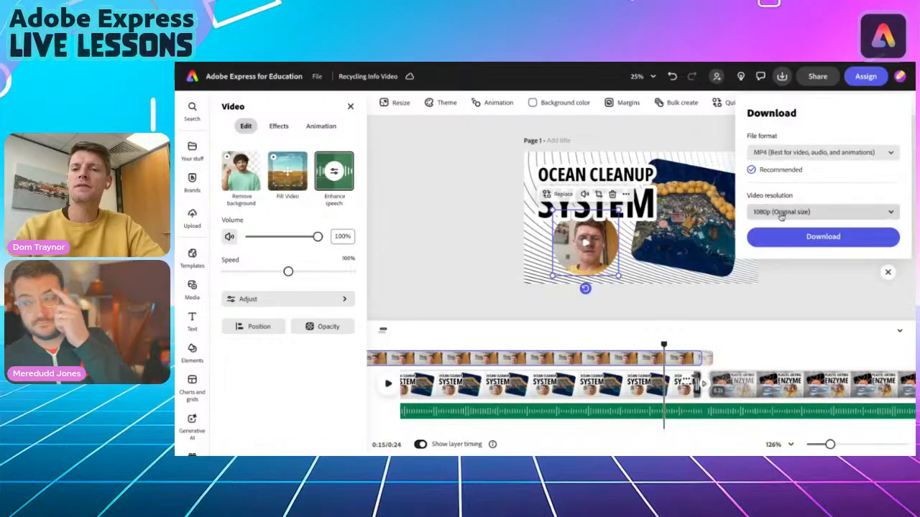
{"action": "left_click", "coordinate": [781, 218]}
{"action": "left_click", "coordinate": [769, 231]}
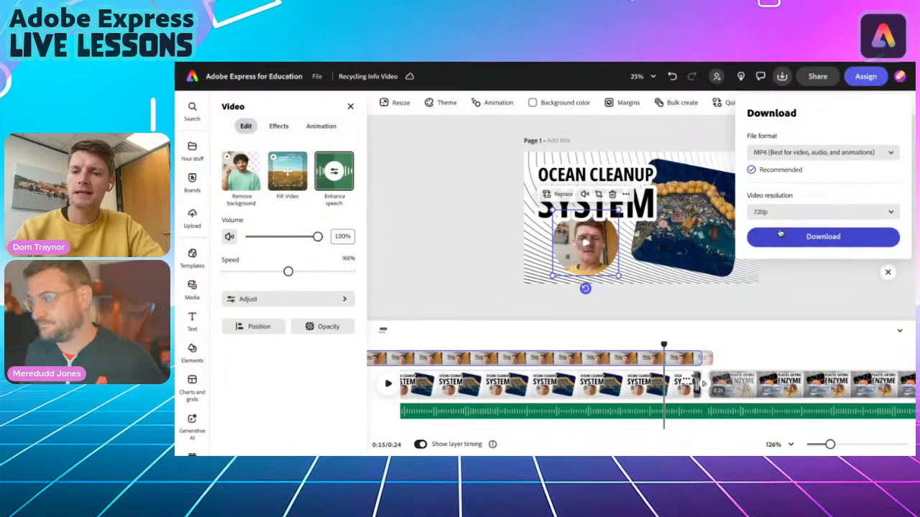
Open the file's view-only link sharing options and examine the settings for creating the link.
{"action": "left_click", "coordinate": [816, 77]}
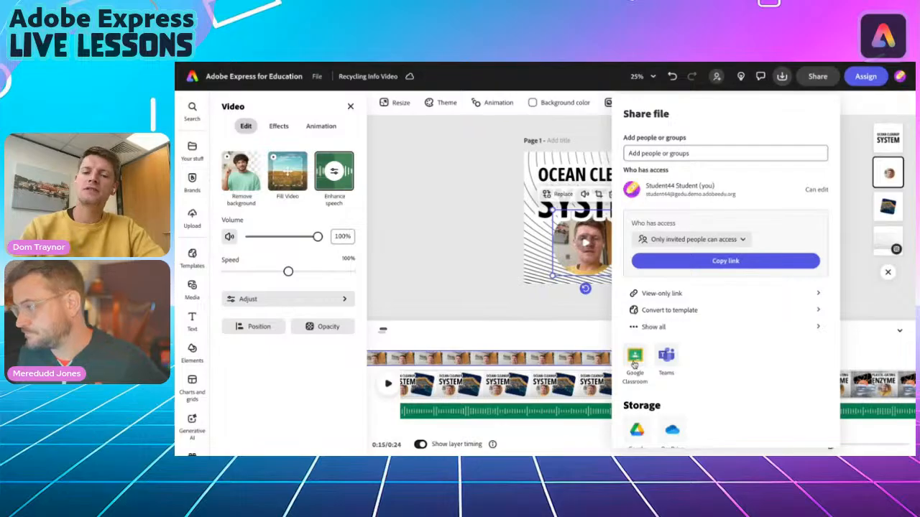
{"action": "left_click", "coordinate": [675, 302]}
{"action": "scroll", "coordinate": [689, 347], "scroll_direction": "down", "scroll_amount": 2}
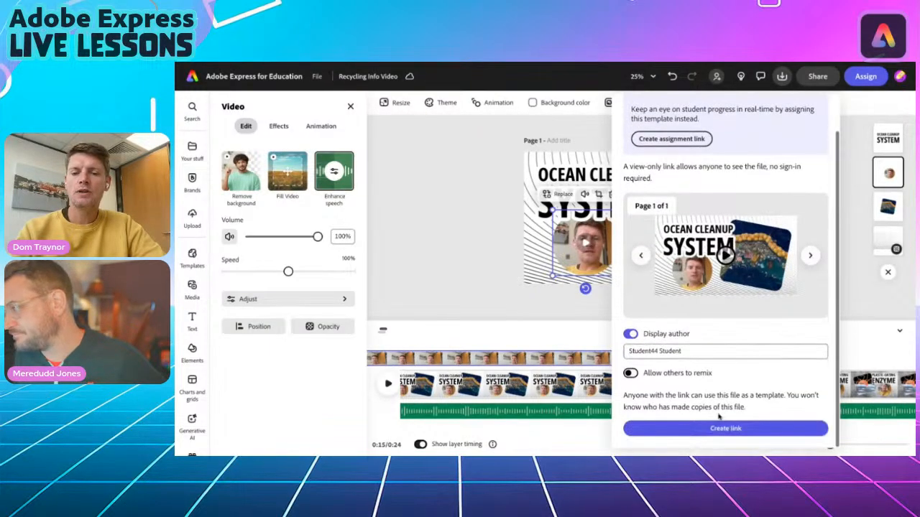